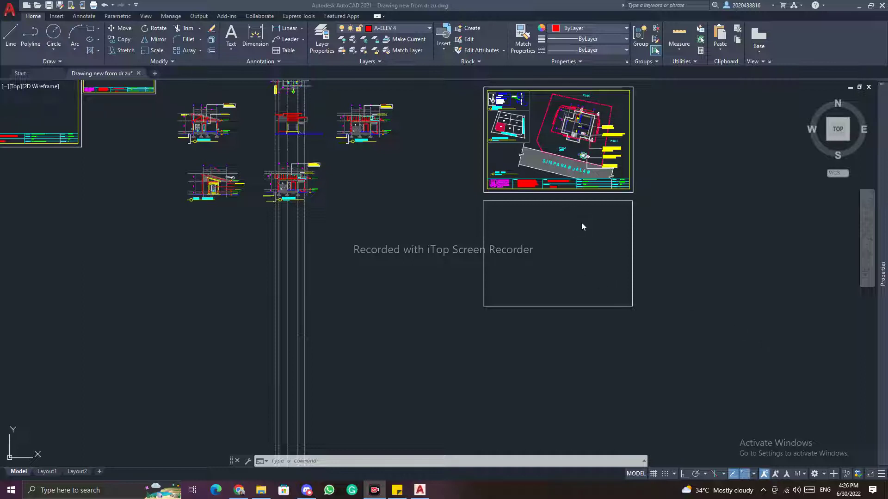
Examine the finished site plan sheet, its house layout and the empty frame below it.
click(464, 238)
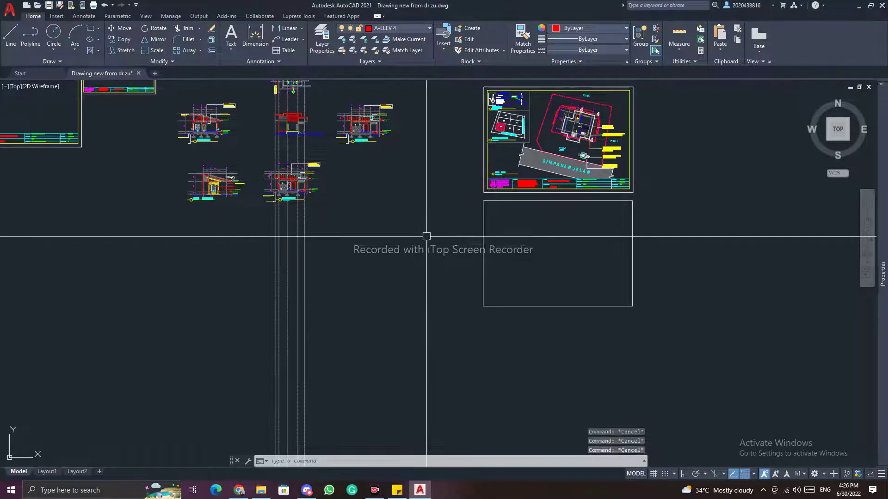
middle_drag(426, 238, 406, 264)
scroll(511, 166, up, 6)
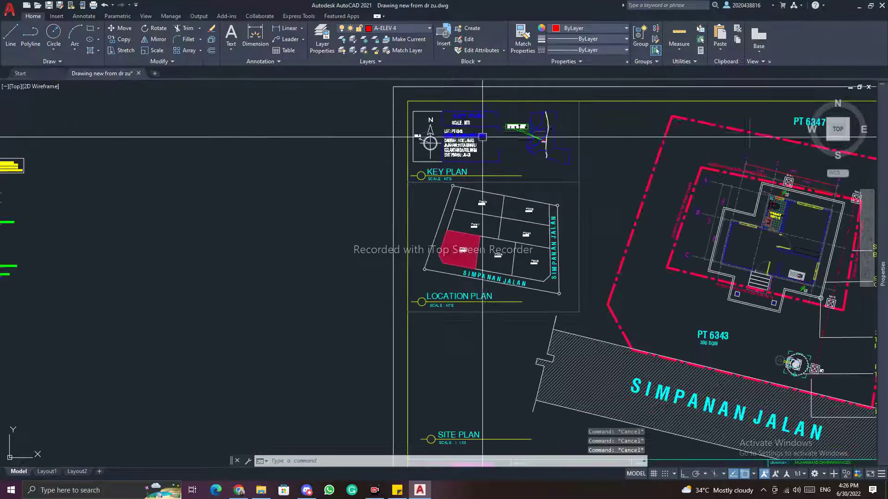
scroll(605, 306, down, 2)
scroll(605, 306, down, 5)
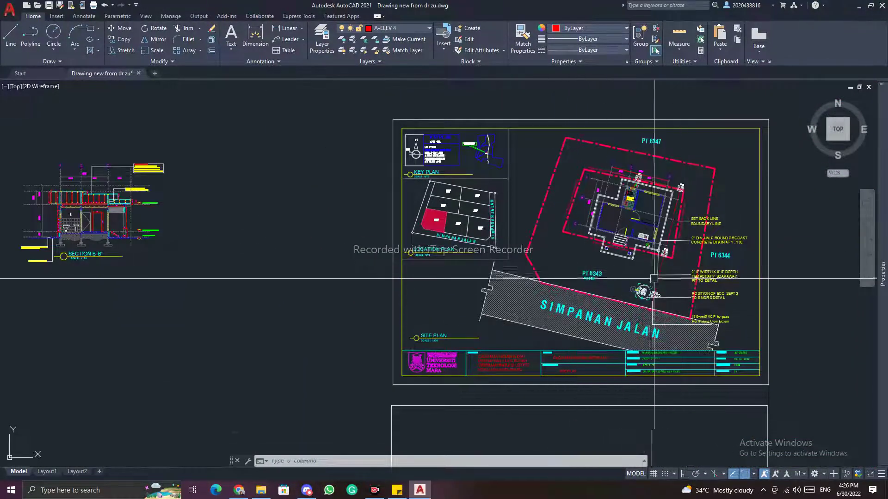
middle_drag(558, 284, 583, 256)
key(Escape)
key(Escape)
key(Escape)
scroll(551, 225, down, 4)
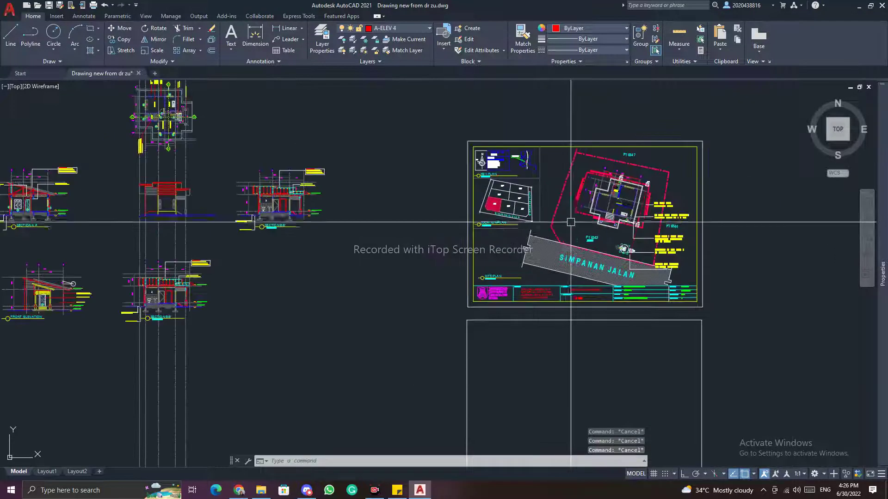
middle_drag(558, 274, 558, 226)
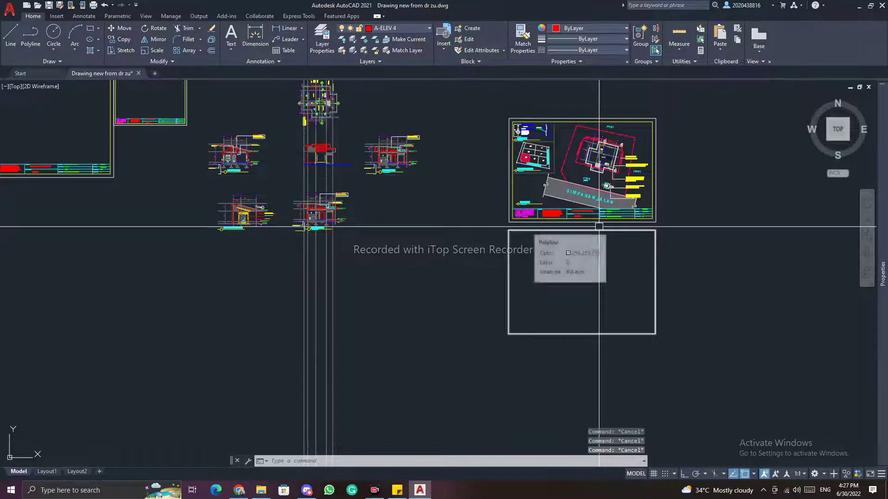
scroll(599, 226, up, 4)
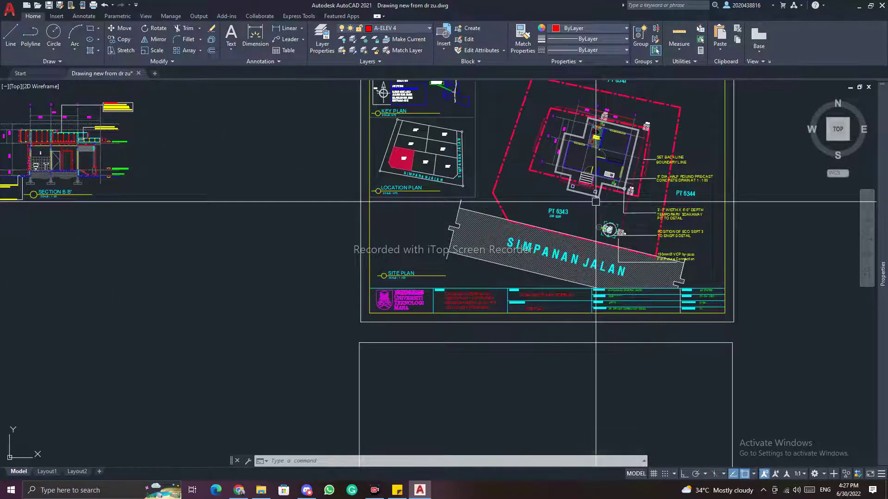
middle_drag(610, 118, 581, 194)
scroll(579, 193, up, 2)
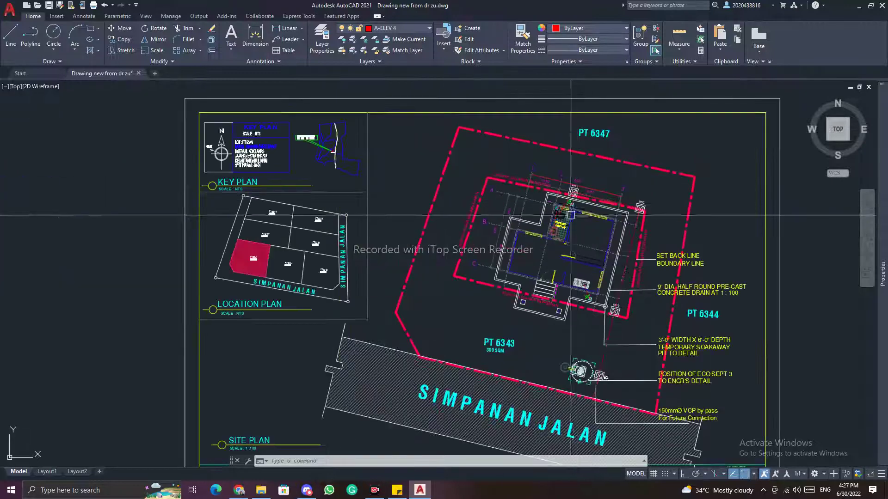
scroll(579, 245, up, 3)
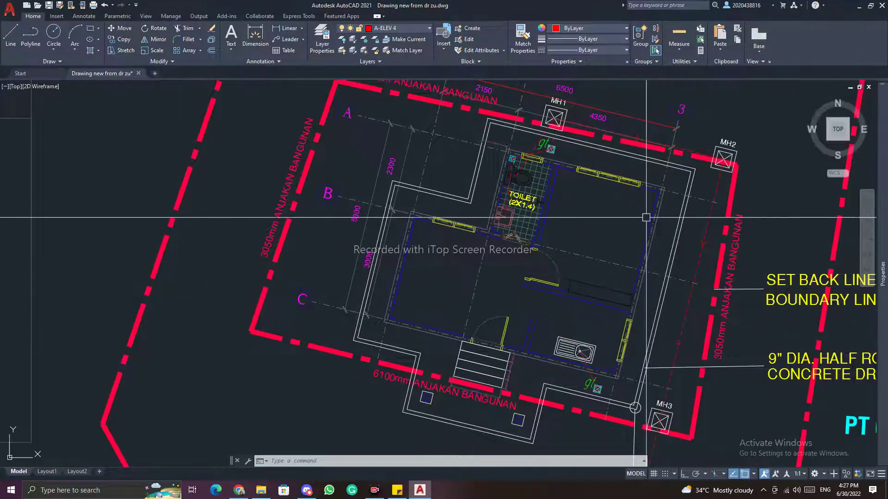
scroll(646, 217, down, 2)
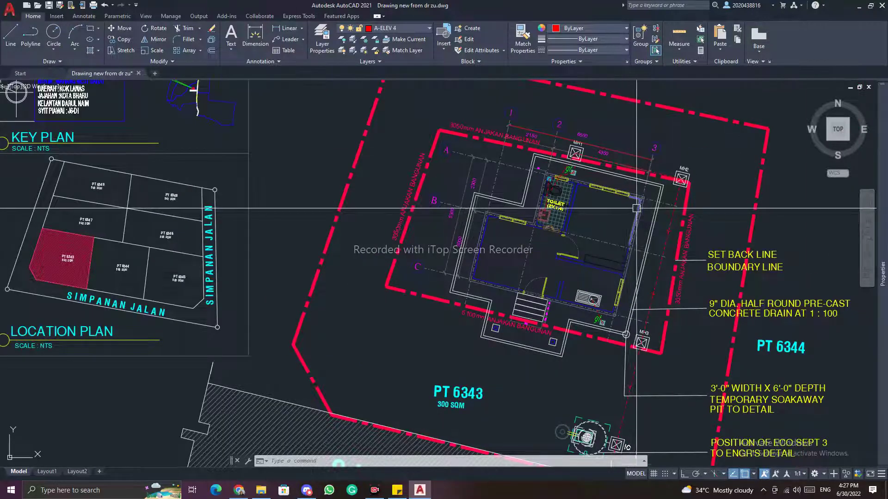
scroll(637, 209, down, 3)
scroll(557, 190, down, 1)
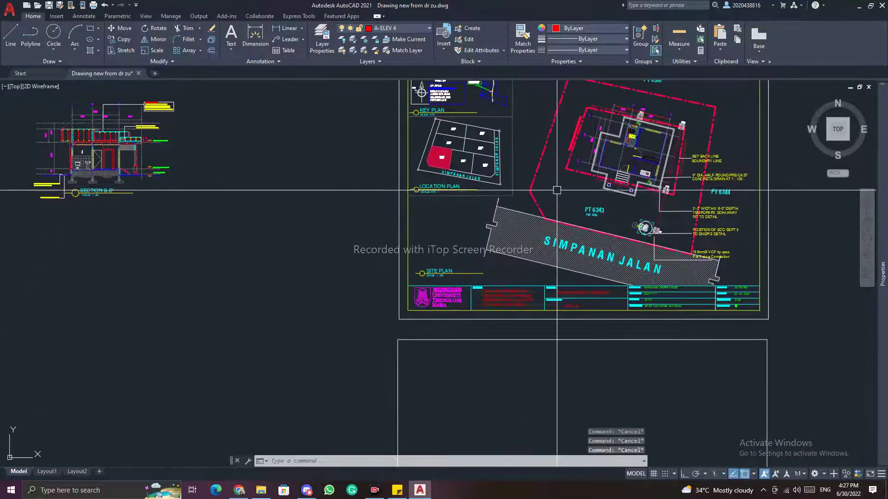
scroll(556, 190, down, 3)
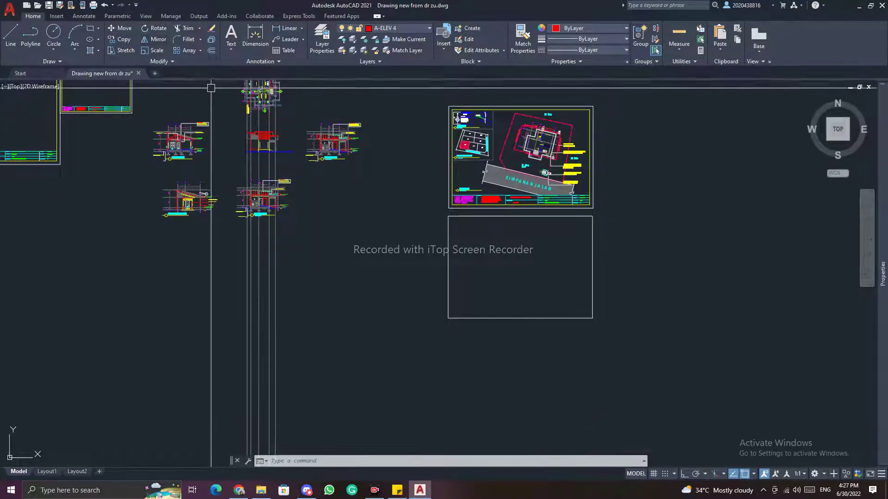
Attach a reference image, choosing the JPG file 01 SITE PLAN from the Drawing JPG folder inside rumah 1 bilik.
click(58, 15)
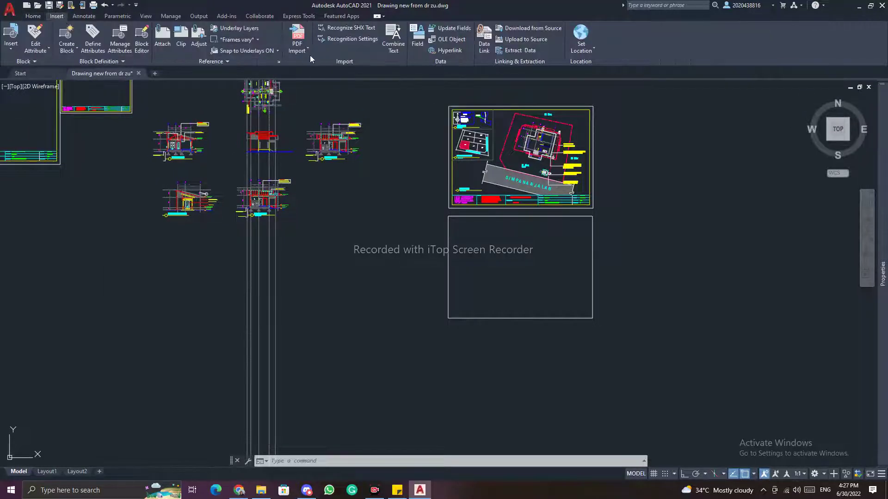
click(172, 42)
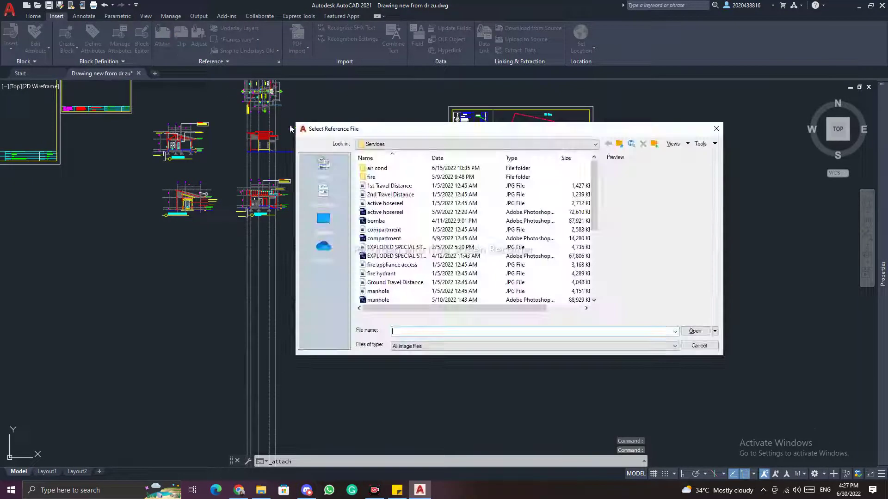
click(618, 146)
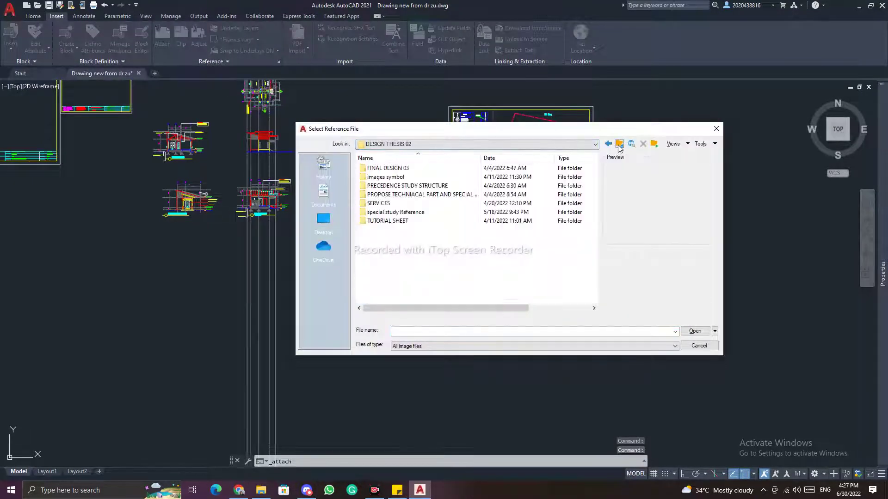
click(619, 146)
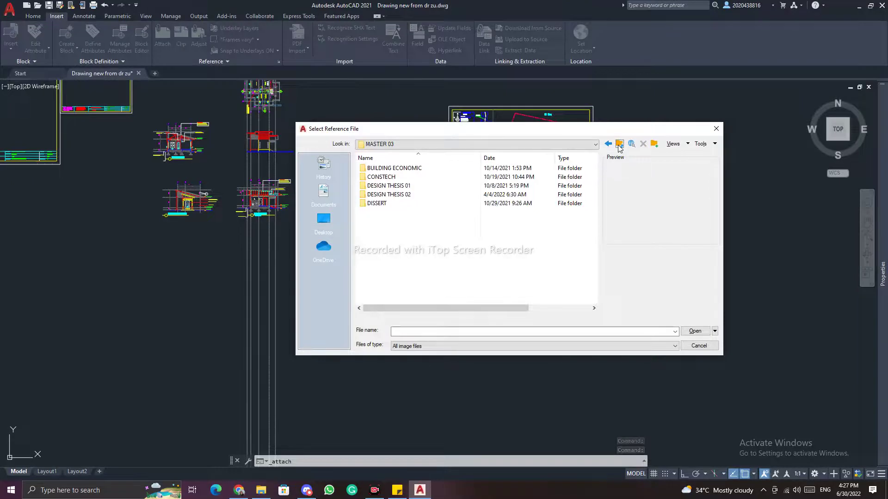
double_click(371, 203)
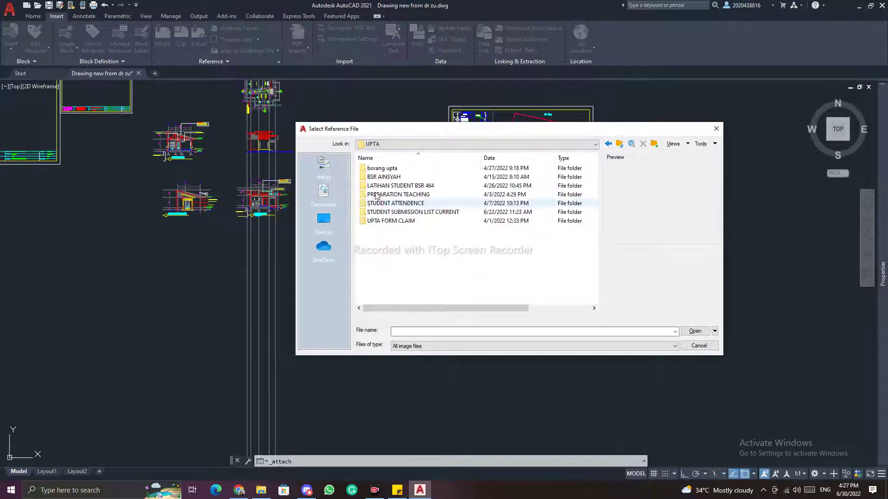
double_click(398, 195)
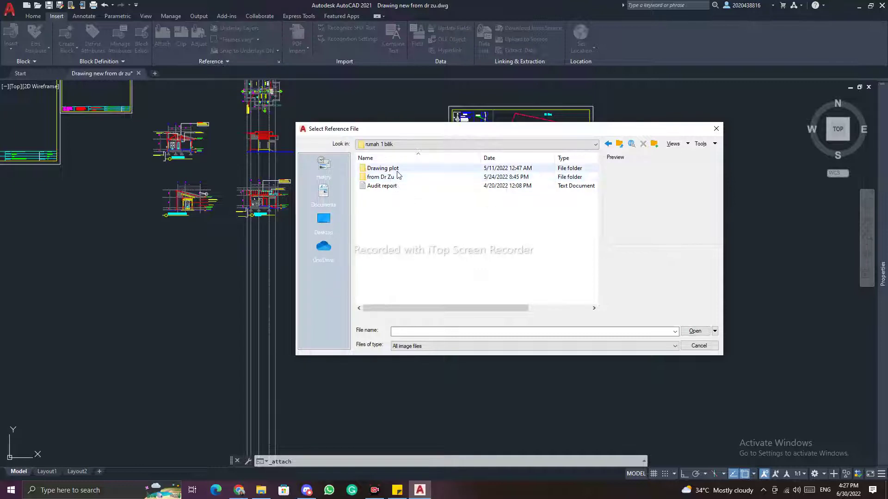
double_click(389, 180)
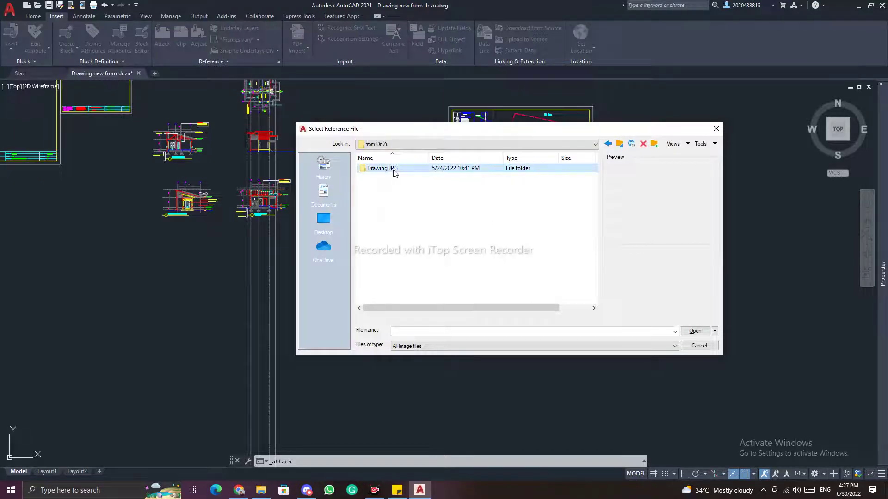
double_click(395, 170)
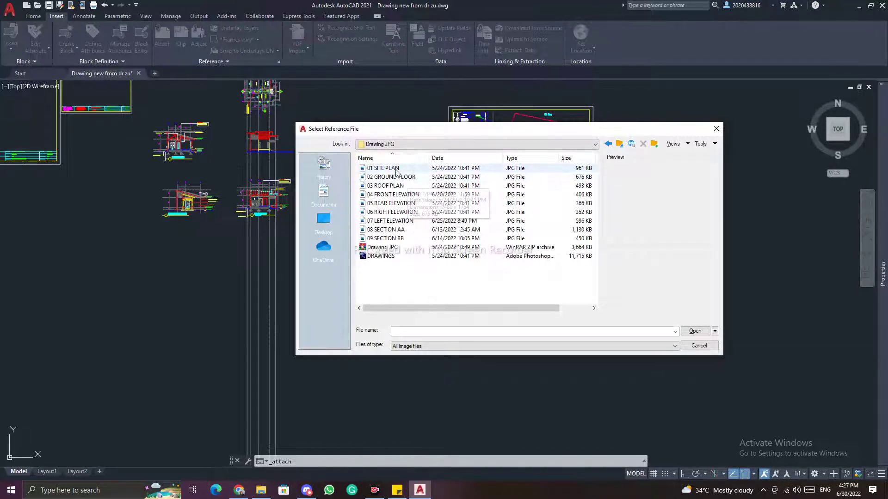
click(396, 169)
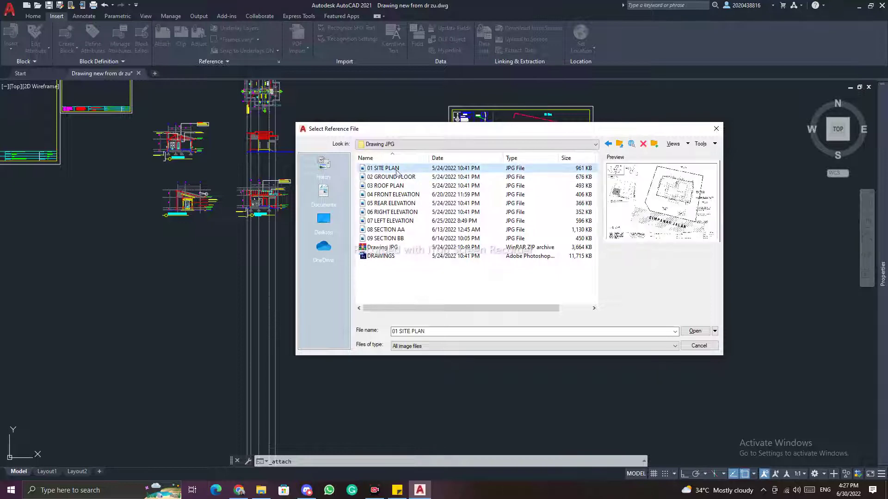
click(696, 331)
Place the site plan image near the empty frame's lower-left corner and scale it to the frame's width.
click(452, 313)
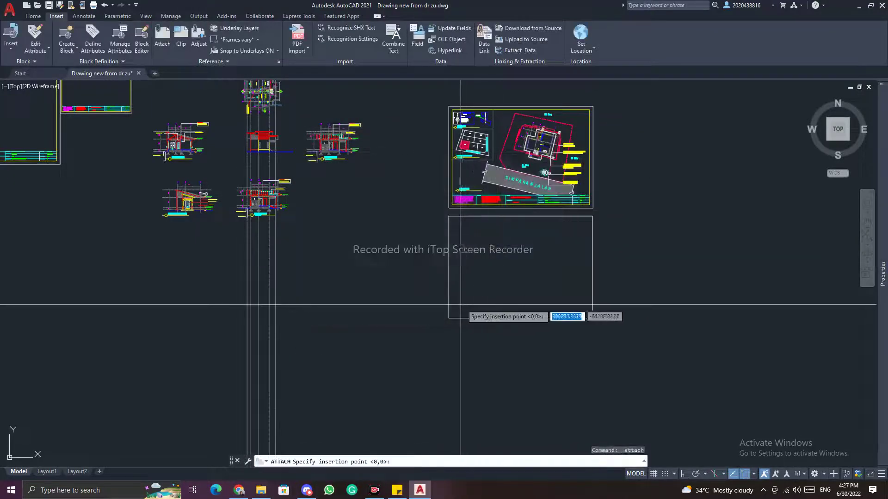
click(449, 316)
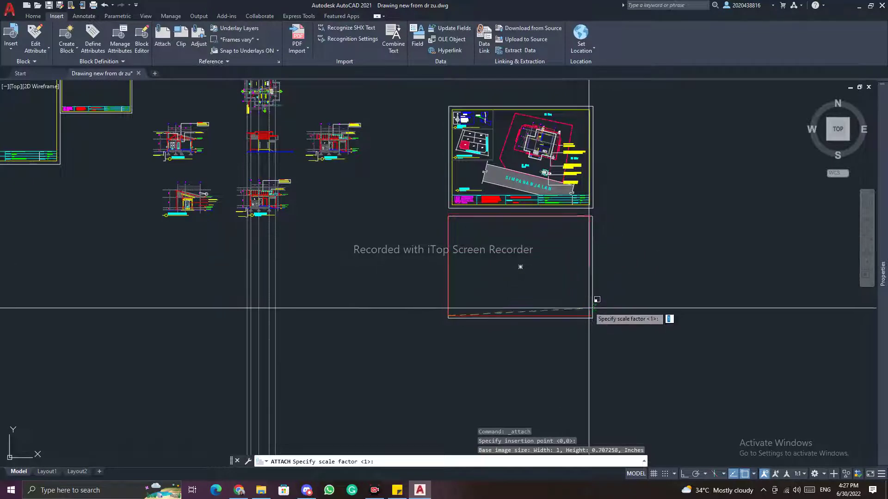
scroll(592, 318, up, 4)
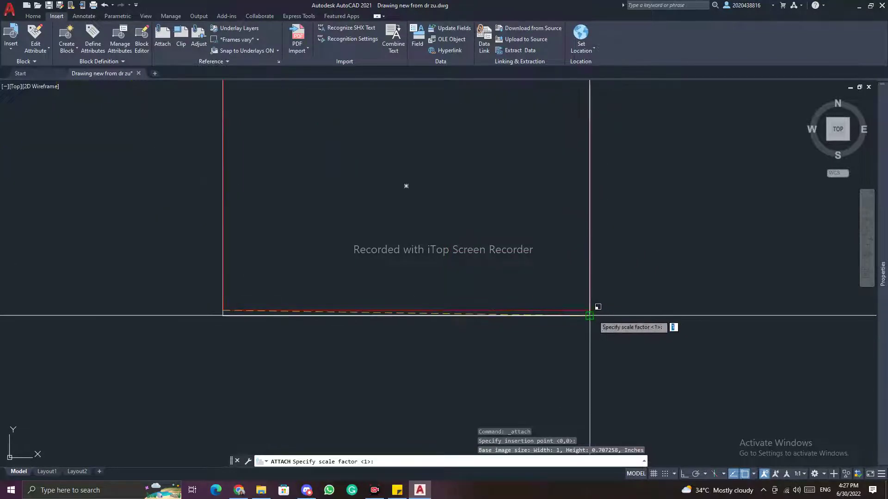
click(589, 316)
key(Escape)
key(Escape)
Set the fade of the attached site plan image to 52.
scroll(556, 314, up, 4)
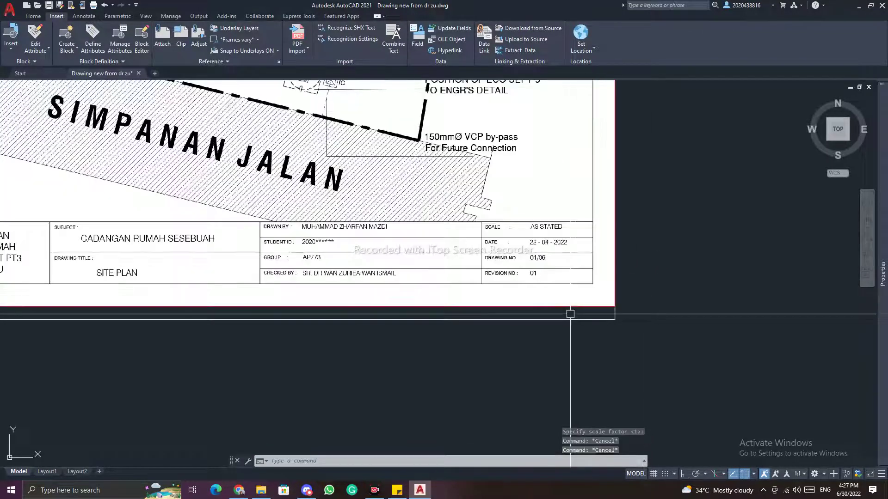
click(615, 307)
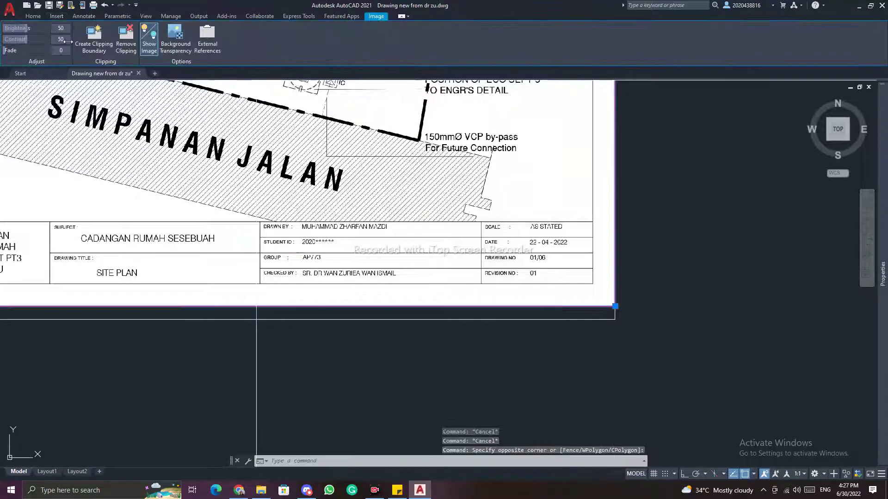
drag(4, 49, 41, 50)
key(Escape)
key(Escape)
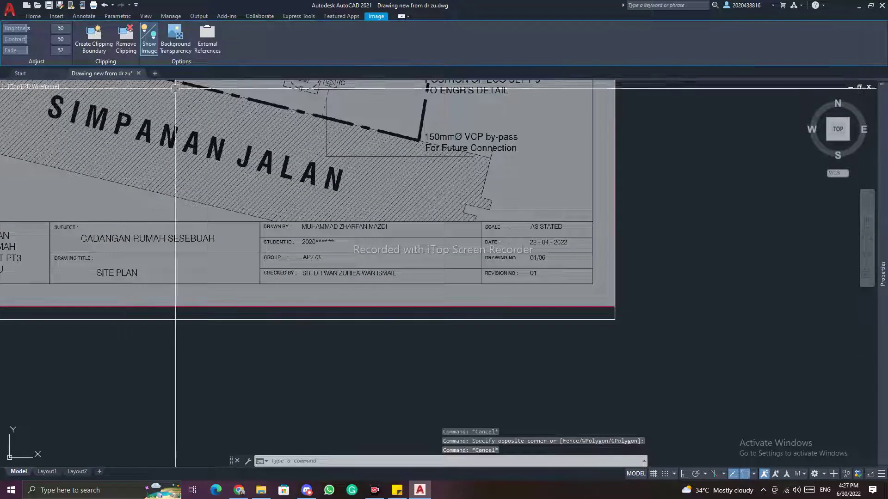
Move the site plan image from its lower-right corner onto the frame's lower-right corner.
click(361, 307)
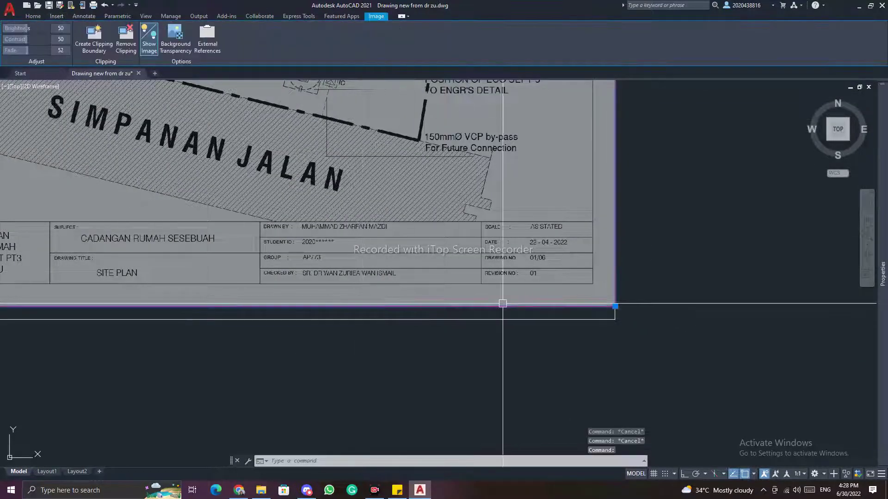
text(m)
key(Return)
click(615, 306)
scroll(620, 307, down, 5)
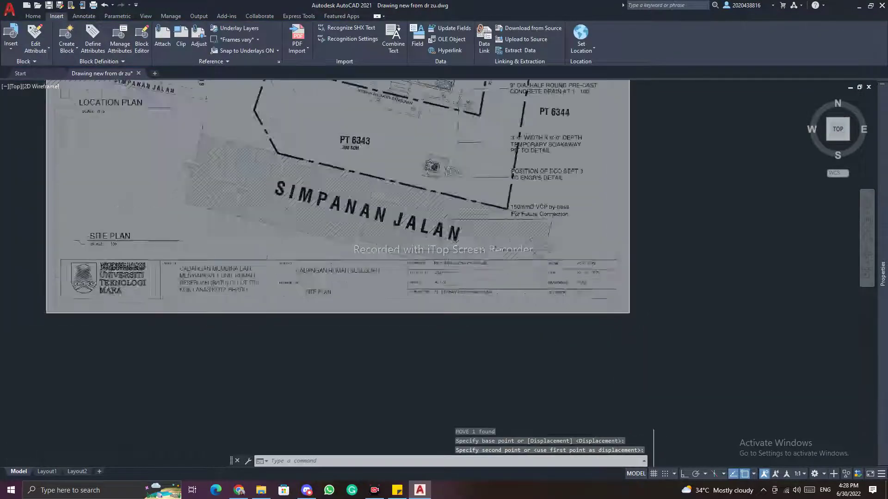
key(Escape)
key(Escape)
Compare the faded site plan image with the drawn site plan on the sheet above it.
scroll(624, 194, up, 10)
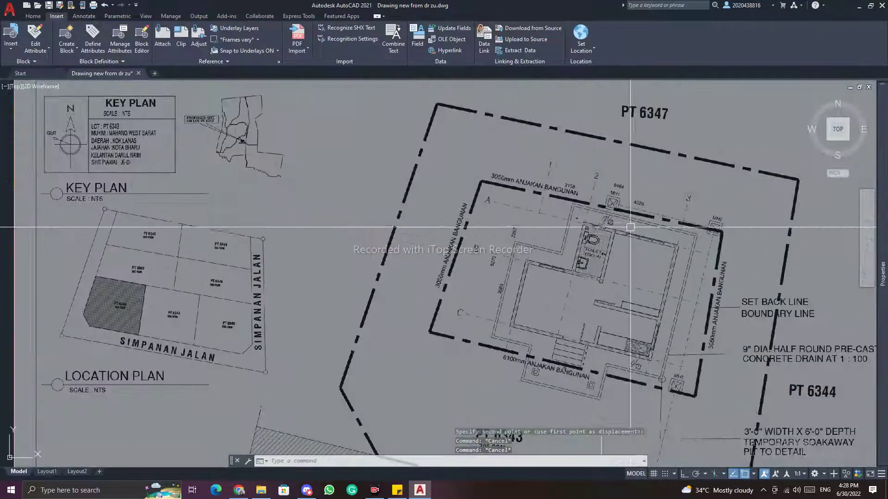
scroll(607, 201, down, 5)
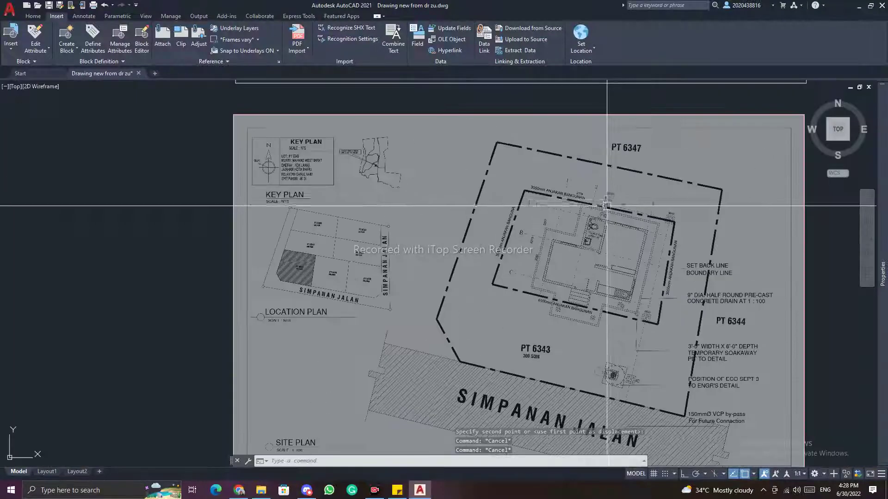
scroll(614, 198, up, 5)
scroll(613, 192, down, 8)
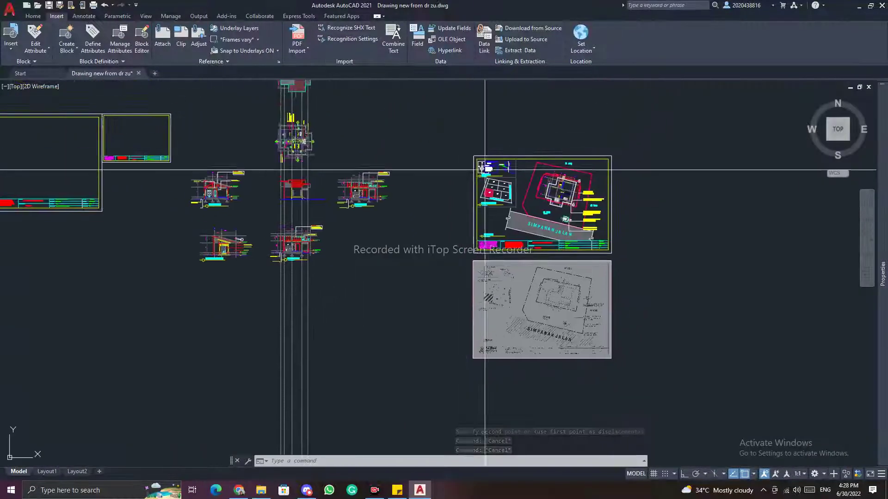
scroll(549, 168, up, 10)
scroll(506, 183, down, 10)
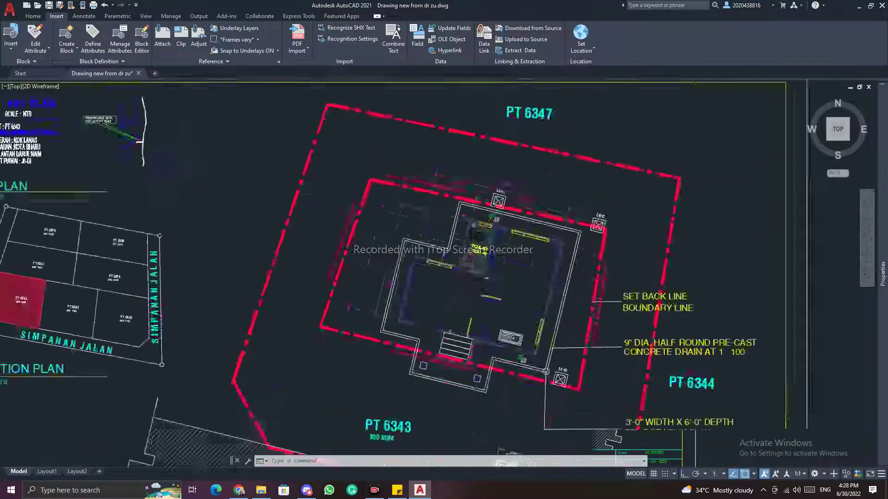
key(Escape)
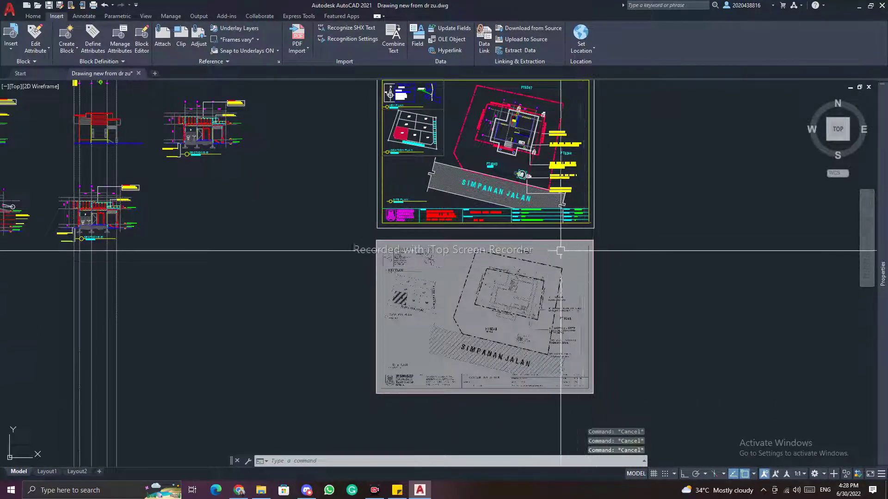
scroll(536, 294, up, 5)
click(734, 290)
click(561, 252)
right_click(650, 242)
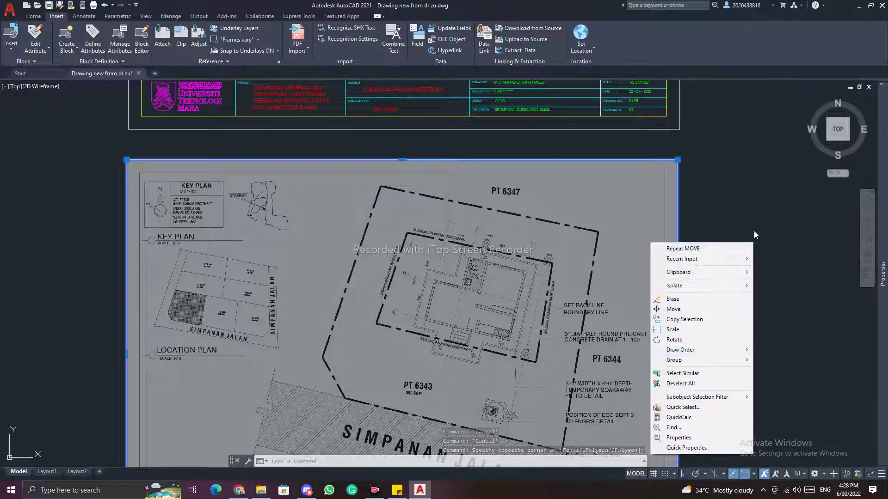
key(Escape)
key(Escape)
scroll(529, 208, down, 4)
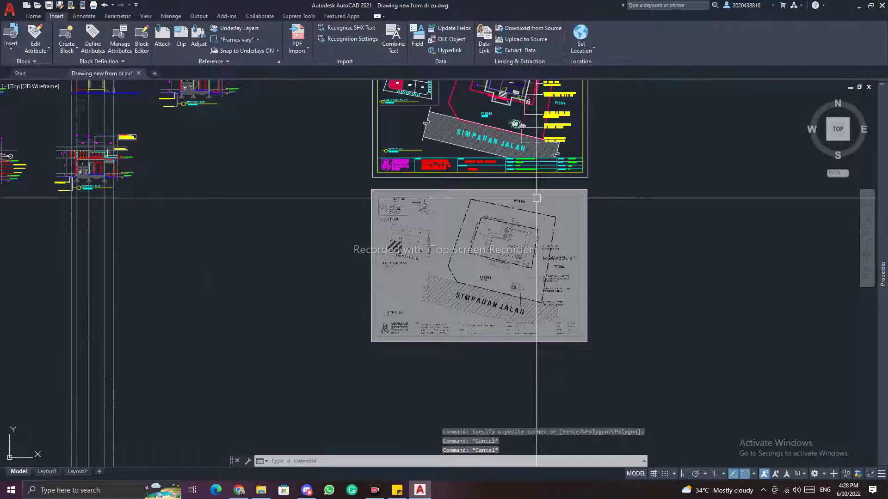
Copy the floor plan drawing from its FLOOR PLAN sheet into the empty space beside the faded site plan image.
middle_drag(560, 243, 563, 309)
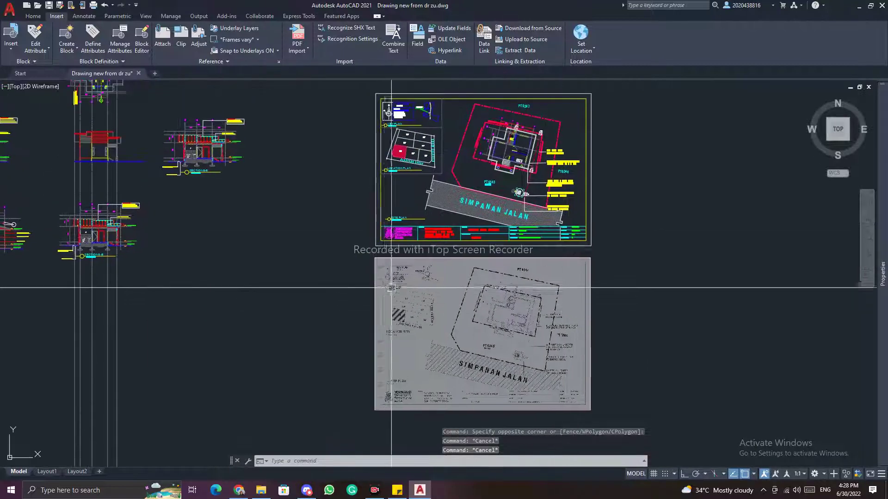
scroll(399, 283, down, 5)
middle_drag(262, 309, 451, 291)
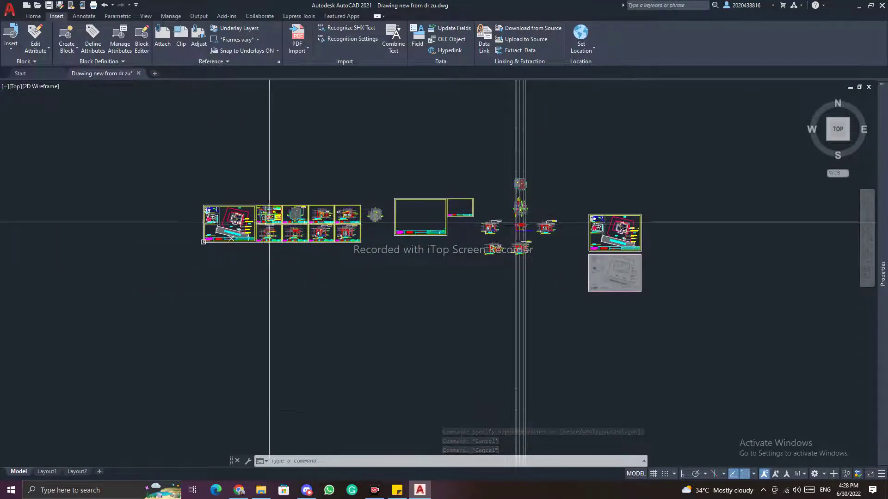
scroll(298, 260, up, 10)
scroll(305, 262, up, 2)
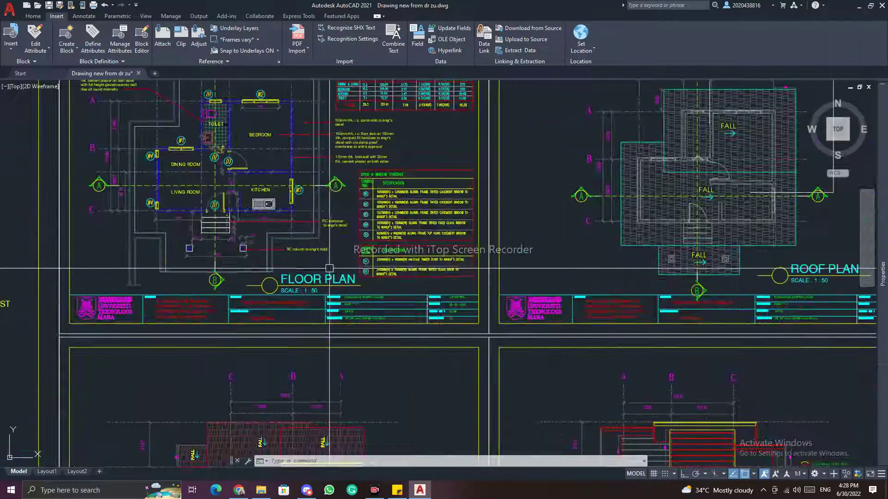
middle_drag(96, 178, 160, 270)
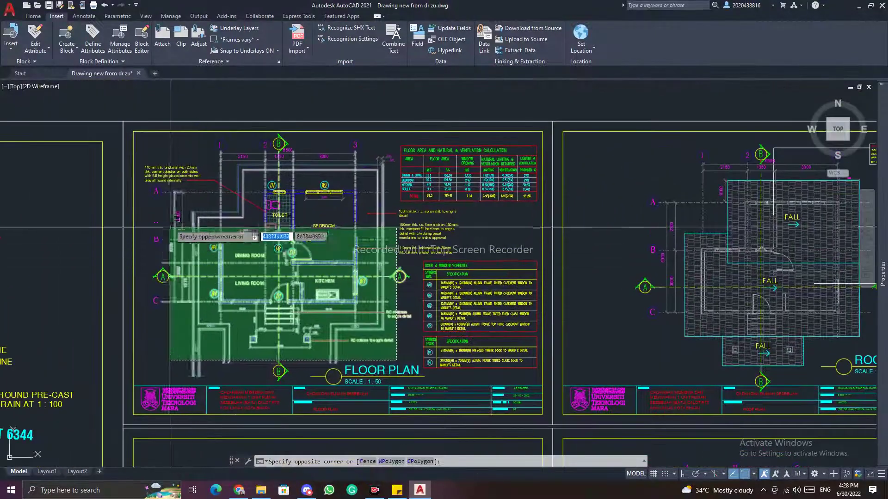
click(146, 137)
text(co)
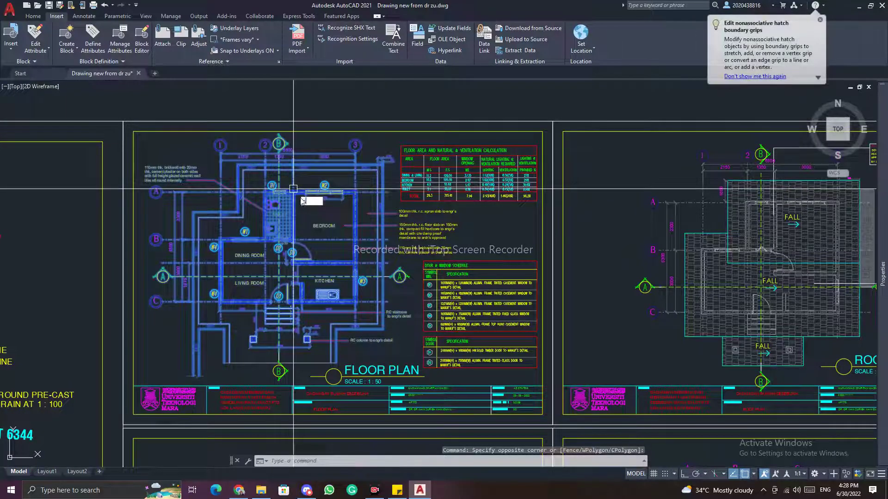
key(Return)
click(261, 230)
scroll(361, 244, down, 11)
middle_drag(376, 254, 87, 183)
scroll(457, 233, up, 8)
click(380, 212)
key(Escape)
key(Escape)
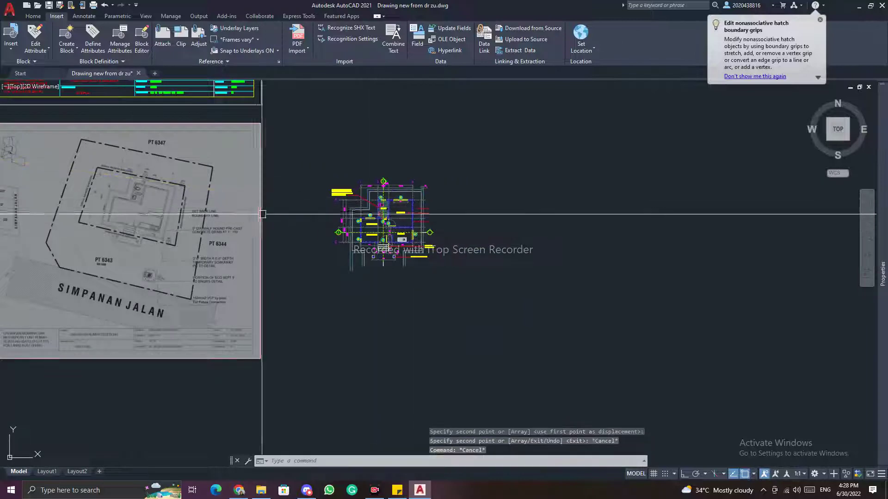
Compare the copied floor plan with the house shown in the faded site plan image.
middle_drag(333, 233, 398, 234)
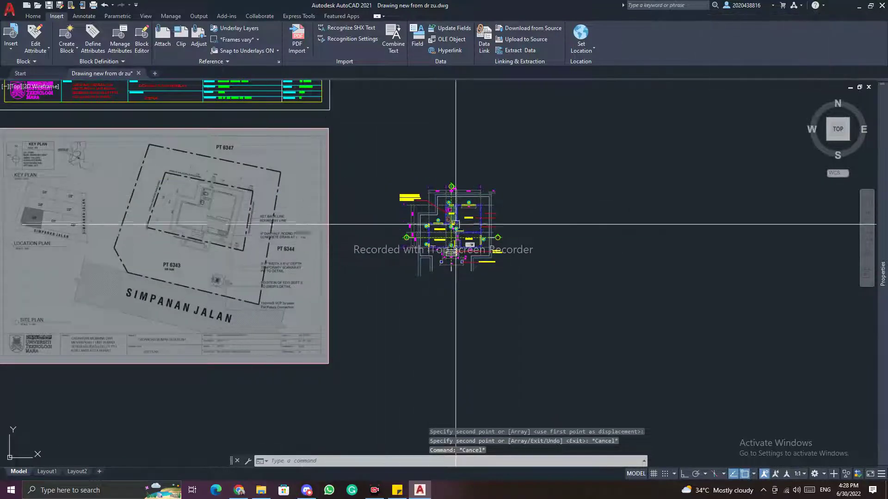
scroll(521, 265, up, 4)
middle_drag(305, 263, 507, 249)
scroll(467, 248, down, 5)
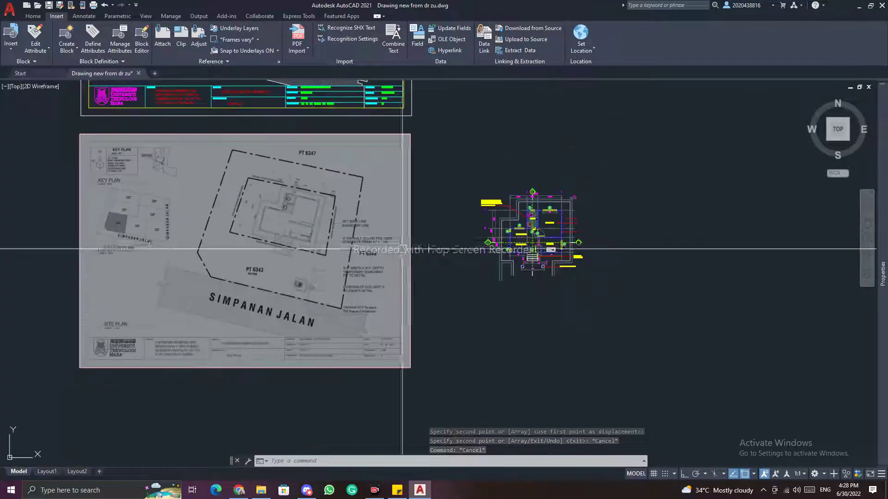
scroll(322, 238, up, 5)
scroll(373, 210, down, 4)
middle_drag(570, 213, 448, 212)
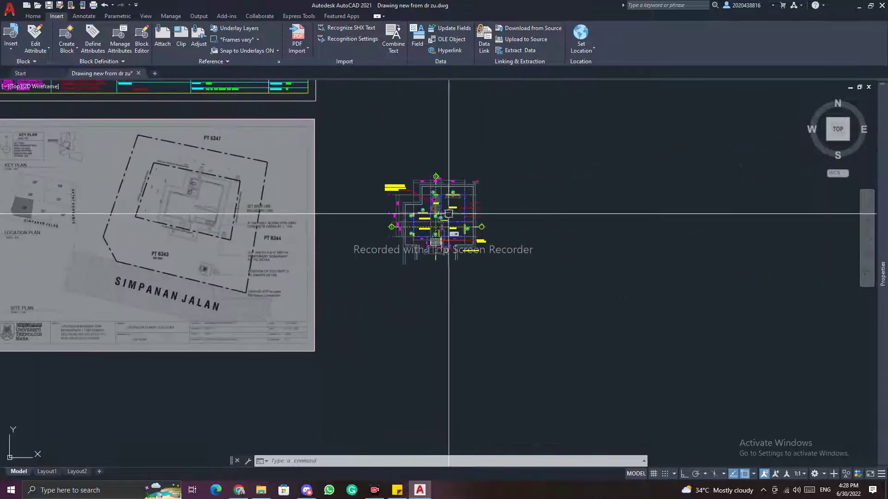
Erase the west section A marker and the dashed section line across the copied floor plan.
scroll(429, 218, up, 8)
key(Escape)
key(Escape)
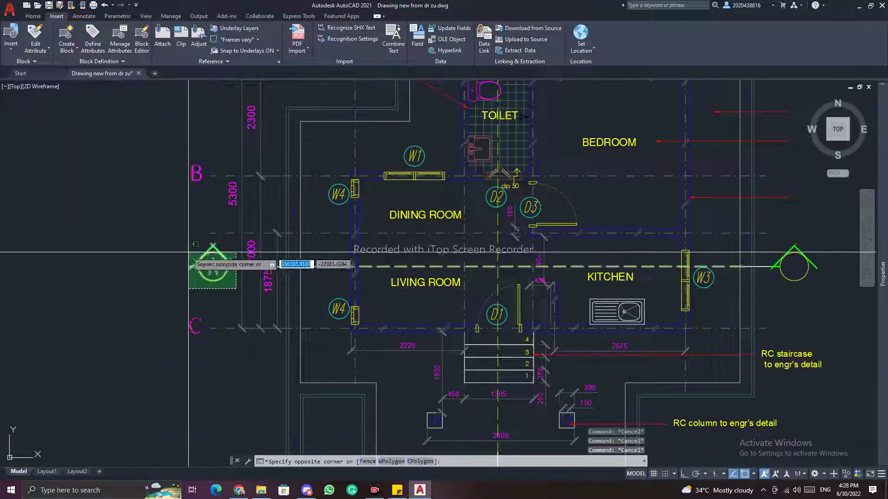
click(188, 252)
text(e)
key(Return)
Erase the section A marker east of the kitchen, its leftover line and the W3 window tag.
scroll(369, 258, down, 4)
scroll(565, 271, up, 4)
click(540, 278)
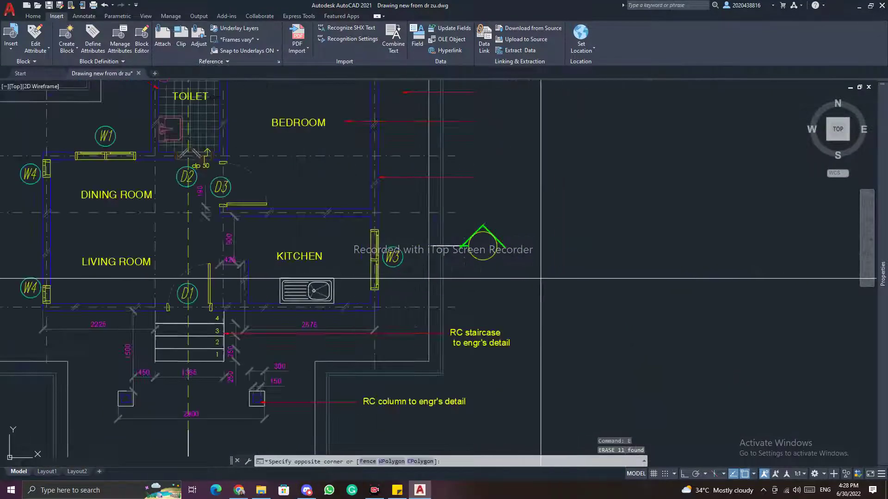
click(462, 222)
key(Return)
click(437, 250)
text(e)
key(Return)
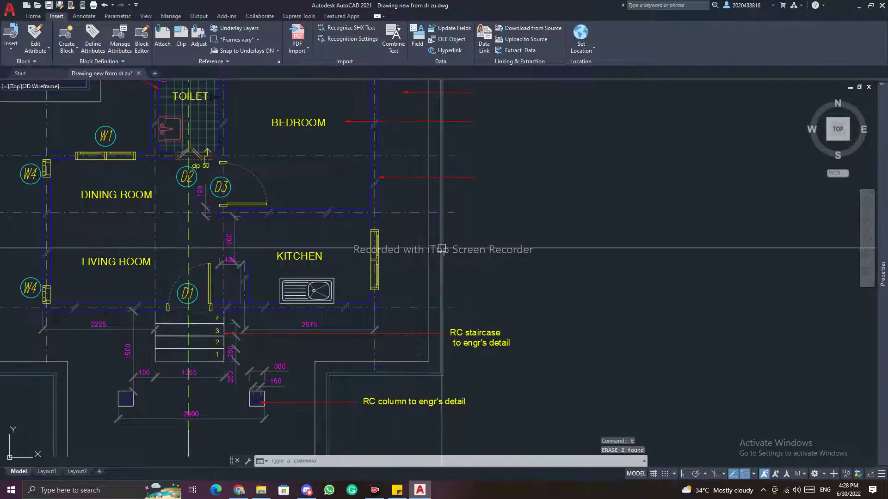
Check the house in the site plan image, and erase the window tag above the toilet in the copied plan.
scroll(457, 243, down, 6)
middle_drag(235, 233, 400, 230)
scroll(243, 190, up, 4)
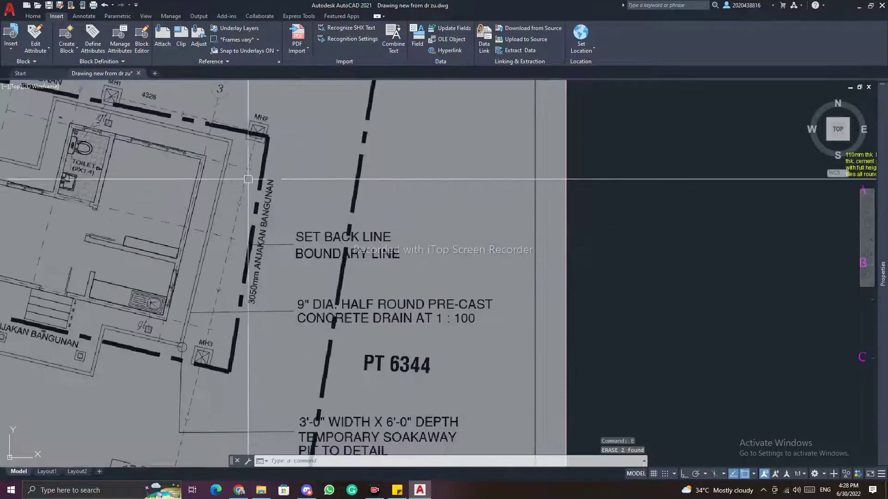
scroll(286, 207, down, 5)
scroll(509, 190, up, 8)
key(Escape)
key(Escape)
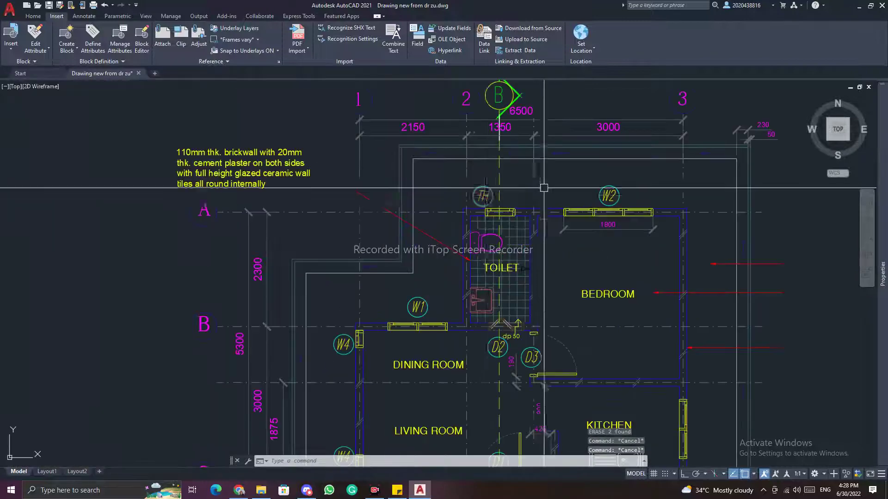
click(525, 211)
click(451, 161)
text(E)
key(Return)
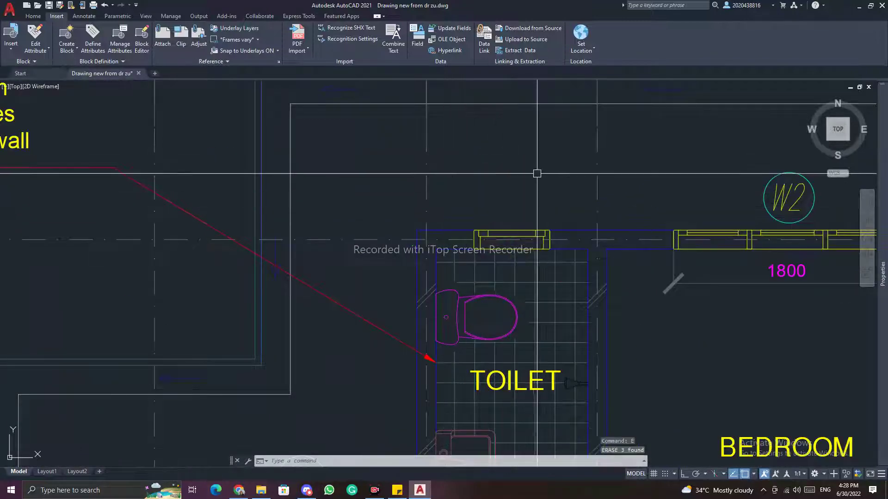
Erase the W2 window tag and the BEDROOM label from the copied floor plan.
scroll(527, 171, down, 4)
click(636, 180)
text(E)
key(Return)
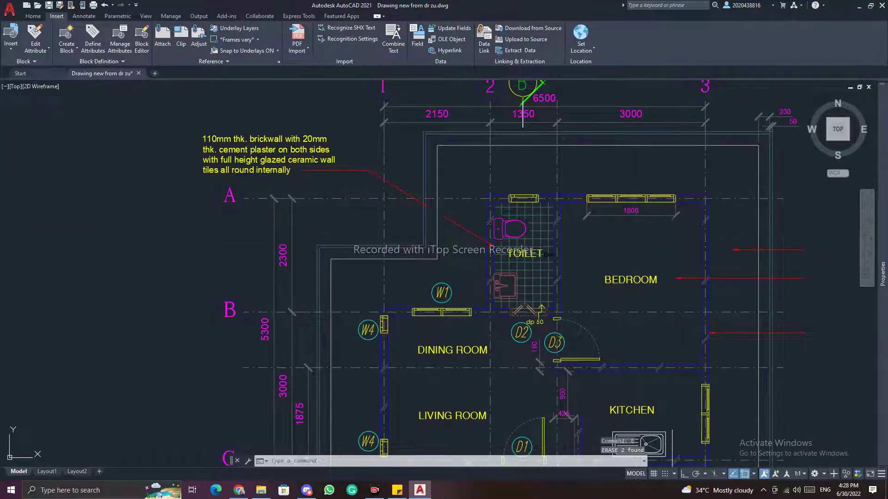
click(642, 219)
click(613, 210)
text(E)
key(Return)
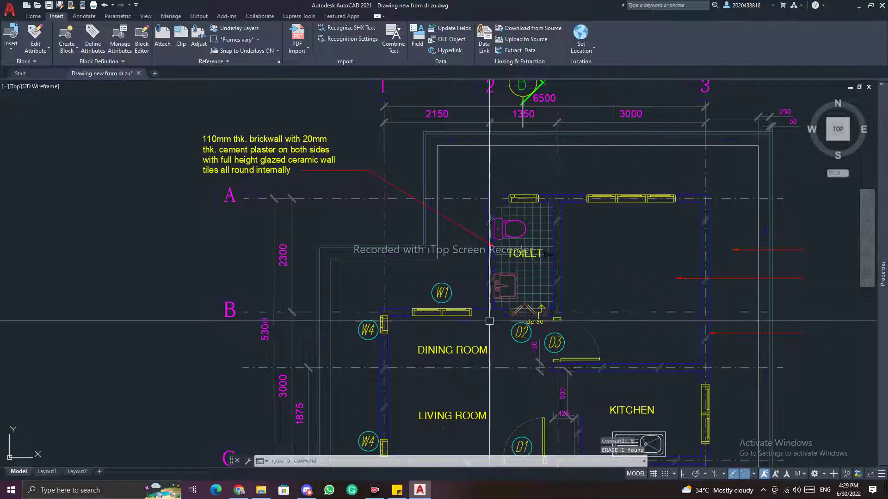
Erase the DINING ROOM, LIVING ROOM and KITCHEN labels and the D2 and D3 door tags.
middle_drag(505, 341, 492, 140)
click(442, 216)
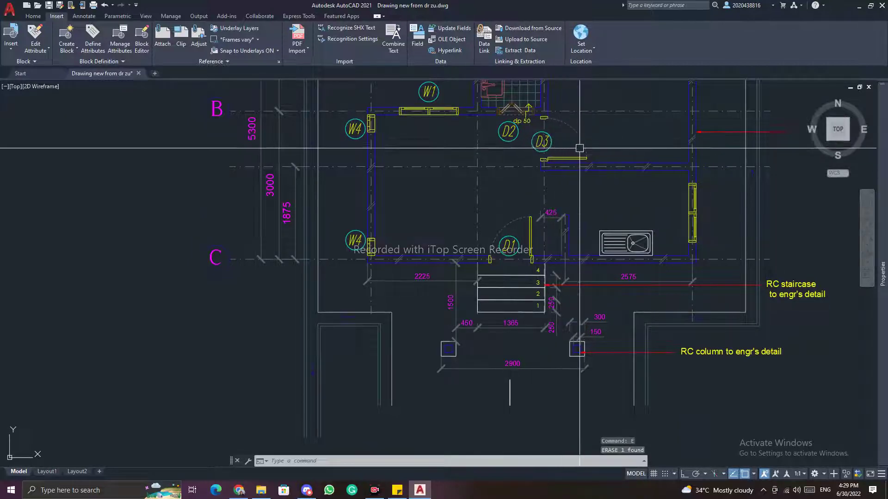
scroll(550, 137, up, 4)
click(552, 139)
text(e)
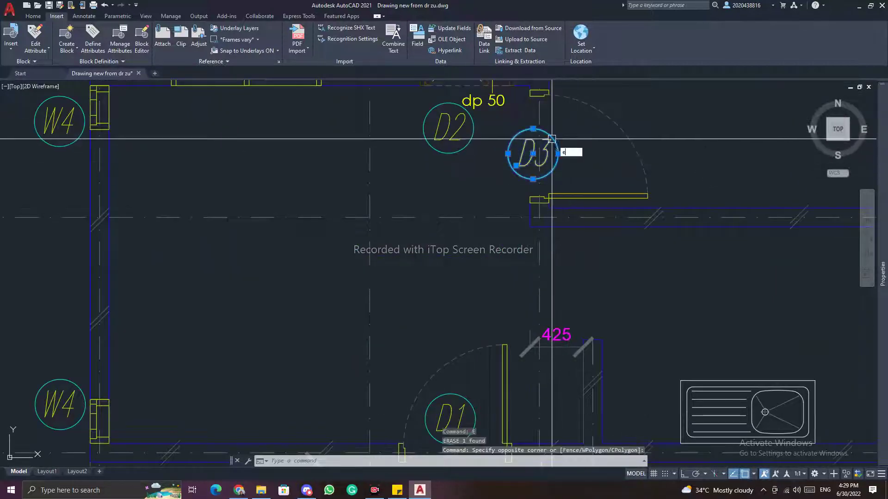
key(Return)
Erase the TOILET label and the W1 window tag from the copied floor plan.
scroll(531, 115, down, 8)
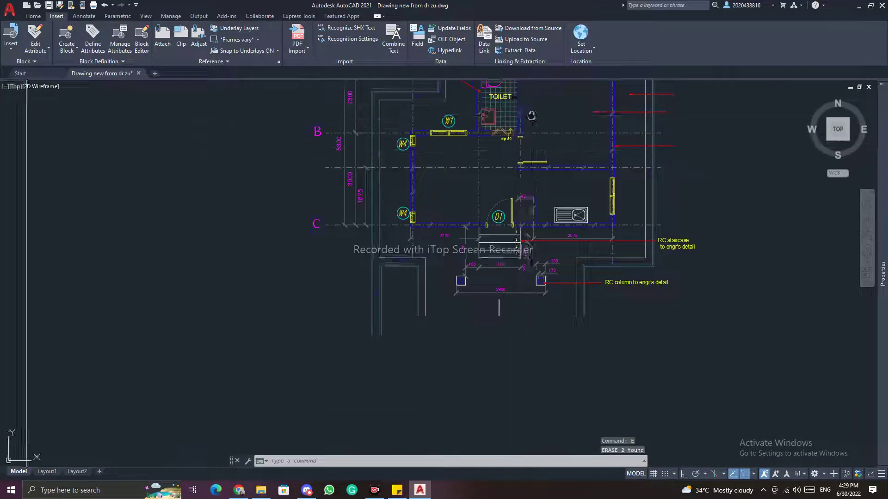
middle_drag(531, 115, 514, 204)
scroll(492, 201, up, 4)
scroll(576, 202, down, 2)
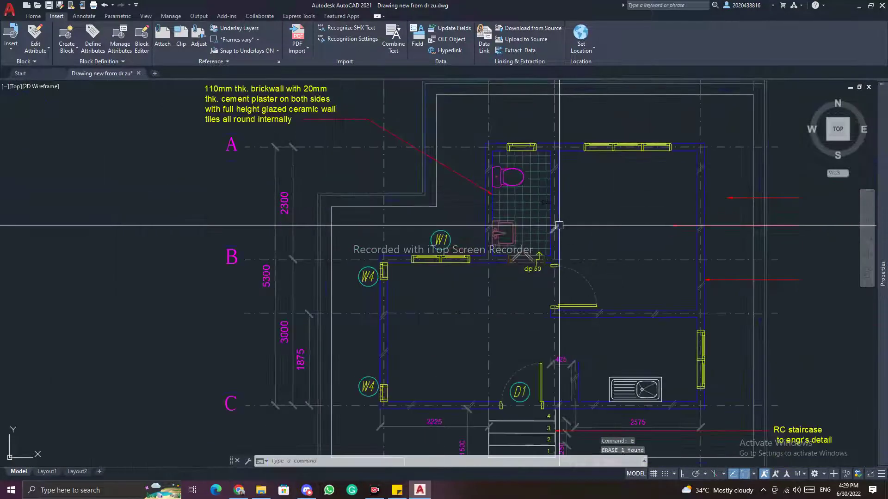
middle_drag(558, 225, 568, 160)
click(481, 175)
click(437, 163)
text(e)
key(Return)
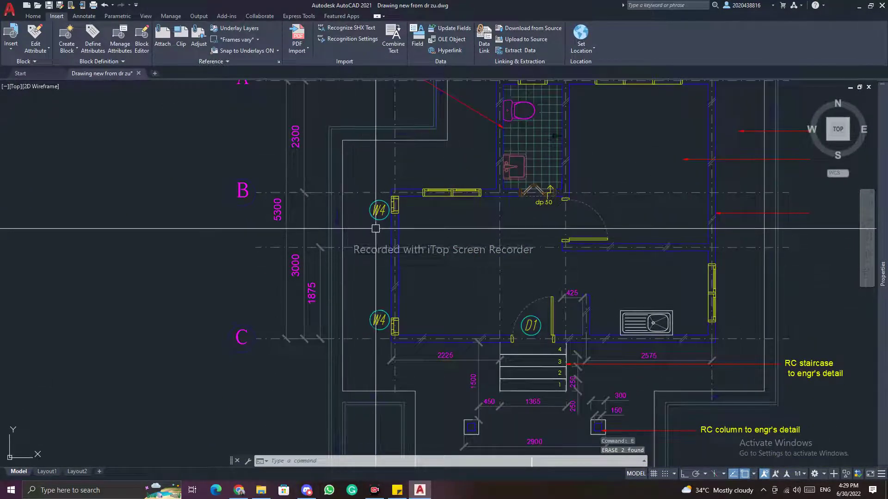
Erase both W4 window tags and the D1 door tag by the entrance.
text(e)
key(Return)
middle_drag(476, 262, 476, 182)
scroll(384, 248, up, 4)
click(386, 266)
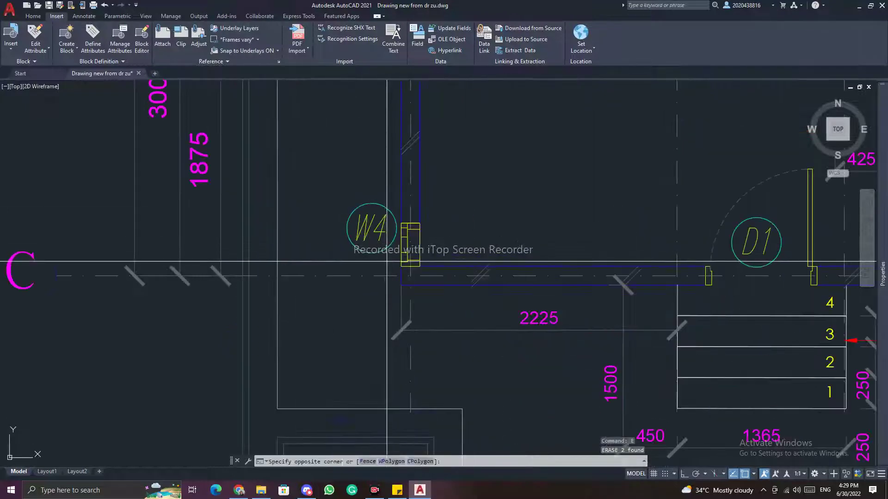
click(354, 204)
text(e)
key(Return)
scroll(459, 211, down, 5)
scroll(518, 208, up, 6)
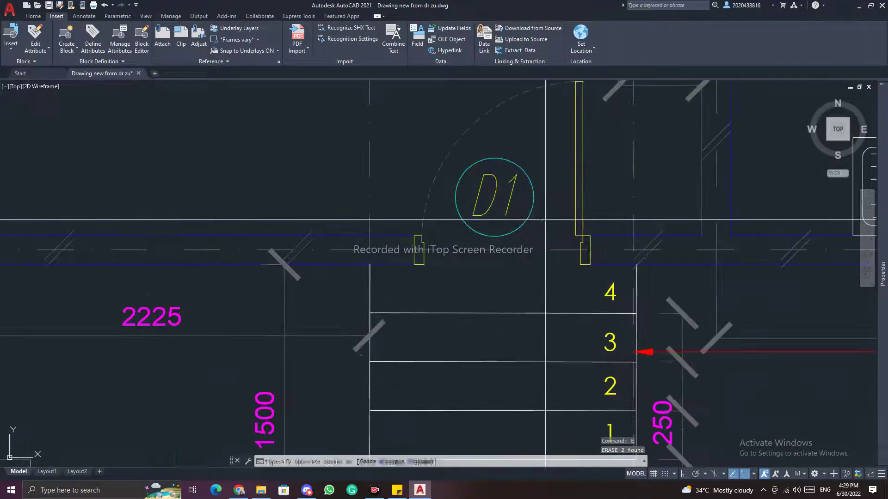
scroll(518, 182, down, 3)
Erase the 450, 1365, 2900, 250, 300 and 150 dimensions around the stairs and columns, plus the leftover section line.
middle_drag(475, 281, 495, 137)
scroll(495, 137, down, 1)
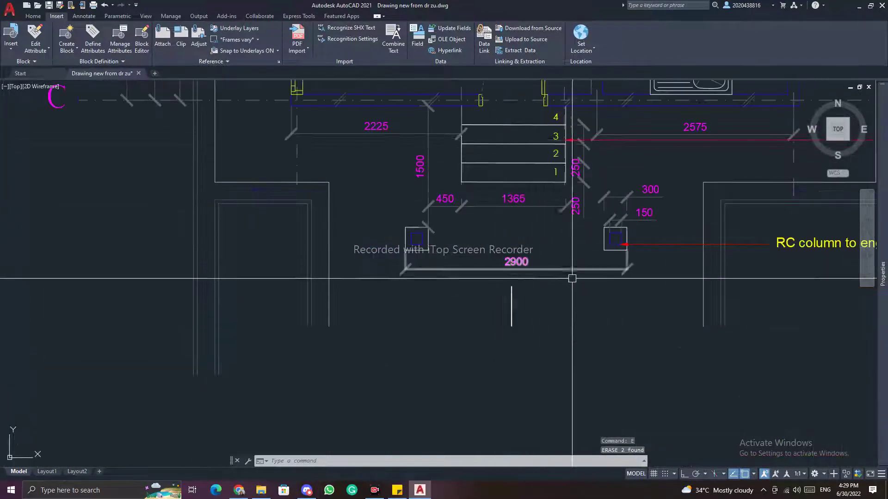
click(557, 312)
click(462, 195)
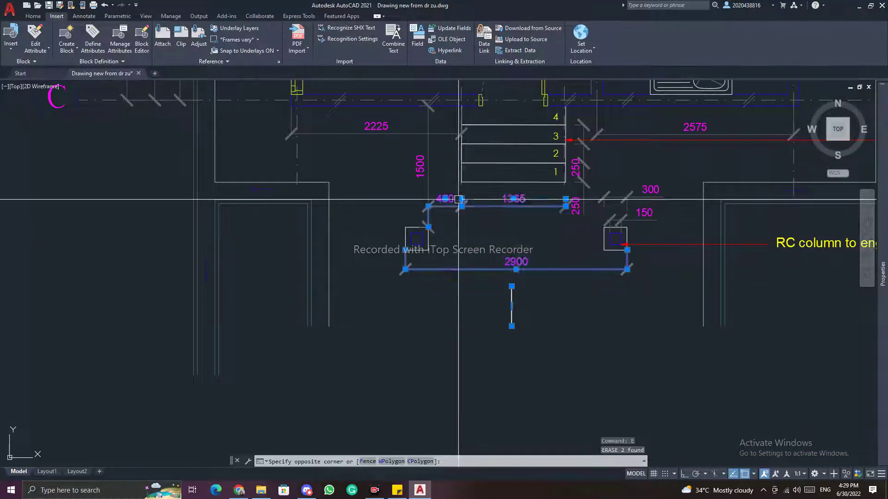
key(Return)
click(672, 212)
click(573, 164)
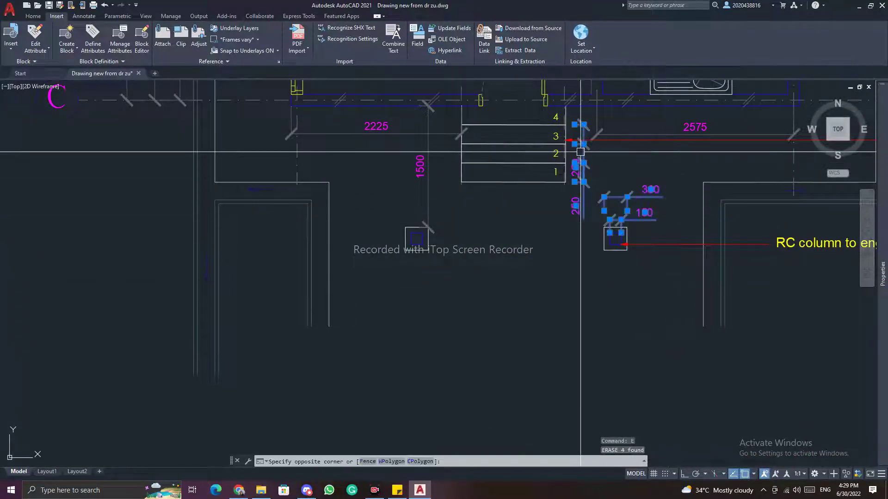
key(Delete)
Erase the three red leader arrows pointing to the bedroom's east side.
scroll(677, 263, down, 4)
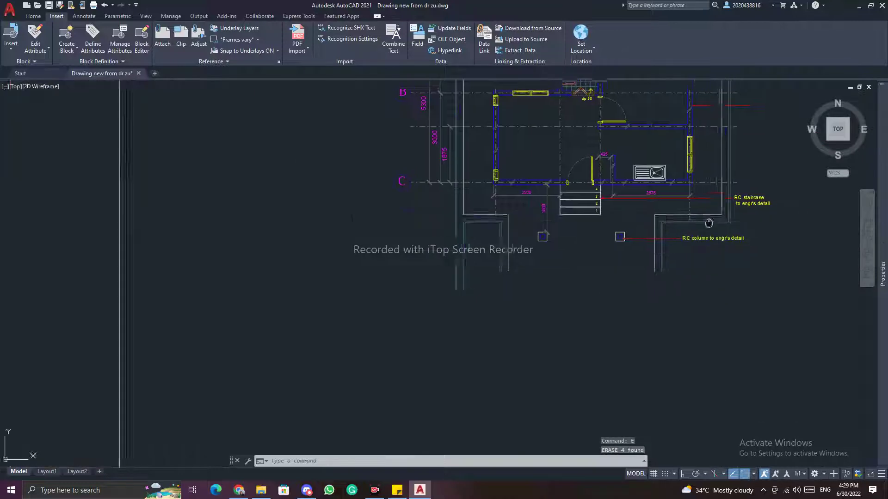
middle_drag(651, 142, 581, 224)
click(618, 227)
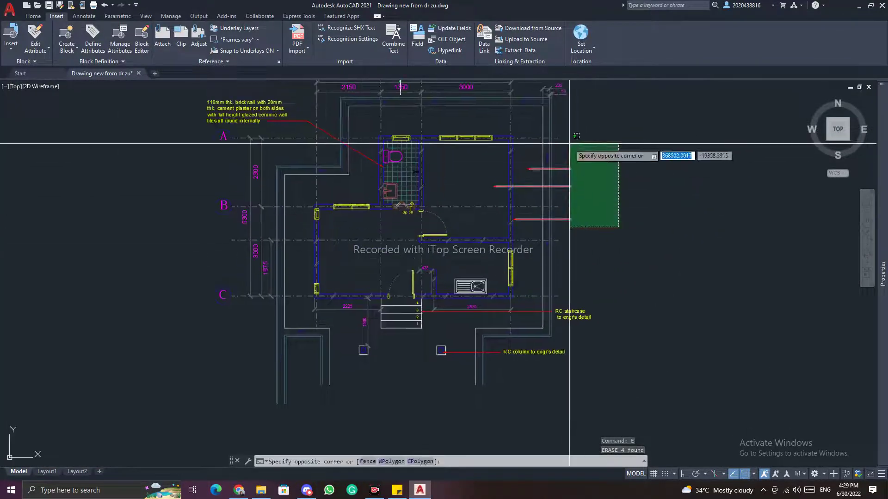
click(570, 154)
text(e)
key(space)
Erase the "RC staircase to engr's detail" note and its red leader.
click(581, 294)
text(e)
key(space)
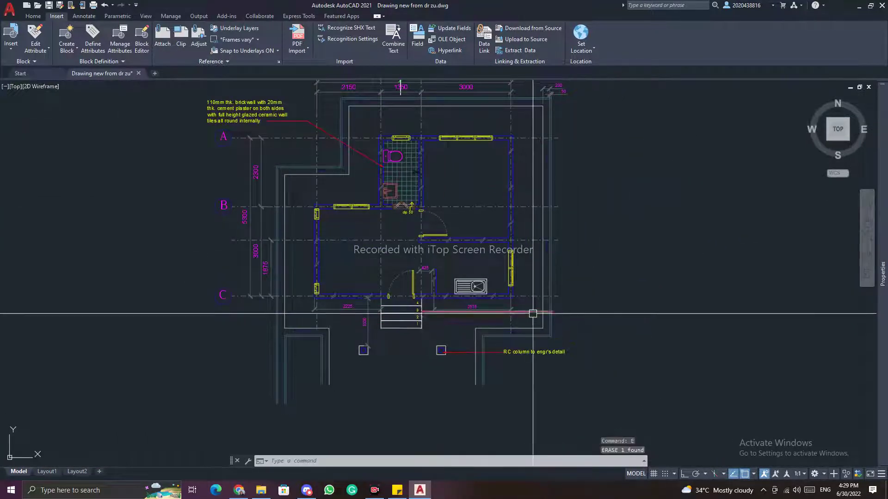
click(533, 313)
text(e)
key(space)
Erase the "RC column to engr's detail" note and its red leader.
click(592, 365)
click(542, 351)
text(e)
key(space)
click(499, 352)
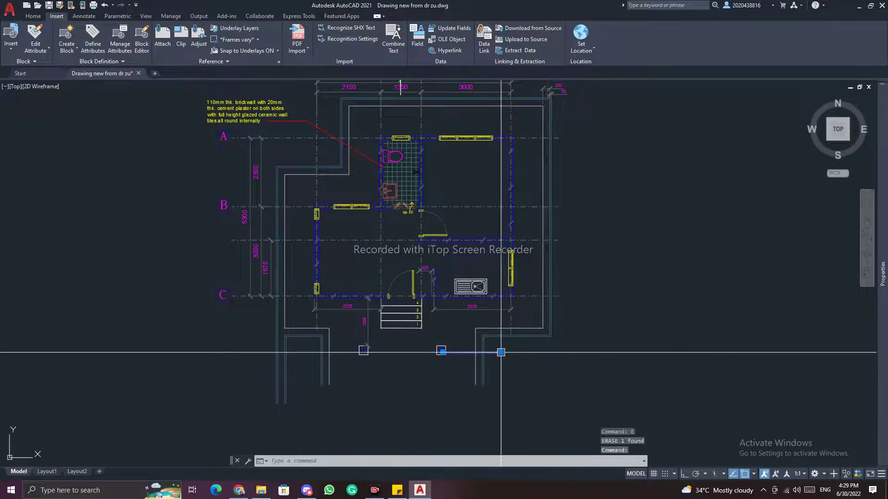
text(e)
key(space)
Erase the "110mm thk. brickwall" note and its red leader to the toilet wall.
scroll(517, 162, down, 4)
scroll(437, 134, up, 4)
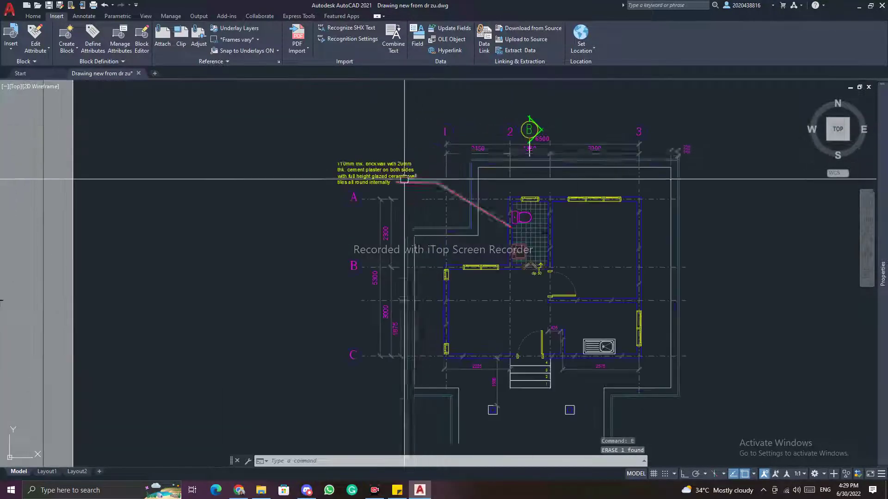
scroll(405, 180, up, 4)
click(432, 200)
click(306, 119)
text(e)
key(space)
Compare the cleaned-up floor plan copy with the house annotations in the site plan image.
scroll(422, 140, down, 8)
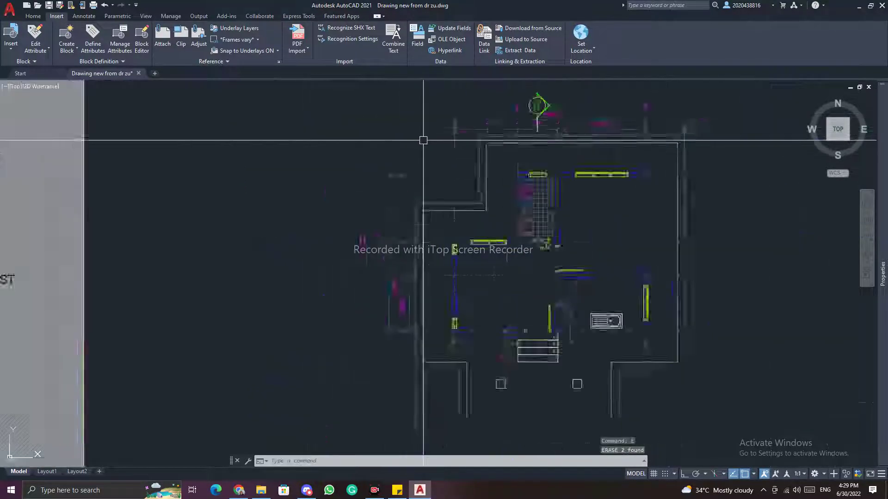
middle_drag(475, 84, 467, 268)
scroll(468, 269, down, 4)
scroll(362, 319, up, 4)
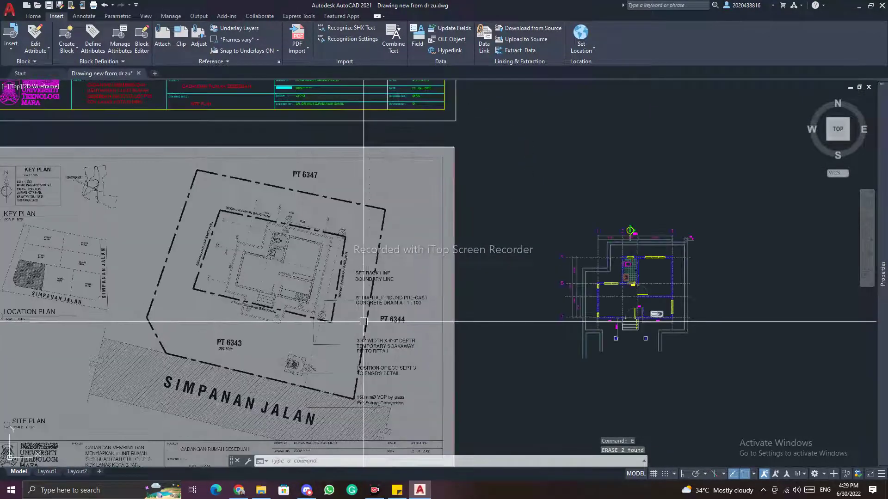
scroll(456, 203, down, 4)
scroll(527, 215, up, 4)
scroll(527, 216, up, 6)
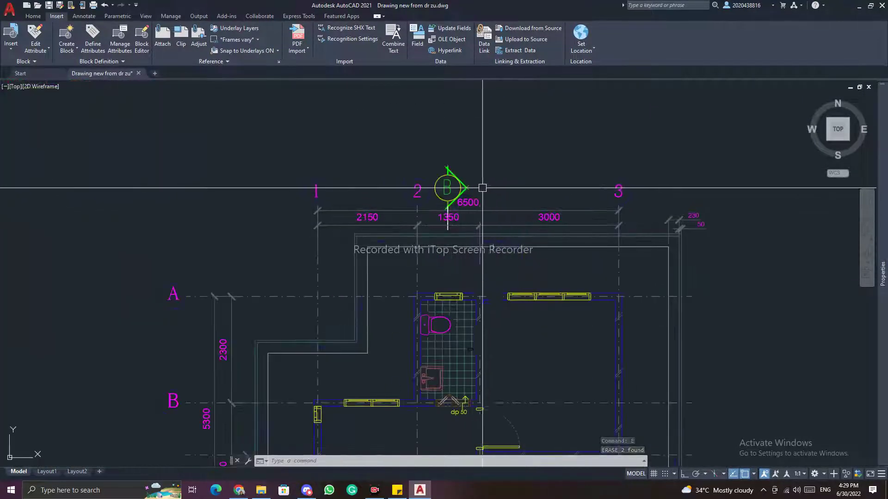
Erase the section B marker above the grid line dimensions, including its circle, letter, arrow and leftover green stub.
scroll(455, 184, up, 4)
click(514, 200)
click(420, 130)
text(e)
key(space)
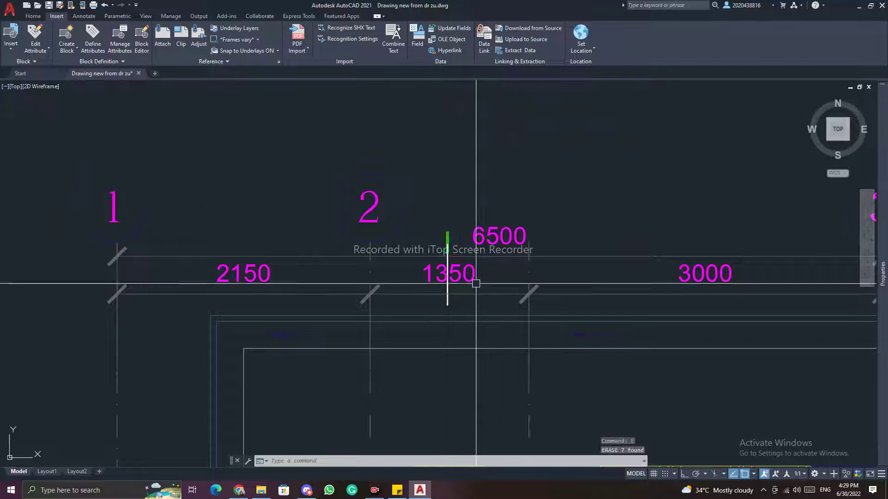
click(456, 239)
click(396, 217)
text(e)
key(space)
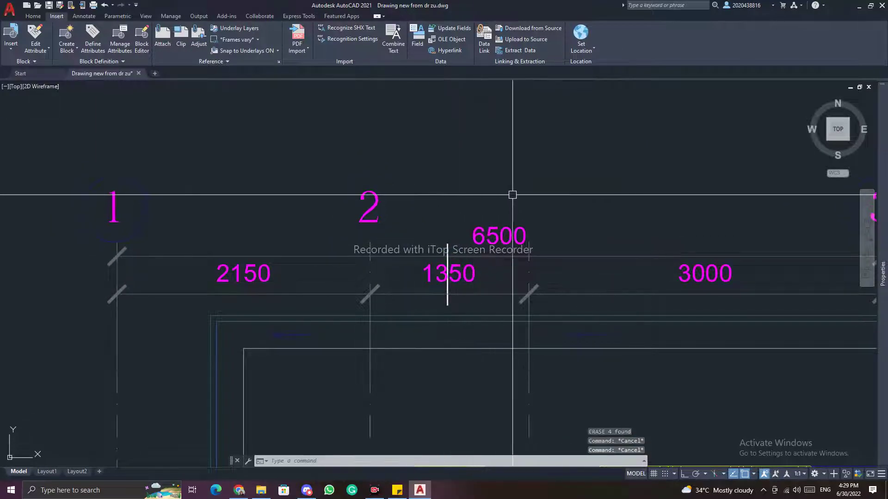
Copy the grid 1 bubble circle to grid 2, using the dimension line's end points on both grid lines as reference.
click(142, 228)
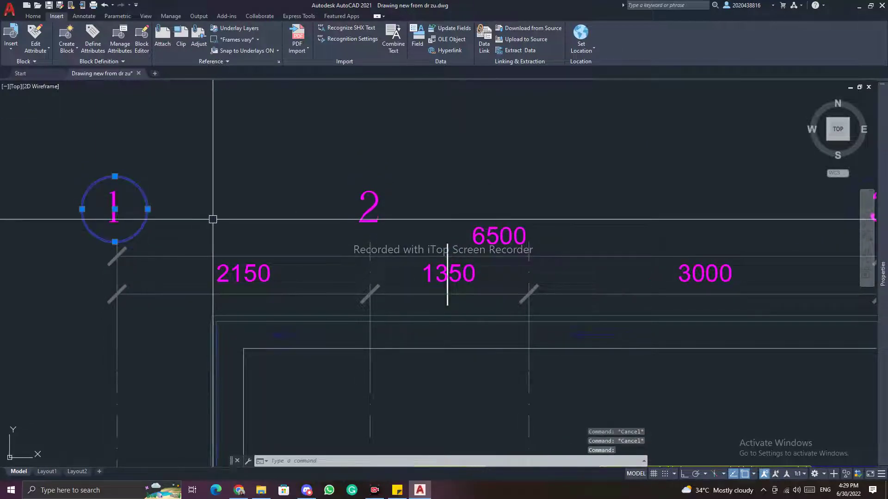
text(co)
key(Return)
click(117, 256)
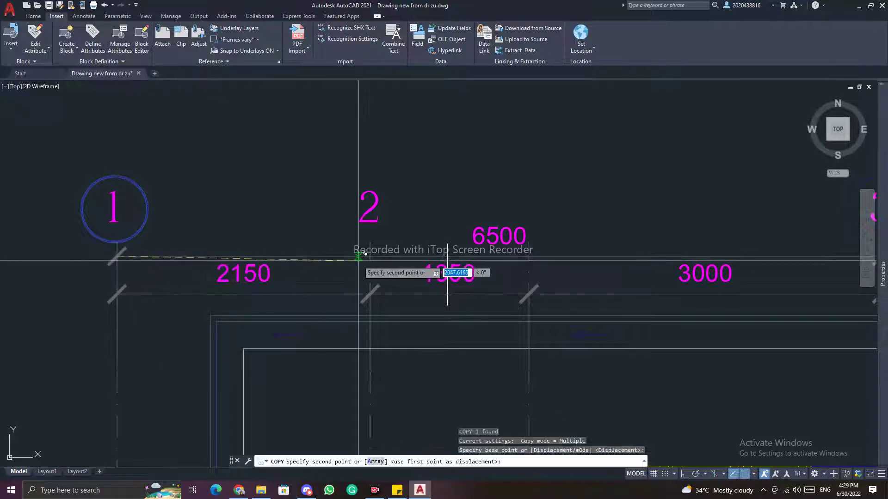
click(370, 256)
key(Escape)
key(Escape)
key(Escape)
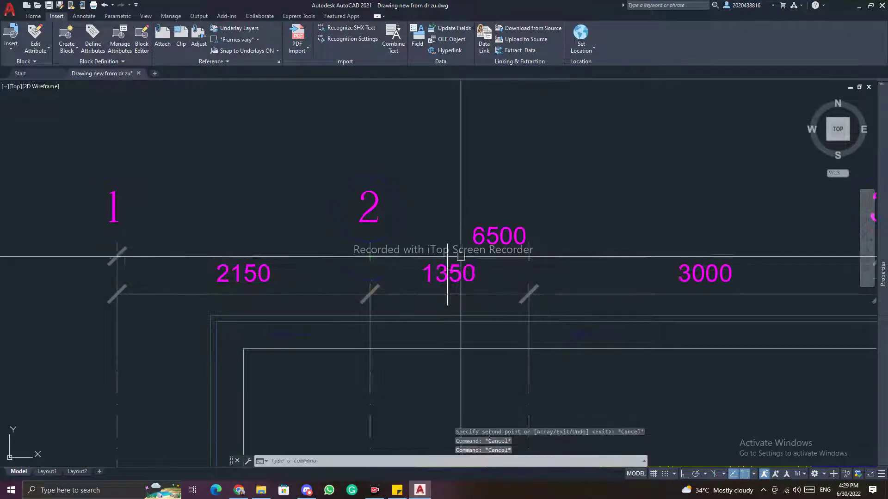
Erase the leftover white section line together with the 1350 dimension it crosses.
click(493, 276)
click(450, 257)
text(e)
key(Return)
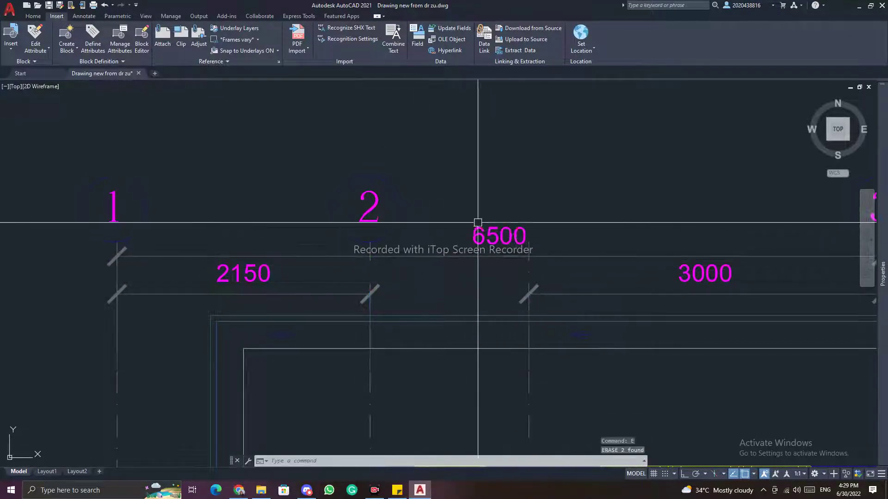
Copy the 2150 dimension along the same row so that it starts at grid line 2.
scroll(559, 255, down, 3)
key(Escape)
key(Escape)
click(392, 243)
text(c)
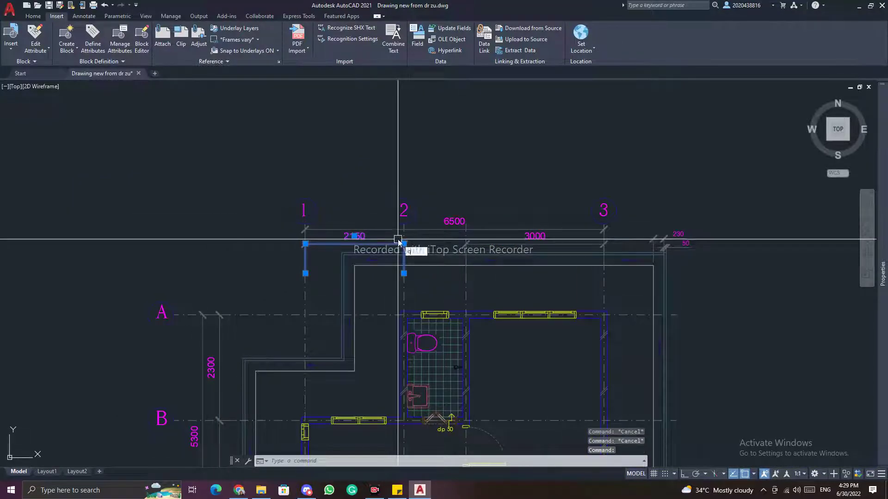
text(o)
key(Return)
scroll(306, 244, up, 2)
click(306, 246)
scroll(480, 257, up, 6)
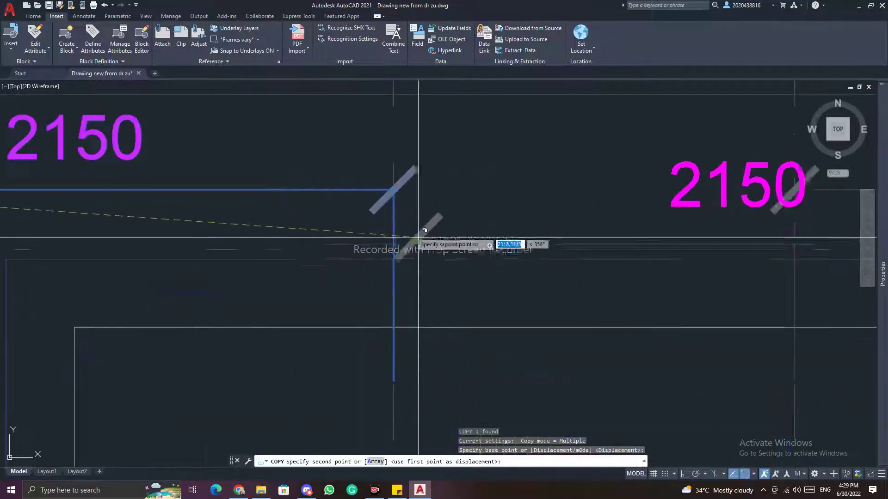
click(418, 237)
scroll(418, 237, down, 6)
key(Escape)
key(Escape)
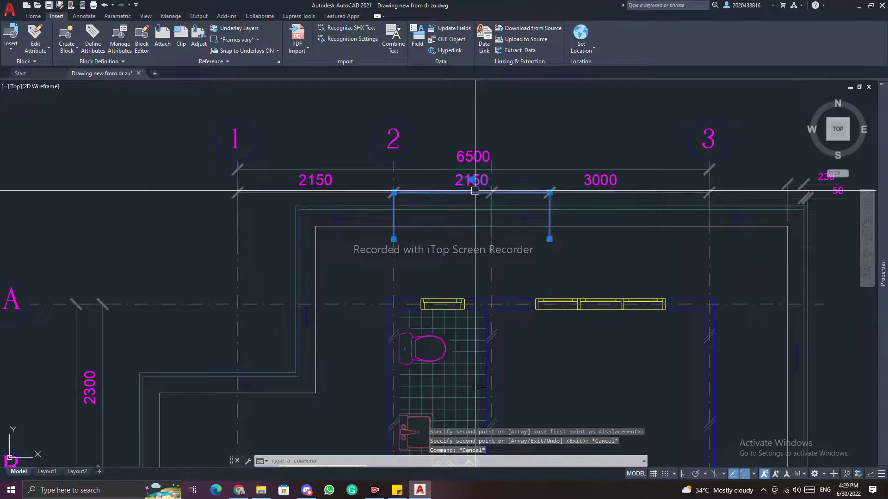
Stretch the copied dimension's far end and extension line back to the toilet's right wall grid line, making it 1350.
click(550, 192)
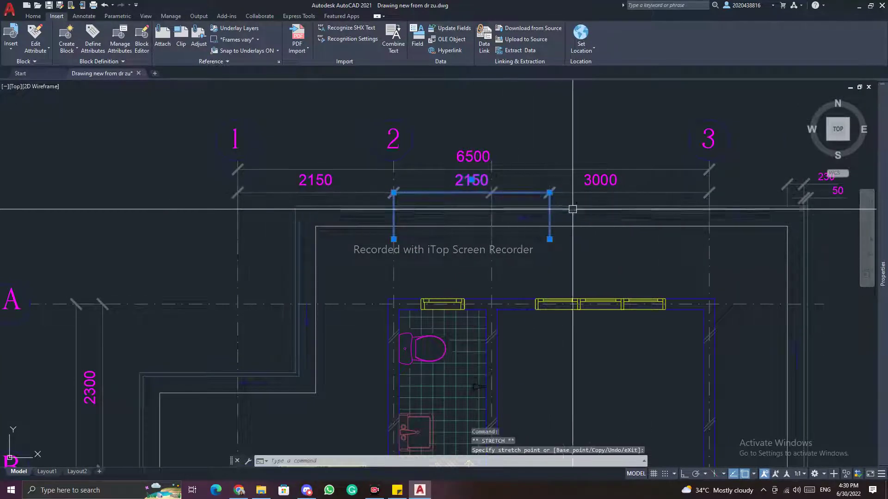
click(550, 201)
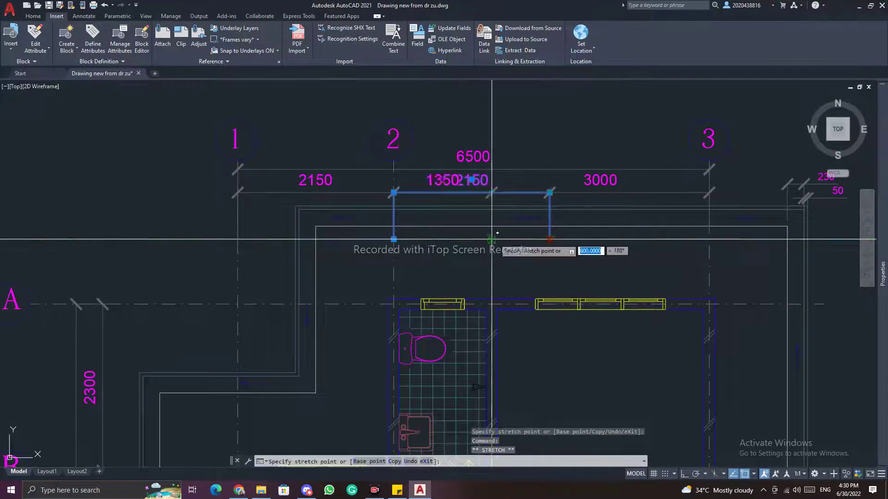
key(Escape)
key(Escape)
scroll(519, 238, down, 4)
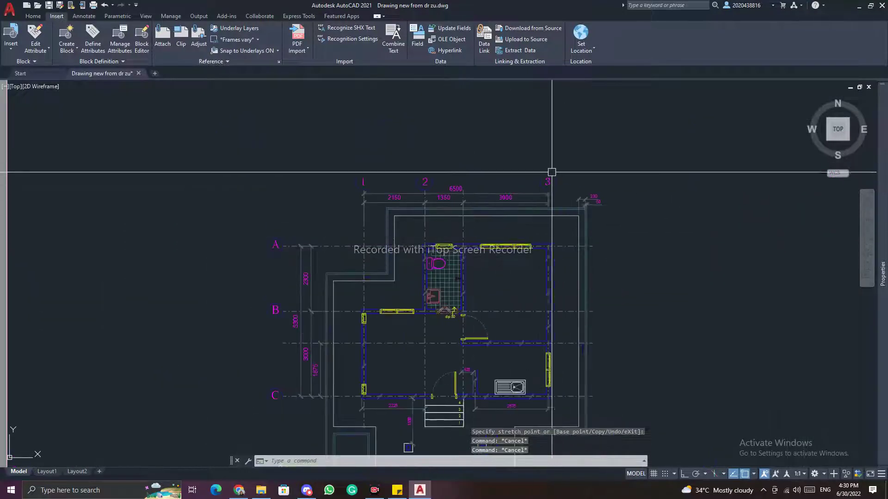
Erase the small 230 and 50 drain dimensions at the plan's upper right corner.
scroll(608, 224, up, 4)
click(610, 230)
key(Return)
scroll(613, 192, down, 5)
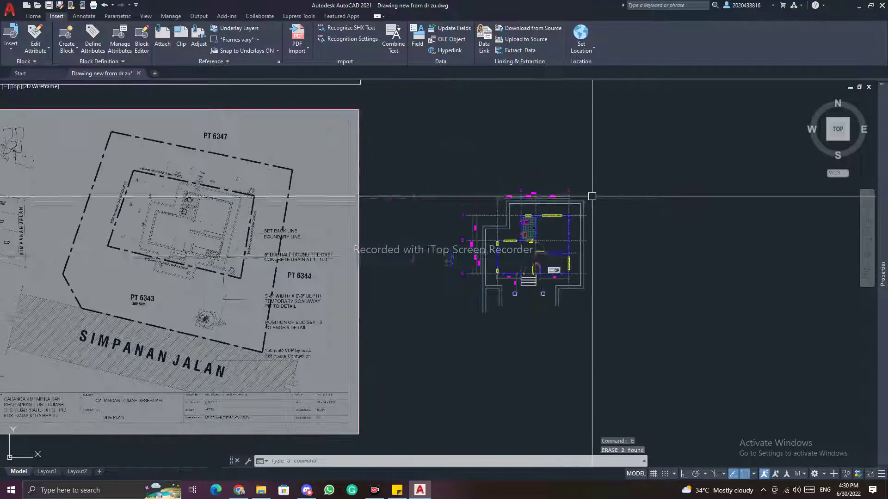
Erase the 2225, 1500, 425 and 2575 dimensions around the entrance steps and along the front wall.
scroll(467, 260, up, 6)
scroll(489, 254, up, 3)
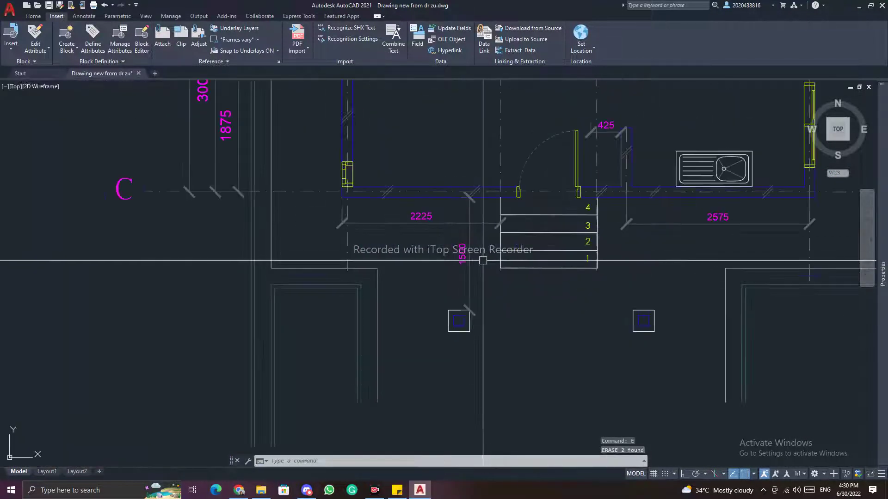
click(421, 218)
key(Delete)
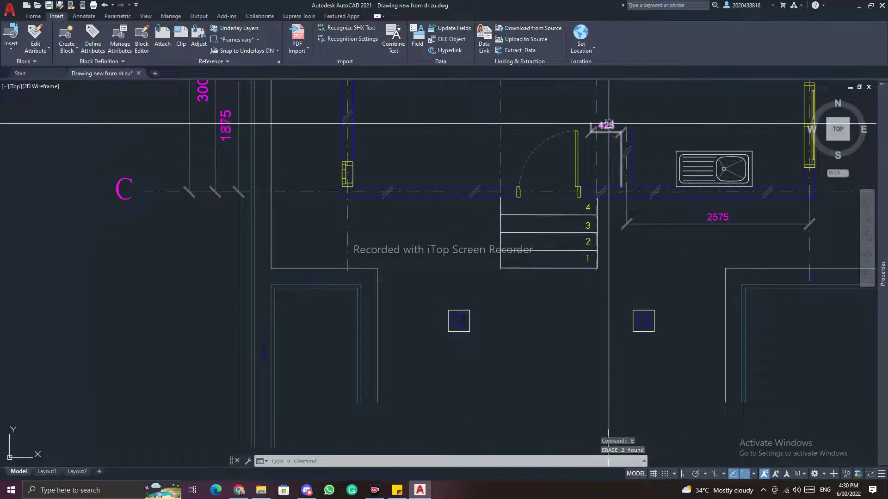
text(e)
key(Return)
click(709, 237)
click(686, 212)
text(e)
key(Return)
scroll(442, 191, down, 5)
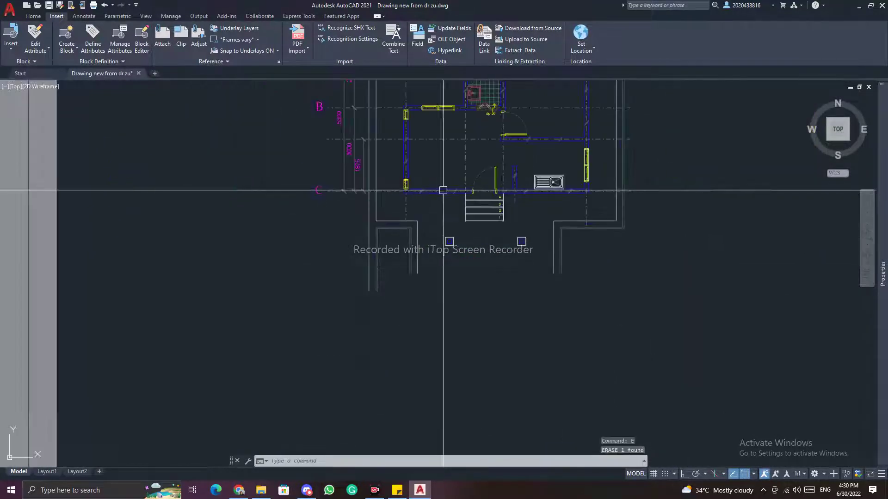
Compare the floor plan copy's open front apron and drain with the finished coloured site plan.
middle_drag(569, 189, 521, 280)
scroll(524, 249, down, 2)
middle_drag(548, 213, 542, 244)
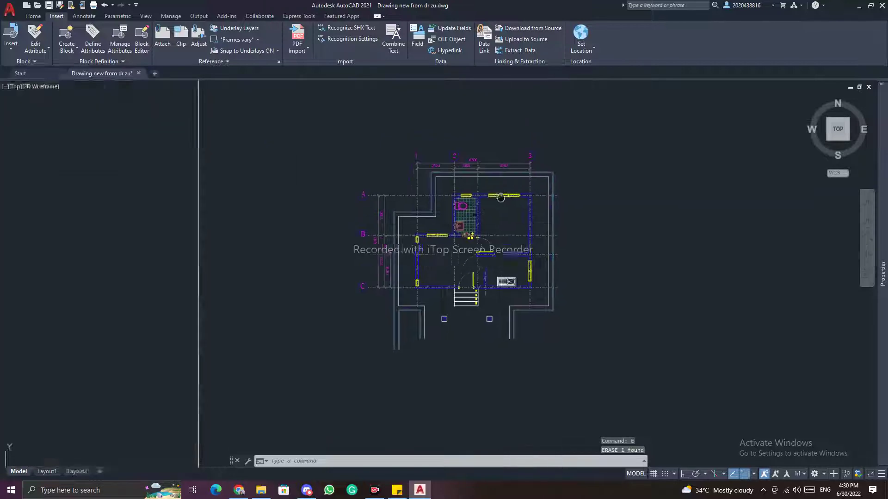
scroll(488, 218, down, 4)
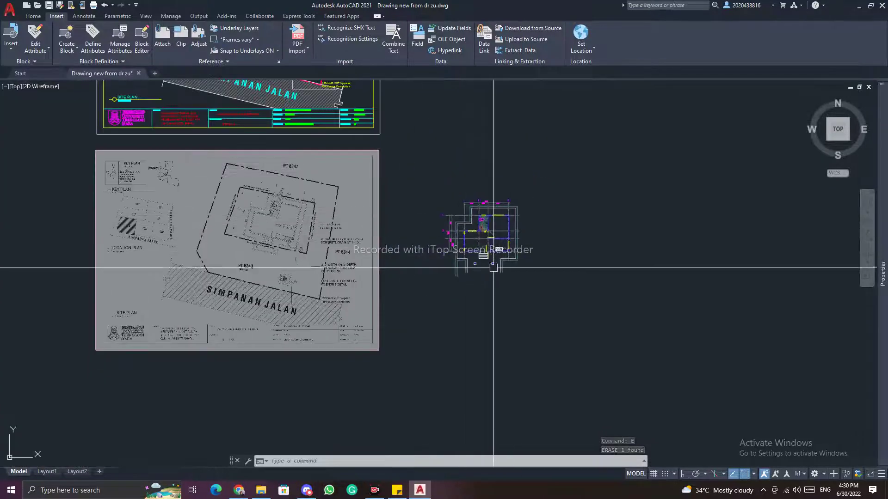
scroll(494, 268, up, 4)
key(Escape)
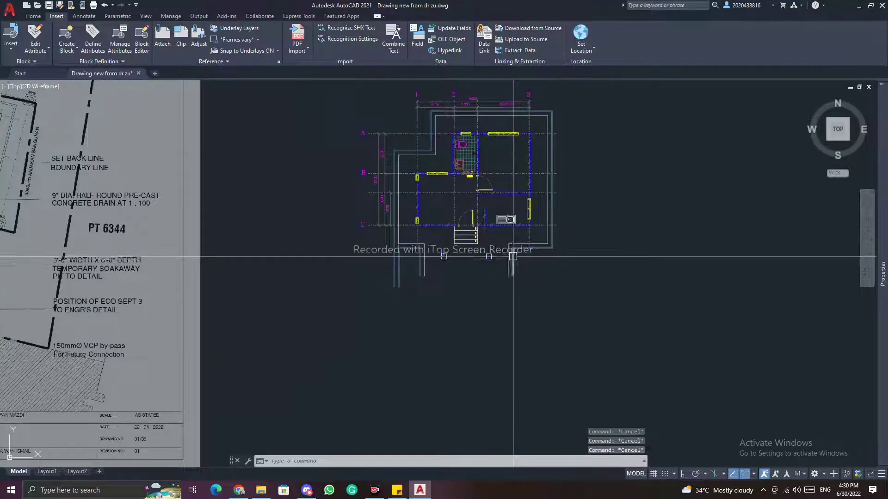
scroll(513, 256, down, 7)
scroll(407, 194, up, 4)
scroll(395, 167, up, 2)
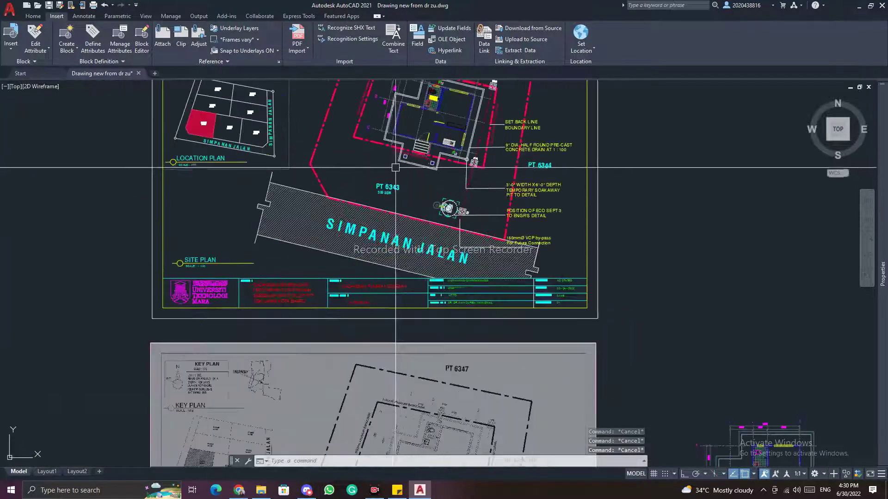
scroll(423, 157, down, 4)
middle_drag(532, 219, 436, 163)
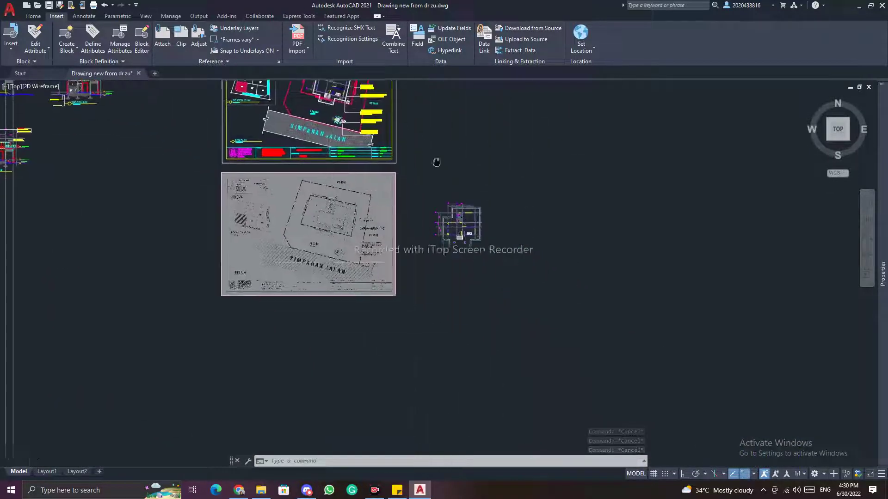
Close the apron outline in front of the entrance with a horizontal polyline between its two open ends.
scroll(458, 242, up, 8)
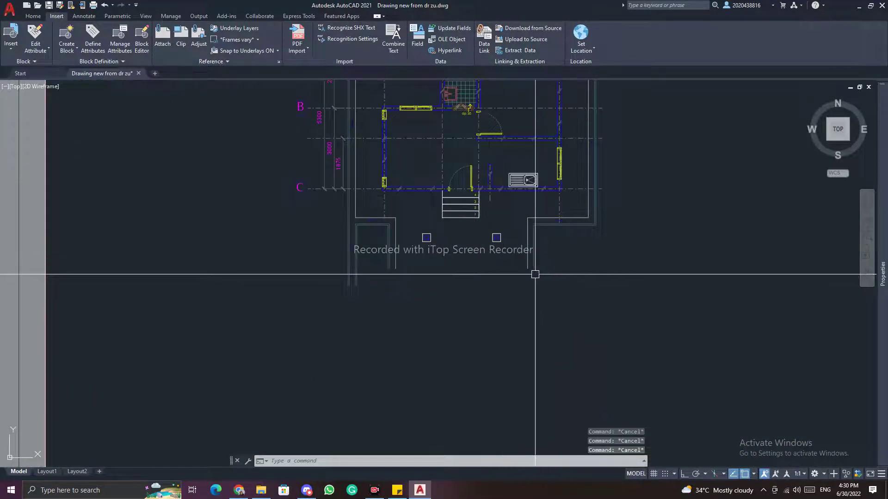
text(l)
key(Return)
click(395, 268)
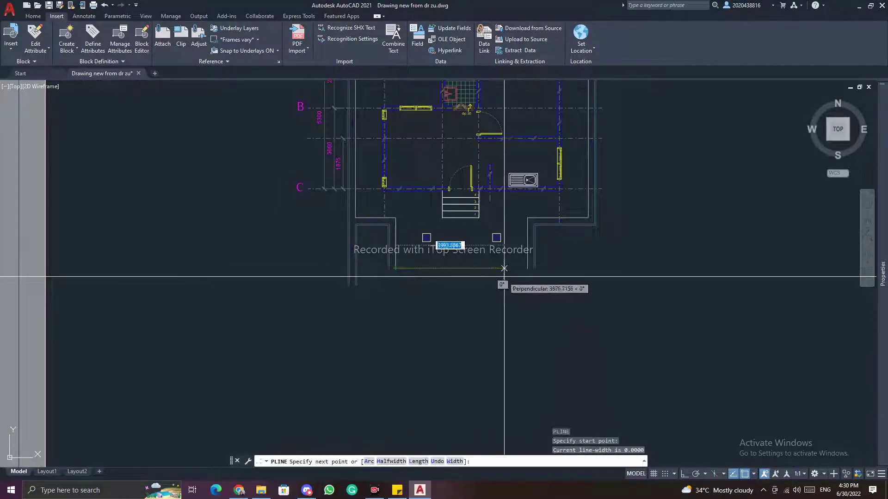
key(Escape)
key(Escape)
key(Escape)
key(Escape)
Measure the gap between the apron's left edge and the nearest drain line at the entrance.
scroll(400, 273, up, 4)
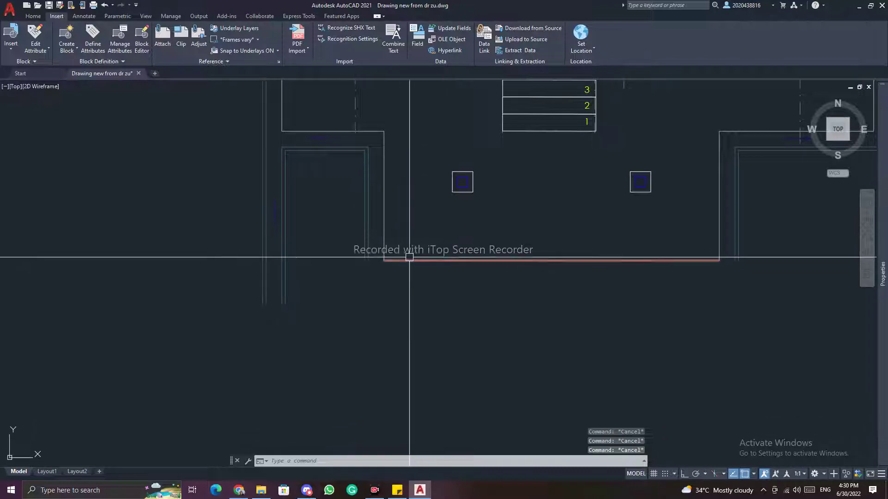
scroll(393, 271, up, 3)
text(l)
key(Return)
click(369, 229)
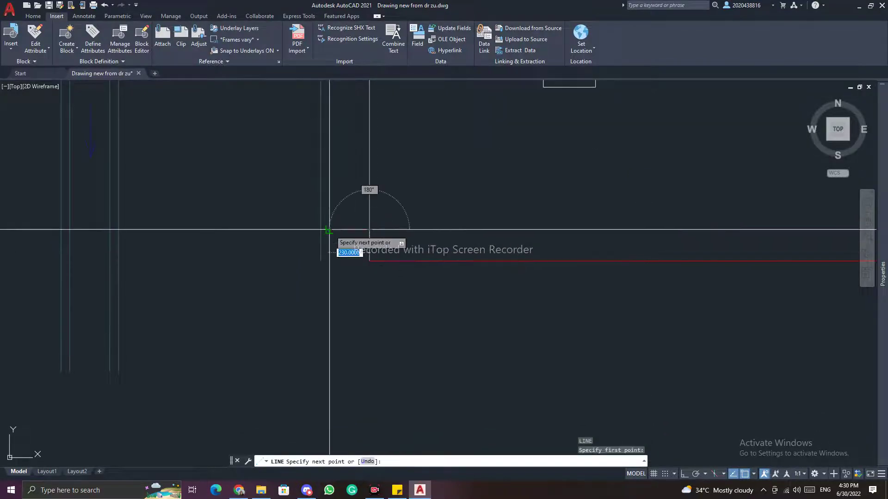
key(Escape)
Offset the apron's front closing line 230 outward to form the inner drain line.
text(o)
key(Return)
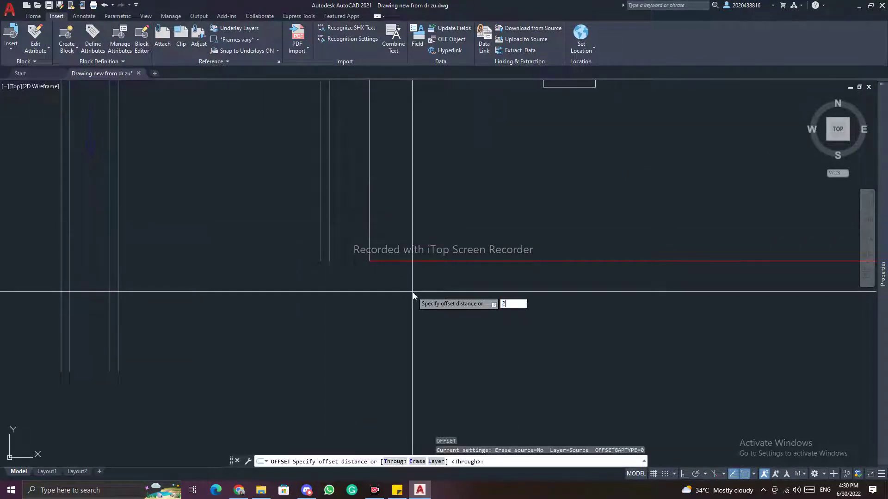
key(Return)
click(416, 261)
click(396, 295)
key(Escape)
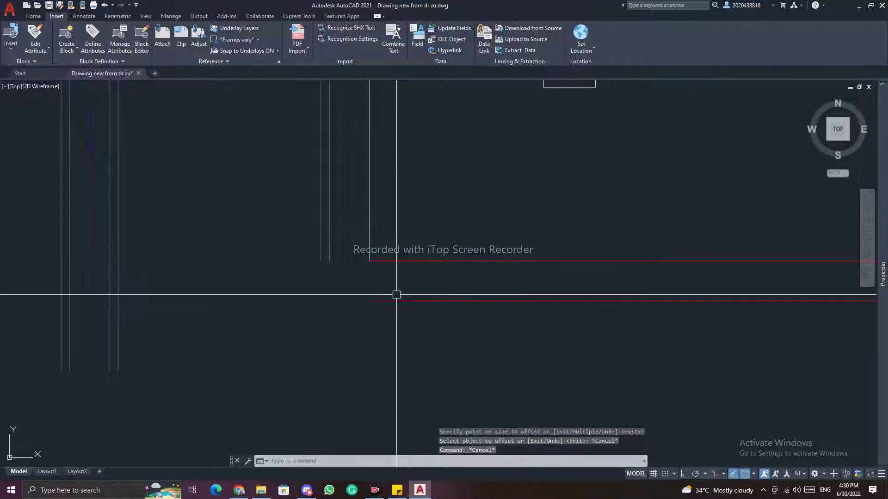
Measure the spacing between the two vertical drain lines left of the entrance.
text(l)
key(Return)
click(329, 262)
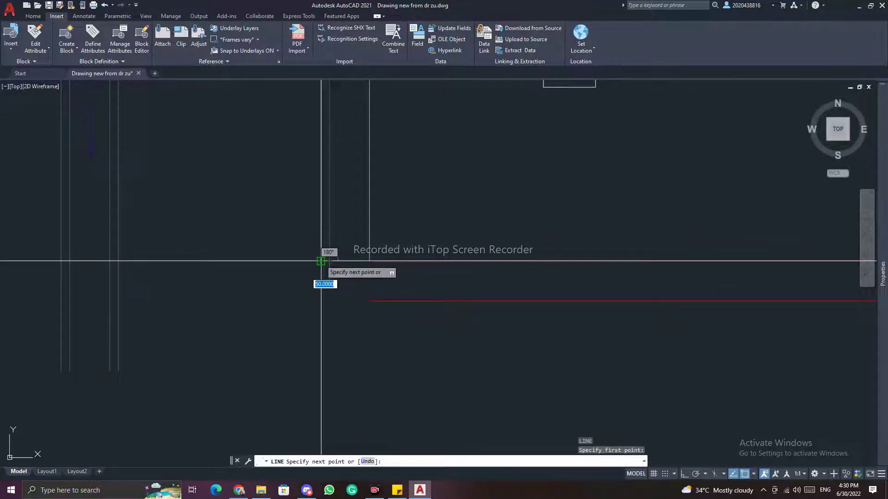
key(Escape)
Offset the new inner drain line 50 outward to form the second front drain line.
text(o)
key(Return)
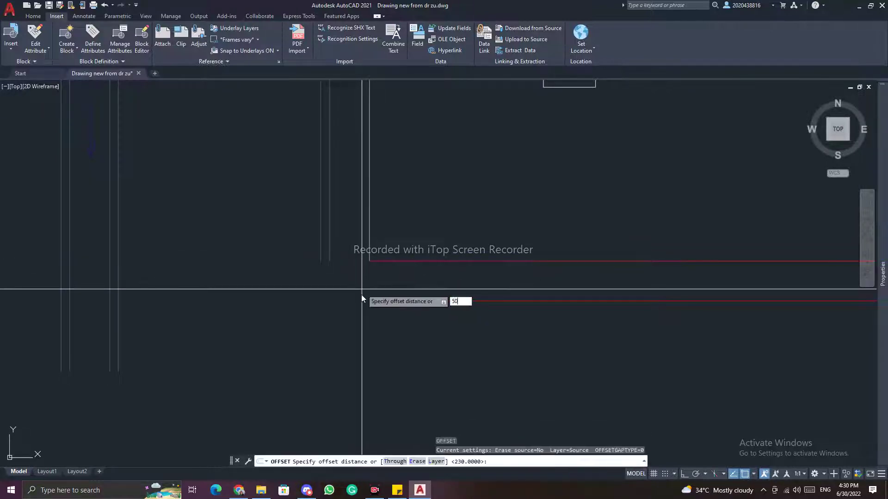
text(50)
key(Return)
click(373, 301)
click(380, 339)
key(Escape)
key(Escape)
key(Escape)
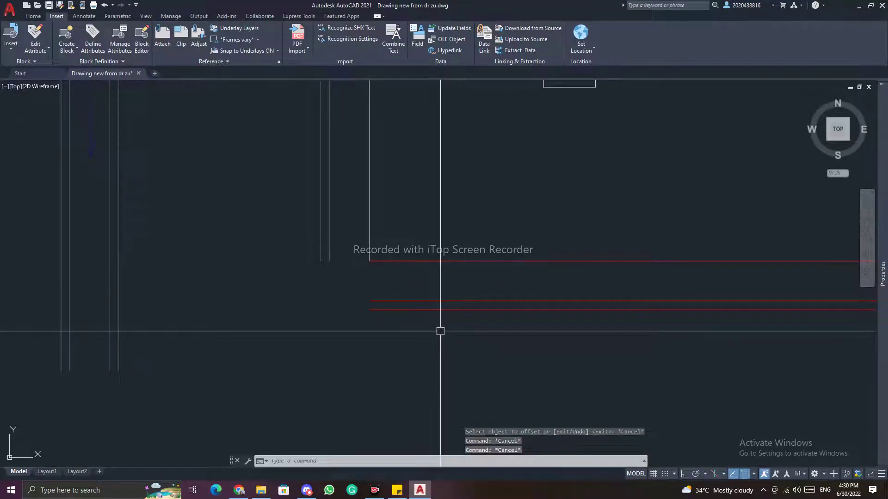
Fillet the apron's front closing line with its left vertical edge at radius 0.
text(f)
key(Return)
click(393, 262)
click(370, 246)
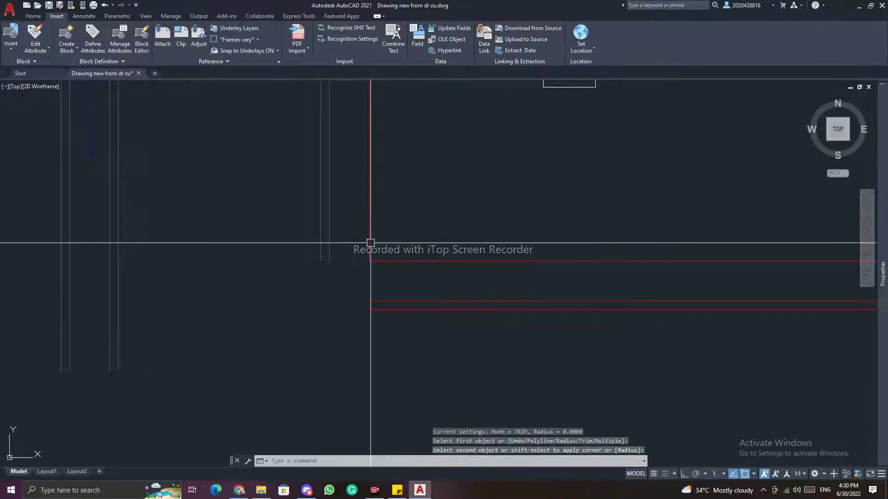
scroll(474, 267, down, 3)
key(Escape)
key(Escape)
key(Escape)
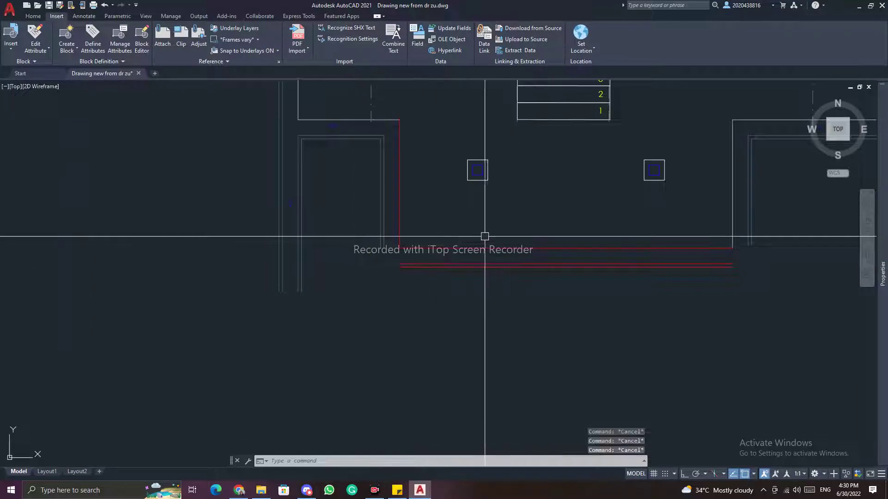
Match the properties of the joined red apron outline to the existing white apron edge.
key(Return)
click(387, 119)
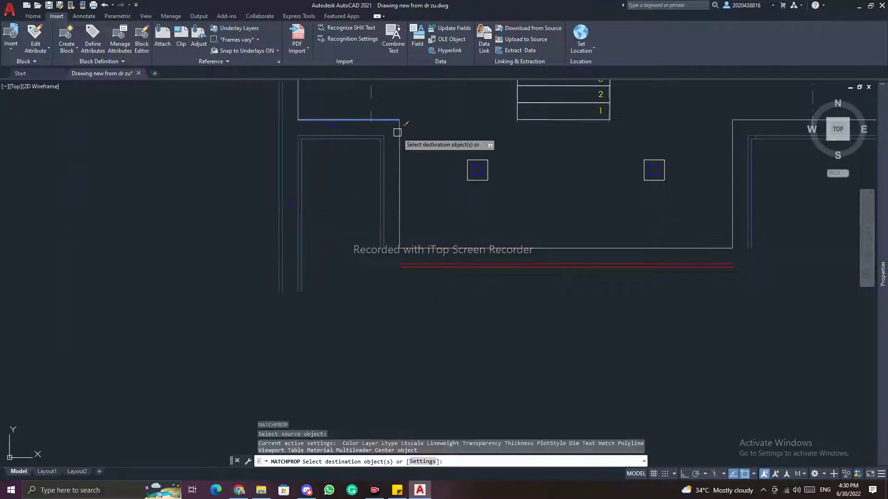
click(398, 133)
key(Escape)
key(Escape)
key(Escape)
Fillet the left vertical drain line nearest the apron with the inner front drain line at radius 0.
text(f)
key(Return)
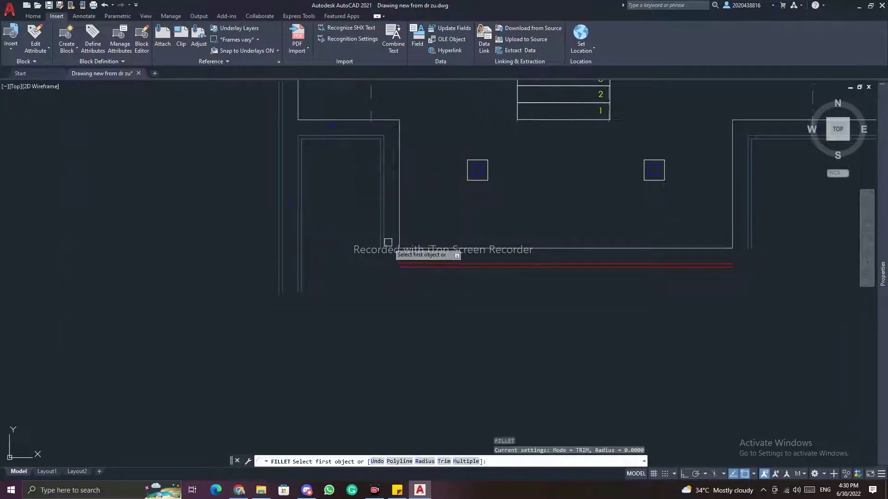
click(384, 239)
click(417, 261)
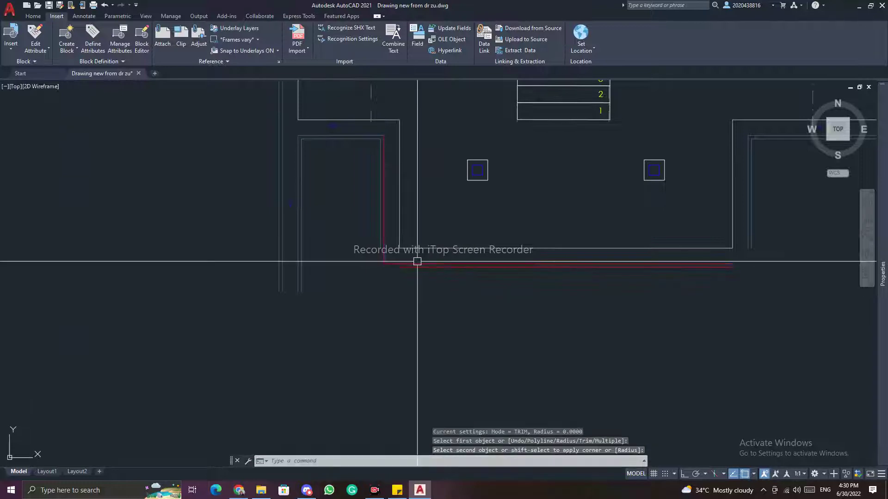
Fillet the outer left vertical drain line with the outer front drain line at radius 0.
key(Return)
click(380, 242)
click(413, 269)
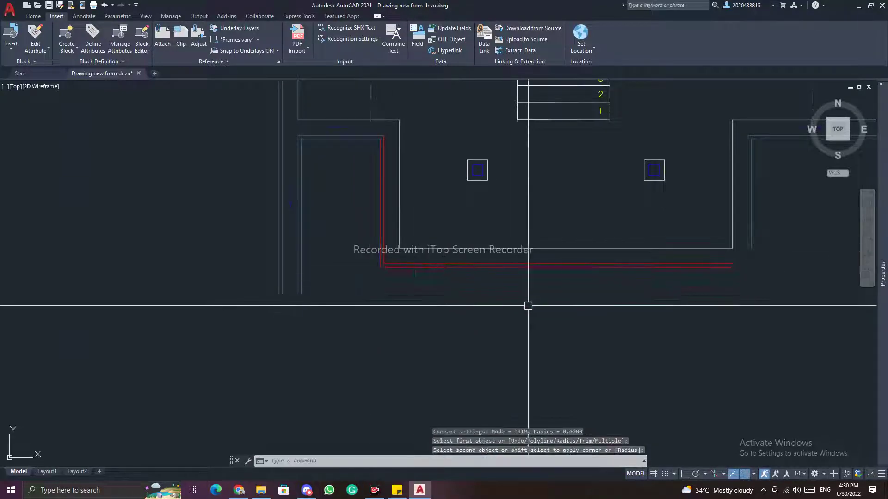
Fillet the two front drain lines with the matching vertical drain lines at the right end of the entrance, radius 0.
scroll(527, 304, down, 2)
middle_drag(650, 293, 516, 282)
scroll(518, 281, up, 4)
key(Return)
click(511, 266)
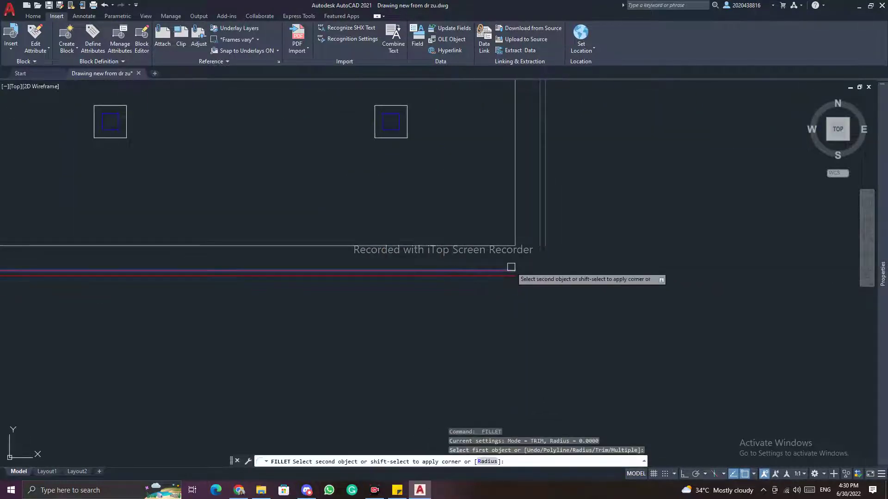
click(546, 250)
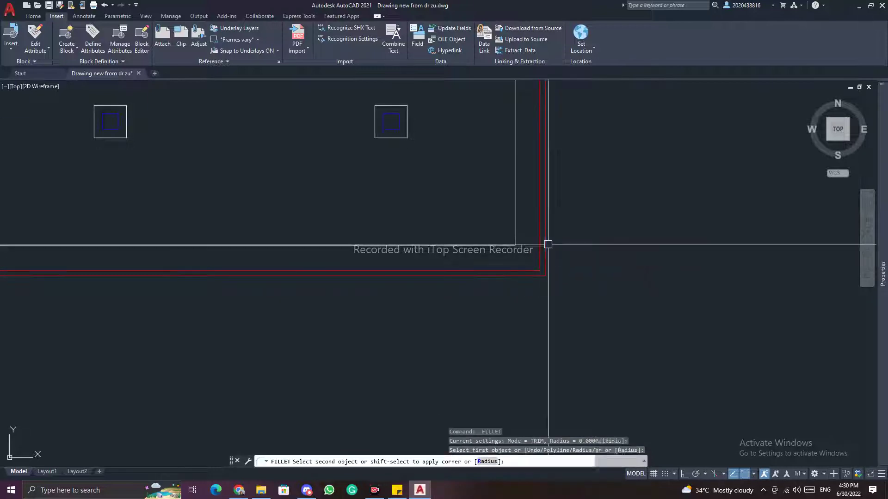
key(Escape)
key(Escape)
Match the properties of the red drain lines around the entrance to the existing horizontal drain line beside them.
text(ma)
key(Return)
scroll(542, 230, down, 3)
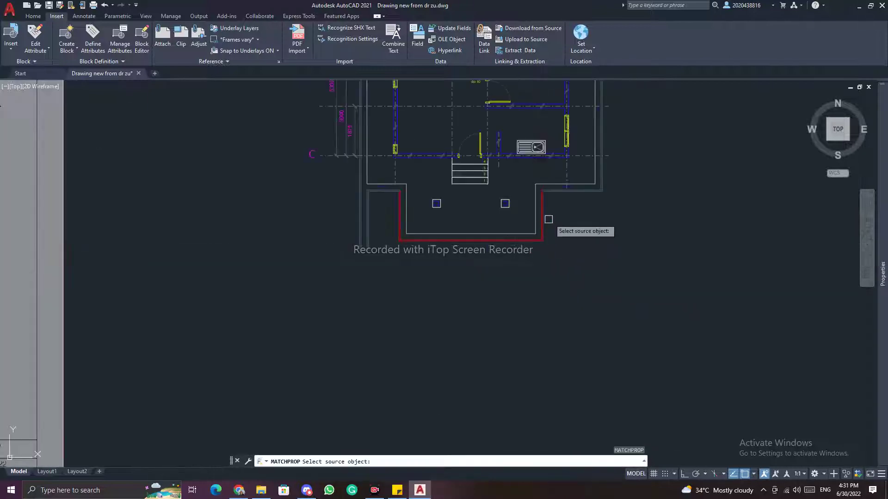
scroll(549, 197, up, 2)
click(541, 180)
click(535, 174)
click(524, 206)
click(504, 194)
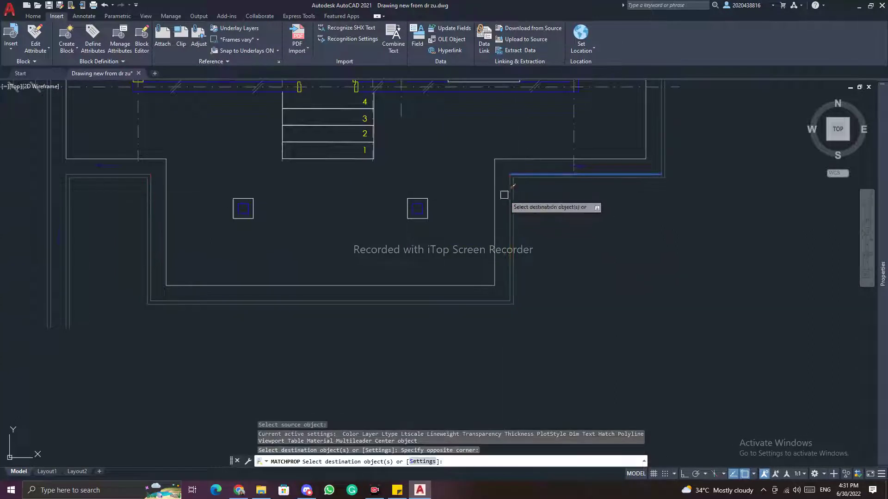
scroll(515, 300, down, 3)
key(Escape)
key(Escape)
key(Escape)
Draw a zigzag break-line polyline across the open lower ends of the left vertical drain lines.
scroll(350, 287, up, 3)
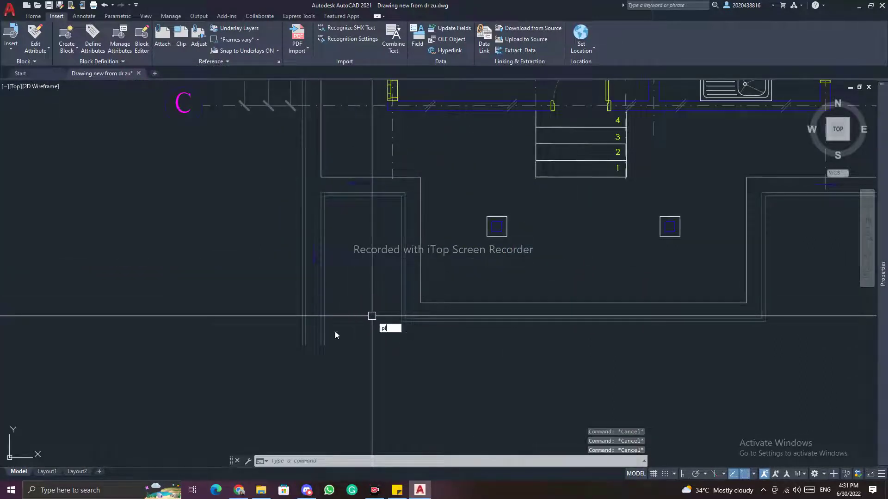
text(pl)
key(Return)
scroll(302, 345, up, 2)
click(314, 340)
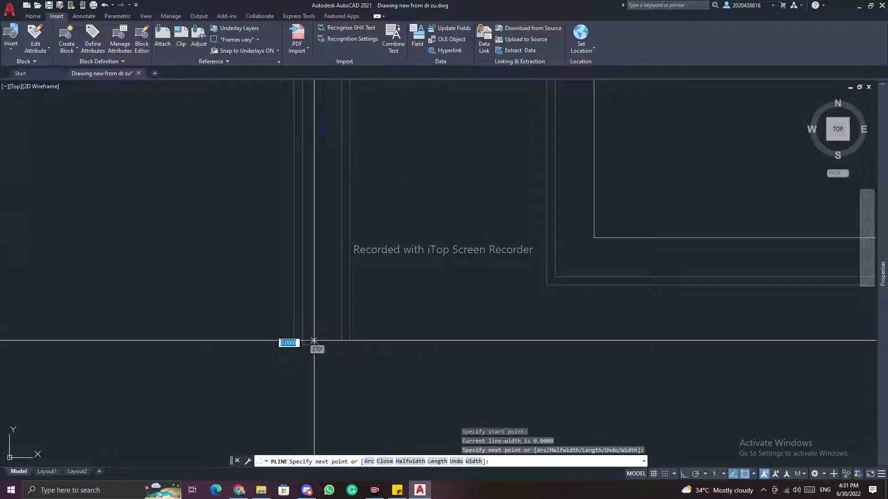
click(314, 324)
click(328, 360)
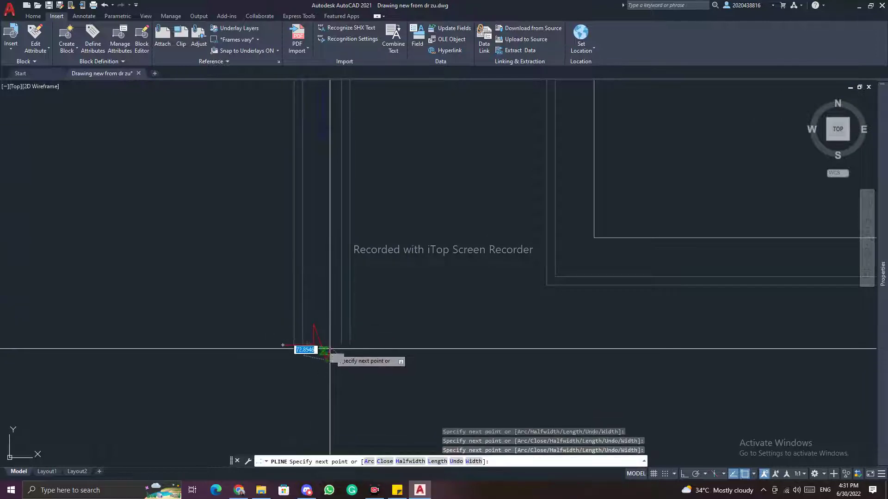
click(362, 348)
key(Escape)
key(Escape)
key(Escape)
Stretch the break line's last two vertices to separate the zigzag's return stroke and level the final segment with the first.
scroll(334, 356, up, 2)
click(334, 356)
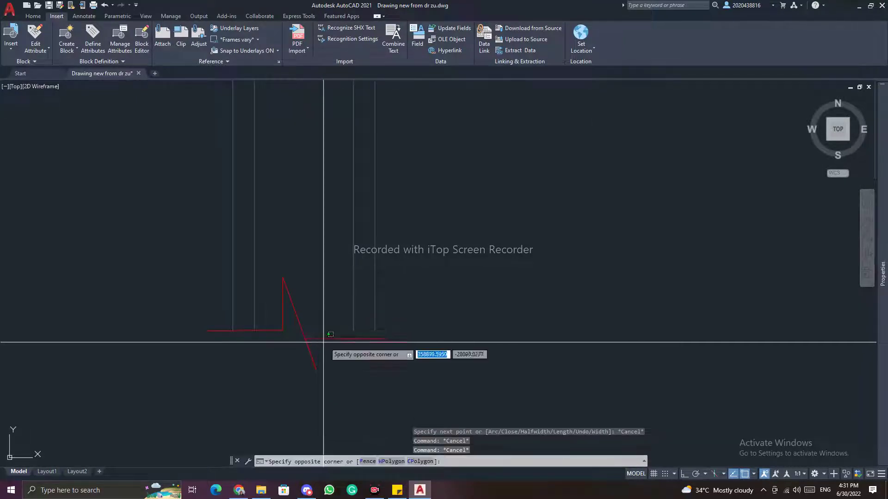
click(315, 333)
scroll(305, 335, up, 4)
click(301, 333)
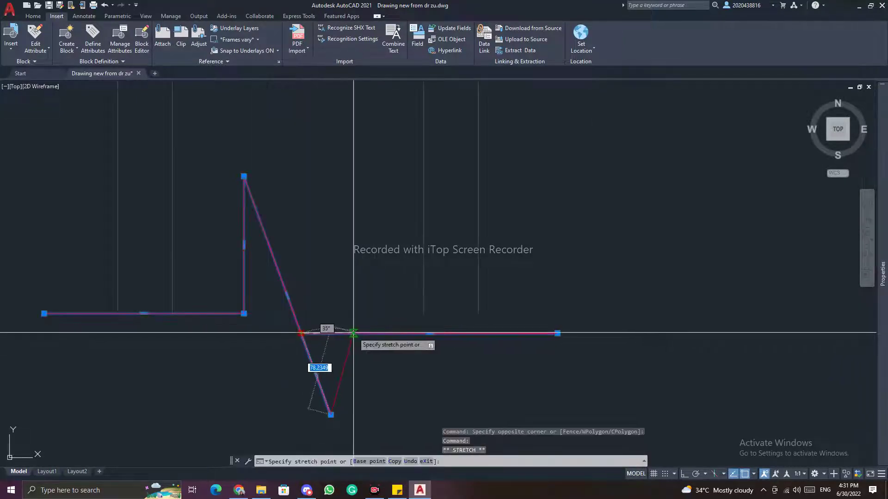
click(350, 316)
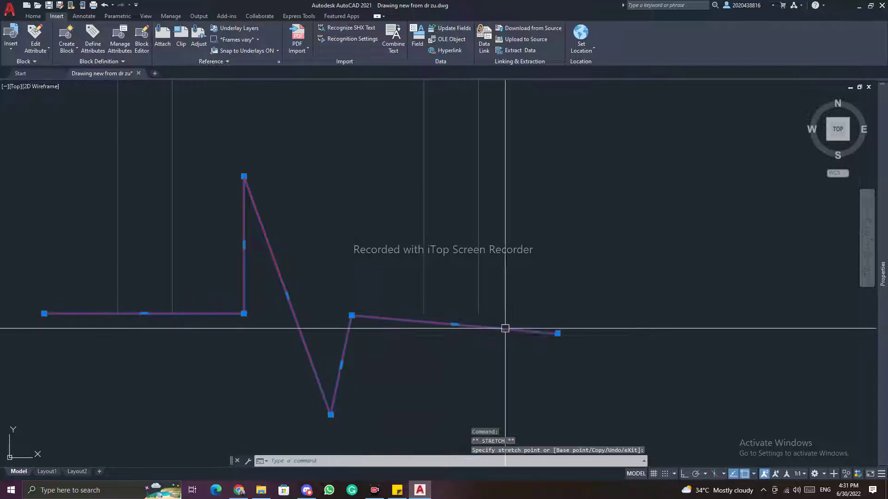
click(557, 333)
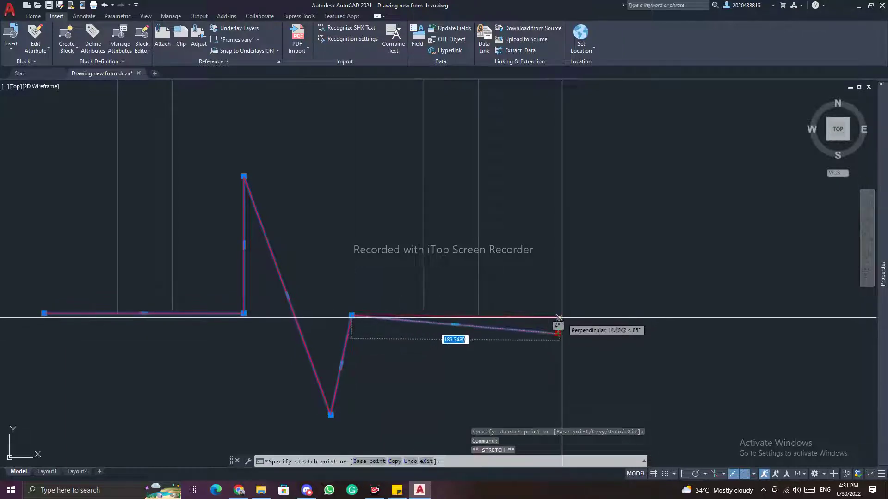
click(559, 316)
key(Escape)
key(Escape)
key(Escape)
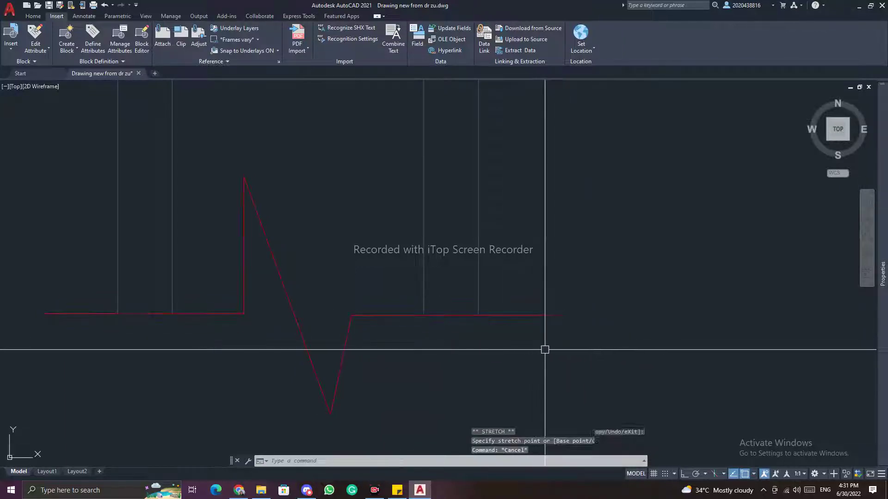
scroll(554, 325, down, 4)
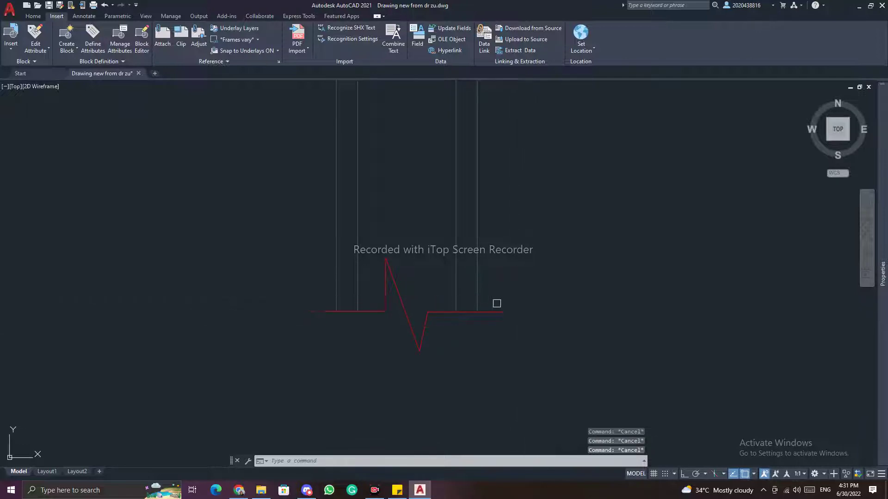
text(ex)
key(Return)
key(Escape)
scroll(518, 287, down, 6)
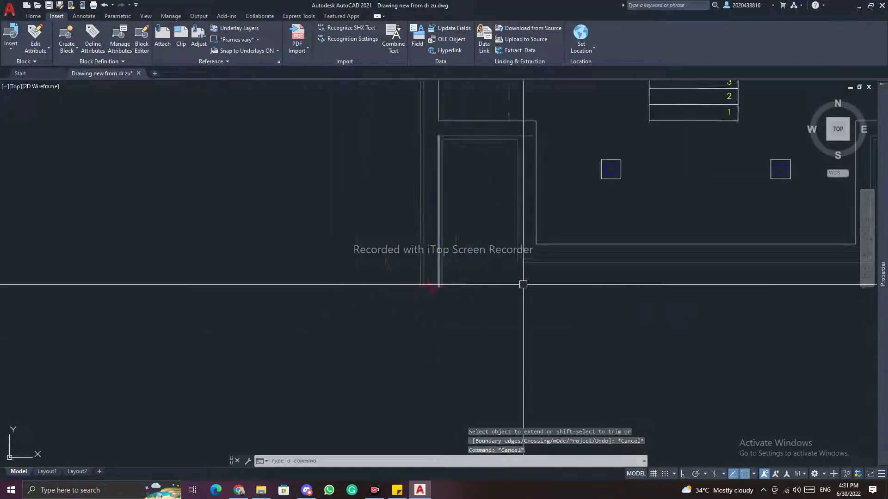
scroll(506, 286, down, 3)
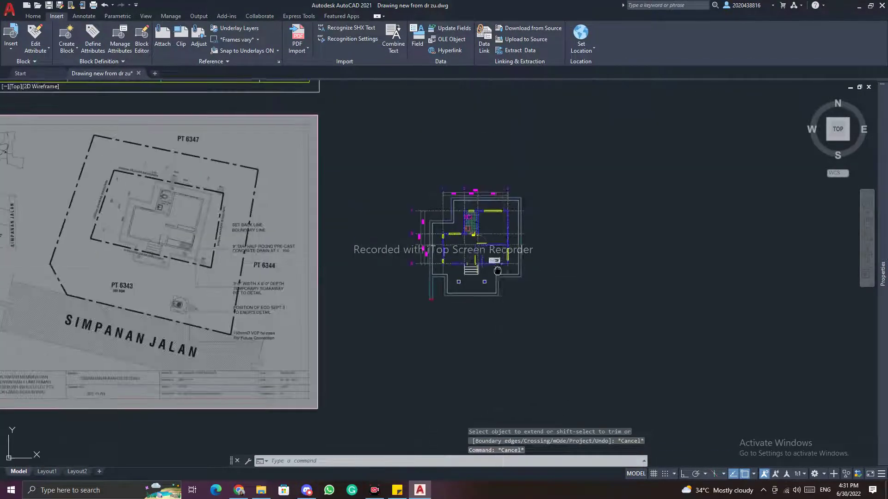
key(Escape)
key(Escape)
click(527, 339)
key(Escape)
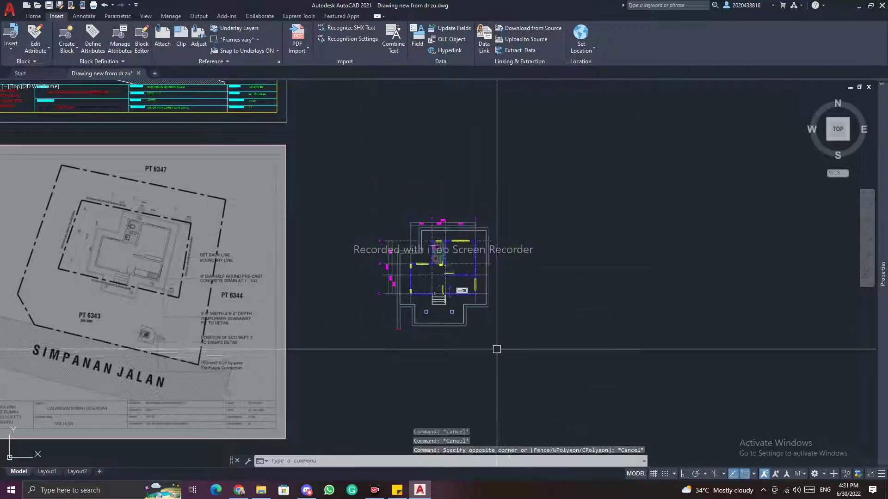
Group all objects of the floor plan copy, including its grid markers, dimensions, apron and drains.
scroll(493, 323, up, 5)
scroll(496, 317, down, 3)
click(610, 358)
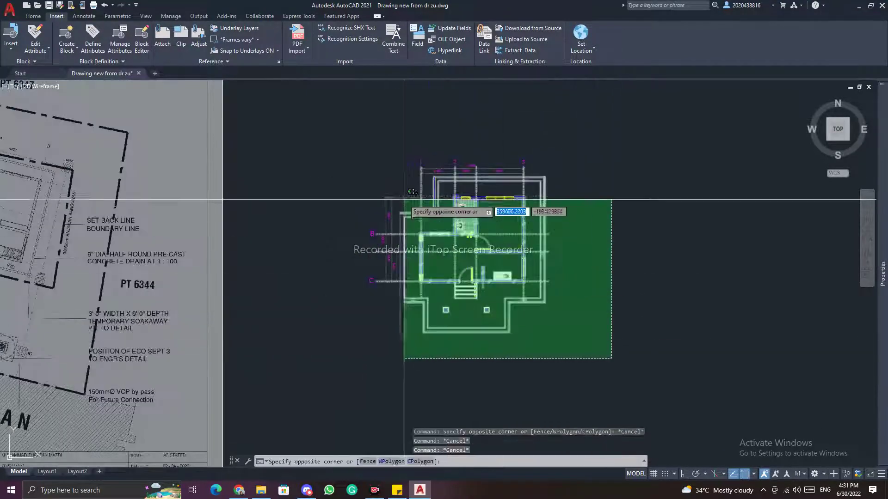
click(359, 137)
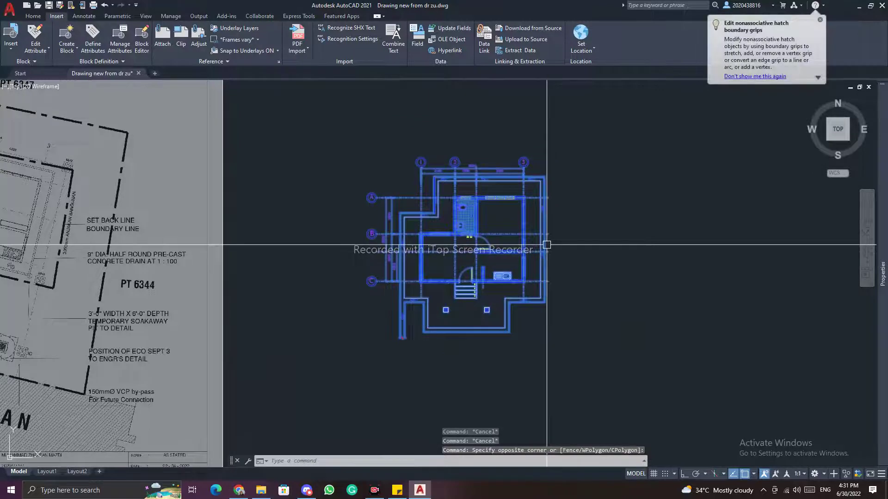
key(Return)
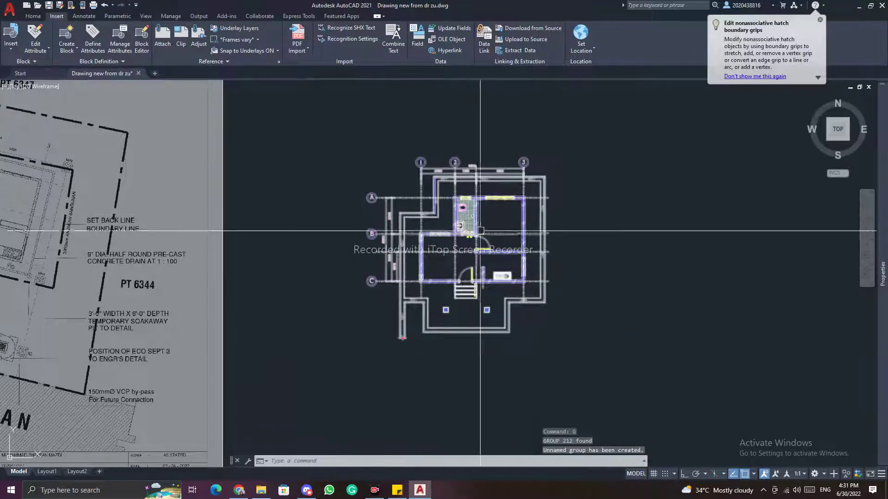
scroll(481, 231, down, 4)
key(Escape)
key(Escape)
key(Escape)
text(m)
key(Return)
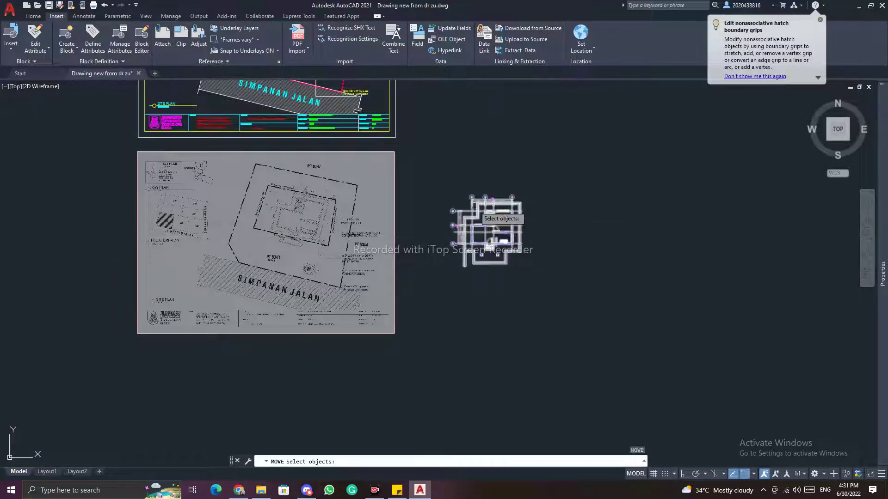
scroll(478, 207, up, 4)
key(Escape)
key(Escape)
Move the grouped floor plan from its upper-left apron corner onto the matching apron corner of the scanned site plan.
click(479, 226)
text(m)
key(Return)
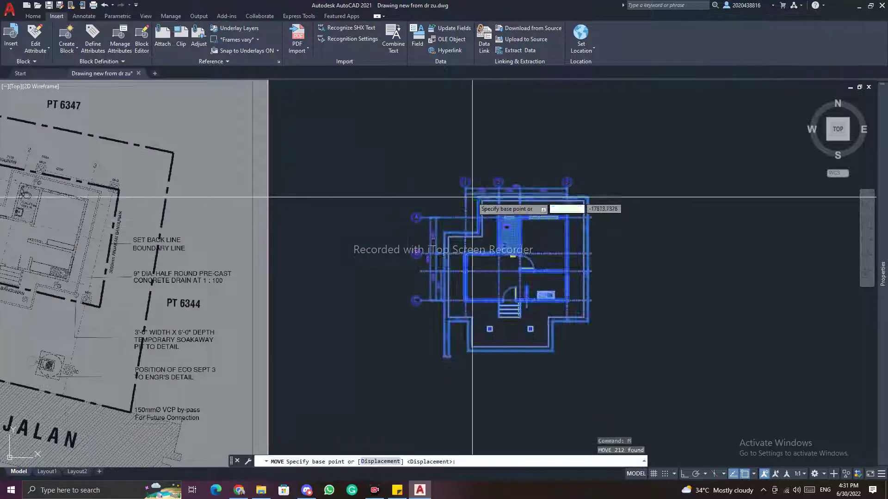
scroll(513, 201, up, 5)
scroll(483, 195, up, 2)
click(491, 204)
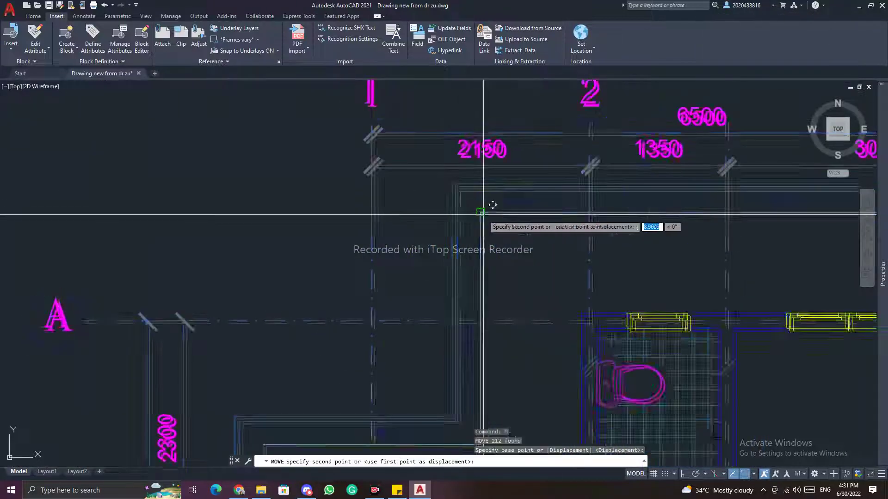
scroll(491, 204, down, 6)
middle_drag(257, 236, 455, 243)
scroll(393, 223, up, 4)
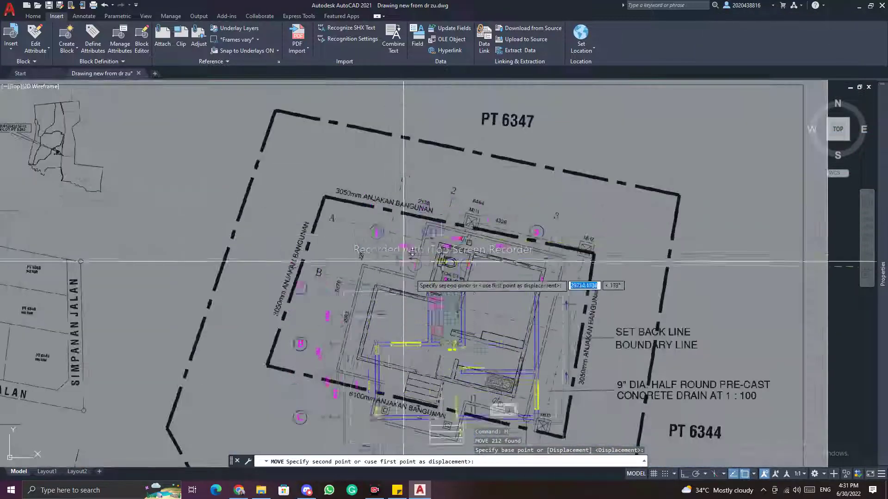
scroll(488, 263, up, 6)
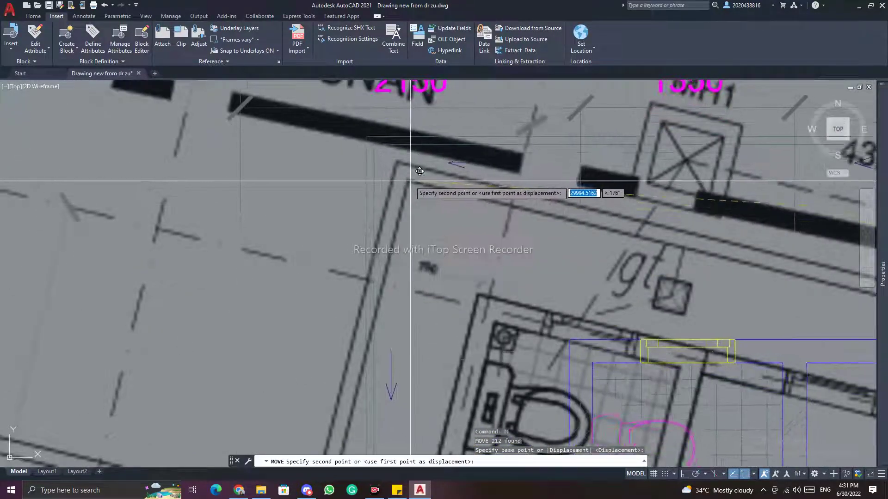
click(417, 171)
scroll(465, 210, down, 5)
key(Escape)
key(Escape)
Rotate the grouped floor plan about the upper-left apron corner, using its top apron edge as reference, to align with the scanned plan's sloping edge.
click(467, 204)
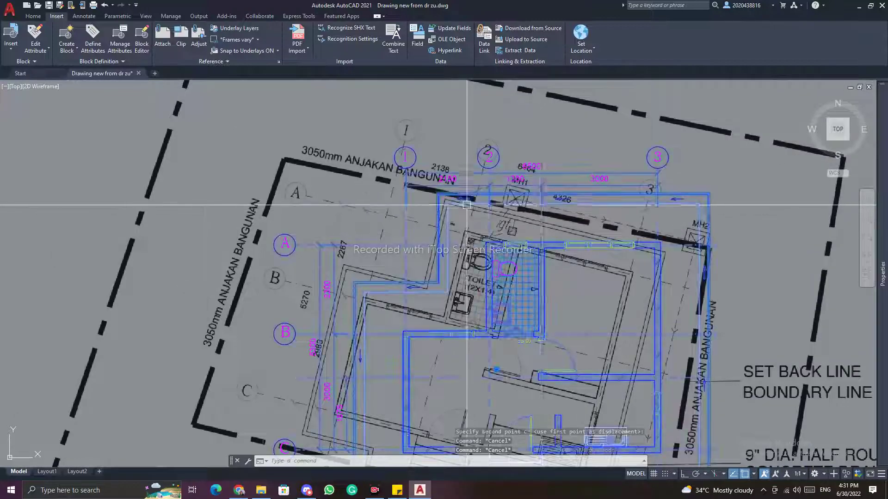
text(ro)
key(Return)
scroll(479, 213, up, 3)
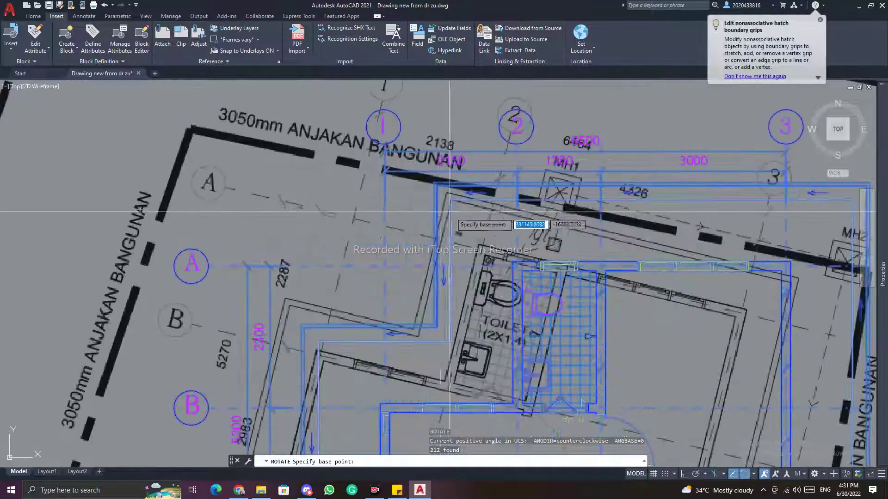
click(451, 200)
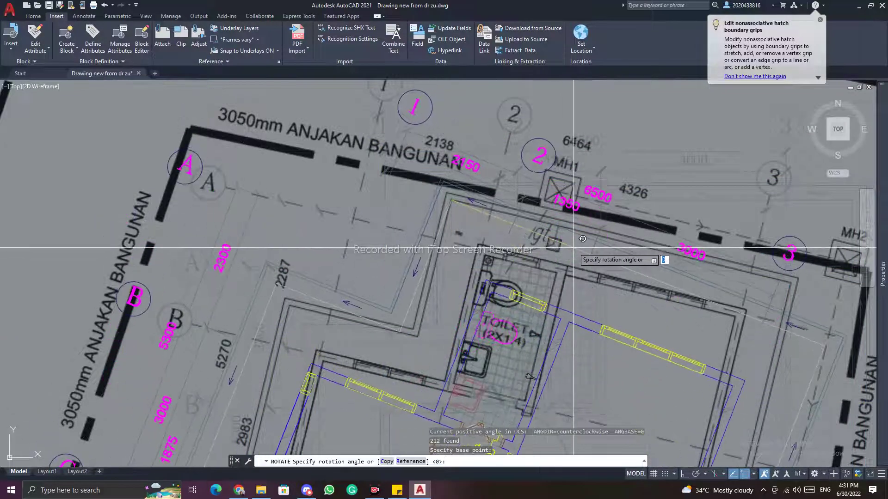
text(r)
key(Return)
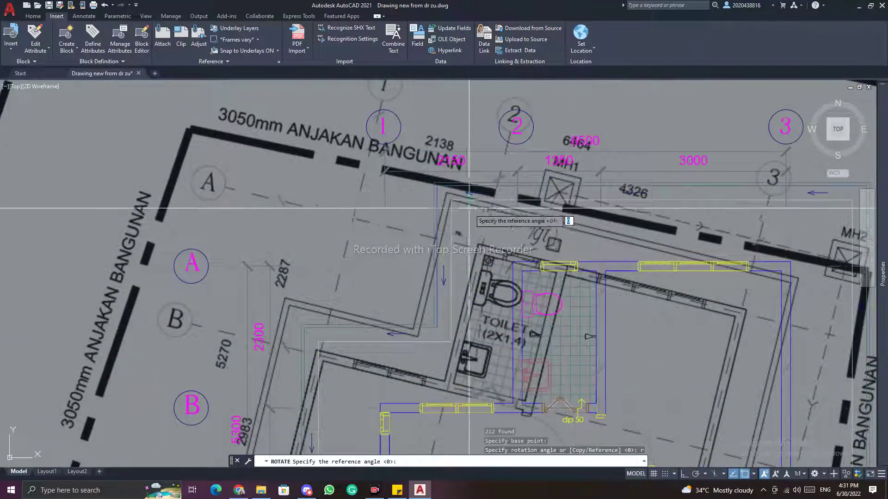
click(451, 199)
scroll(531, 195, down, 3)
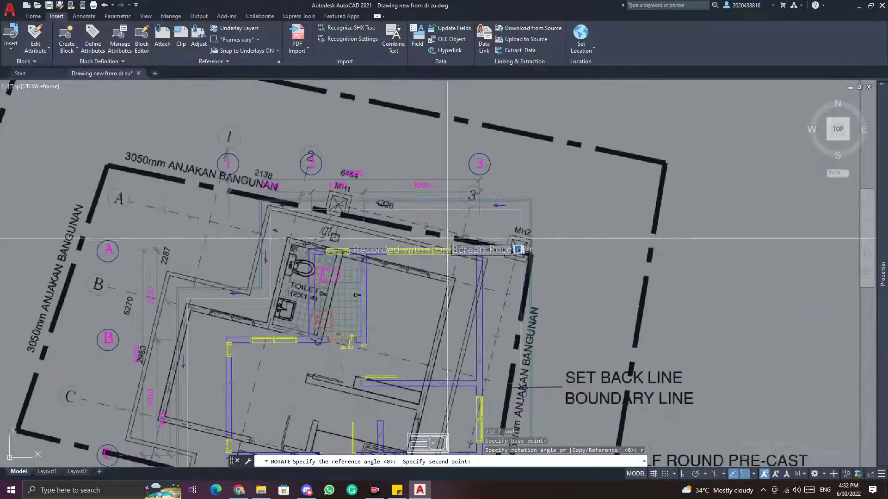
scroll(520, 218, up, 5)
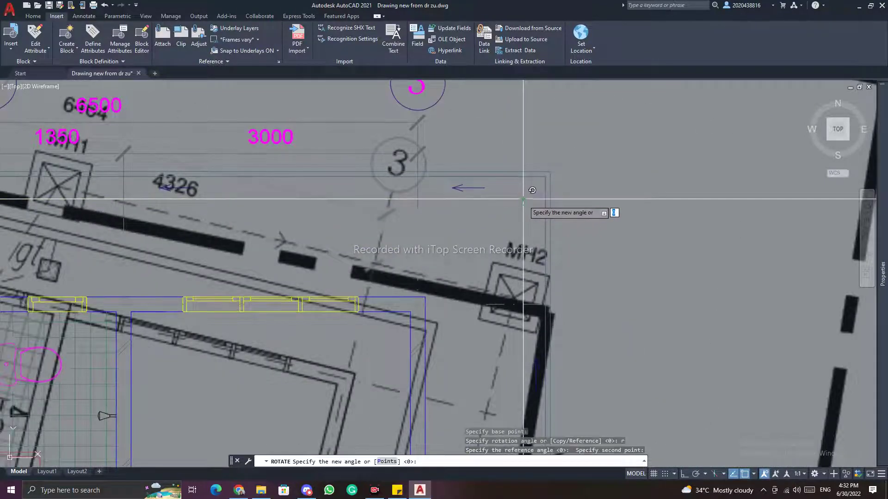
scroll(414, 359, up, 2)
middle_drag(414, 358, 448, 283)
scroll(476, 276, down, 2)
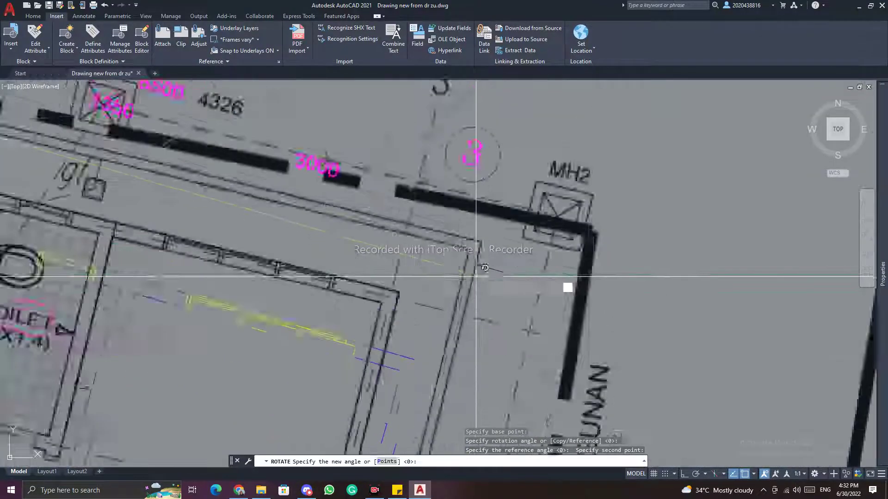
scroll(476, 276, down, 2)
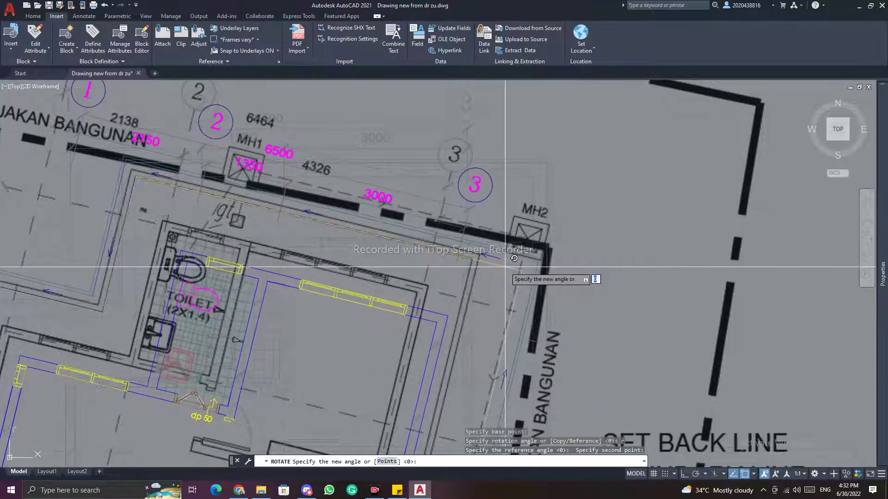
scroll(489, 263, up, 2)
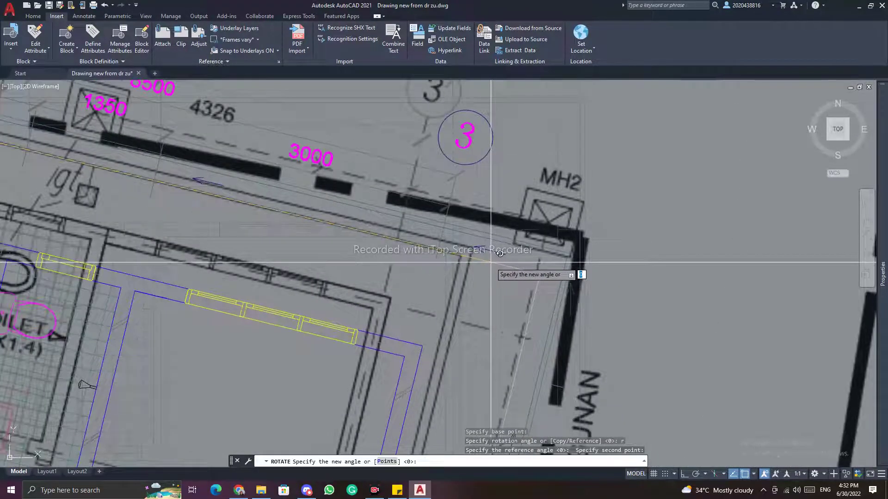
click(491, 262)
scroll(541, 273, down, 2)
key(Escape)
key(Escape)
middle_drag(327, 247, 516, 284)
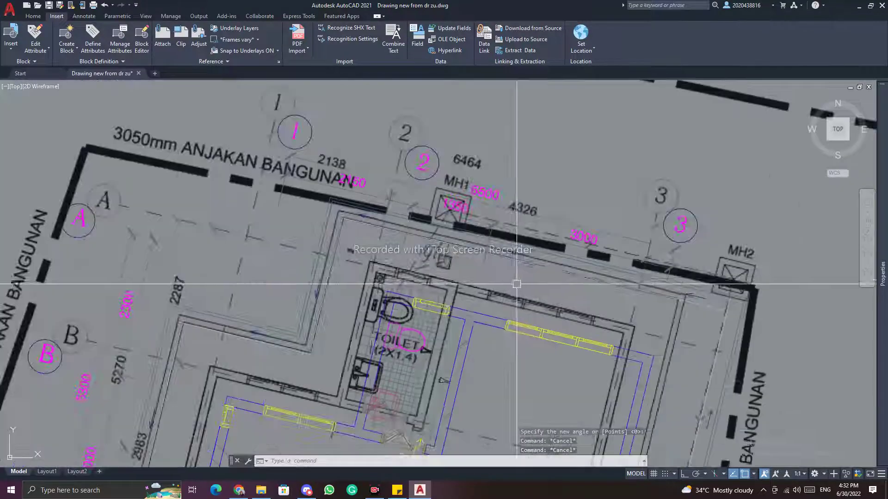
Move the grouped floor plan from the toilet's upper-left outer wall corner onto the matching wall corner of the scanned site plan.
scroll(516, 284, down, 2)
click(476, 276)
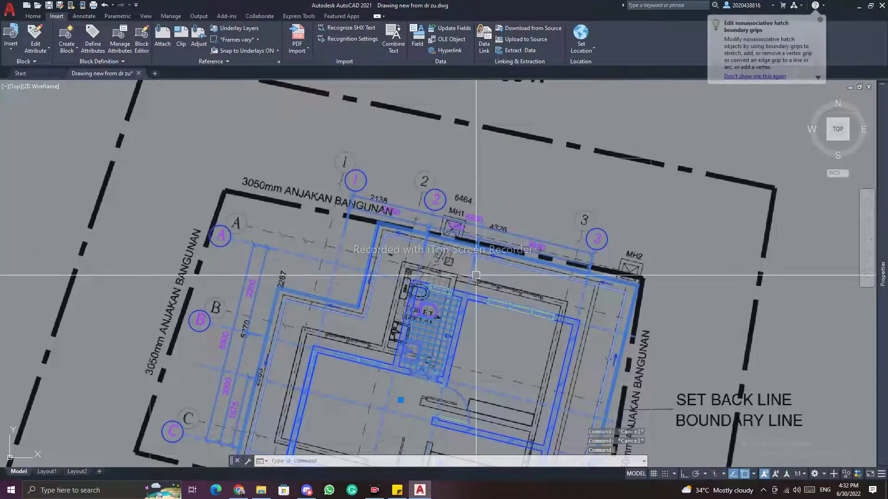
text(m)
key(Return)
scroll(404, 271, up, 5)
click(396, 258)
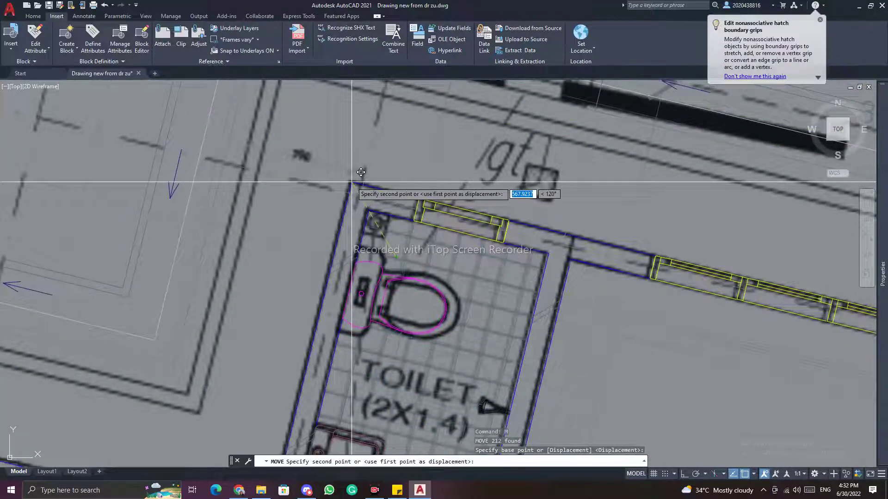
key(Escape)
key(Escape)
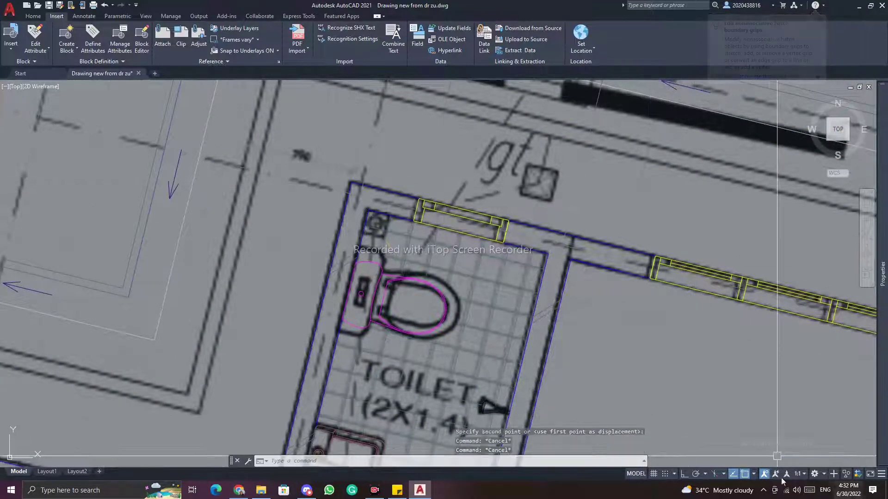
Examine how the moved floor plan lines up with the scanned house, setback lines and lot boundary.
scroll(508, 298, down, 8)
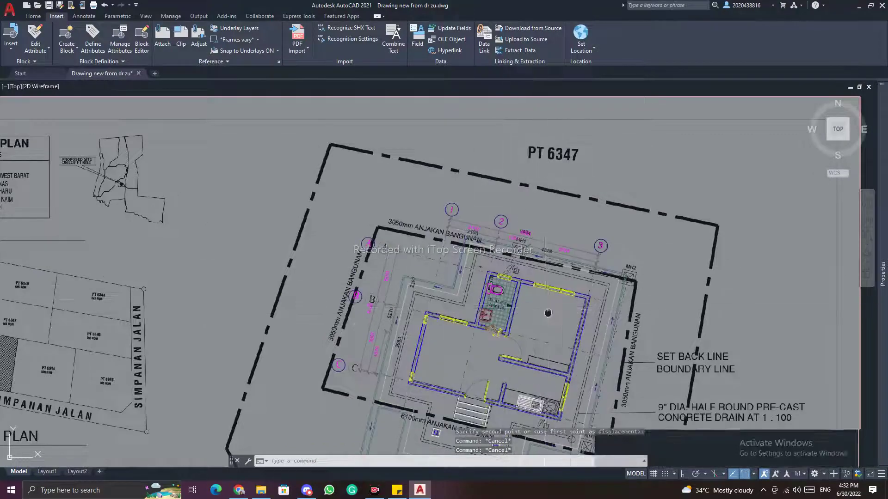
middle_drag(499, 342, 494, 208)
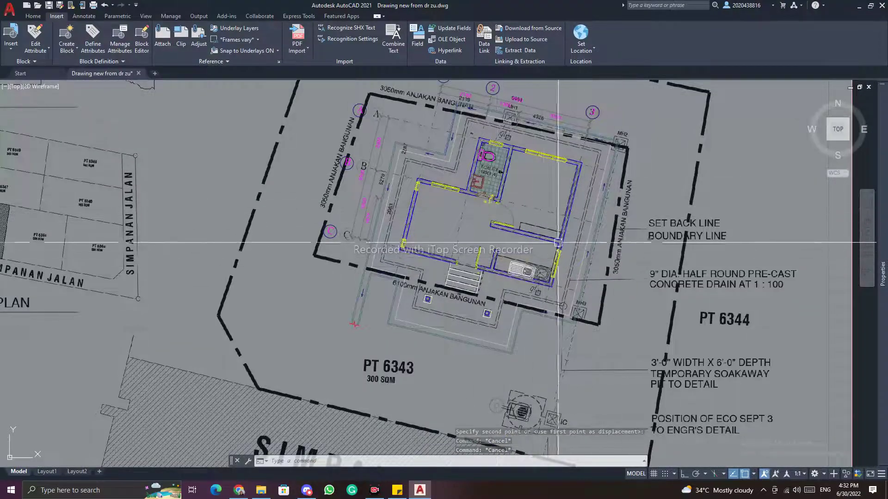
middle_drag(600, 293, 601, 246)
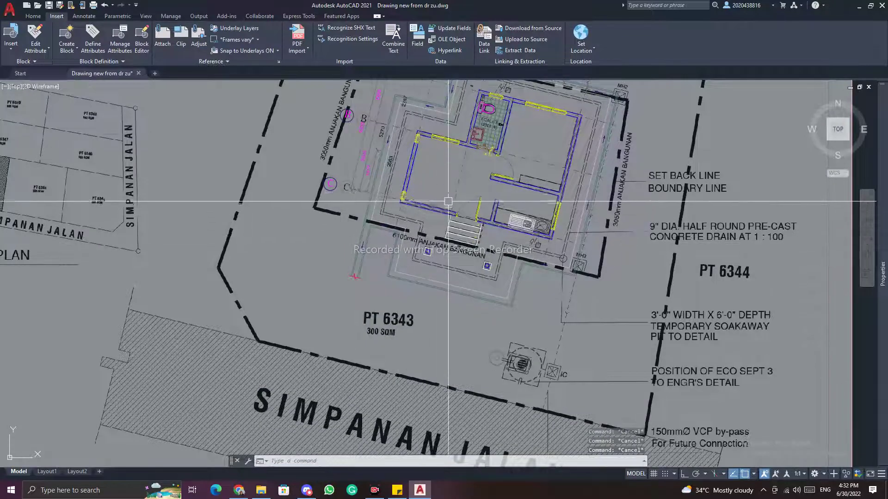
scroll(476, 179, down, 2)
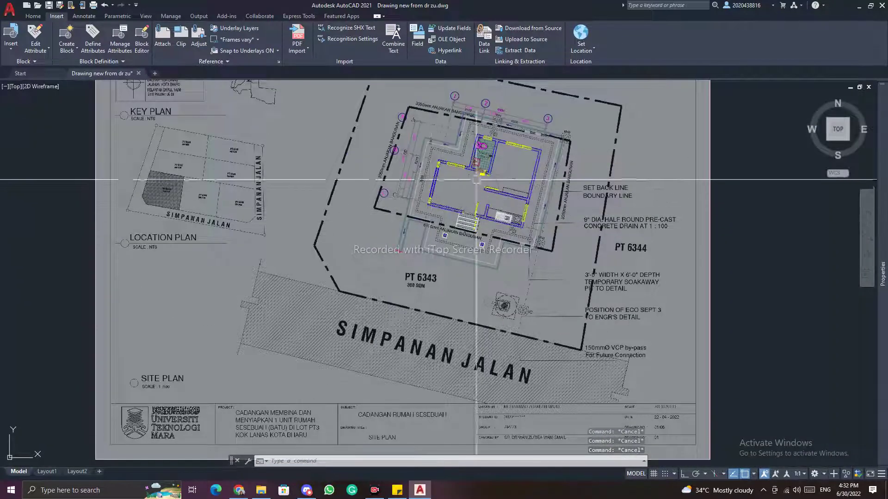
scroll(414, 184, up, 2)
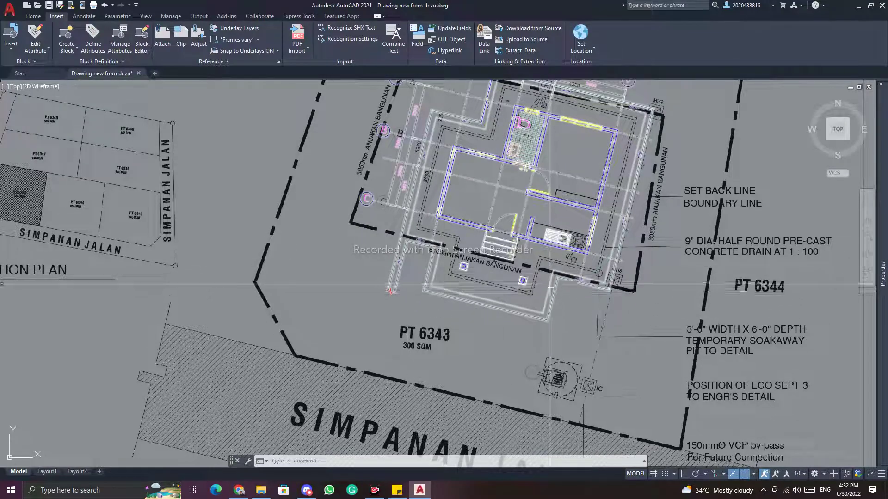
middle_drag(579, 150, 539, 249)
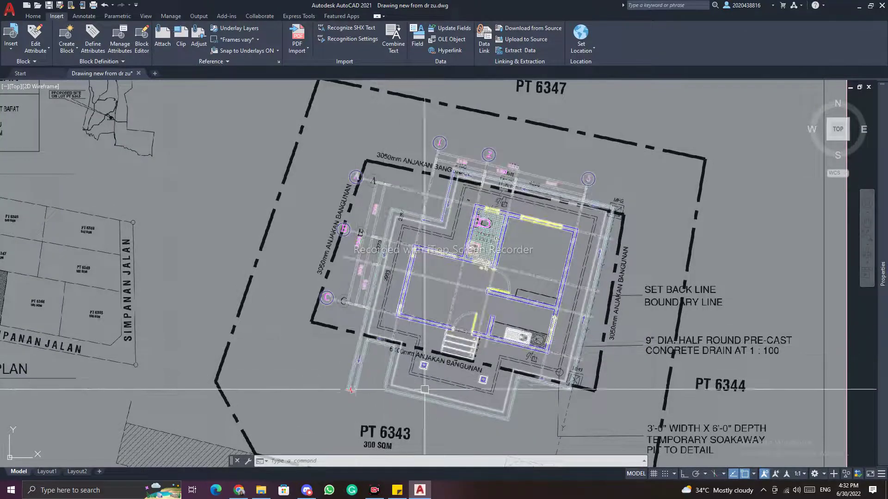
middle_drag(542, 357, 492, 263)
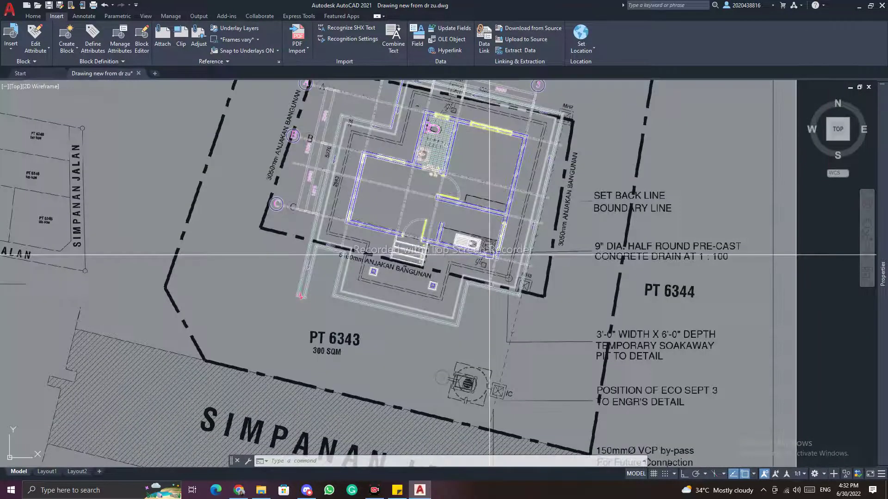
key(Escape)
key(Escape)
key(Escape)
Examine the finished site plan sheet and the title blocks of the two empty drawing frames.
scroll(520, 213, down, 8)
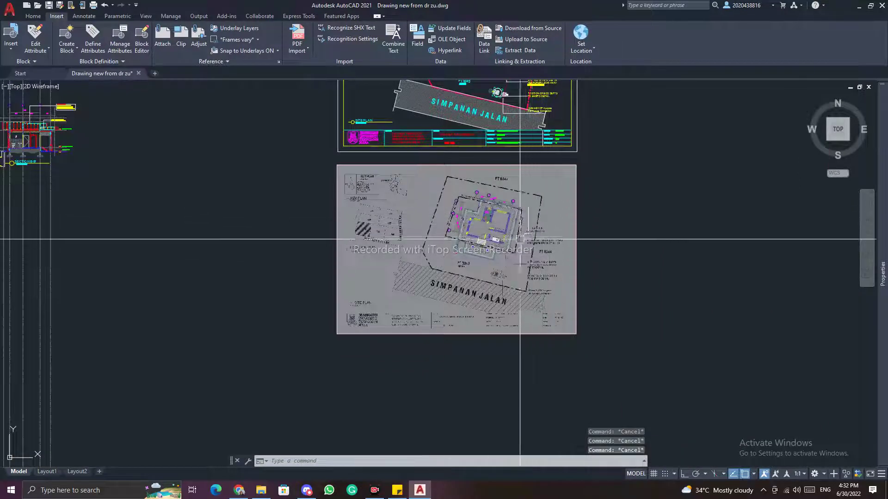
middle_drag(606, 183, 565, 300)
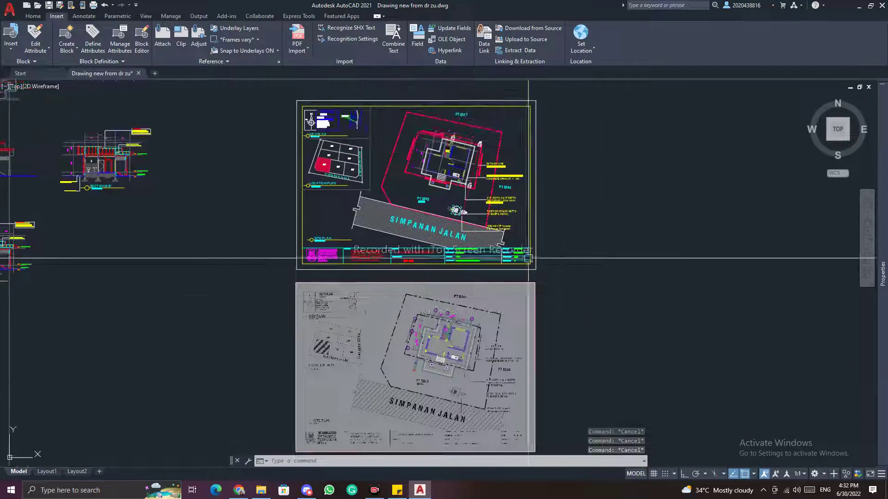
scroll(583, 244, down, 2)
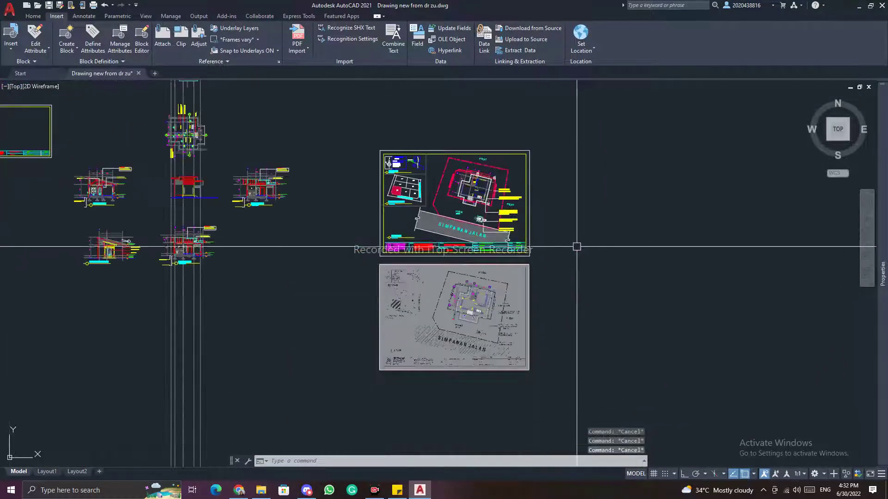
scroll(402, 143, up, 4)
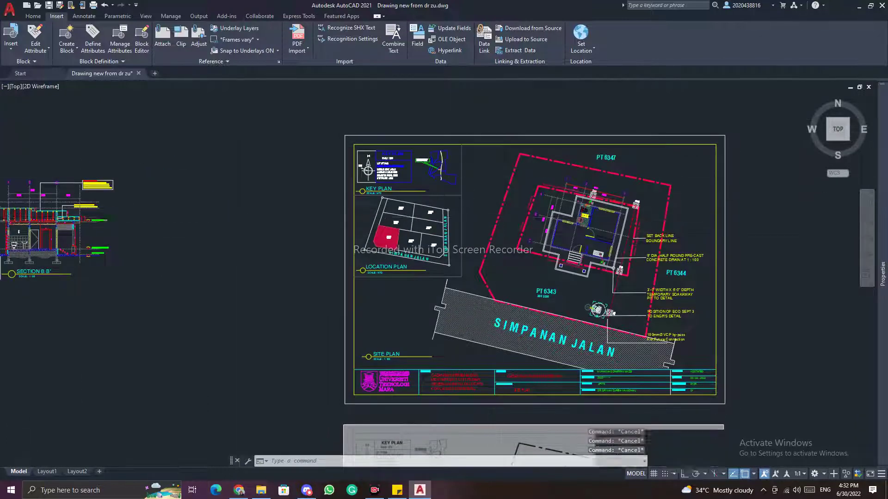
scroll(537, 212, down, 4)
middle_drag(266, 221, 411, 204)
scroll(411, 204, up, 4)
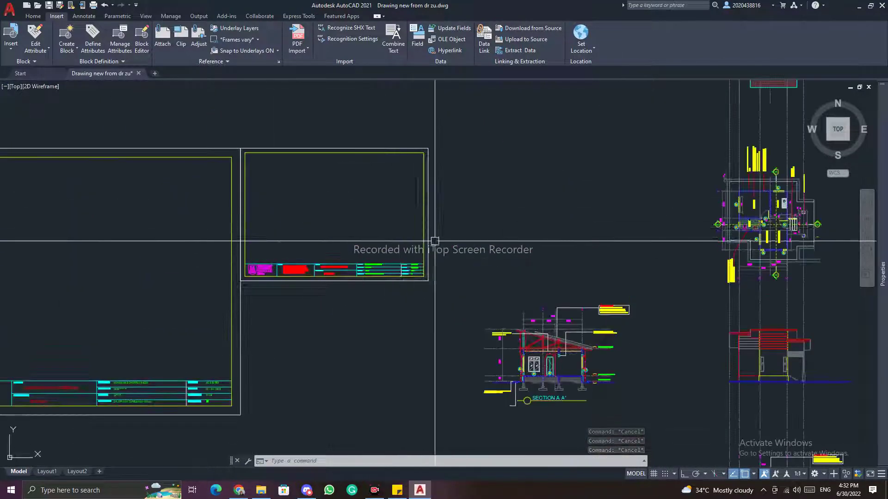
scroll(305, 277, up, 4)
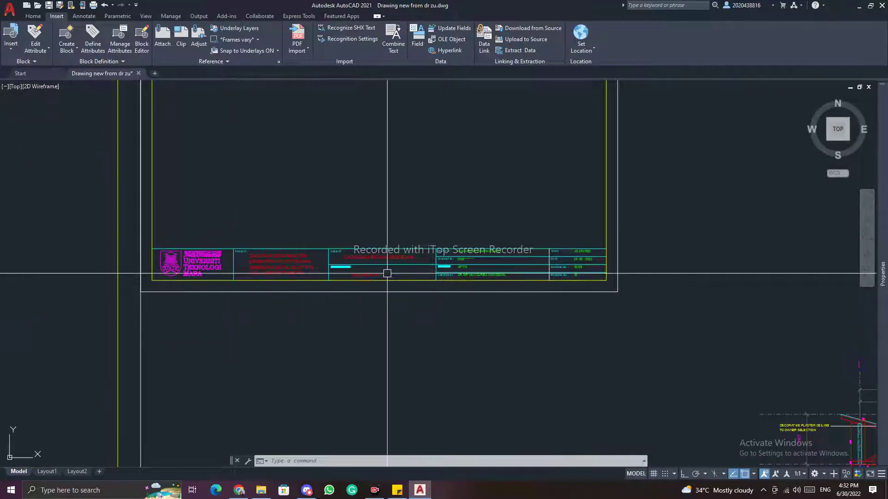
scroll(400, 268, down, 6)
middle_drag(304, 335, 409, 257)
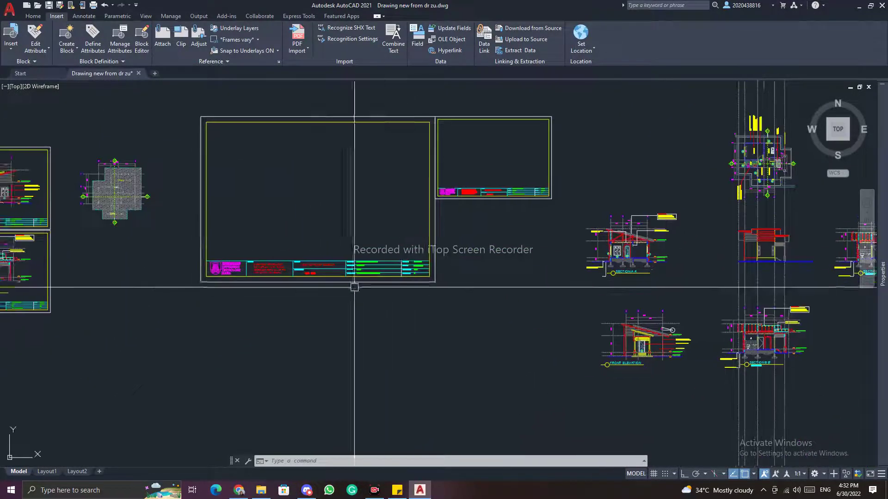
scroll(274, 283, up, 6)
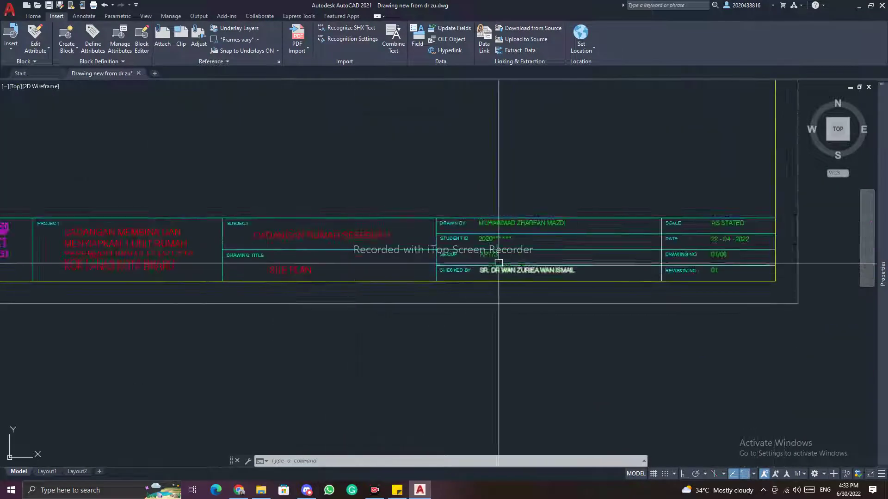
scroll(500, 277, down, 8)
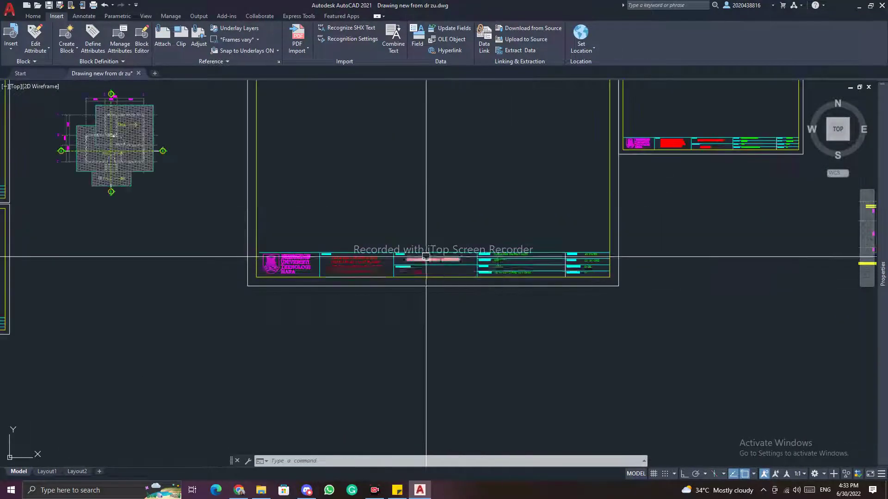
middle_drag(765, 273, 412, 250)
key(Escape)
key(Escape)
key(Escape)
Create a sheet border with MVSETUP without paper space, using metric units, scale factor 100, paper width 297 and height 420.
mouse_move(694, 348)
middle_down()
mouse_move(685, 331)
mouse_move(580, 256)
middle_up()
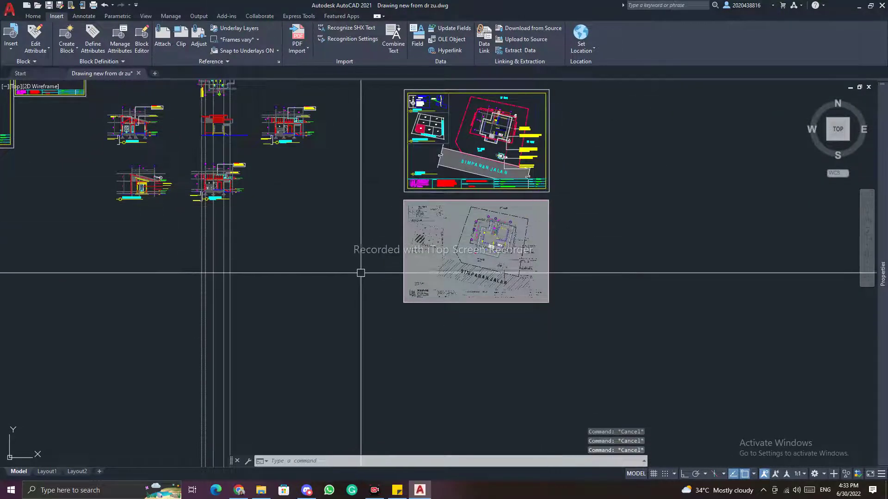
middle_drag(350, 303, 372, 226)
text(MV)
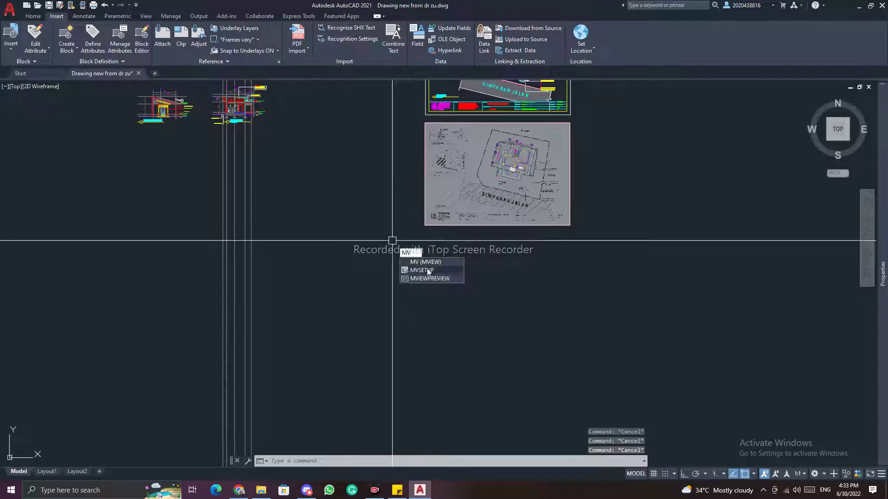
click(427, 271)
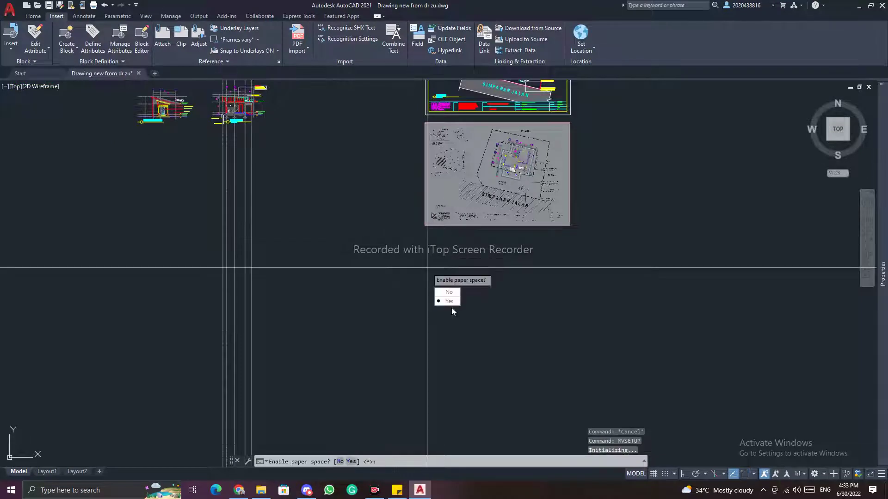
click(446, 292)
click(456, 330)
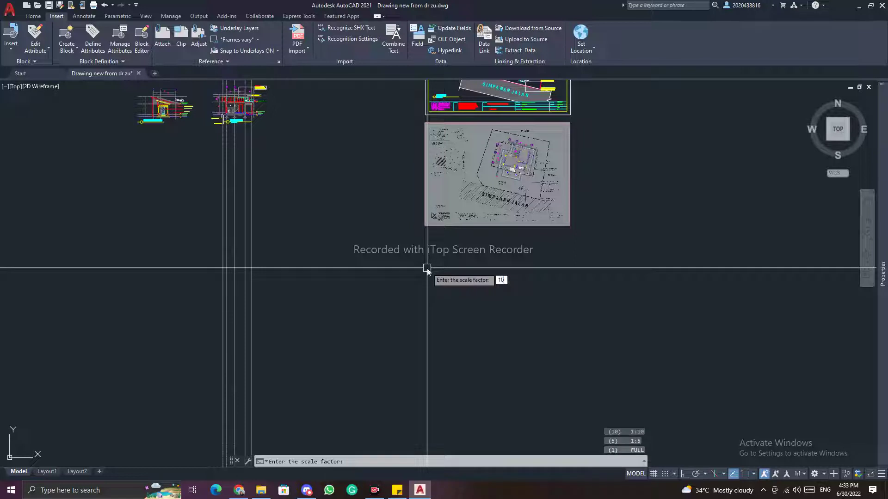
text(100)
key(Return)
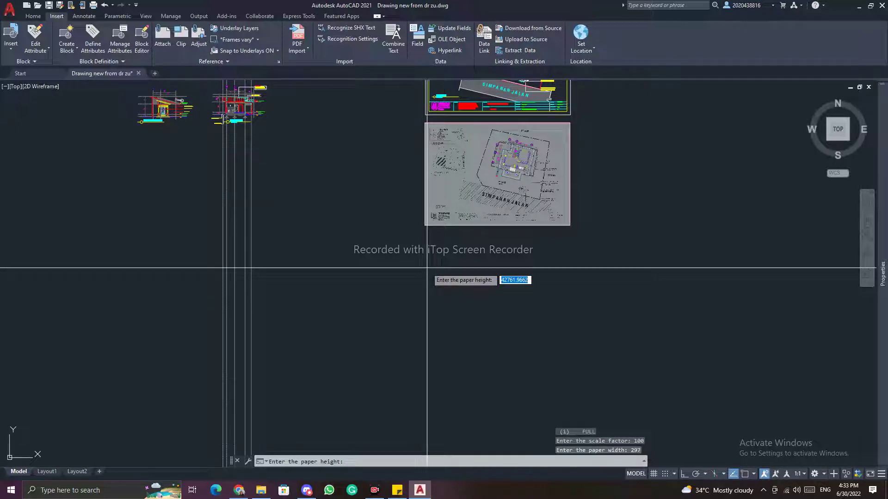
key(Return)
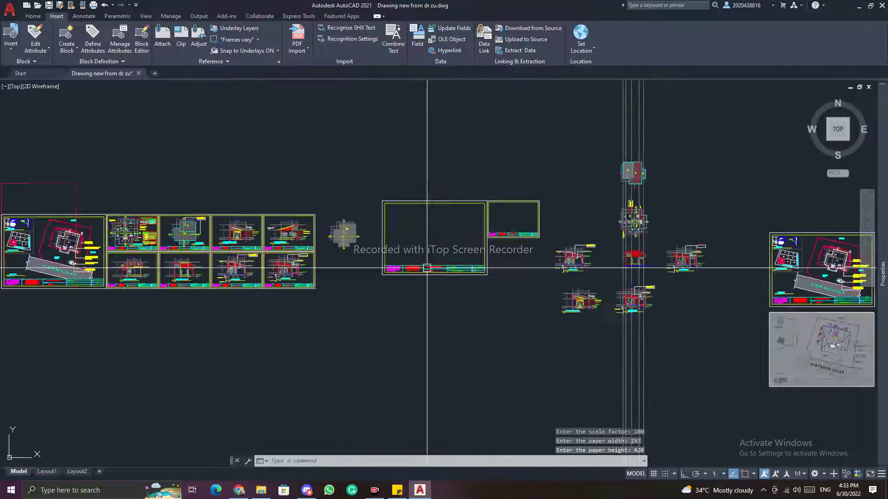
key(Escape)
key(Escape)
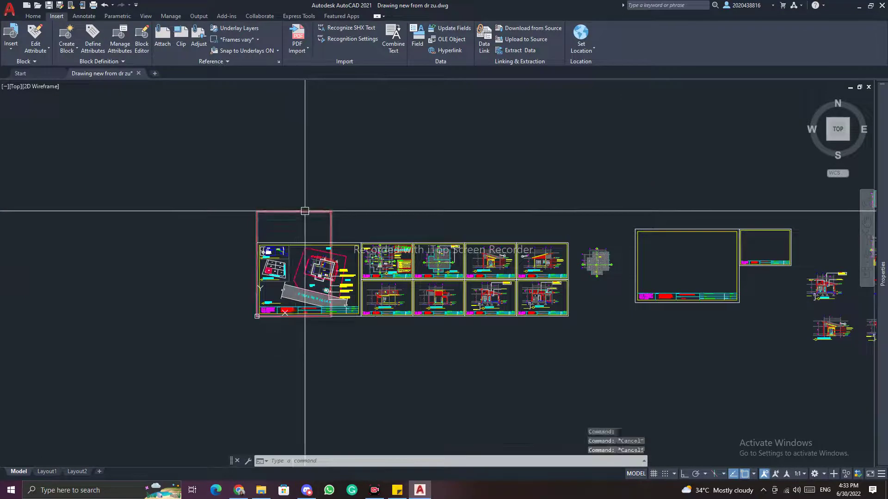
Copy the portrait sheet border into the empty area below the site plan sheet.
key(space)
click(305, 211)
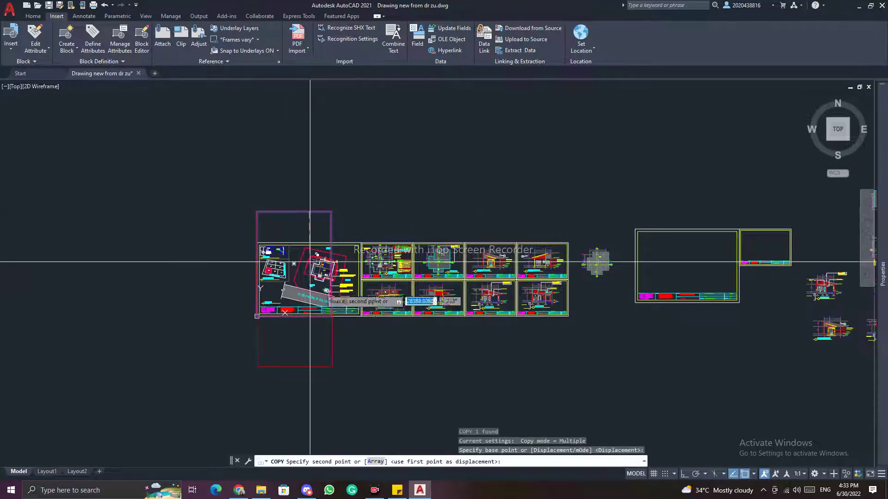
middle_drag(318, 325, 339, 182)
click(316, 195)
key(Escape)
key(Escape)
Rotate the copied border a quarter turn clockwise about its lower-right corner with ortho on, into landscape orientation.
click(330, 197)
text(r)
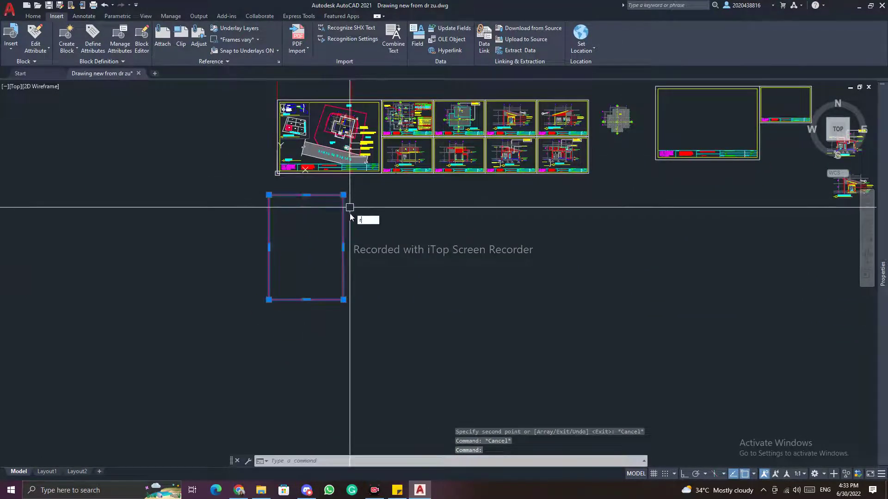
text(o)
key(Return)
click(306, 247)
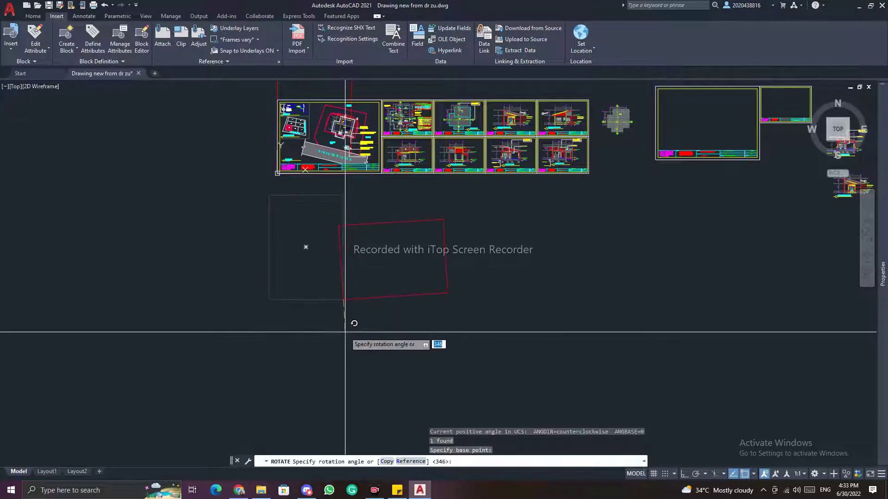
key(F8)
key(Escape)
key(Escape)
Move the landscape border by its lower-right corner onto the lower-right corner of the site plan sheet.
click(397, 222)
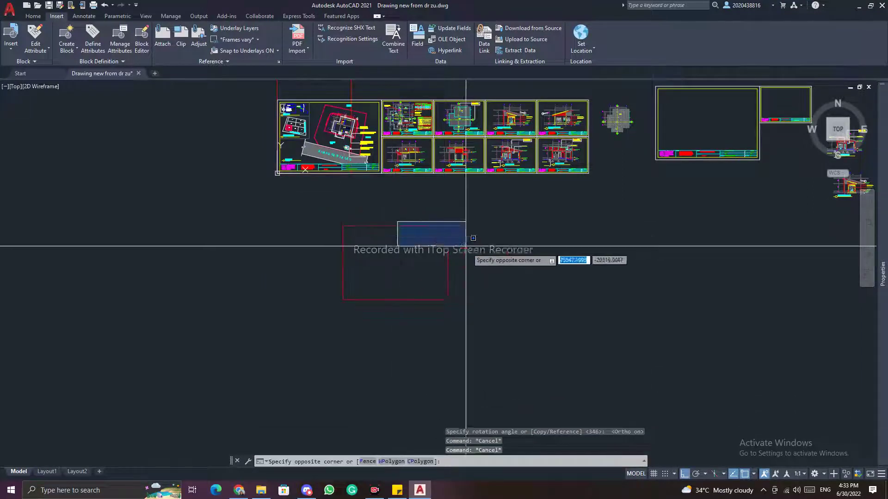
click(349, 243)
text(m)
key(Return)
click(448, 299)
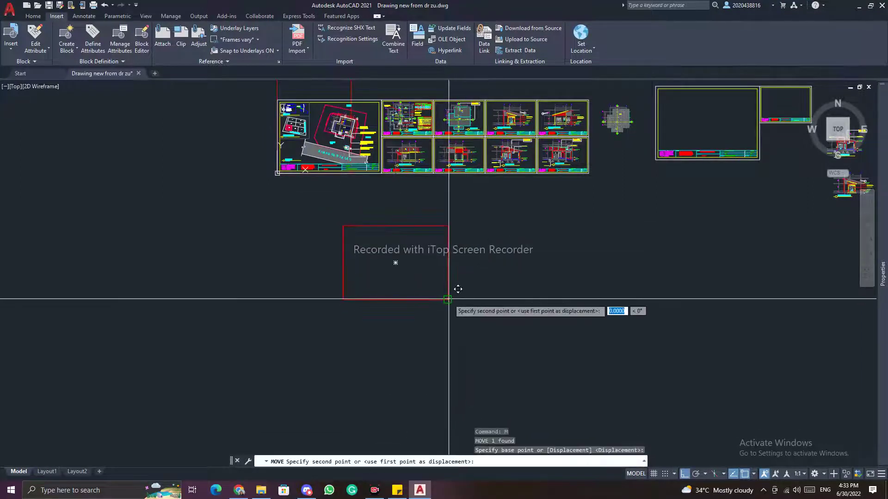
scroll(377, 177, up, 8)
click(398, 161)
scroll(412, 205, down, 10)
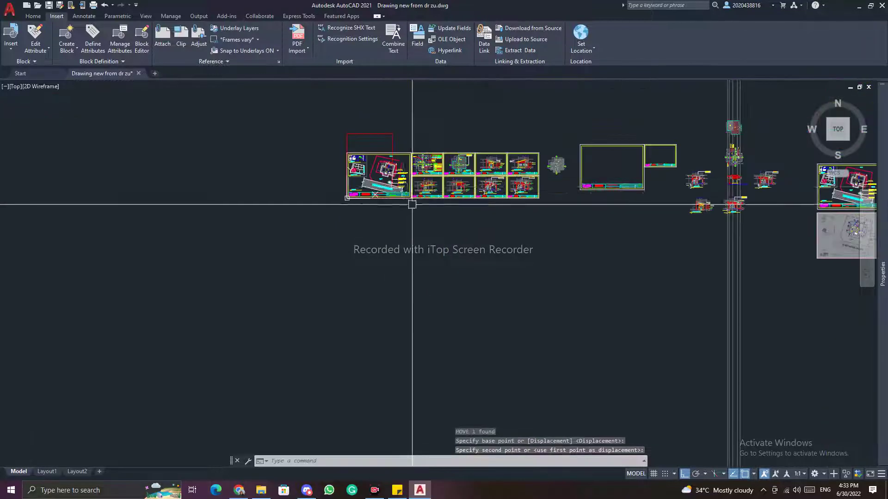
key(Escape)
key(Escape)
Erase the original portrait border that overlaps the site plan sheet.
scroll(398, 159, up, 4)
scroll(281, 165, up, 3)
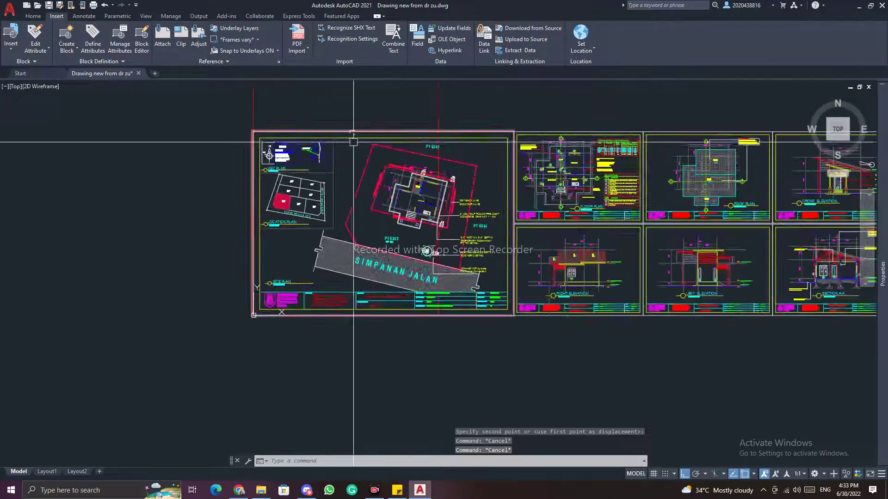
click(440, 123)
text(E)
key(Return)
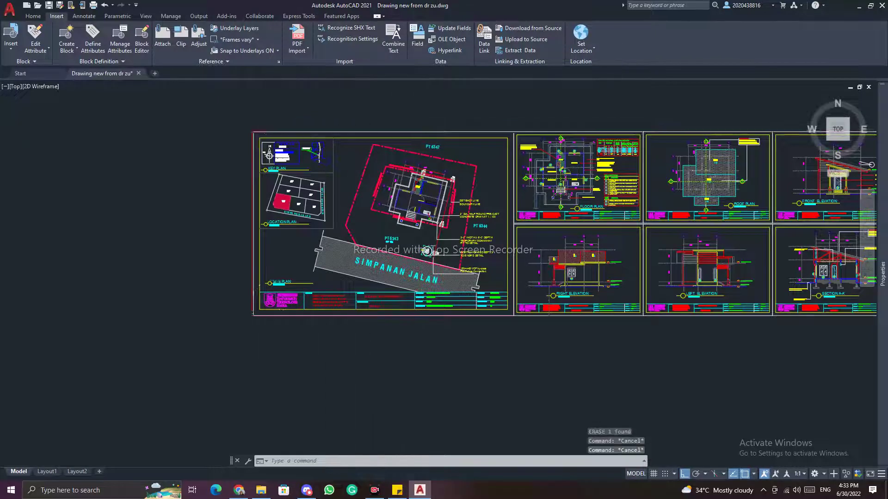
Copy the landscape sheet border from the finished sheet set into the empty area beside the site plan sheet.
scroll(252, 131, up, 3)
text(co)
key(Return)
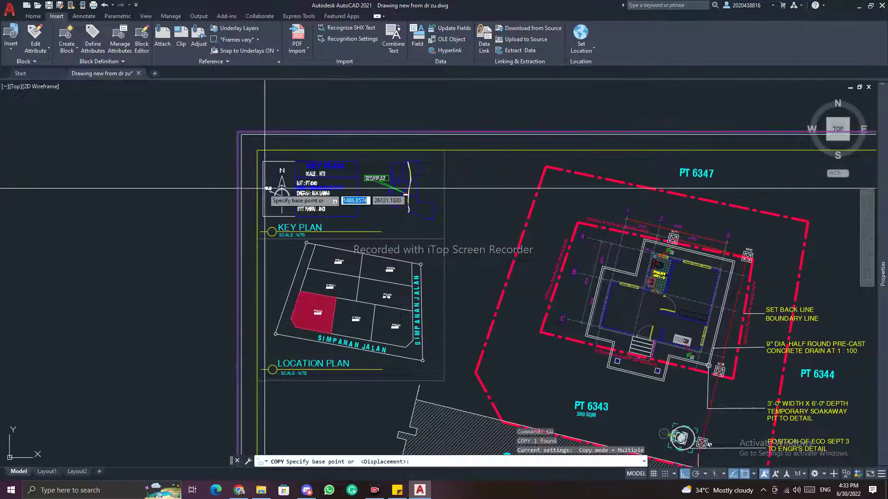
click(263, 189)
scroll(369, 157, down, 10)
scroll(578, 178, up, 5)
click(567, 176)
key(Escape)
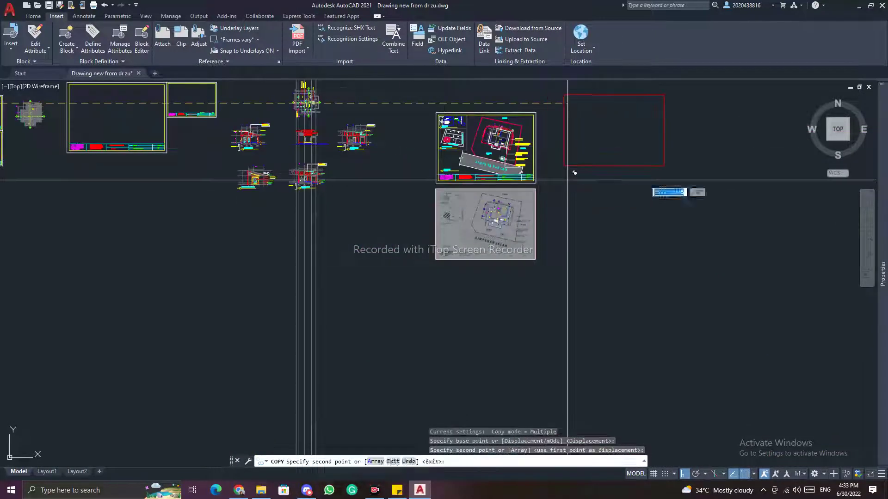
Erase the original landscape border that overlaps the finished site plan sheet in the sheet set.
scroll(64, 136, up, 5)
click(46, 173)
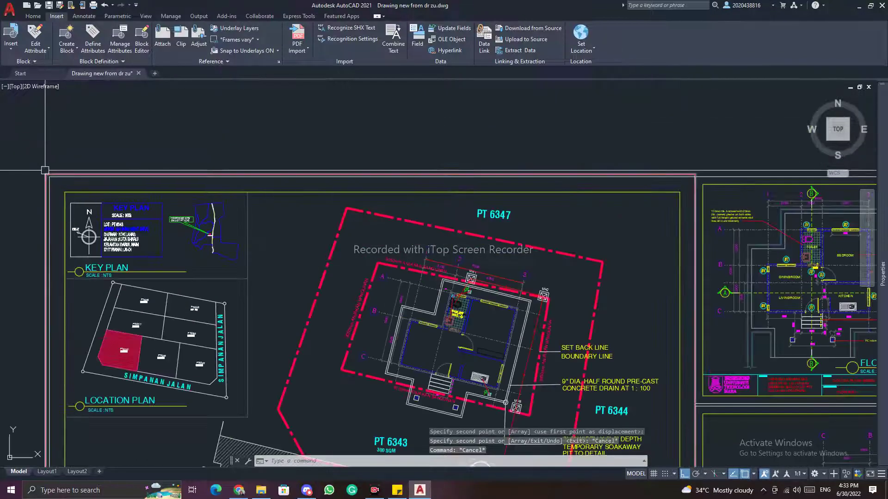
text(e)
key(Return)
scroll(232, 155, down, 6)
middle_drag(568, 194, 187, 166)
scroll(513, 208, down, 2)
middle_drag(660, 218, 486, 179)
scroll(513, 210, down, 2)
key(Escape)
key(Escape)
Copy the small empty title block sheet by its lower-left corner onto the lower-left corner of the copied landscape border.
scroll(204, 135, up, 6)
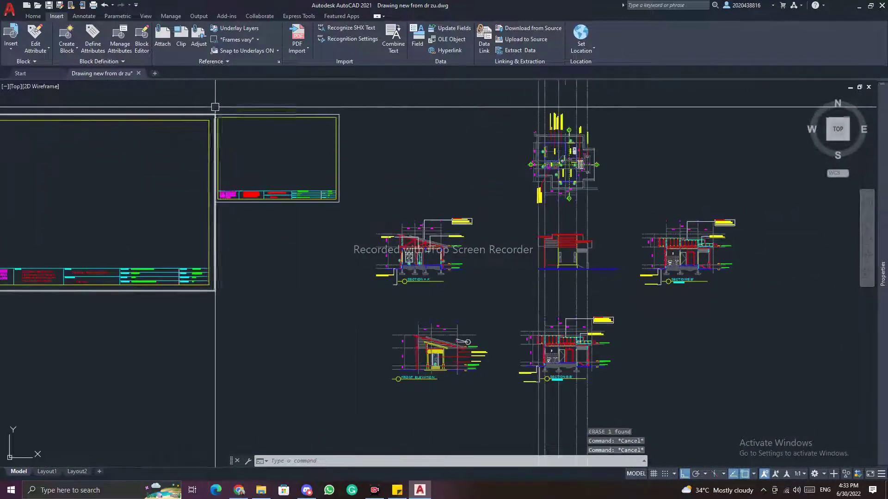
scroll(209, 126, up, 4)
click(209, 115)
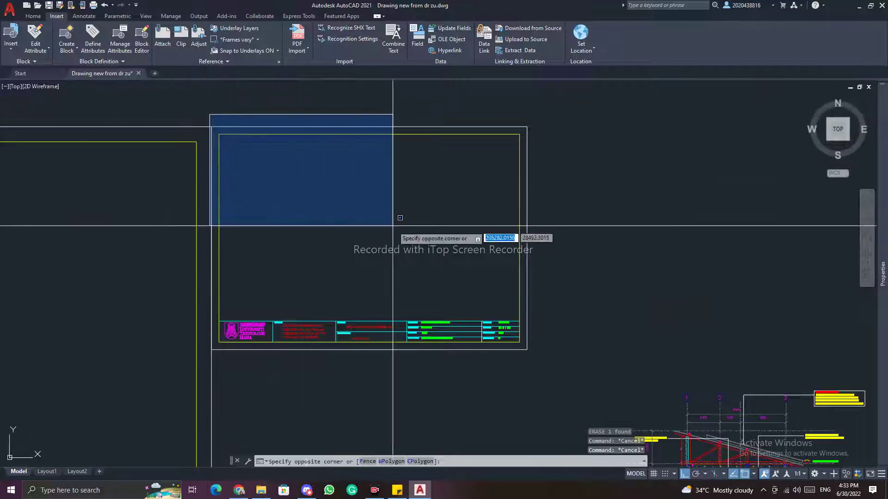
click(544, 347)
text(co)
key(Return)
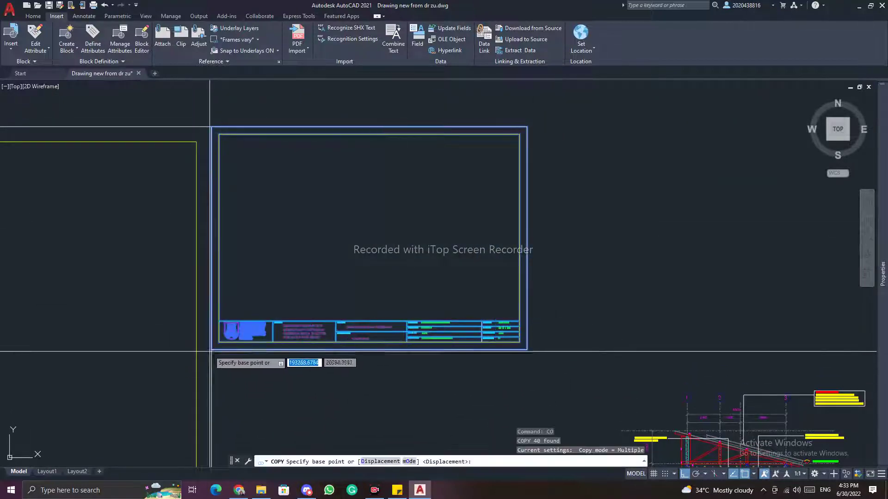
click(211, 349)
scroll(341, 334, down, 10)
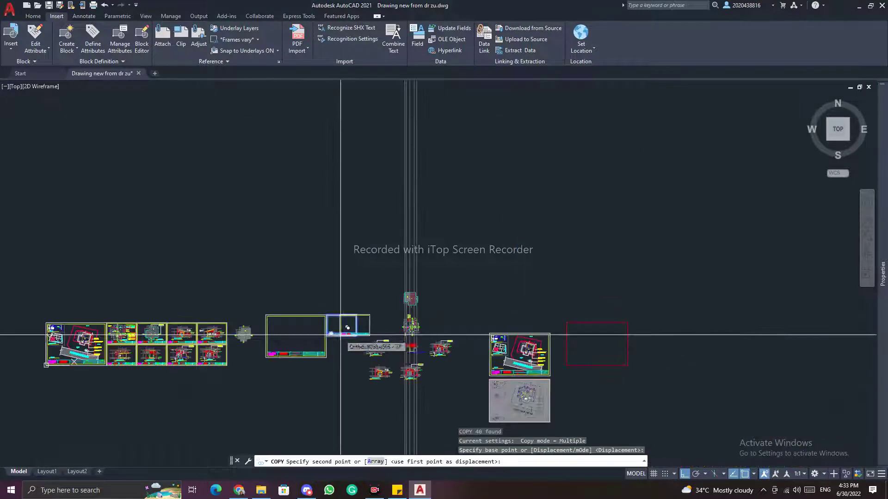
middle_drag(584, 360, 438, 299)
scroll(437, 299, up, 6)
click(368, 325)
key(Escape)
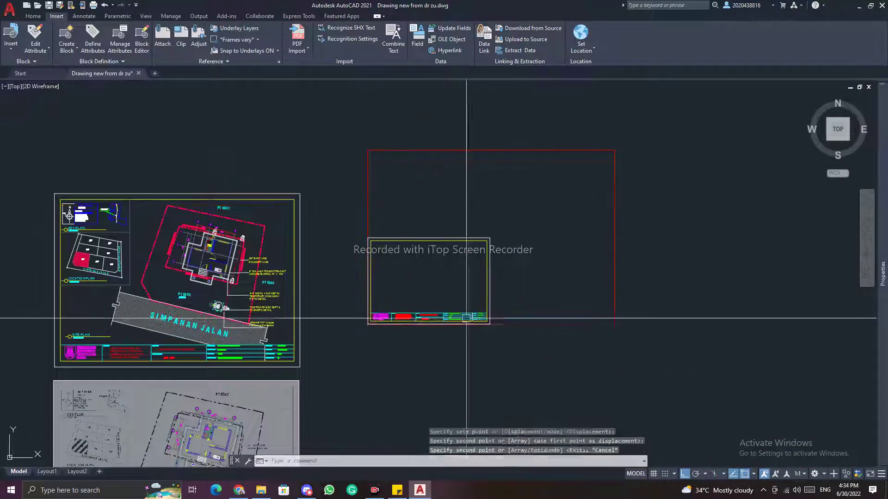
key(Escape)
scroll(363, 248, up, 6)
scroll(357, 194, down, 4)
click(352, 188)
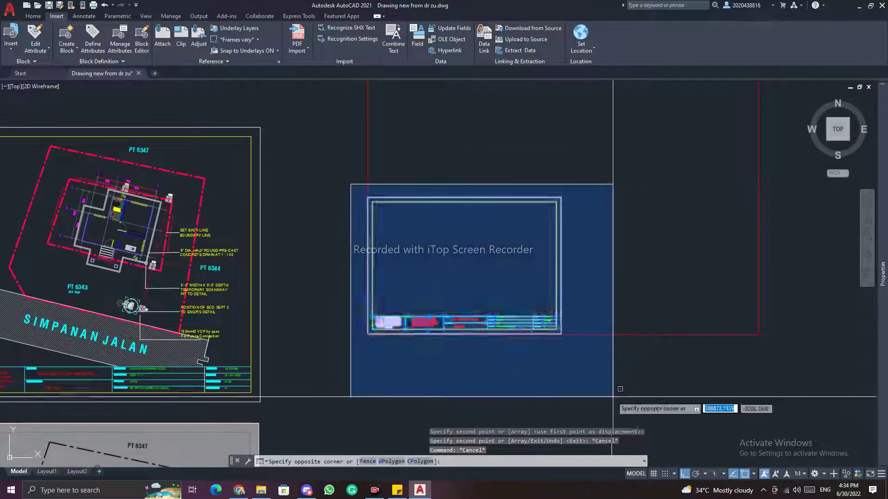
click(615, 393)
text(sc)
key(Return)
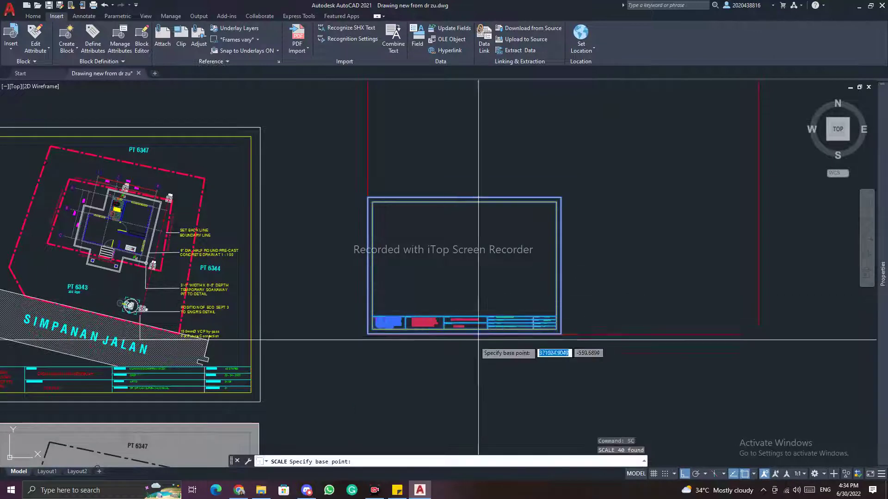
click(368, 334)
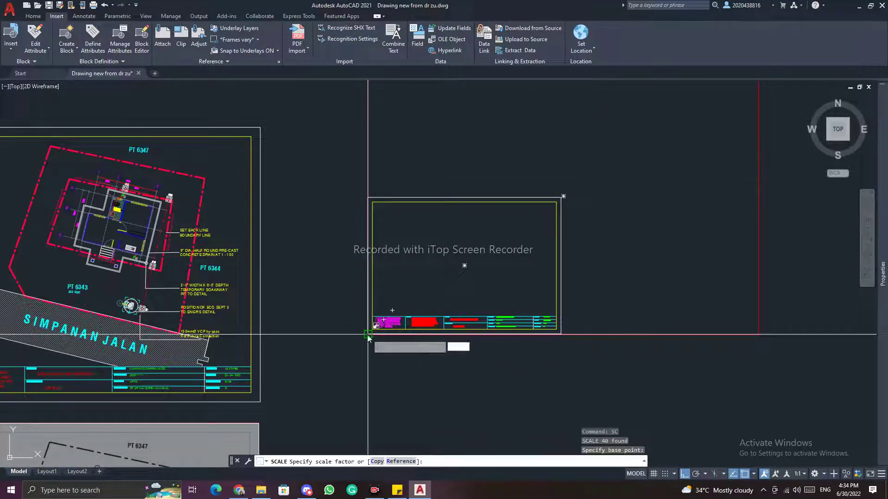
click(367, 334)
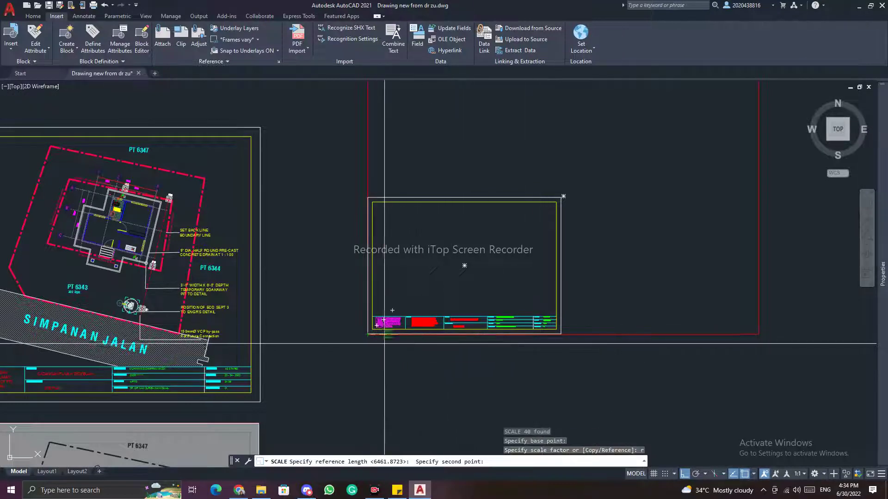
scroll(384, 344, up, 3)
scroll(360, 317, down, 1)
scroll(363, 317, up, 2)
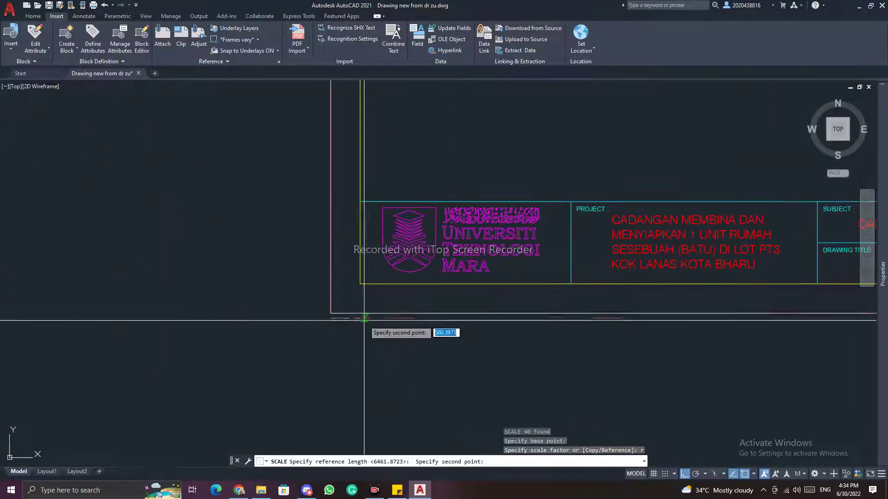
click(331, 312)
scroll(370, 313, down, 4)
scroll(406, 313, down, 5)
key(Escape)
key(Escape)
scroll(406, 314, down, 2)
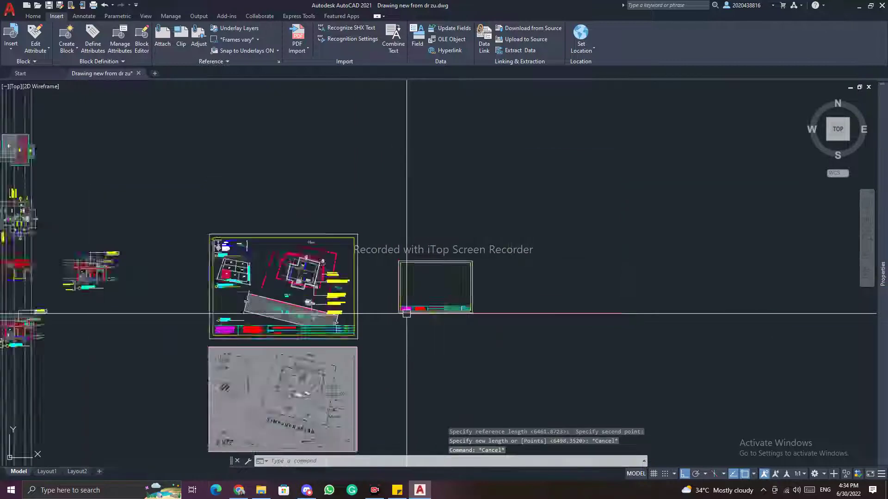
scroll(407, 313, down, 4)
scroll(396, 289, up, 6)
click(397, 290)
click(569, 407)
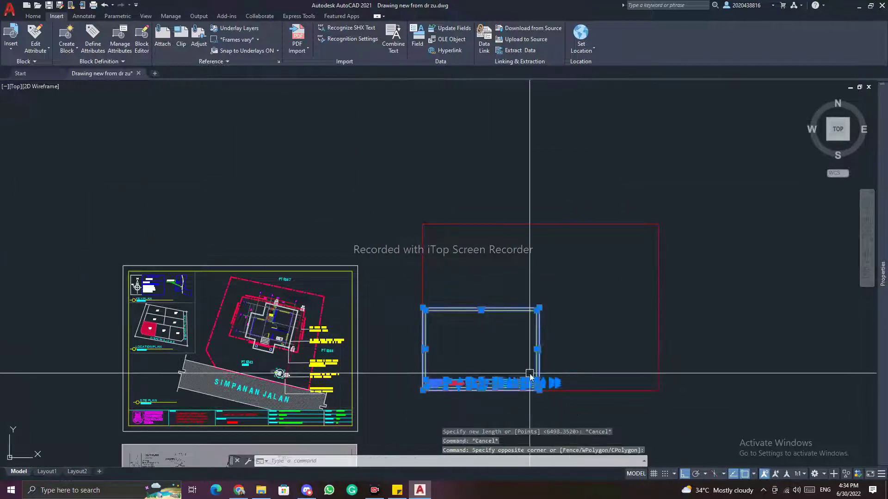
key(Return)
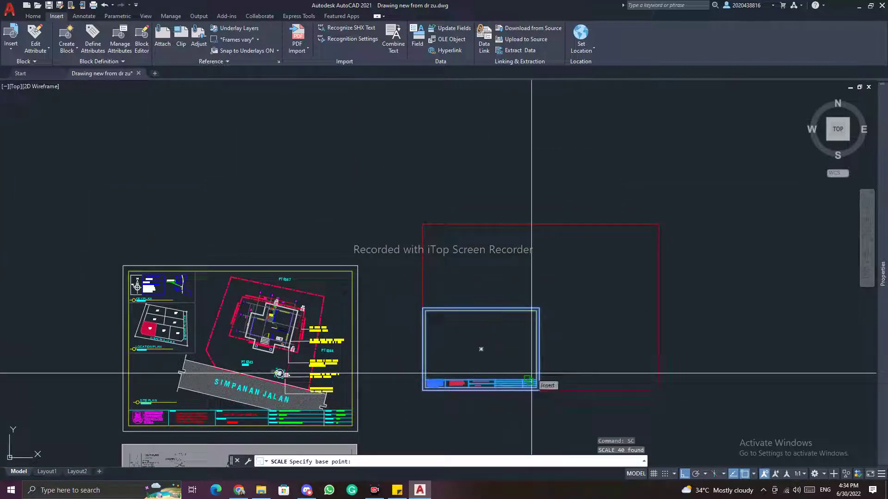
key(Escape)
key(Escape)
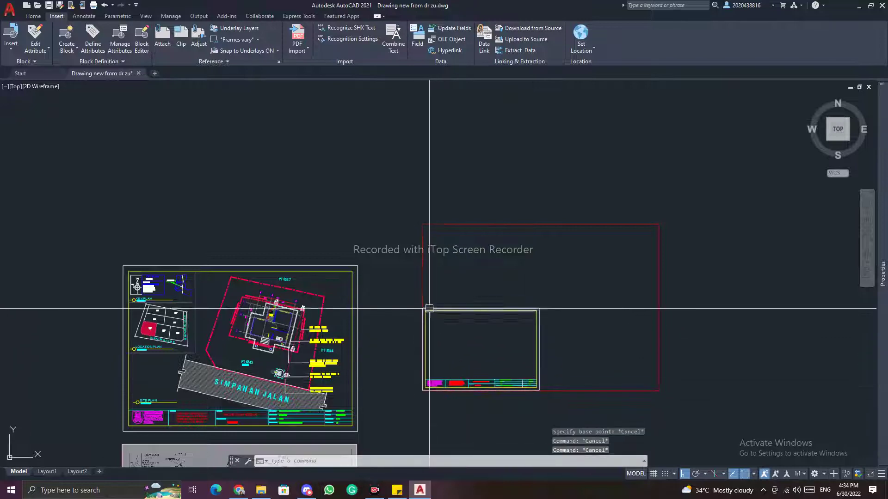
Scale the copied title block sheet about its lower-left corner by reference, matching its bottom edge to the red landscape border's width.
click(415, 299)
click(587, 400)
text(sc)
key(Return)
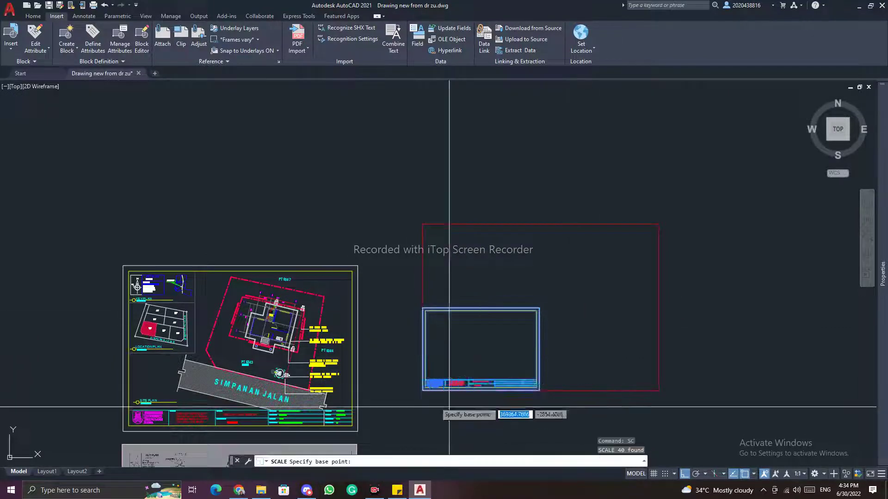
scroll(403, 383, up, 10)
click(404, 383)
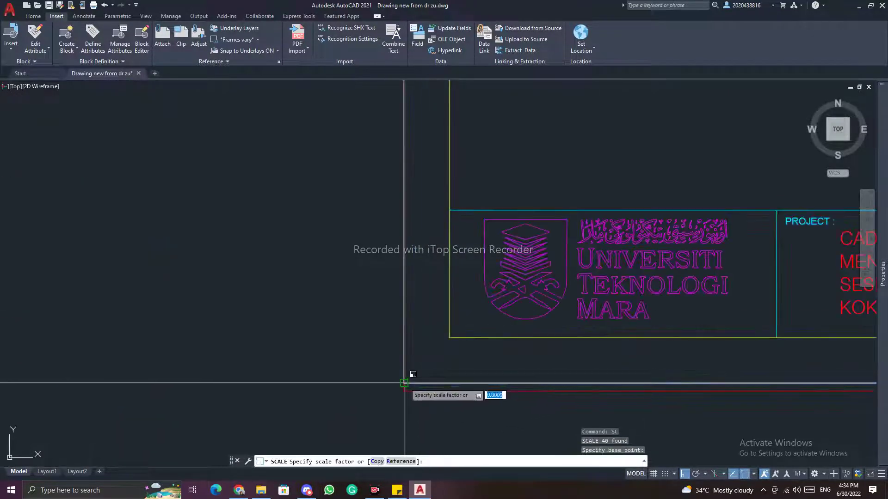
text(r)
key(Return)
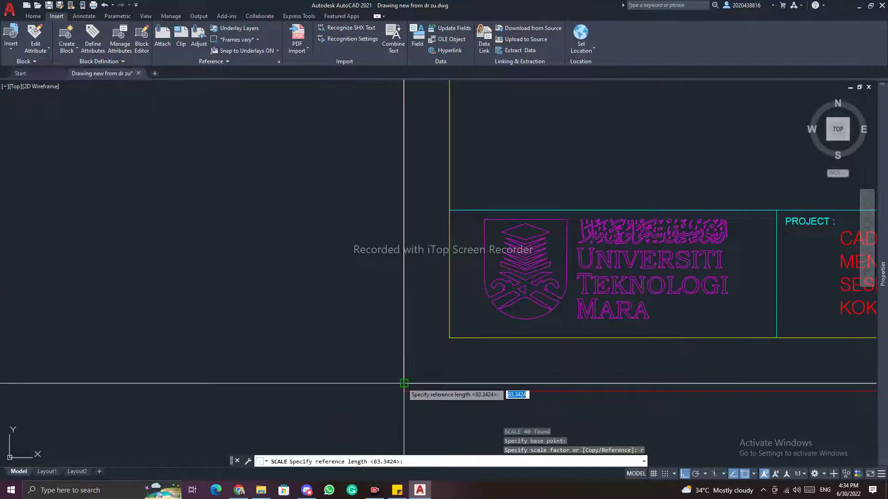
click(404, 383)
scroll(404, 383, down, 5)
scroll(513, 341, up, 8)
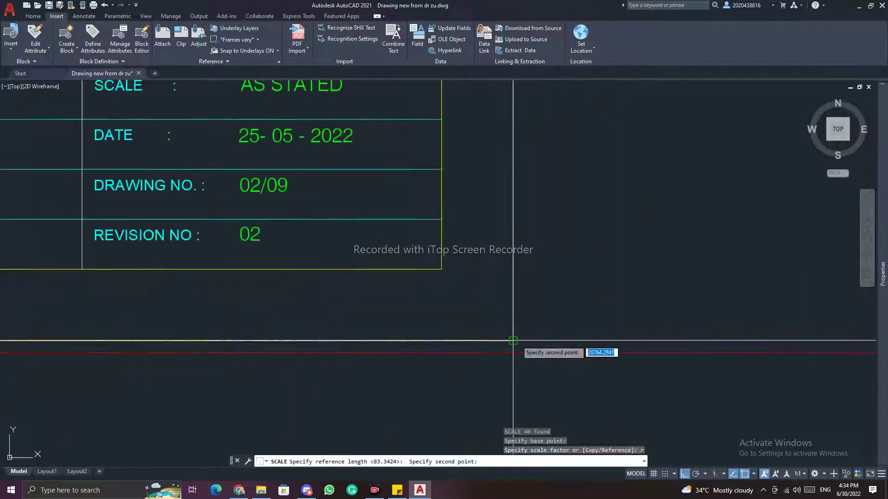
click(513, 340)
scroll(513, 341, down, 8)
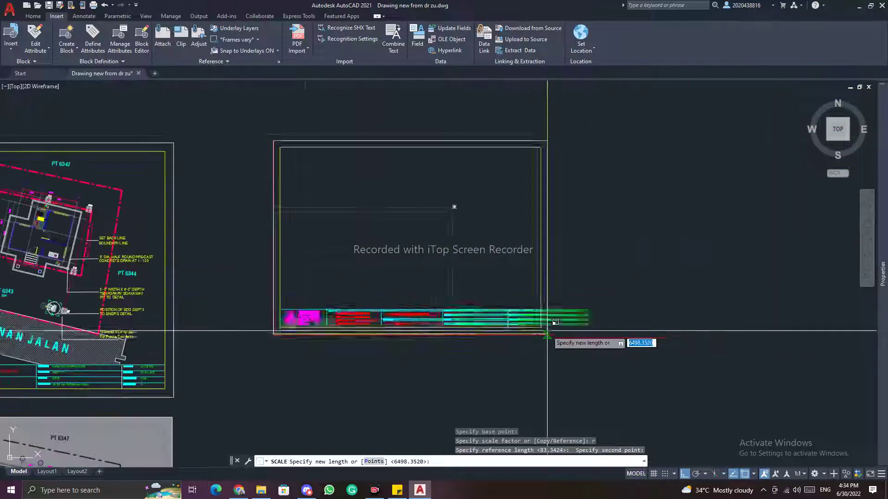
scroll(547, 331, up, 5)
scroll(632, 327, up, 4)
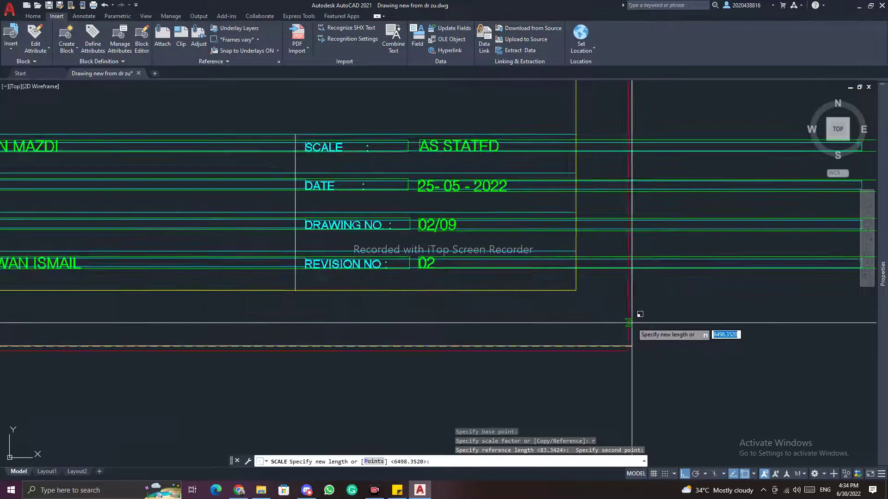
key(Escape)
key(Escape)
scroll(626, 343, down, 6)
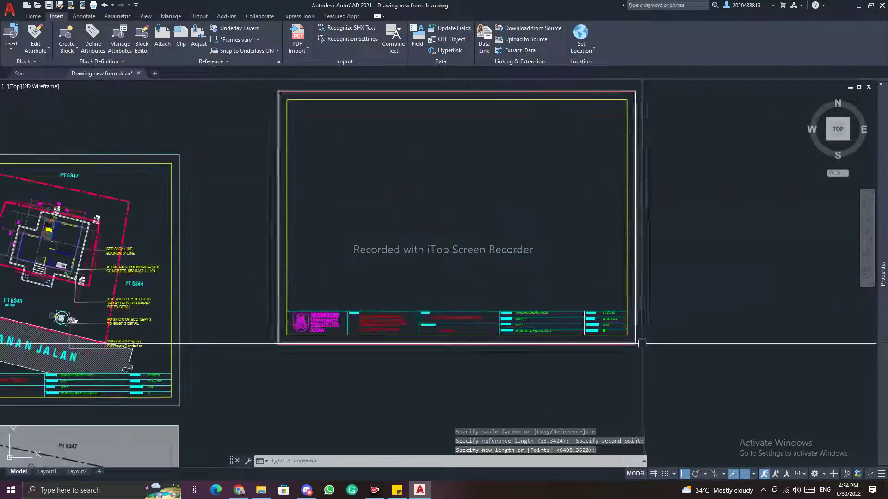
Erase the red landscape border that overlaps the enlarged title block sheet.
scroll(550, 336, up, 8)
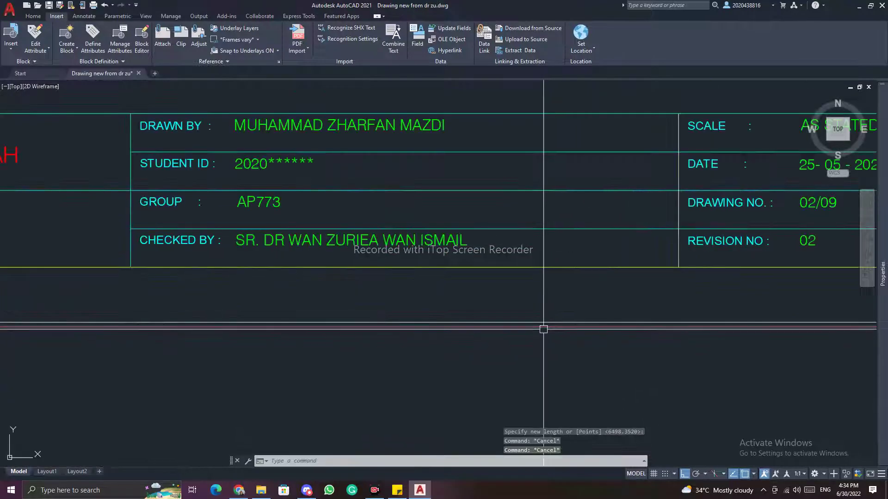
click(543, 329)
text(e)
key(Return)
scroll(532, 342, down, 8)
middle_drag(483, 335, 546, 246)
key(Escape)
key(Escape)
middle_drag(398, 357, 426, 317)
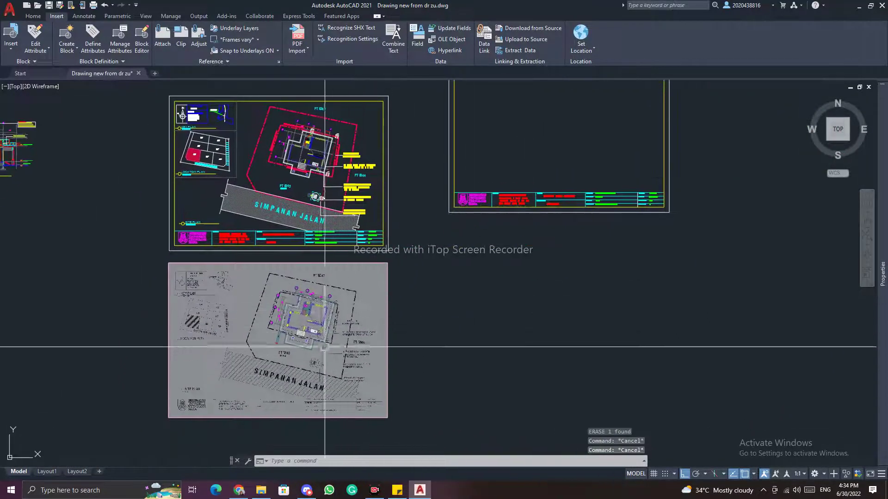
Move the enlarged title block sheet by its lower-right corner onto the lower-right corner of the scanned site plan.
middle_drag(641, 265, 636, 303)
click(713, 287)
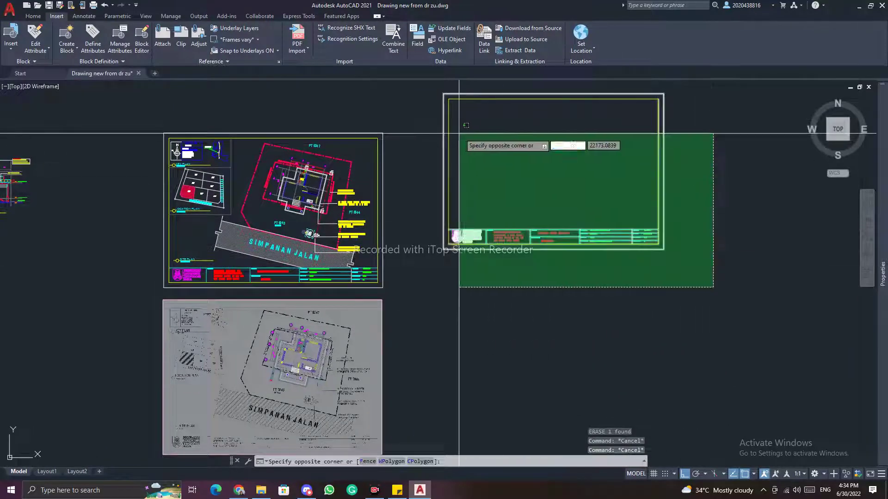
click(417, 83)
text(m)
key(Return)
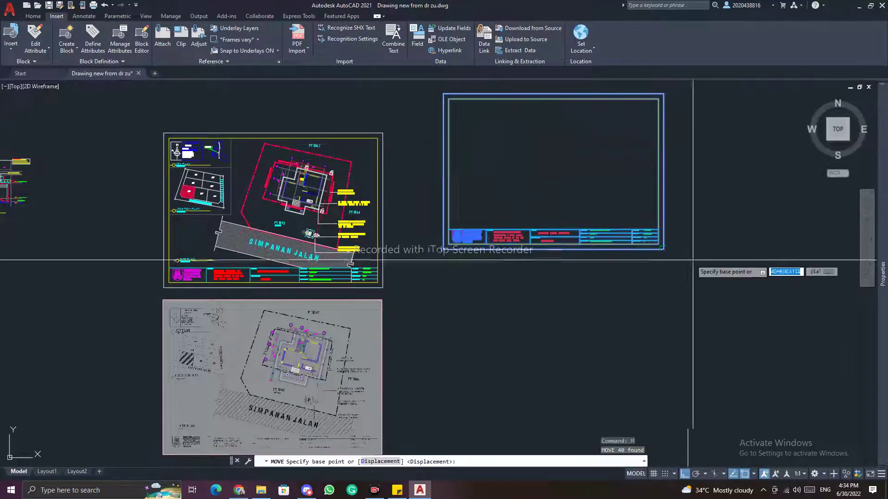
click(664, 250)
middle_drag(543, 314, 587, 152)
scroll(432, 283, up, 5)
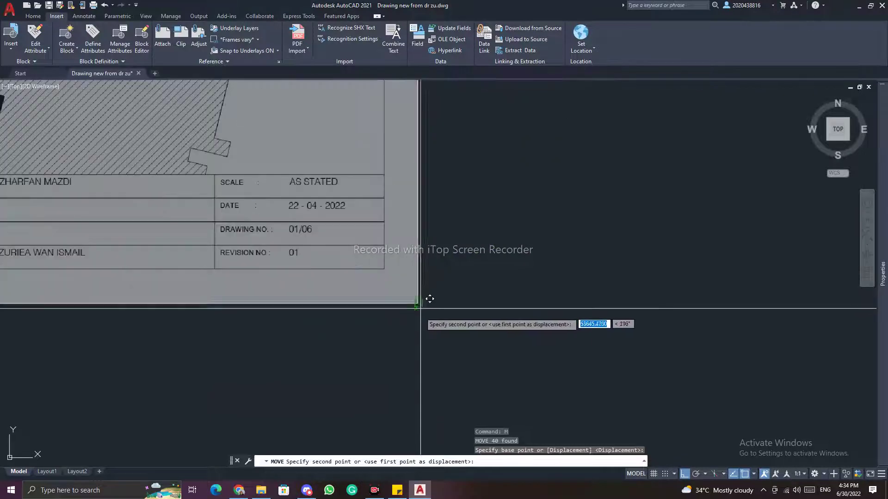
click(459, 301)
scroll(459, 301, down, 6)
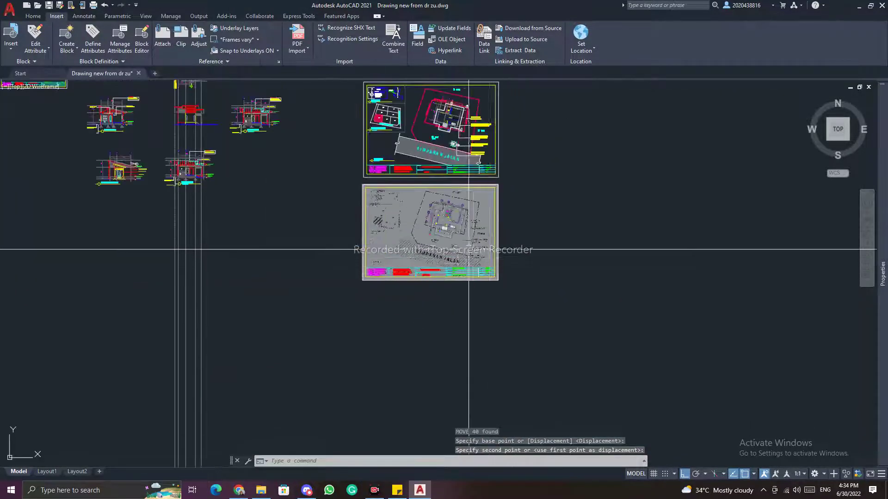
key(Escape)
key(Escape)
key(Escape)
Save the drawing with the title block sheet placed over the scanned site plan.
scroll(483, 228, up, 4)
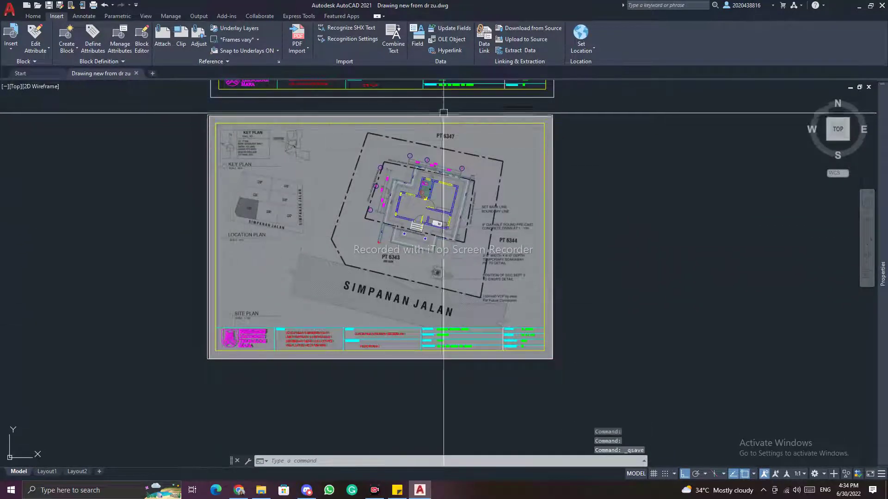
scroll(373, 185, up, 4)
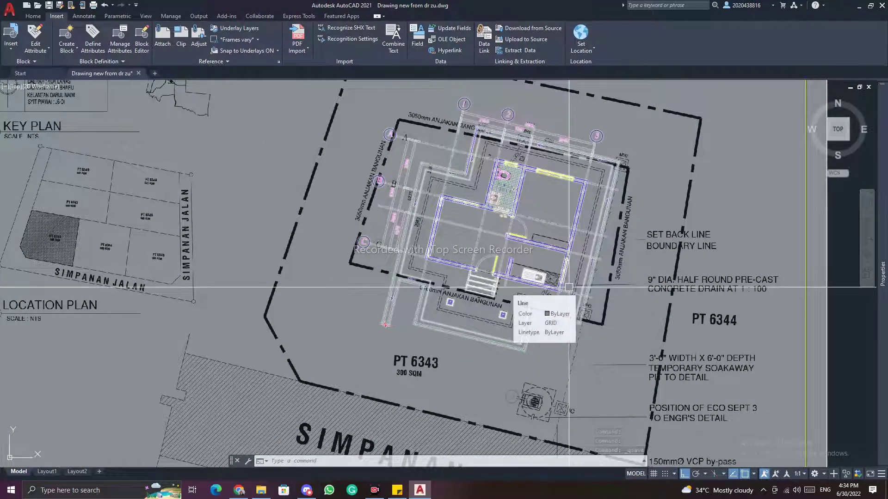
scroll(533, 221, down, 2)
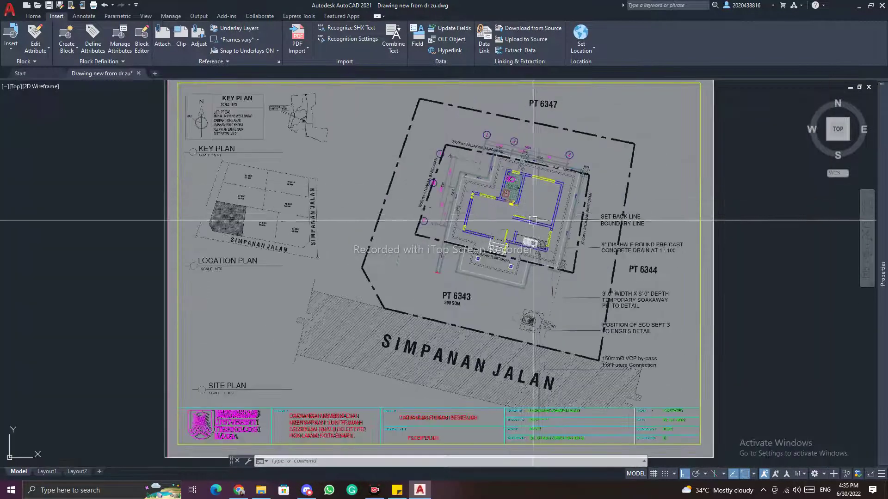
key(ctrl+s)
key(Escape)
key(Escape)
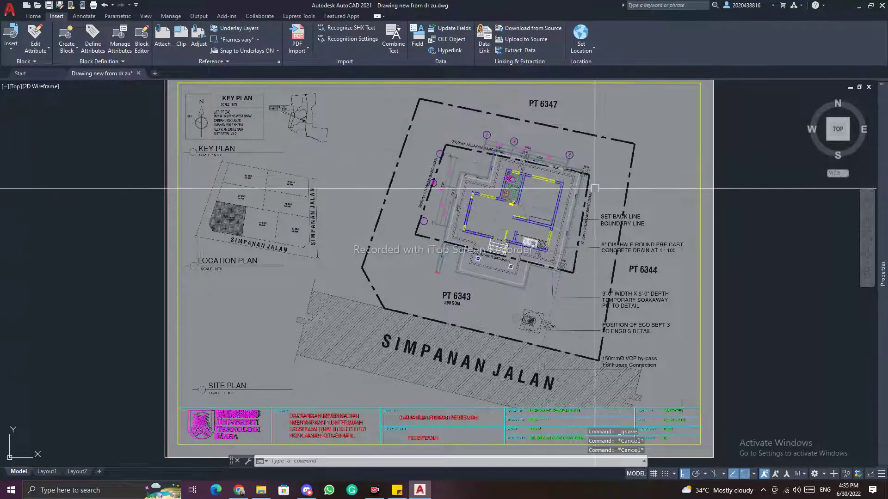
middle_drag(595, 188, 475, 210)
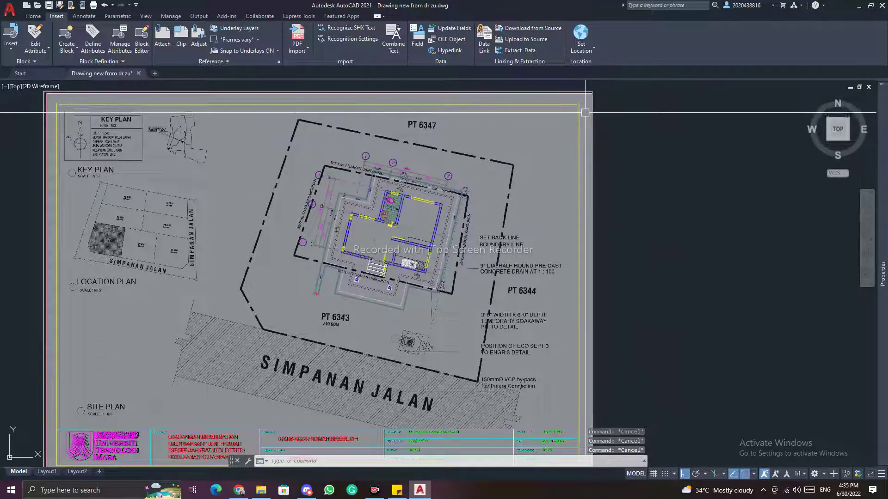
Set the fade of the scanned site plan image to 70.
scroll(584, 99, up, 5)
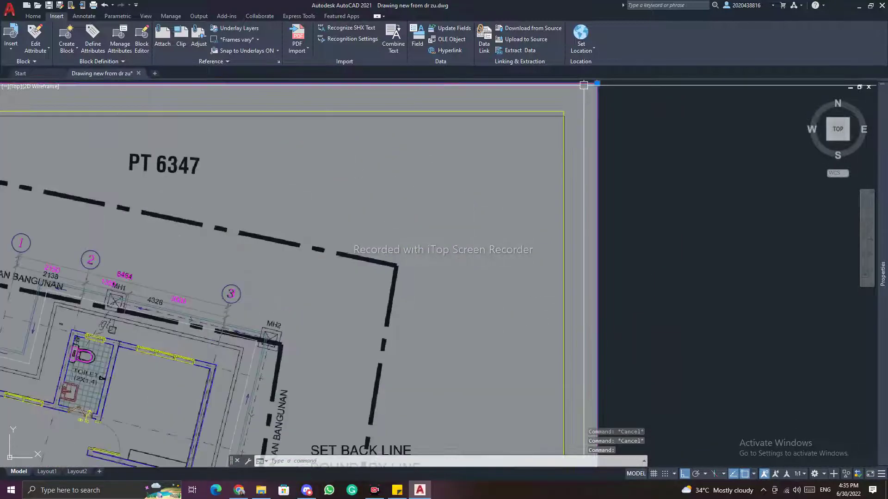
click(584, 85)
drag(26, 50, 38, 50)
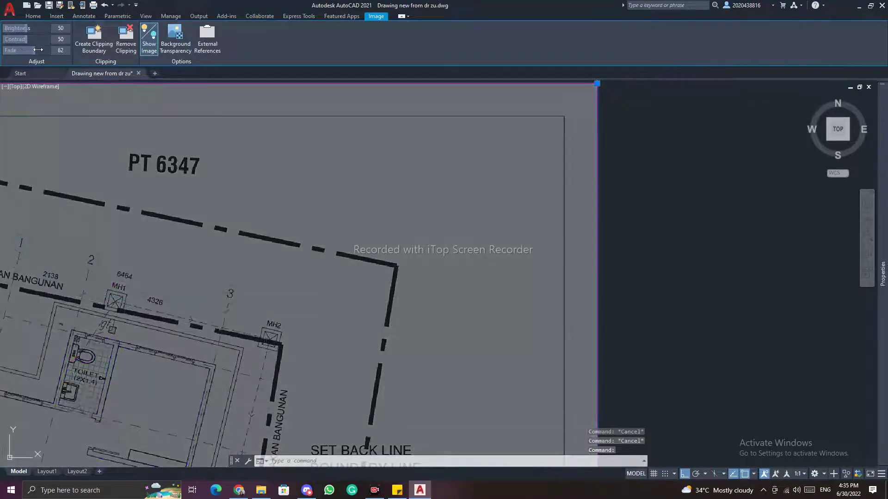
key(Escape)
key(Escape)
key(Escape)
click(670, 180)
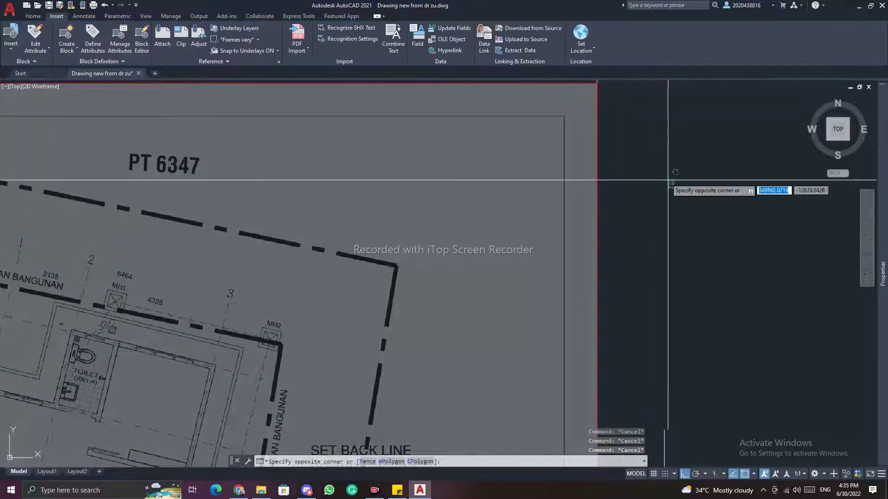
key(Escape)
key(Escape)
Send the scanned site plan image to the back of the draw order.
scroll(694, 186, down, 6)
middle_drag(641, 226, 553, 225)
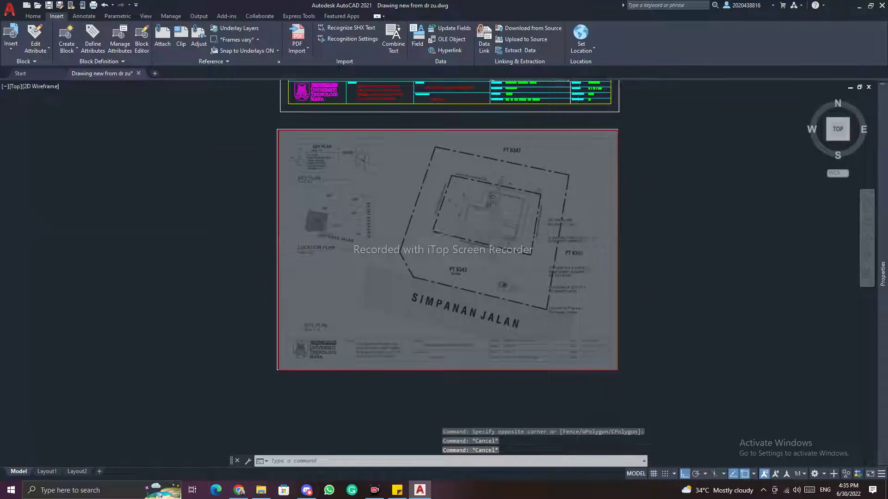
scroll(614, 239, up, 2)
scroll(638, 239, up, 4)
scroll(634, 230, down, 4)
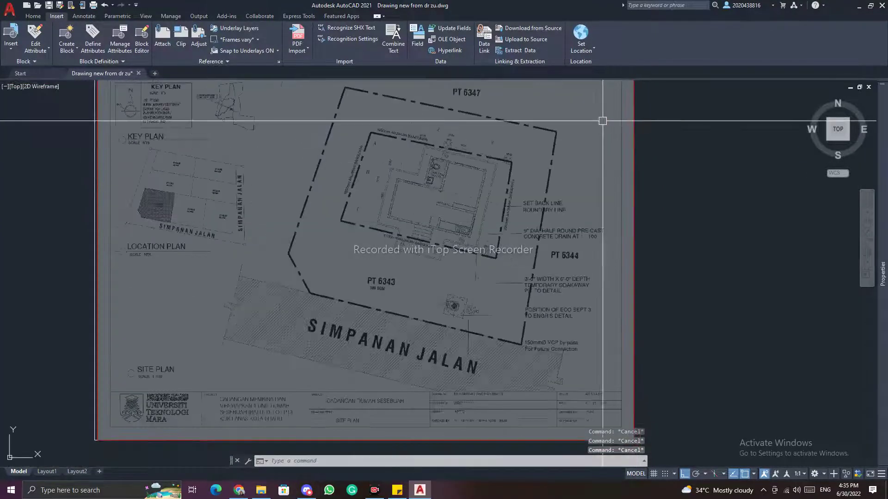
middle_drag(603, 121, 605, 194)
scroll(605, 194, up, 5)
click(611, 198)
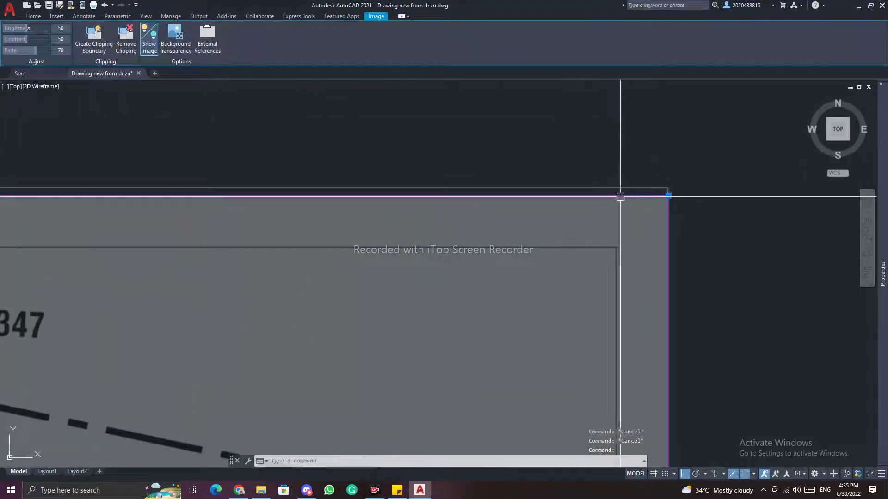
text(dr)
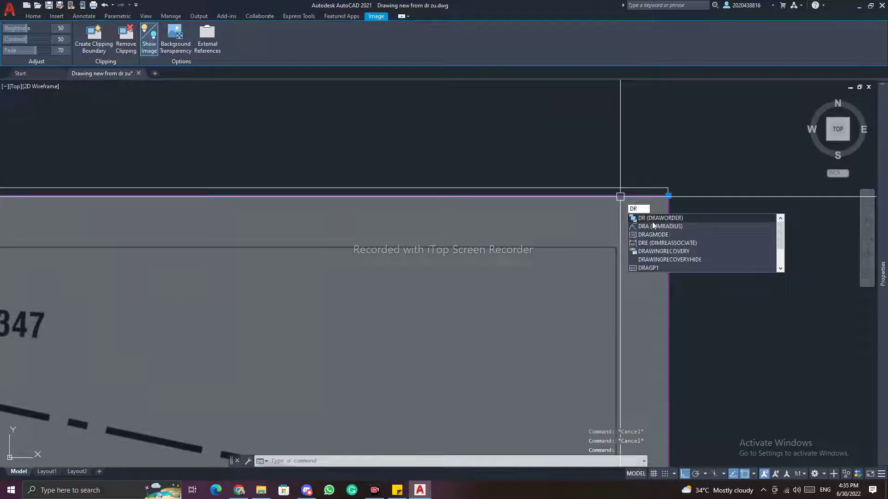
click(662, 219)
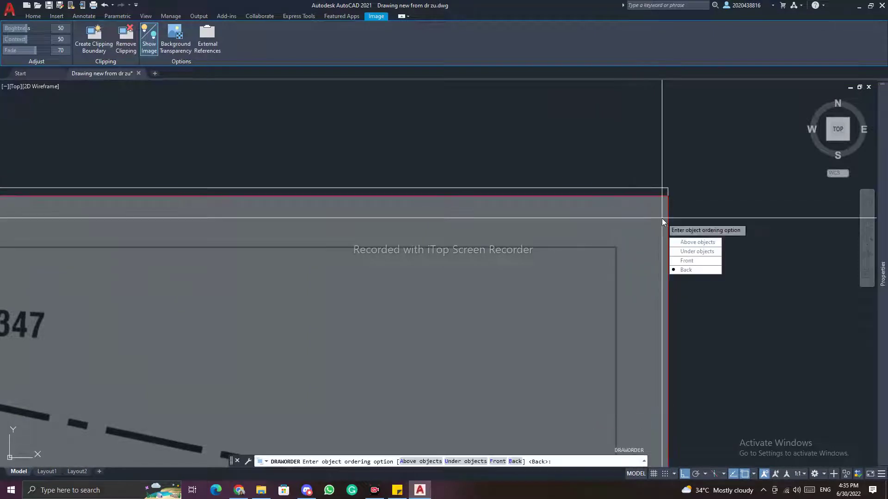
click(685, 271)
key(Escape)
key(Escape)
scroll(662, 214, down, 5)
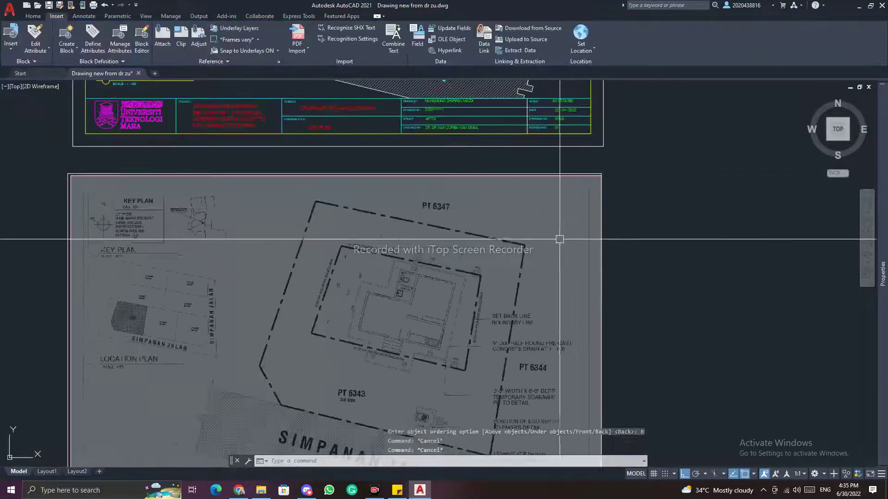
Bring the floor plan lying over the scanned site plan to the front of the draw order.
scroll(624, 266, down, 2)
click(624, 266)
key(Escape)
key(Escape)
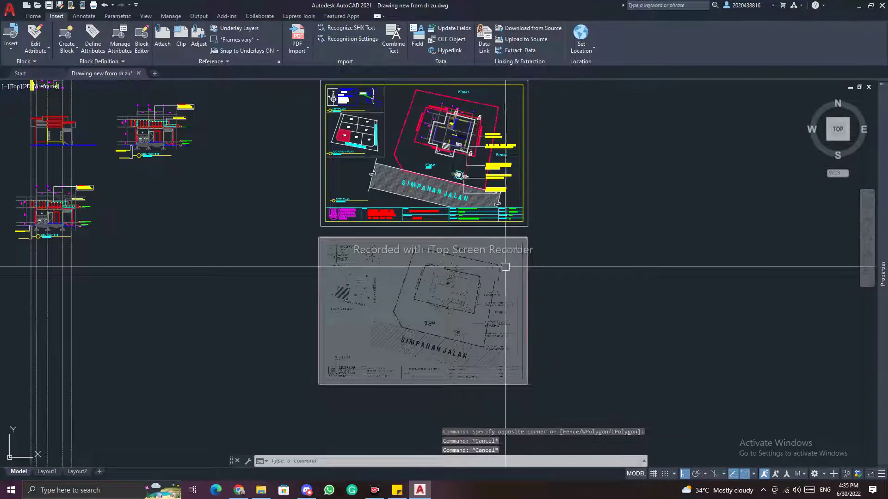
click(464, 287)
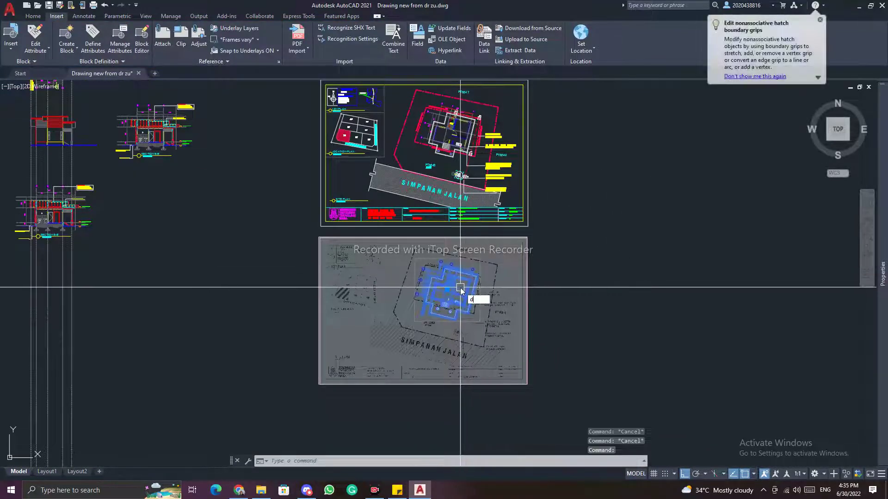
key(Return)
click(495, 333)
click(553, 269)
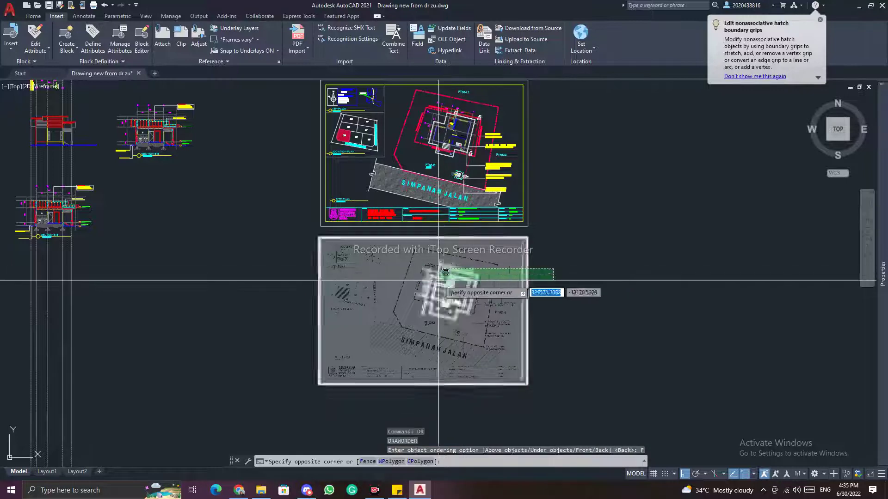
key(Escape)
key(Escape)
Move the floor plan by the outer corner of its toilet wall onto the matching toilet corner in the scanned site plan.
scroll(460, 282, up, 8)
click(470, 255)
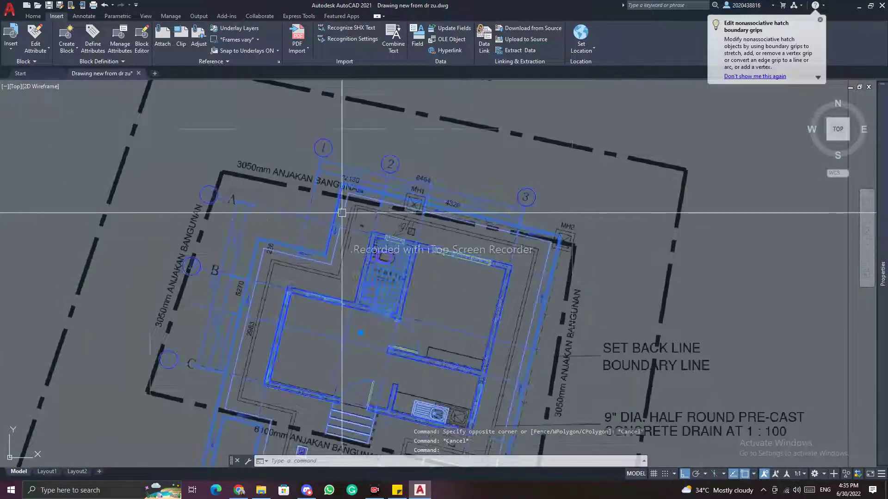
scroll(342, 213, down, 8)
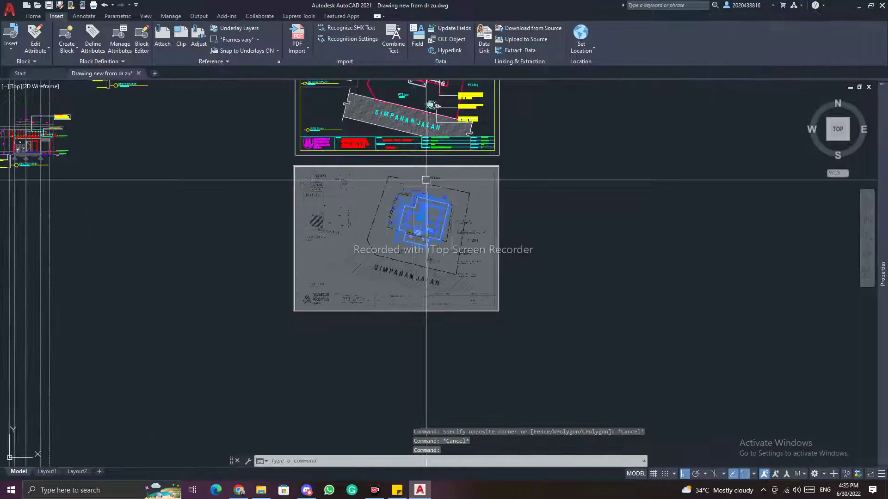
text(m)
key(Return)
scroll(453, 204, up, 4)
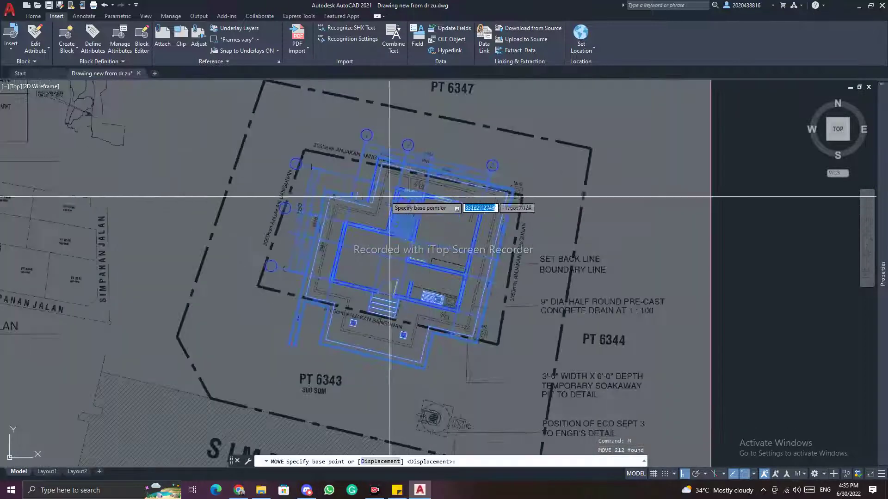
scroll(396, 199, up, 3)
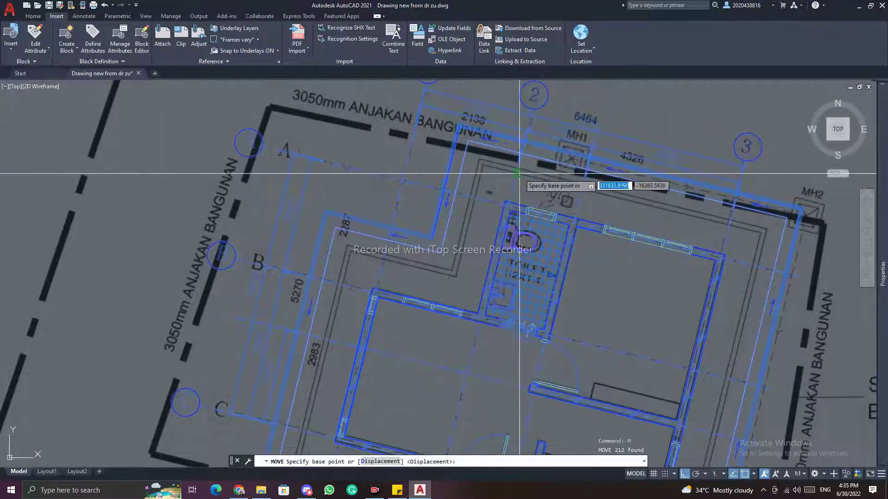
scroll(518, 173, down, 8)
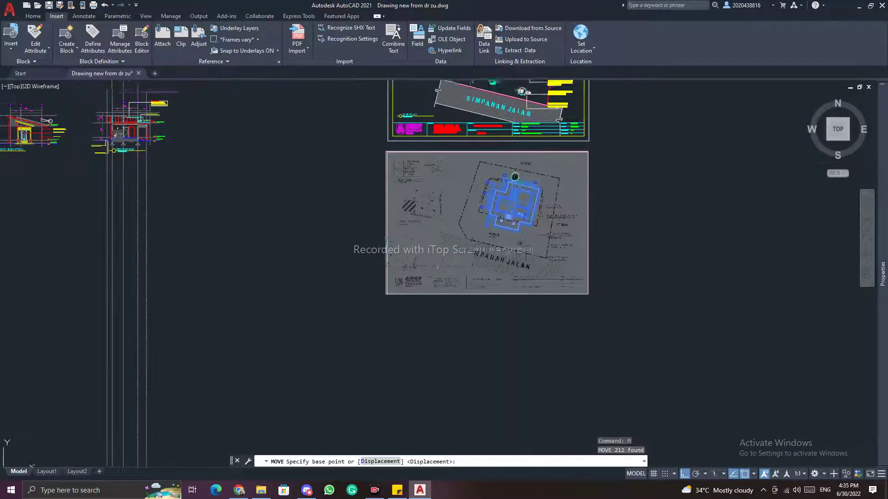
scroll(515, 176, up, 9)
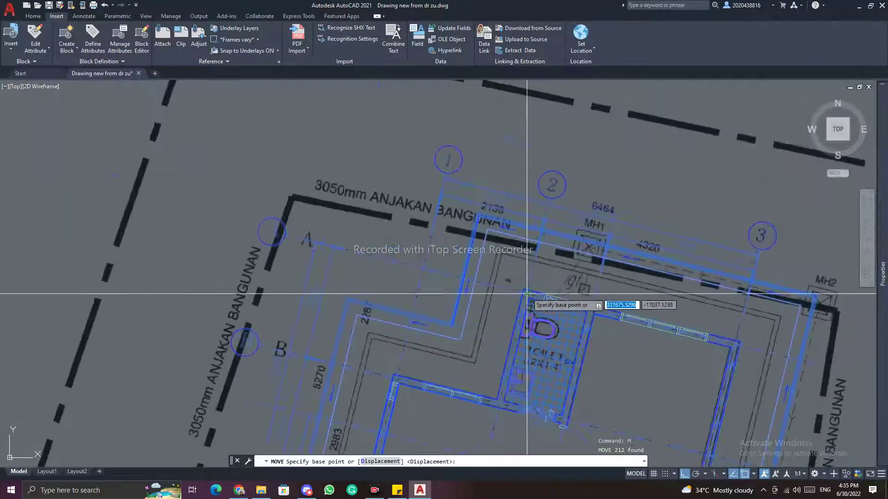
scroll(527, 294, up, 2)
click(521, 284)
scroll(521, 279, down, 5)
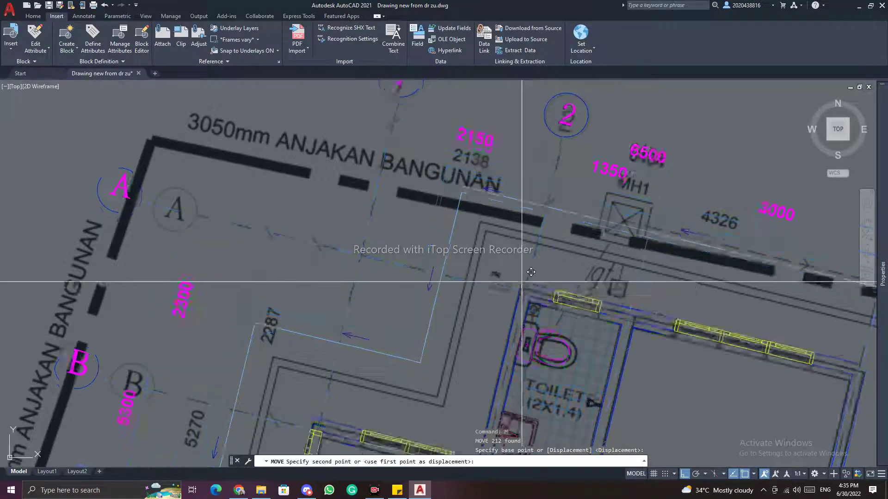
scroll(525, 273, up, 5)
scroll(527, 271, up, 2)
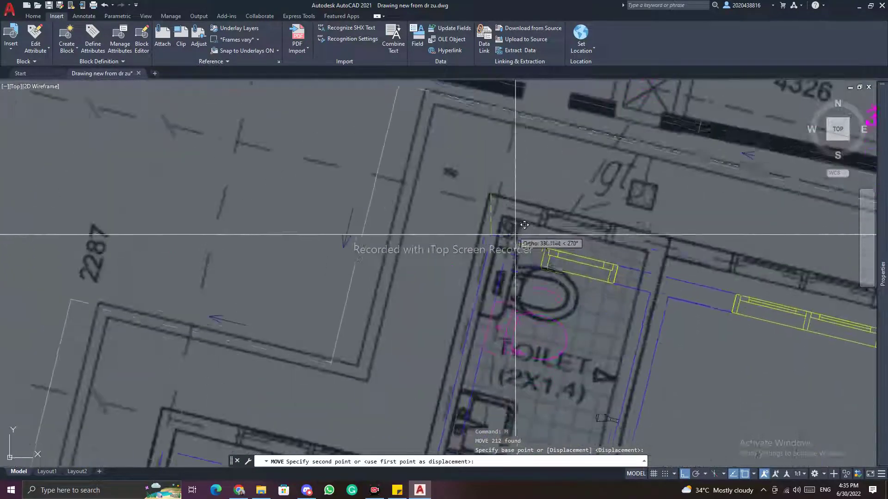
click(494, 194)
scroll(525, 215, down, 5)
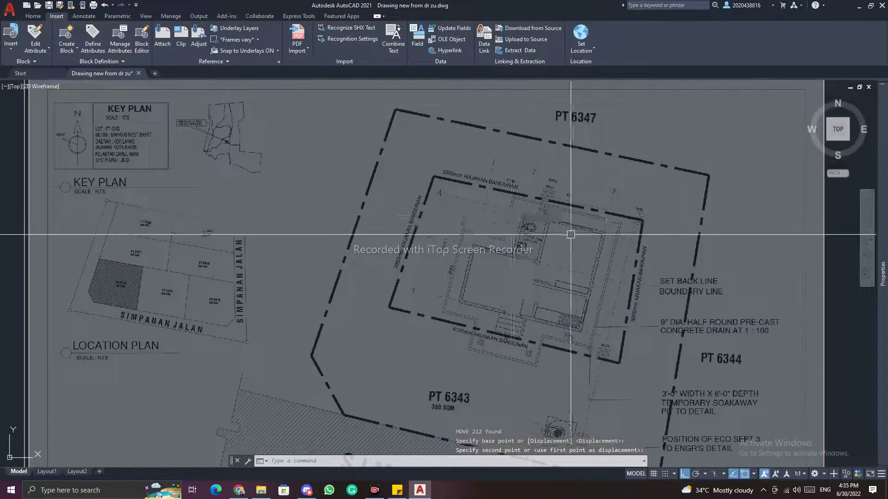
key(Escape)
key(Escape)
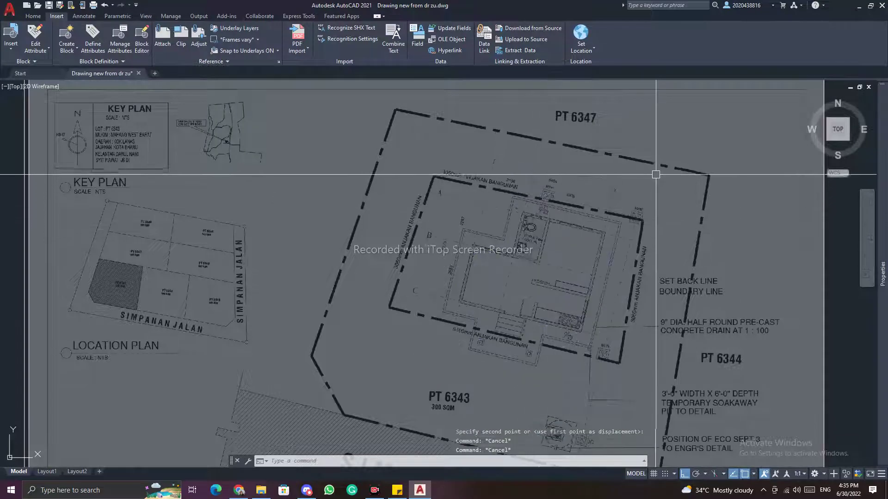
Move the floor plan off the scanned site plan into the empty space to its right.
scroll(531, 226, down, 5)
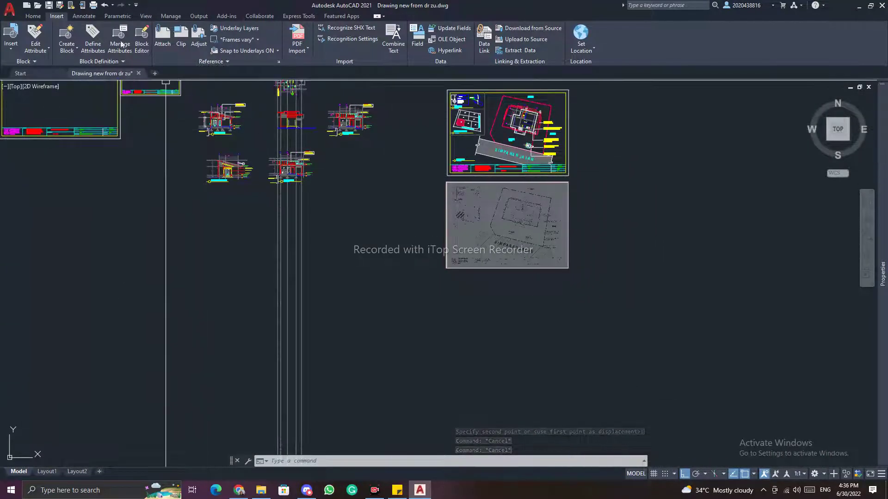
click(29, 17)
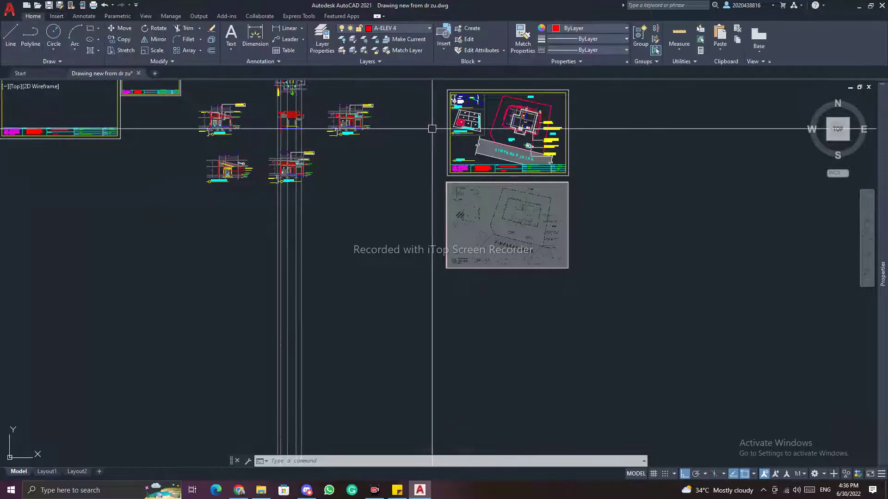
text(m)
key(Return)
click(515, 211)
click(620, 224)
key(Escape)
key(Escape)
click(619, 225)
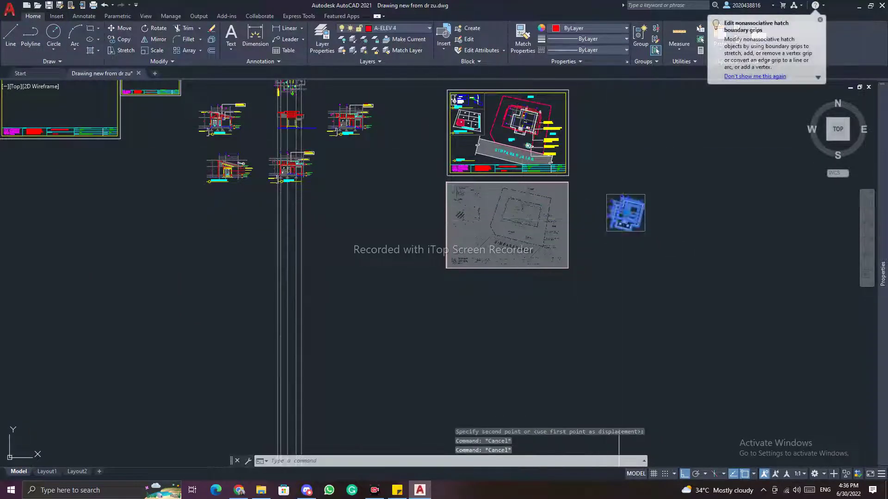
scroll(602, 204, up, 5)
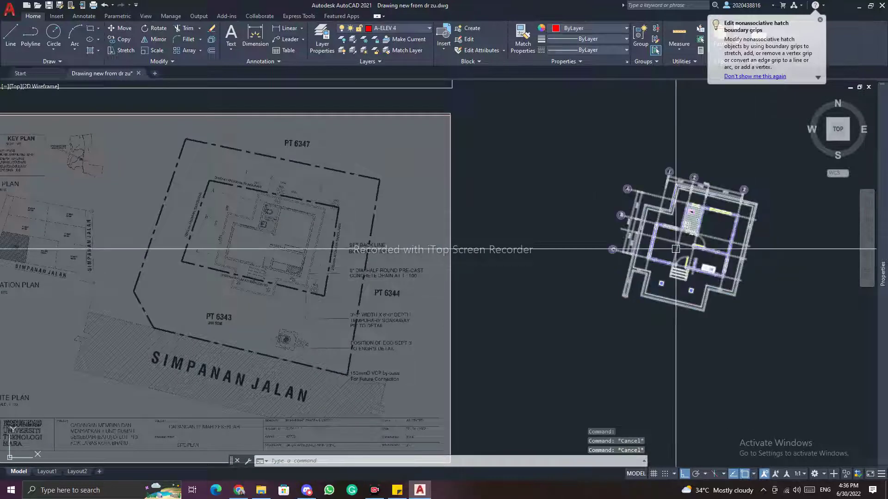
text(sr)
key(Return)
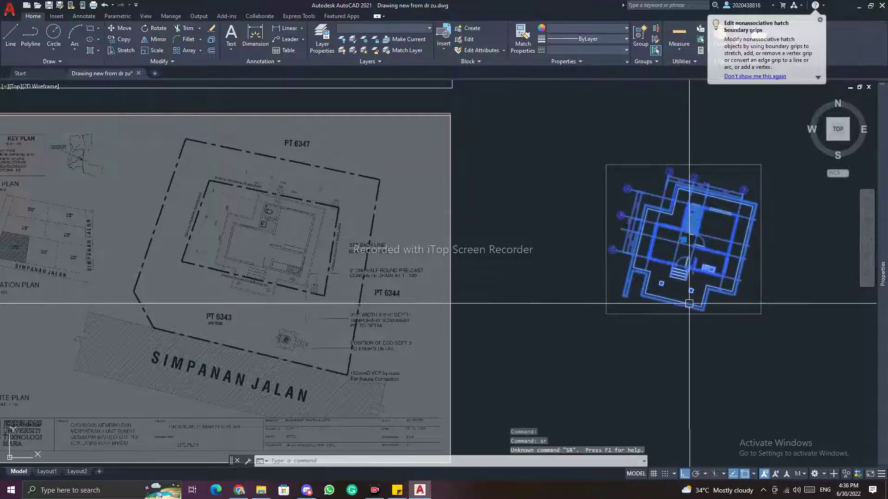
key(Escape)
key(Escape)
Bring the floor plan beside the scanned site plan to the front of the draw order.
click(648, 258)
click(668, 254)
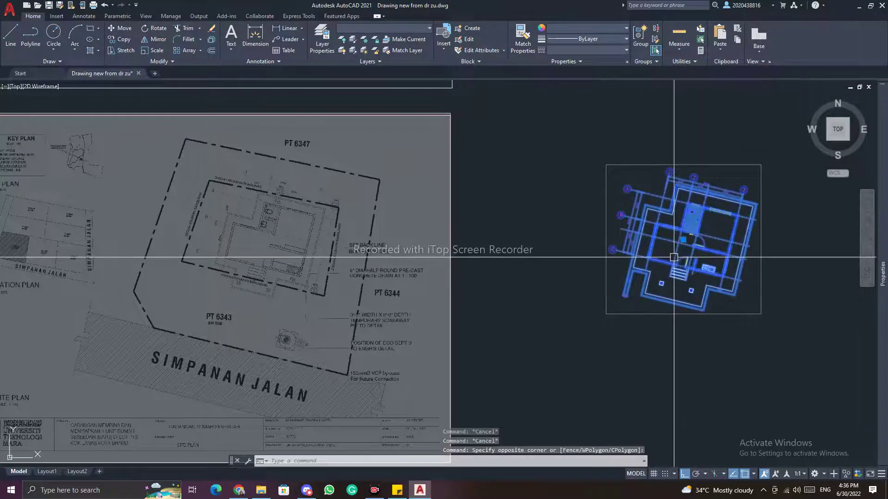
text(der)
key(Return)
click(701, 302)
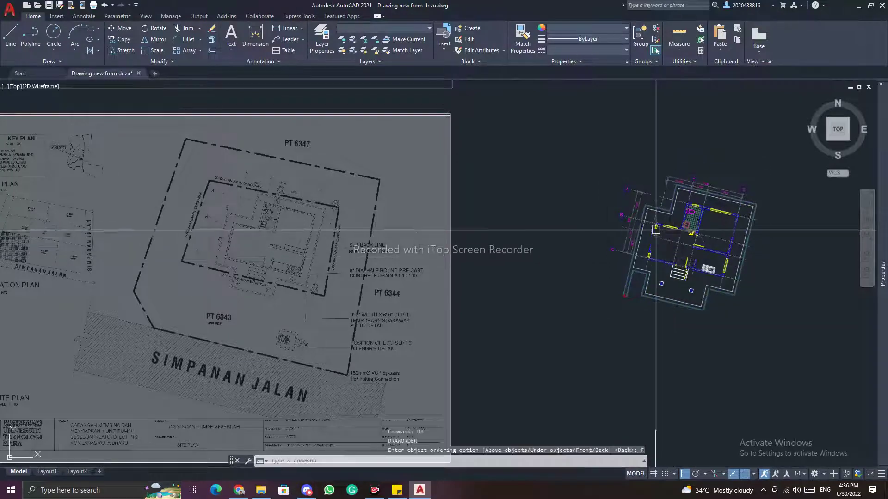
Move the floor plan back over the scanned site plan, placing its outer toilet wall corner on the scan's matching corner.
click(656, 225)
text(m)
key(Return)
scroll(658, 193, up, 7)
scroll(667, 190, down, 3)
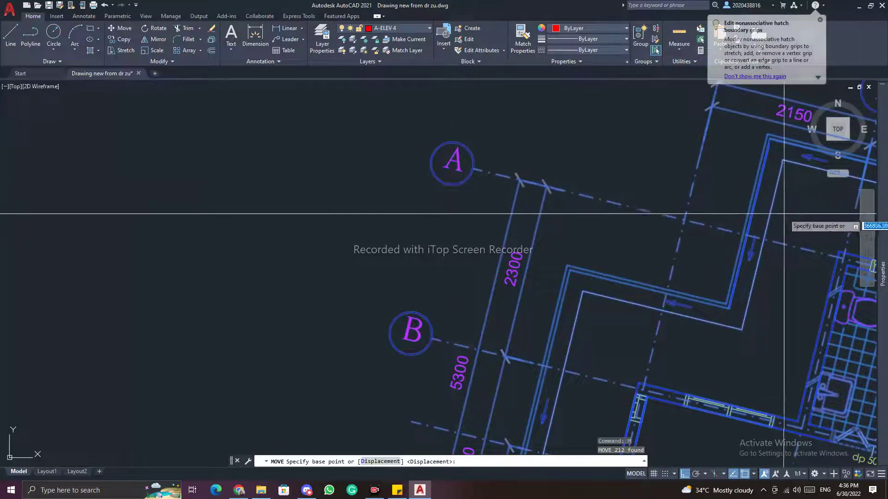
click(644, 214)
scroll(604, 210, down, 5)
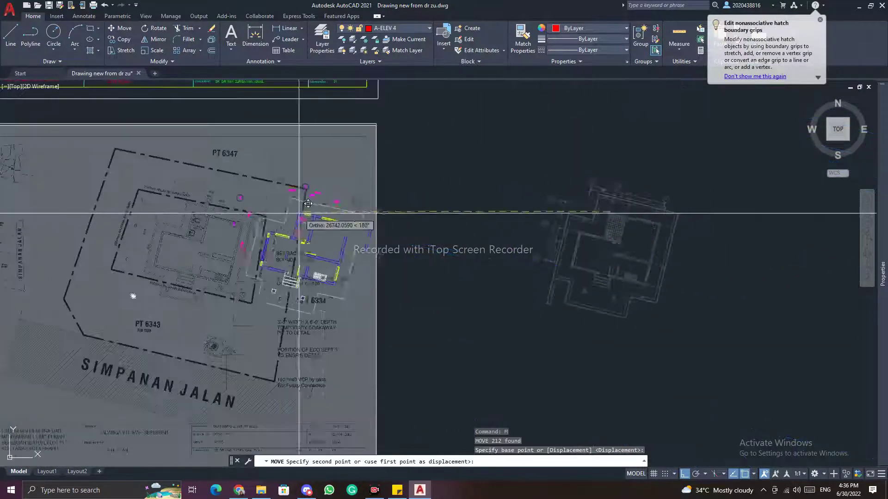
scroll(466, 195, up, 6)
scroll(459, 202, up, 3)
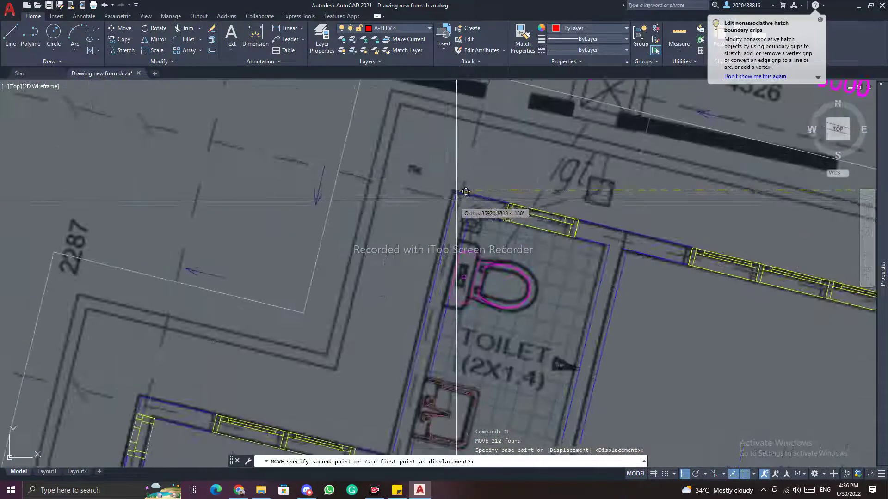
click(453, 191)
scroll(555, 198, down, 5)
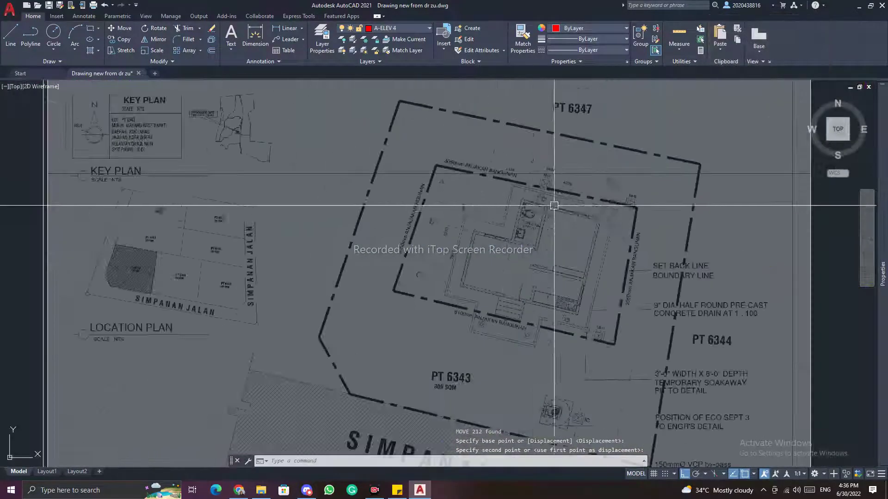
key(Escape)
key(Escape)
scroll(564, 174, down, 3)
scroll(560, 154, up, 4)
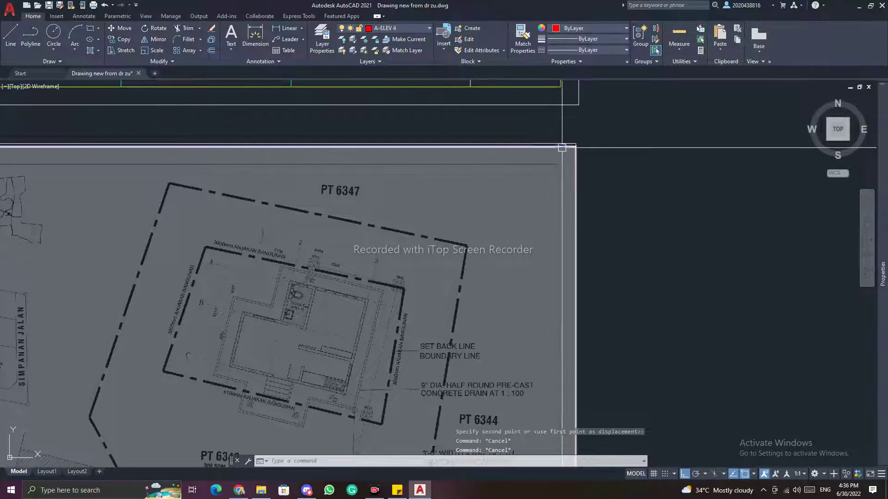
key(Escape)
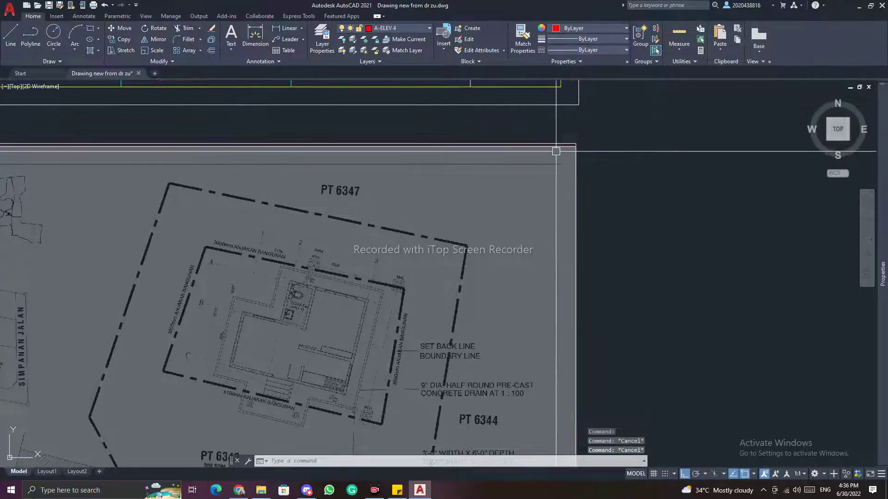
scroll(557, 139, up, 4)
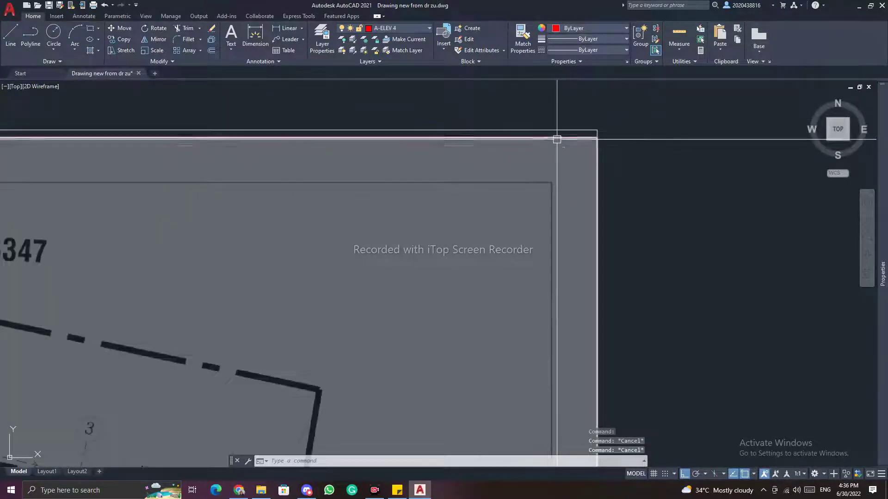
click(57, 17)
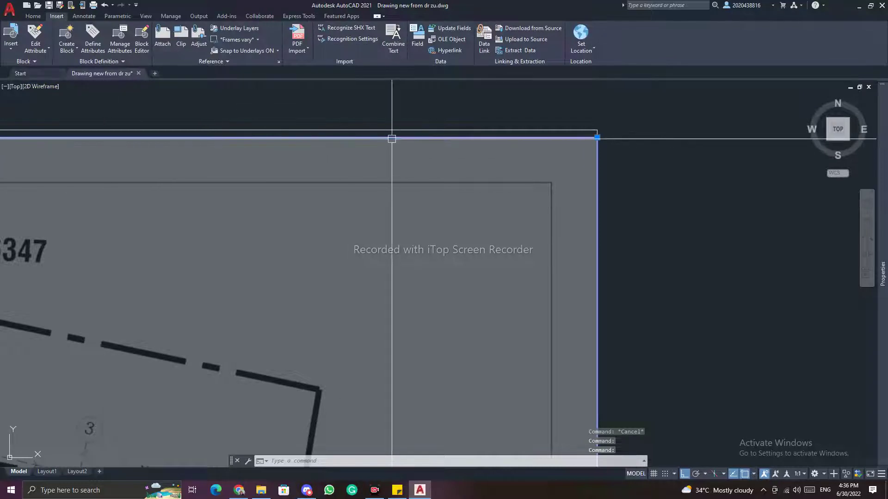
key(Escape)
key(Escape)
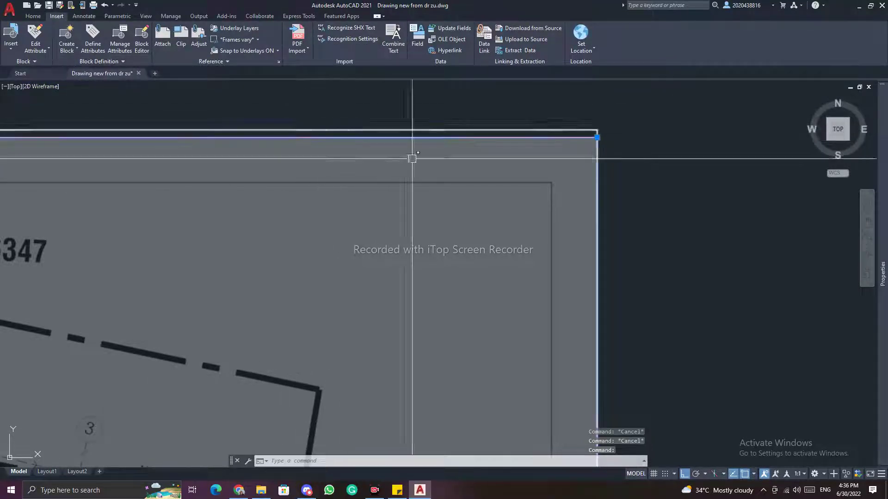
key(Escape)
key(Escape)
click(620, 214)
click(516, 183)
scroll(466, 190, down, 5)
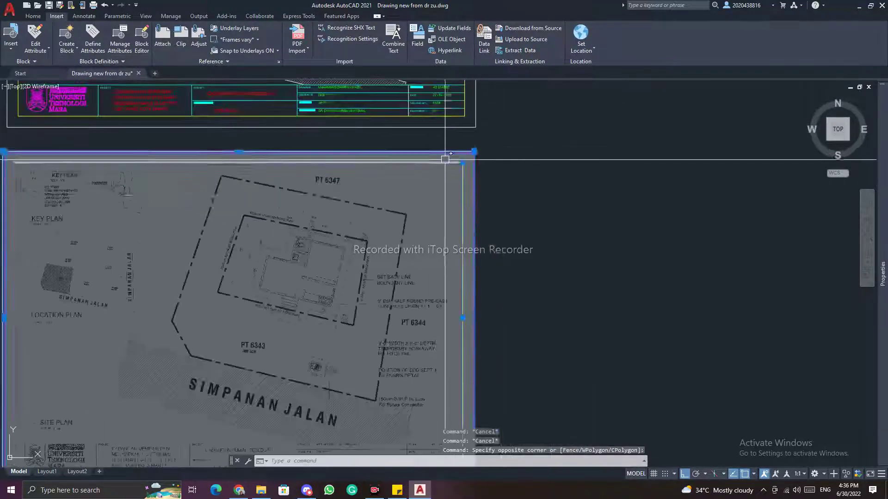
key(Escape)
key(Escape)
scroll(451, 155, up, 4)
click(468, 145)
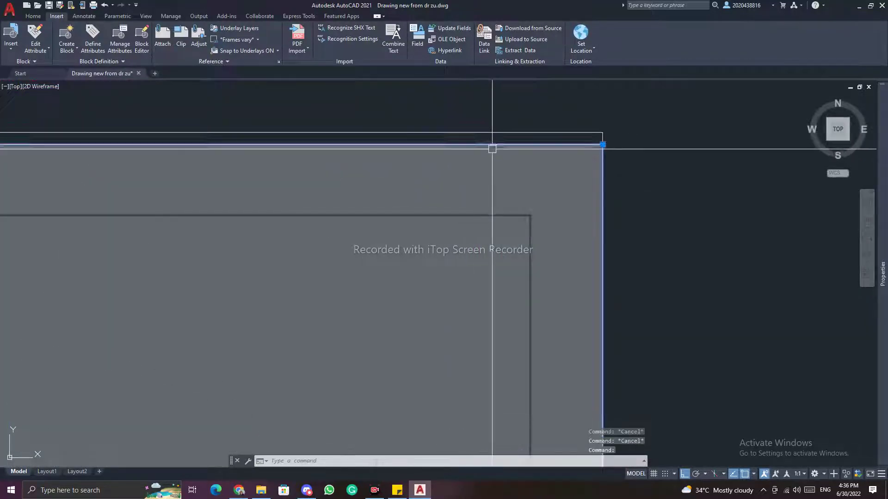
scroll(493, 152, down, 3)
key(Escape)
key(Escape)
scroll(379, 175, down, 6)
scroll(398, 176, up, 4)
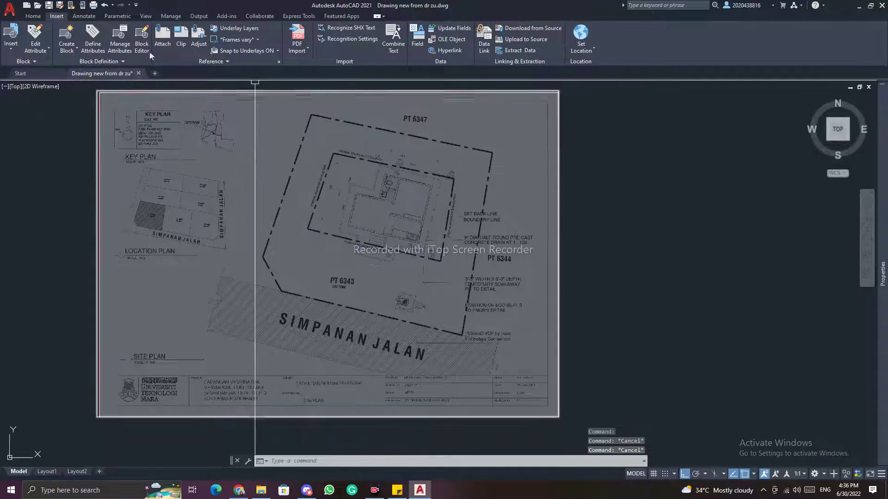
Start a polyline at the scanned site boundary's upper-left corner, with ortho off and starting and ending widths of 30.
click(33, 16)
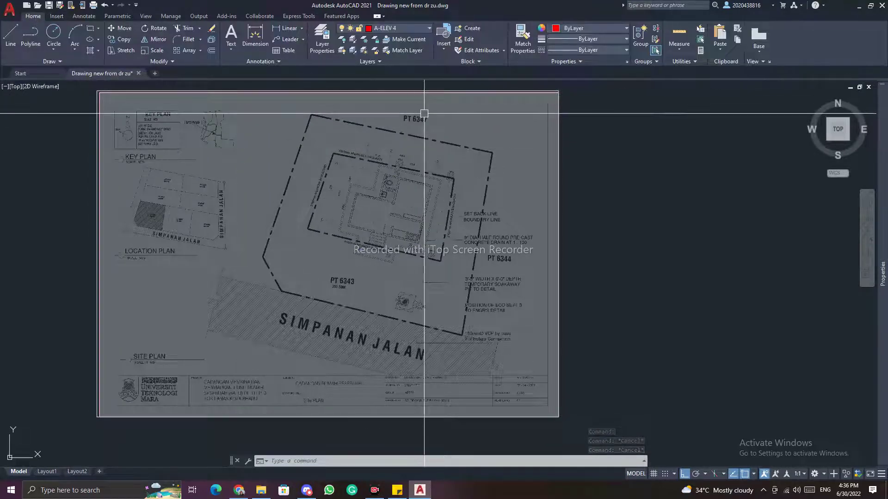
middle_drag(320, 145, 384, 185)
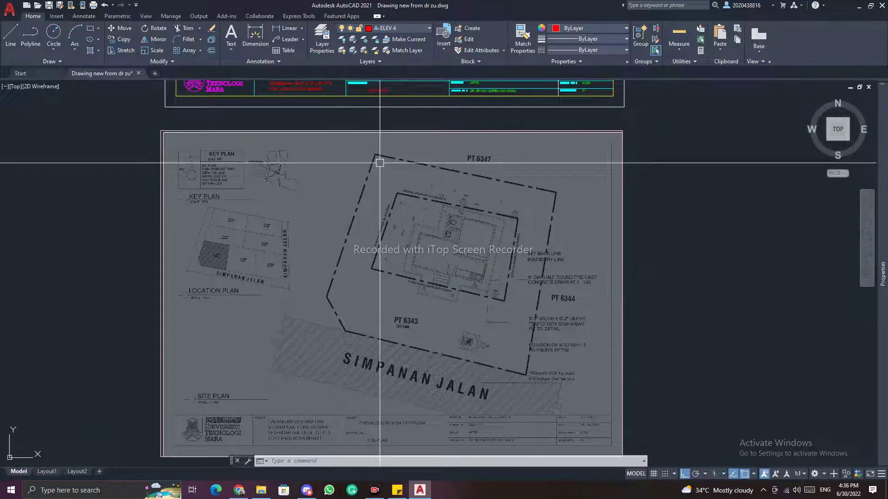
key(Escape)
key(Escape)
key(Escape)
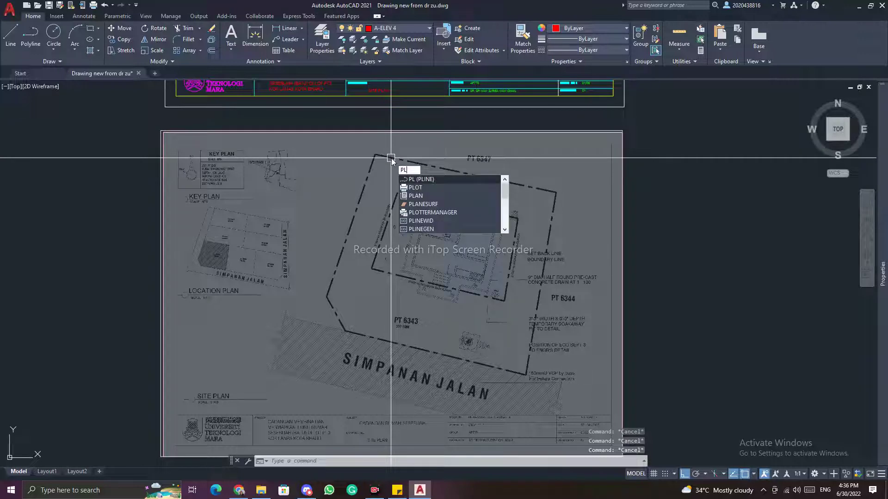
key(Return)
scroll(389, 156, up, 4)
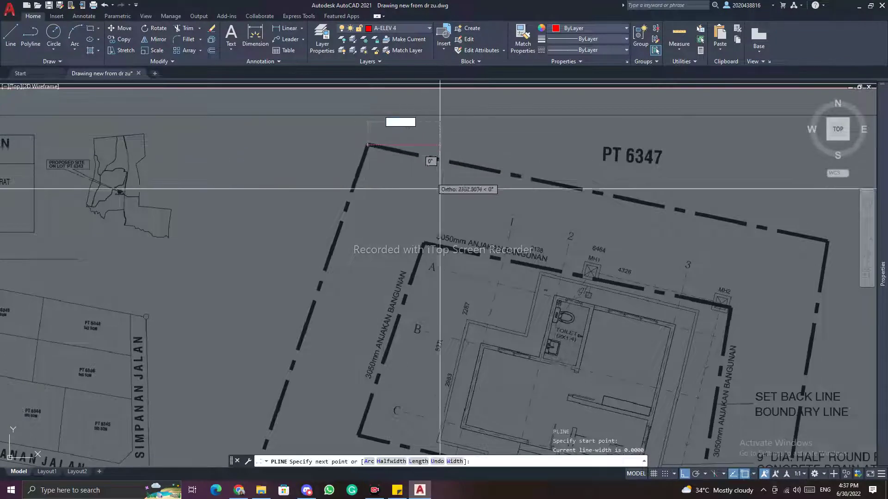
key(F8)
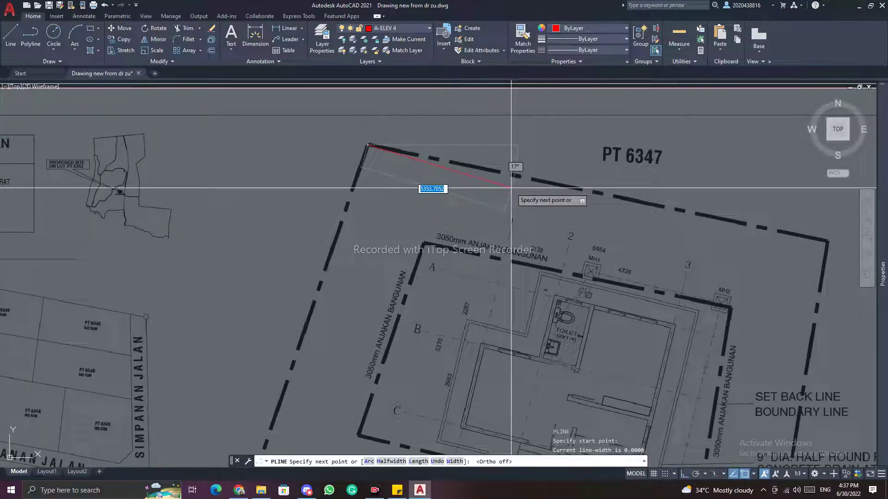
text(w)
key(Return)
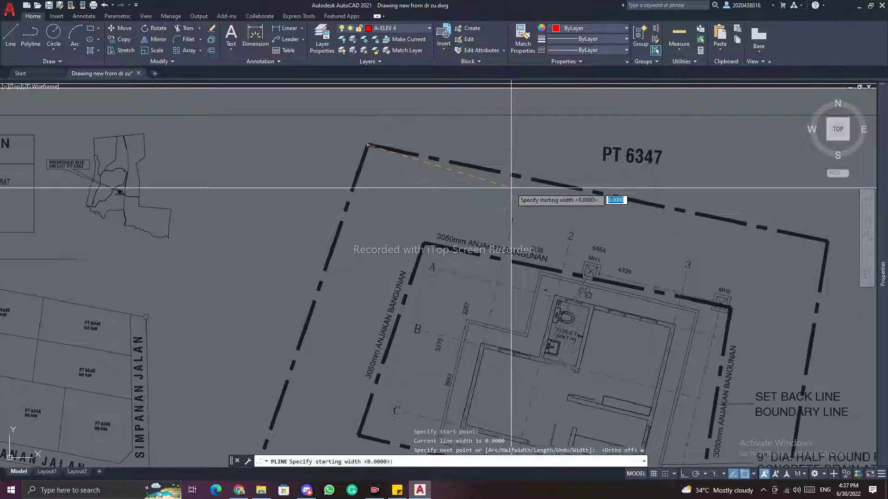
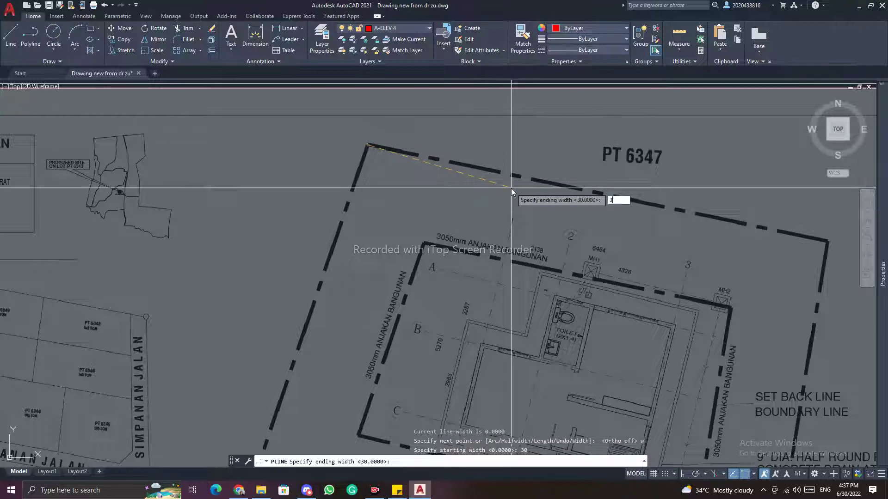
key(Return)
Trace the scanned boundary along its PT 6347 side and down its PT 6344 side to the corner at the road reserve.
scroll(493, 170, up, 5)
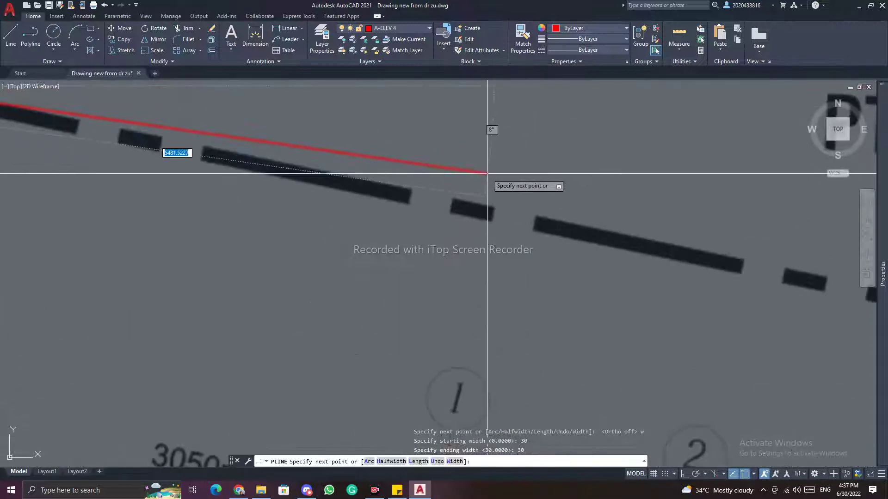
scroll(472, 178, down, 5)
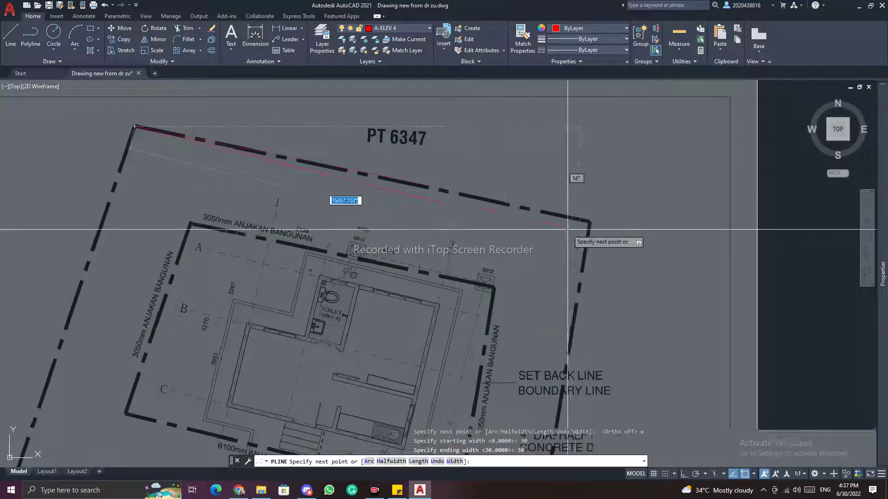
scroll(618, 209, up, 5)
click(623, 210)
scroll(619, 212, down, 5)
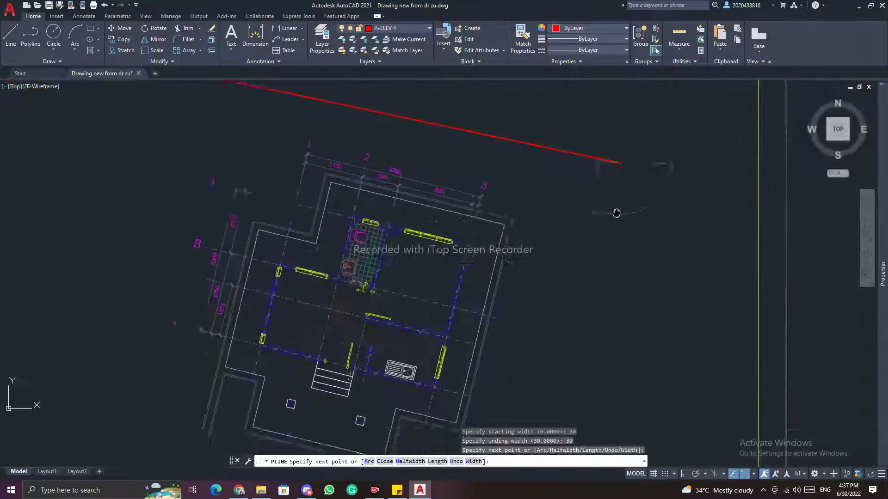
scroll(633, 145, up, 3)
scroll(590, 269, up, 4)
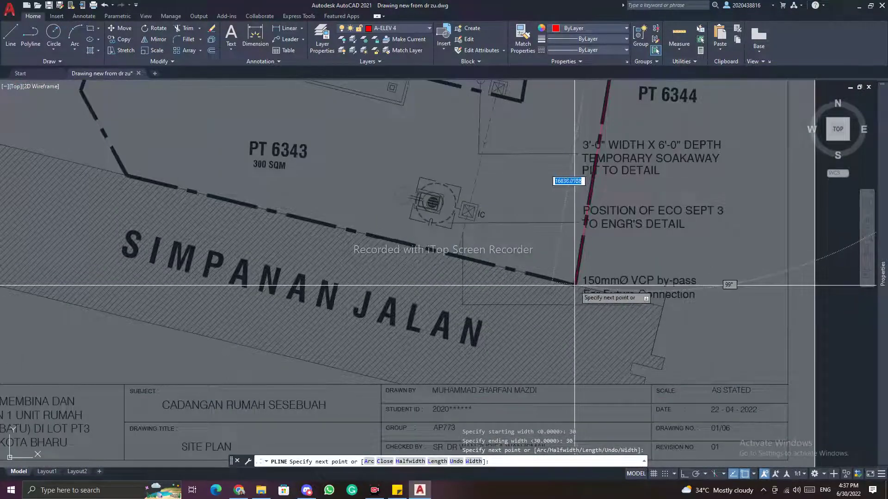
click(575, 286)
Continue the polyline along the road reserve and the short splayed edge, closing it at the boundary's starting corner.
scroll(426, 248, down, 5)
scroll(416, 248, up, 4)
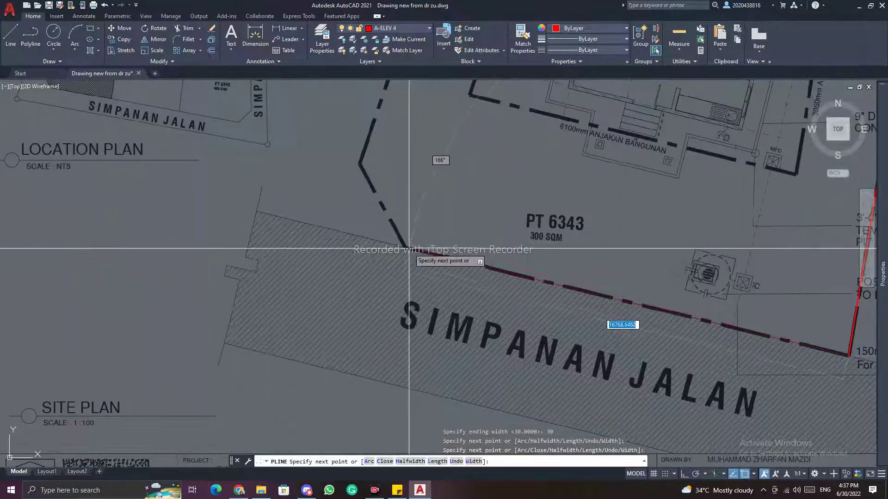
click(407, 248)
scroll(406, 247, up, 4)
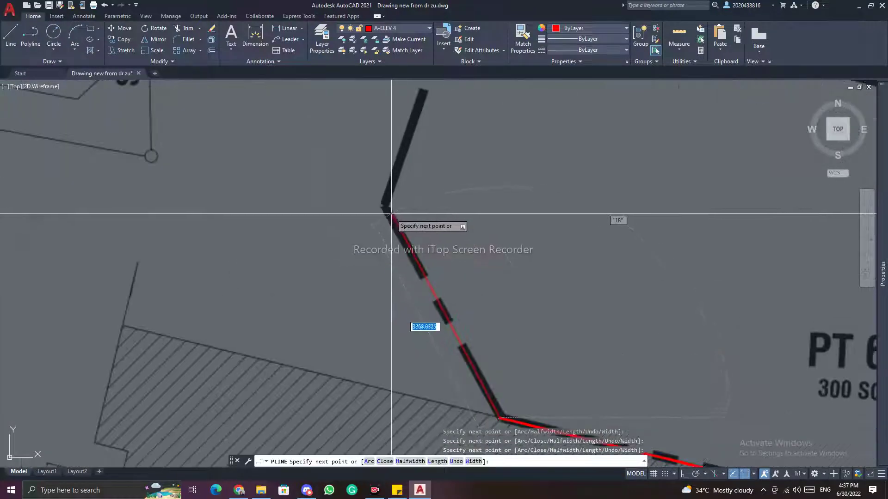
click(391, 213)
scroll(397, 204, down, 5)
scroll(412, 223, up, 3)
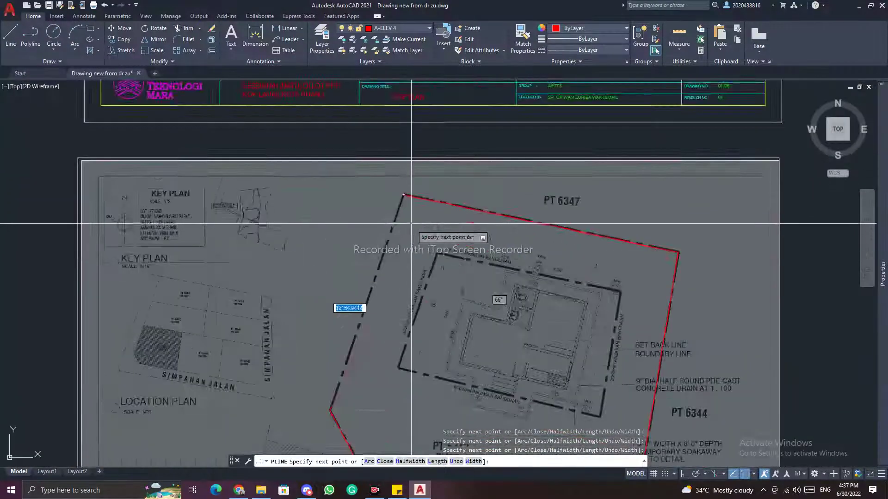
key(Escape)
key(Escape)
key(Escape)
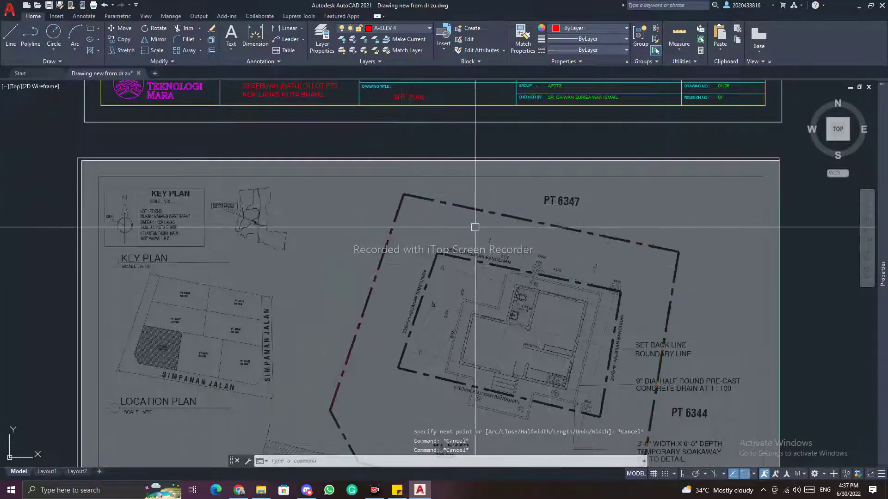
Set the traced site boundary's linetype to DASHDOT2.
click(433, 204)
scroll(396, 195, up, 4)
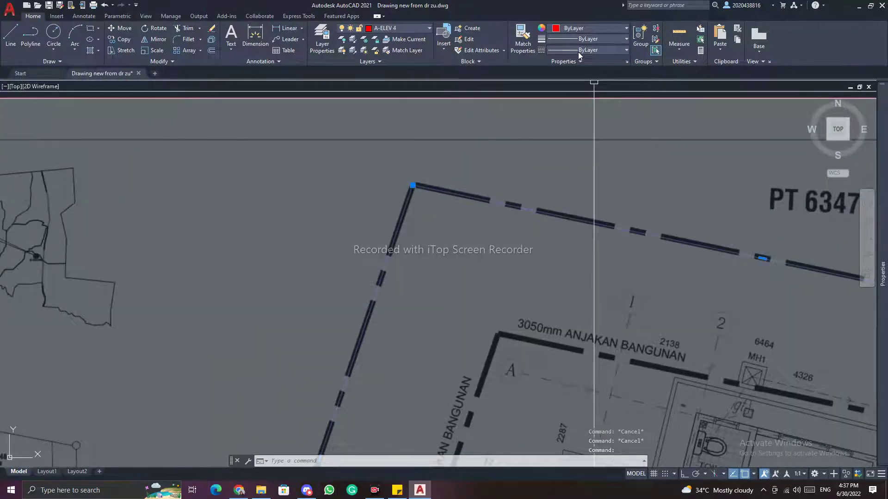
click(593, 40)
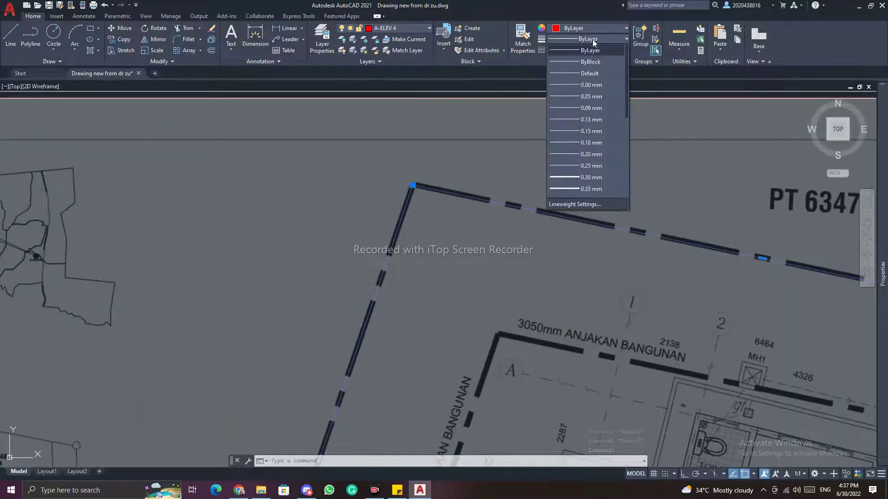
click(515, 68)
click(580, 50)
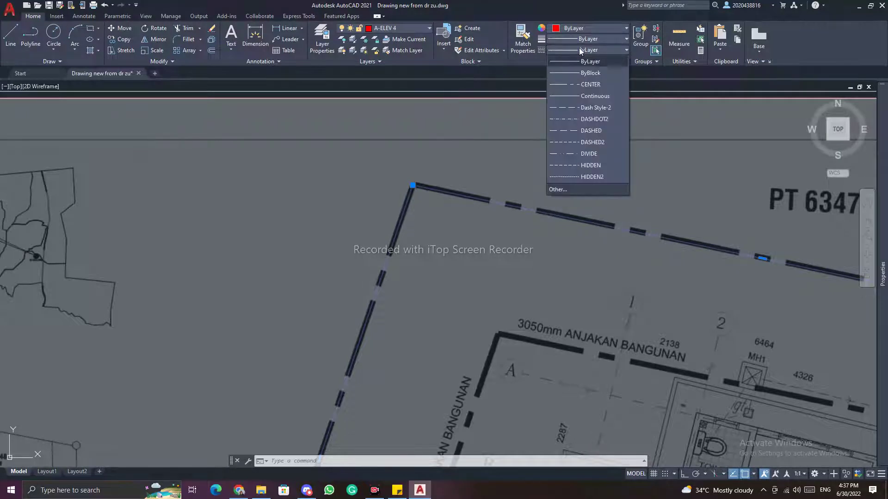
click(573, 119)
scroll(506, 206, up, 5)
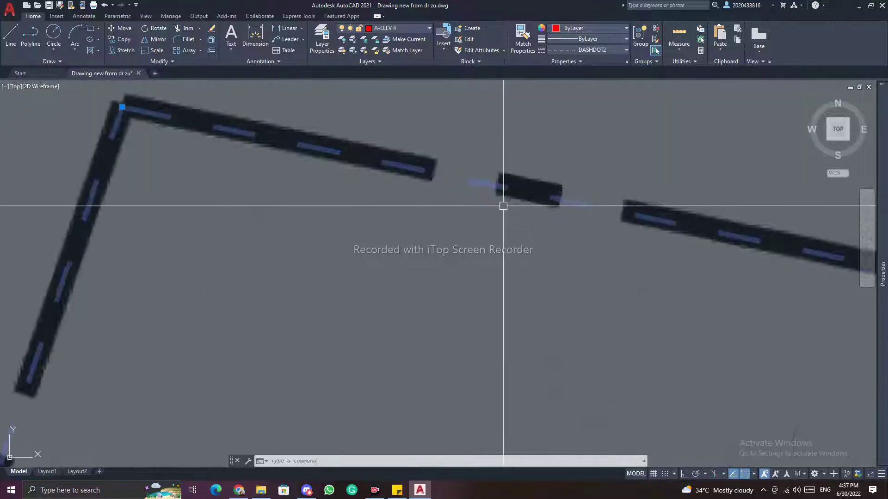
scroll(503, 206, down, 4)
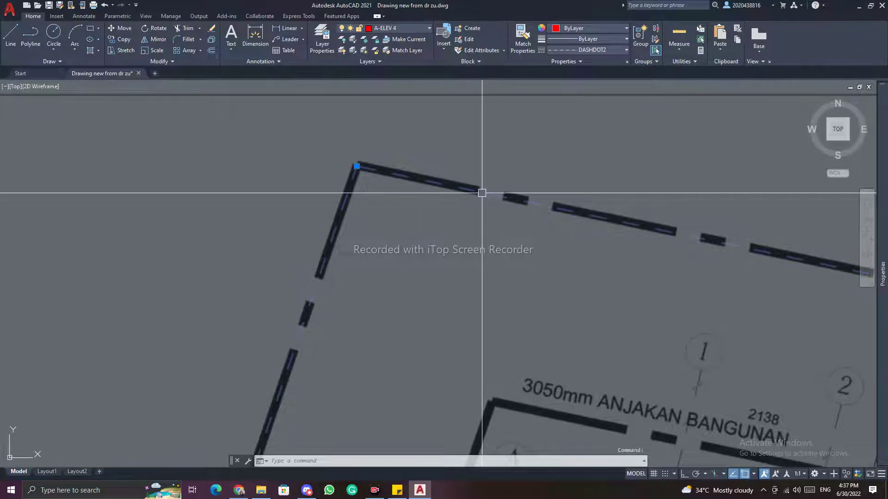
scroll(565, 125, down, 10)
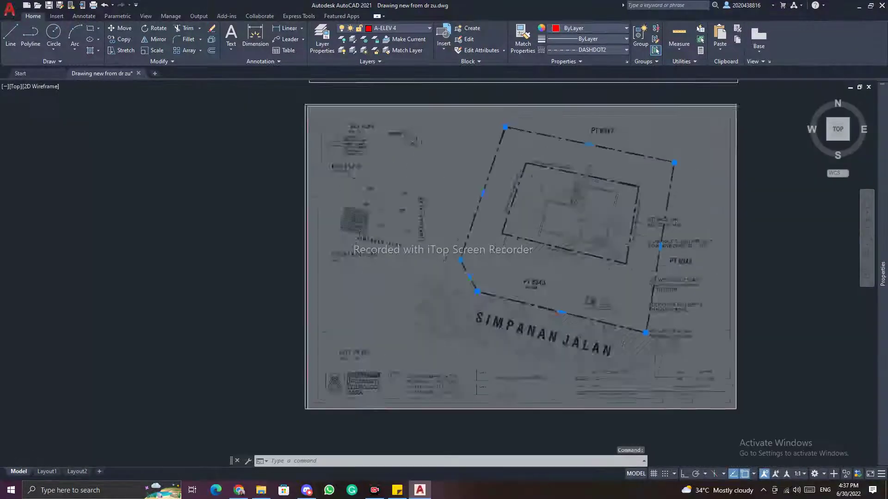
key(Escape)
key(Escape)
key(Escape)
Match the traced site boundary's properties to the red outer boundary of the completed site plan above the scan.
scroll(478, 127, up, 8)
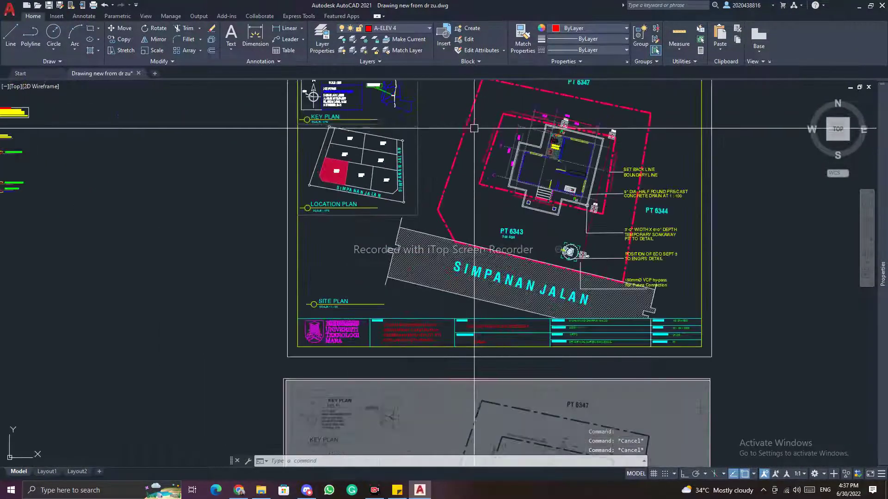
key(space)
click(466, 131)
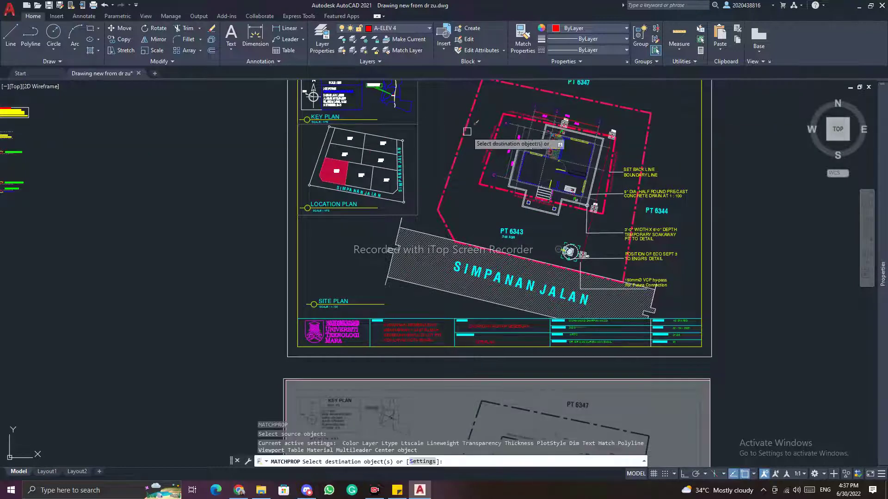
scroll(469, 133, down, 6)
scroll(481, 201, up, 6)
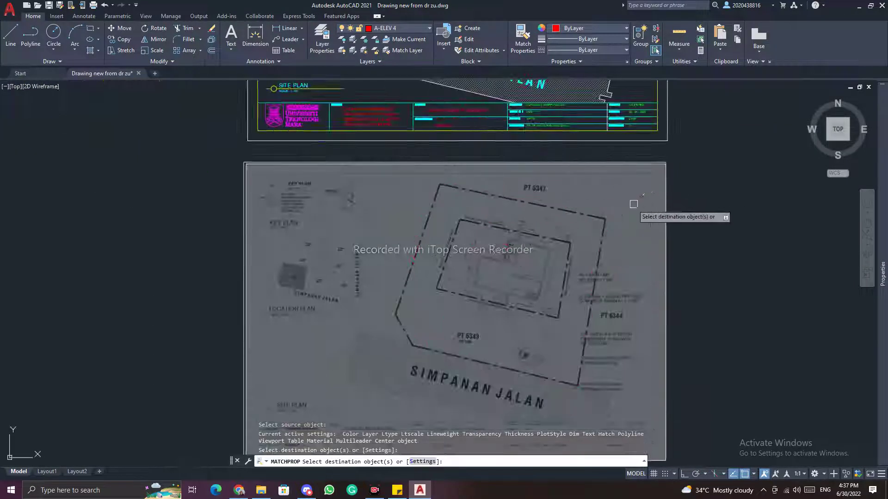
key(Escape)
key(Escape)
Send the white sheet border along the scanned site plan's edge to the back of the draw order.
scroll(650, 162, up, 6)
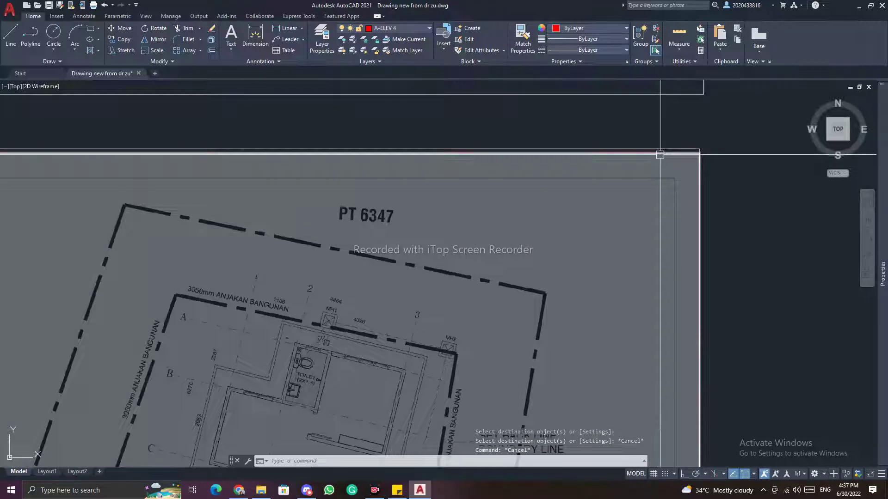
click(660, 152)
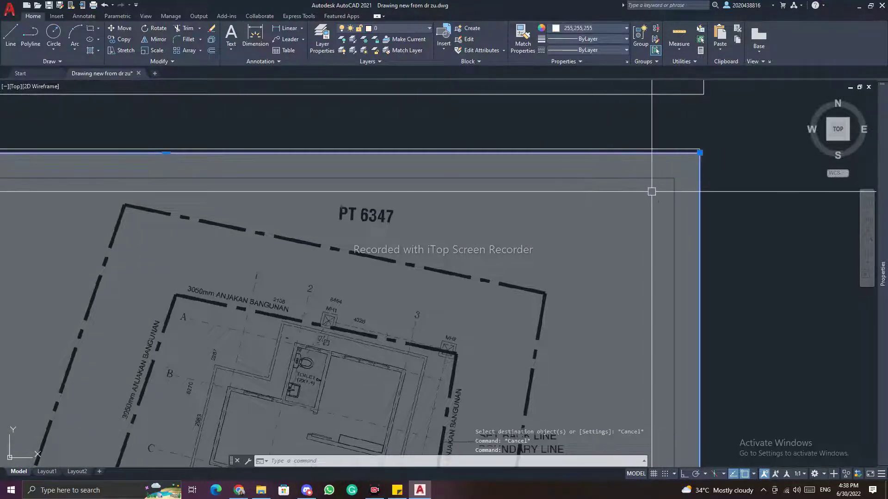
text(dr)
key(Return)
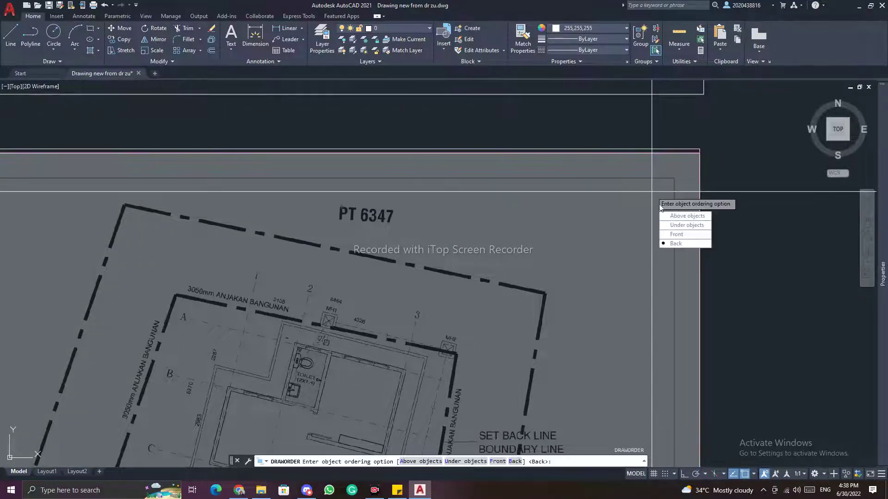
click(676, 243)
scroll(486, 154, down, 5)
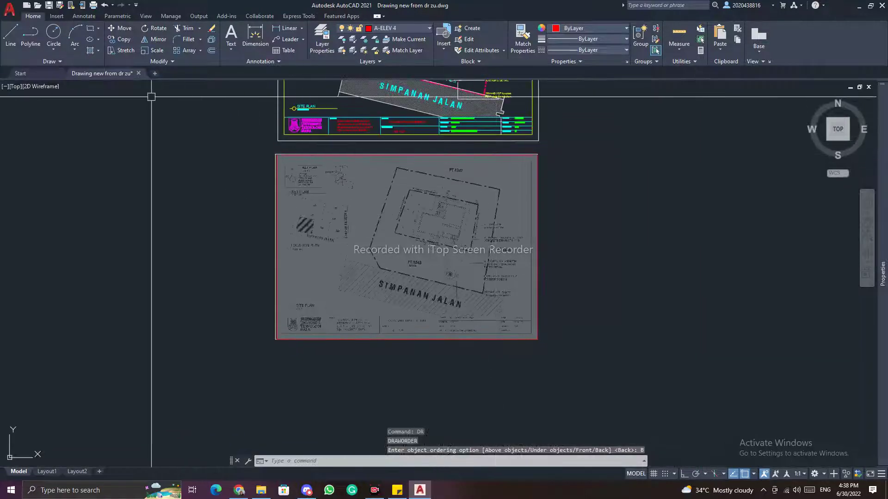
Move the scanned site plan image off the drawing sheet to the empty area east of it.
scroll(272, 160, up, 5)
click(290, 143)
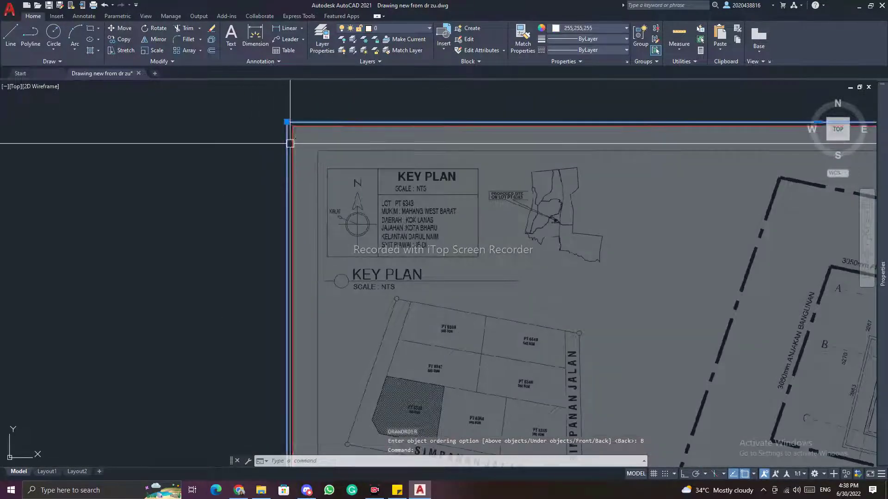
key(Escape)
key(Escape)
click(295, 132)
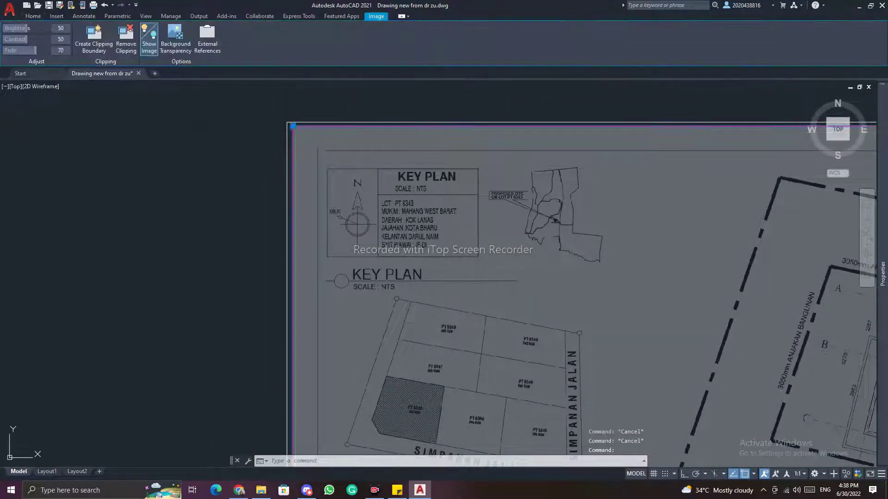
text(m)
key(Return)
click(293, 126)
scroll(317, 138, down, 10)
click(410, 140)
key(Escape)
key(Escape)
scroll(340, 144, up, 2)
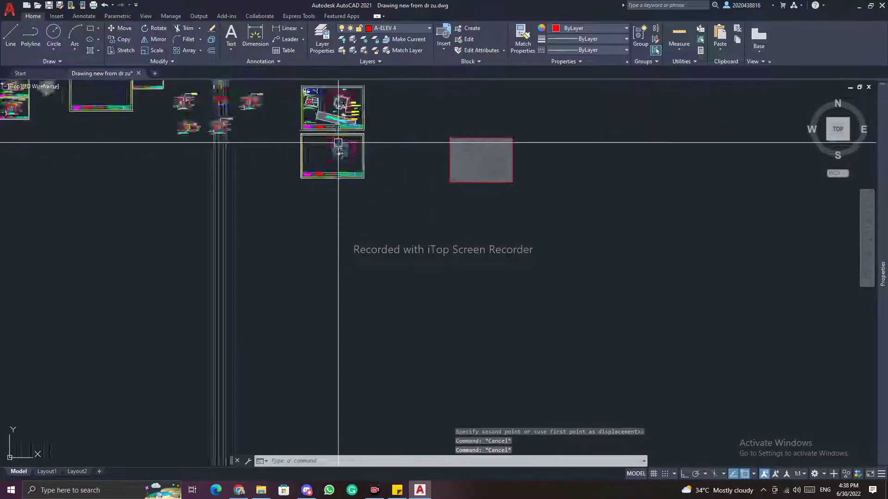
Move the scanned site plan image closer to the sheet so that it lies directly beside it.
scroll(338, 142, up, 8)
scroll(485, 167, down, 4)
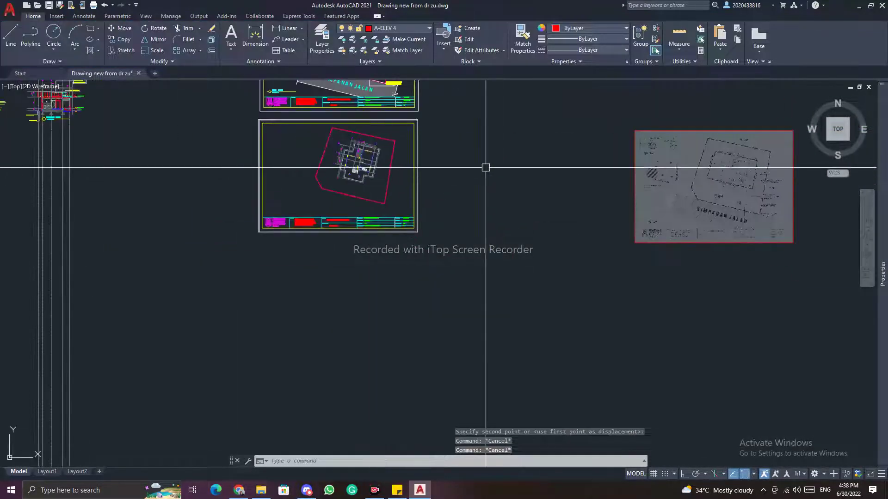
middle_drag(486, 167, 416, 182)
key(Escape)
middle_drag(686, 172, 483, 172)
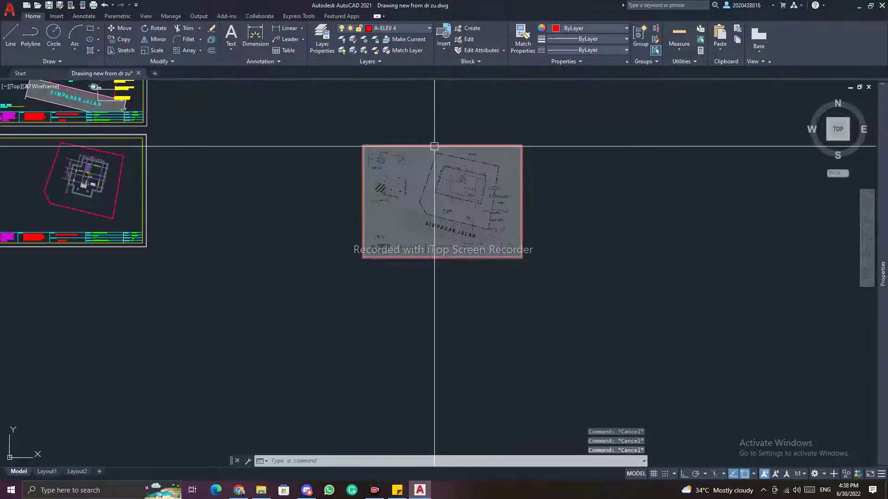
click(434, 146)
text(m)
key(Return)
click(396, 238)
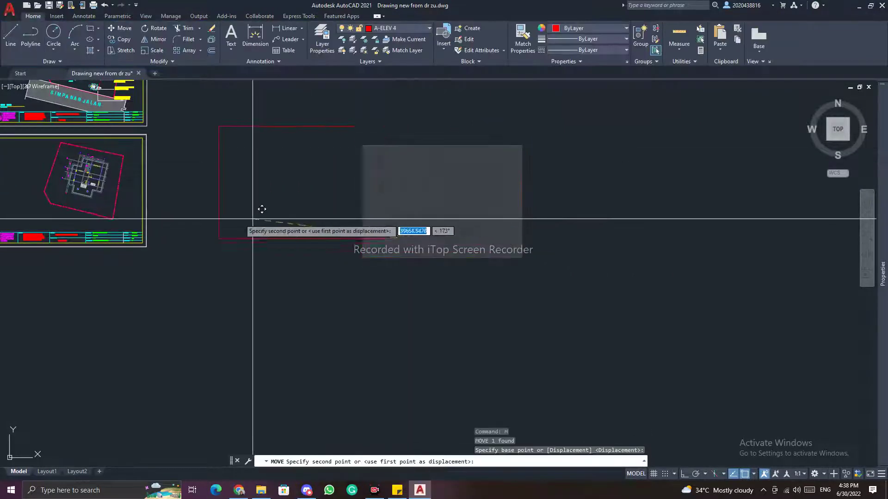
click(204, 215)
key(Escape)
key(Escape)
key(Escape)
Trace the upper and right edges of the scanned building setback line with a polyline, starting at its upper-left corner.
scroll(264, 185, up, 6)
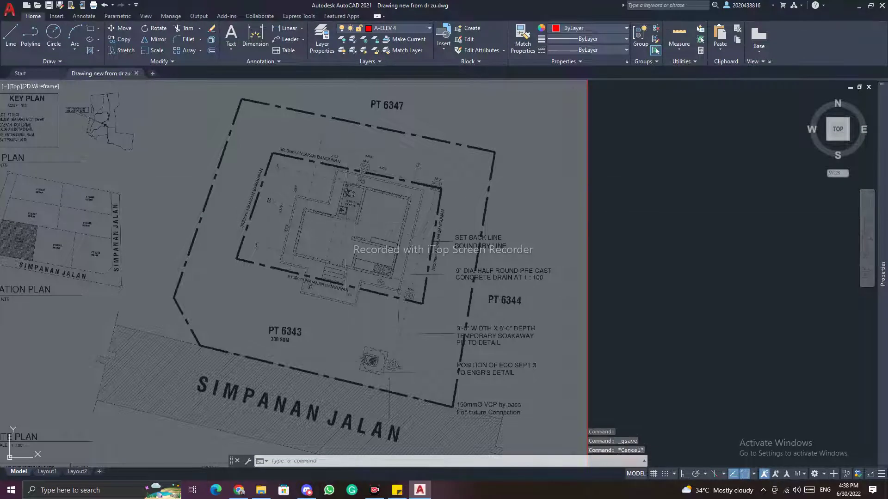
text(pl)
key(Return)
scroll(237, 149, up, 2)
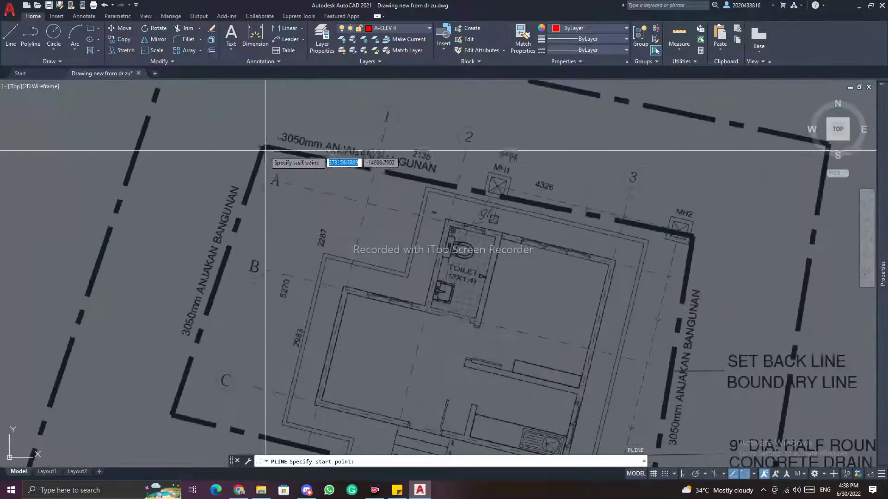
click(292, 155)
scroll(560, 213, up, 3)
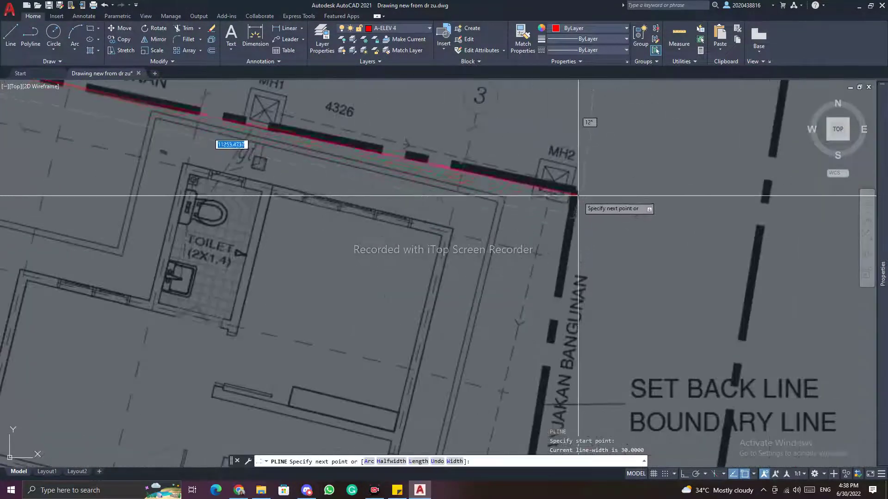
click(575, 189)
scroll(574, 194, down, 5)
scroll(539, 324, up, 8)
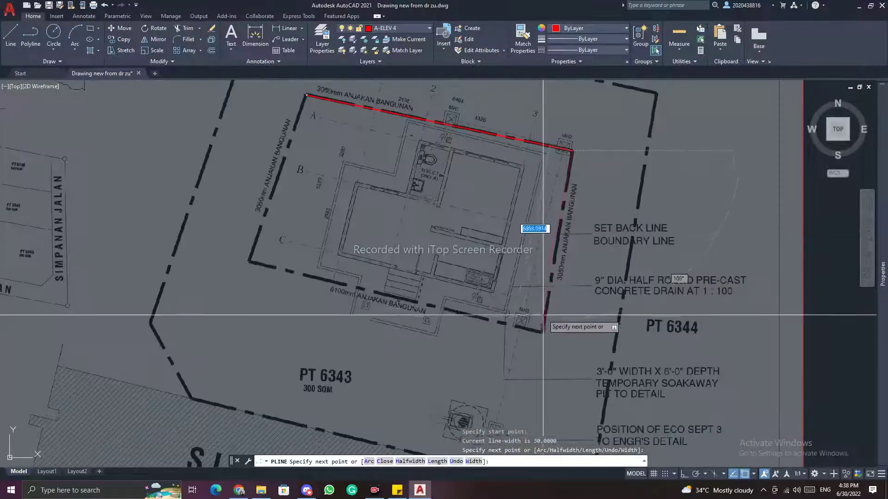
Continue the setback polyline along its lower and left edges, ending it at the starting corner.
scroll(365, 308, down, 5)
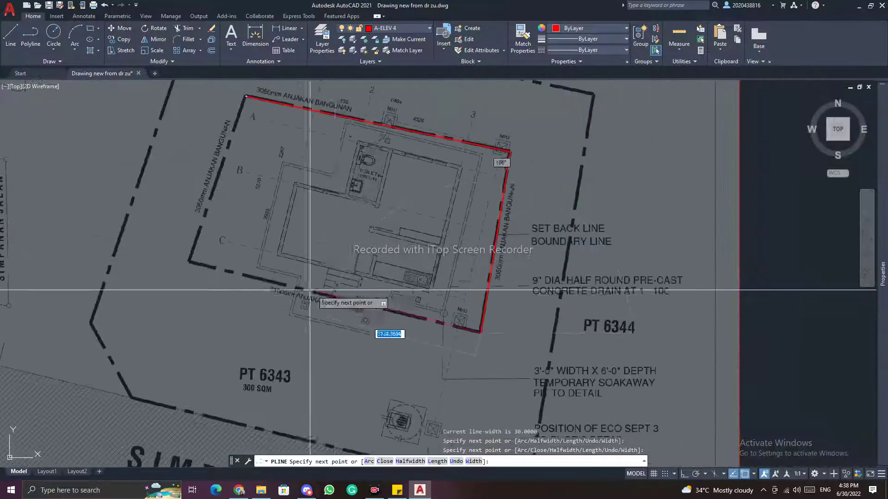
scroll(335, 287, up, 7)
click(318, 280)
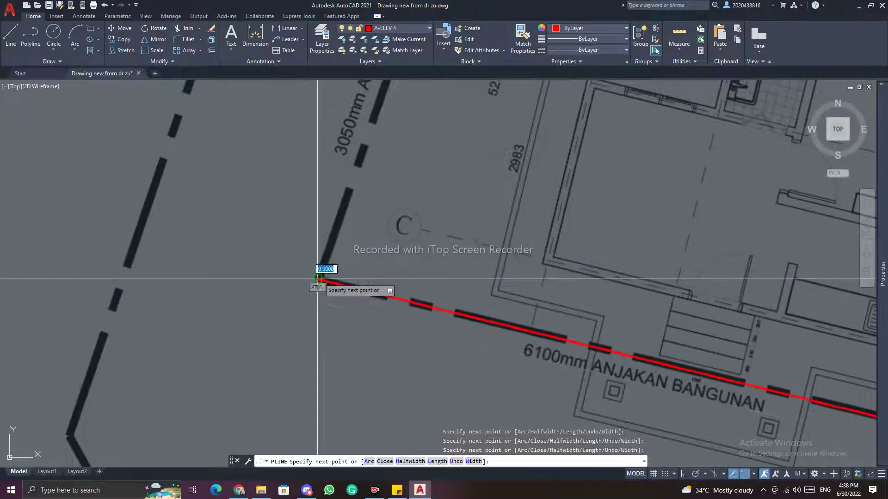
scroll(323, 276, down, 5)
scroll(362, 237, up, 7)
click(352, 166)
scroll(514, 175, down, 6)
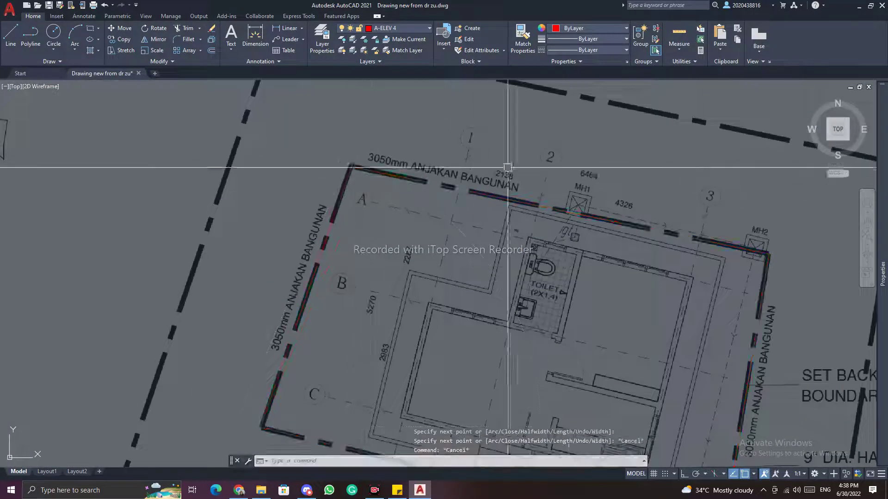
key(Escape)
key(Escape)
key(Escape)
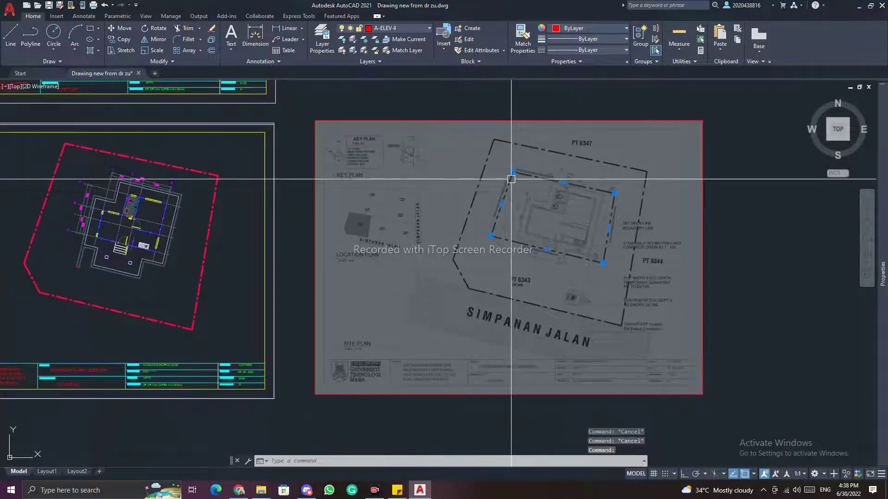
Copy the traced setback line onto the sheet, using the upper-right corner of the scan and of the sheet border as reference points.
text(co)
key(Return)
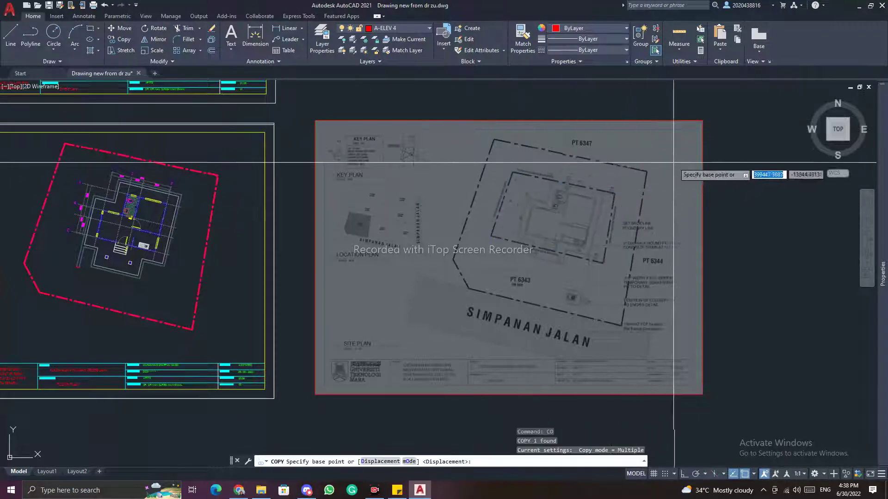
scroll(697, 138, up, 5)
click(661, 139)
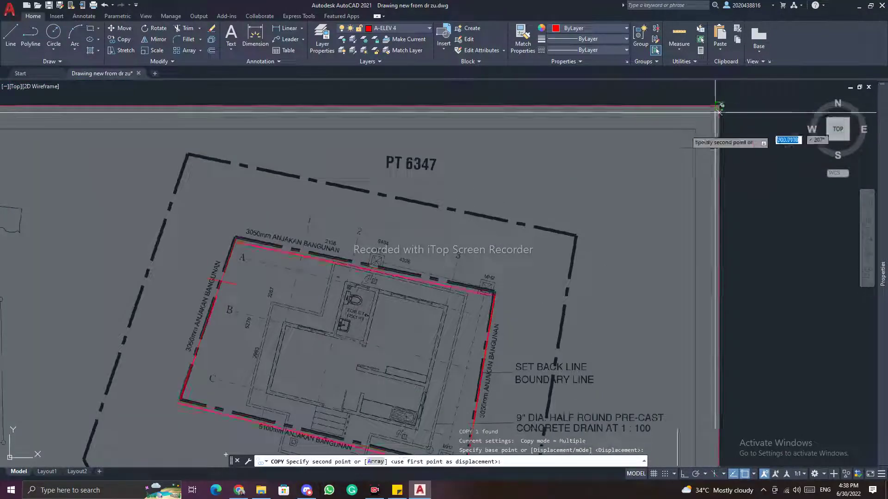
scroll(652, 139, down, 6)
scroll(467, 138, up, 6)
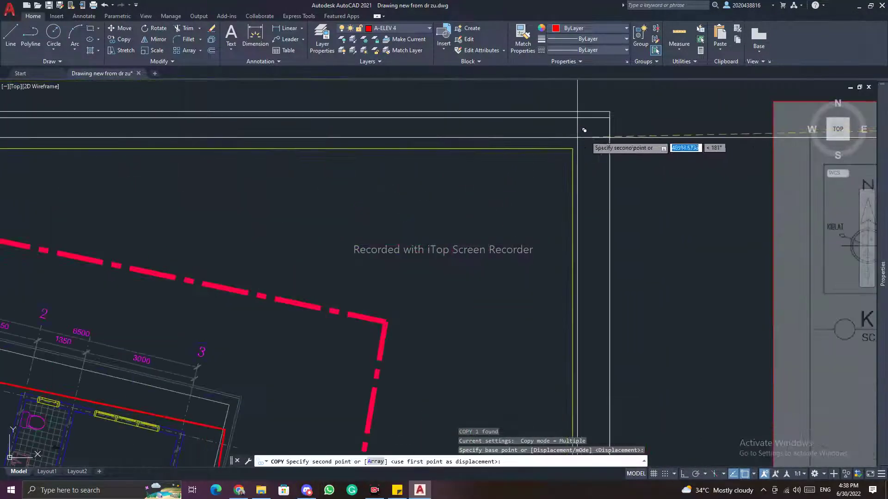
click(609, 117)
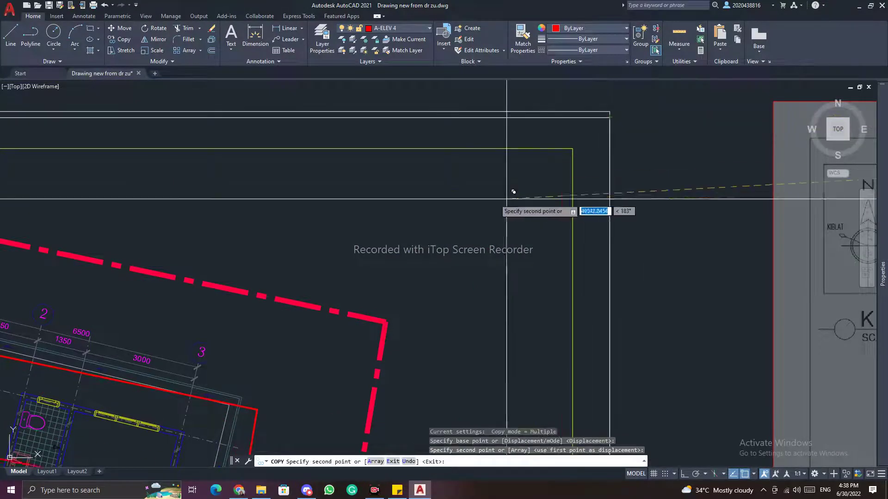
scroll(180, 289, down, 6)
key(Escape)
Erase the duplicate outer white border around the site plan sheet.
scroll(139, 181, up, 4)
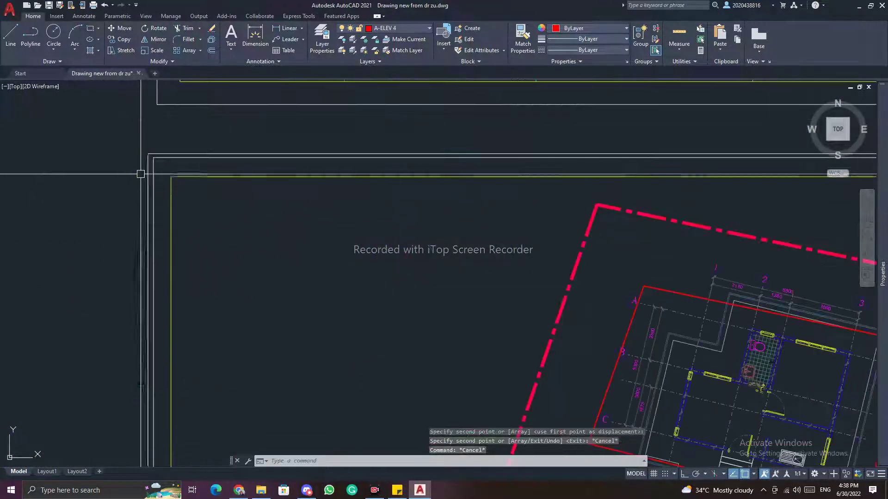
click(275, 153)
text(e)
scroll(275, 157, down, 8)
key(Escape)
key(Escape)
key(Escape)
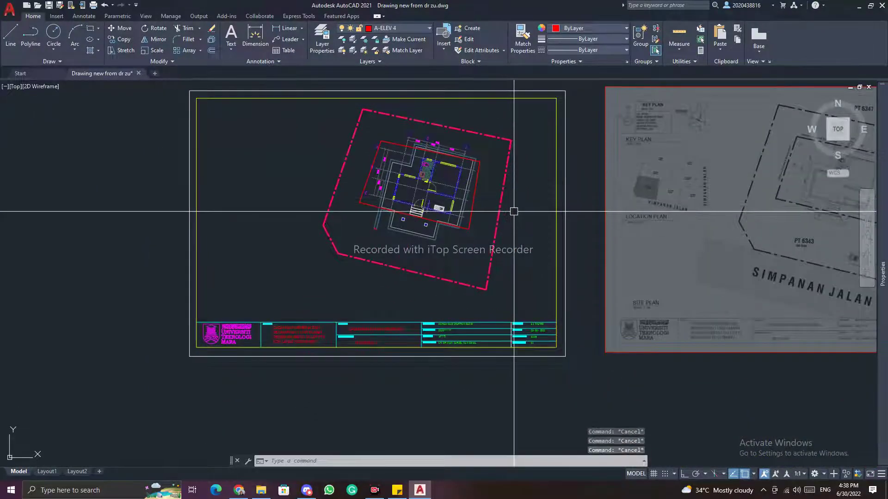
Match the copied setback line's properties to the red dash-dot site boundary on the sheet.
text(ma)
key(Return)
click(503, 143)
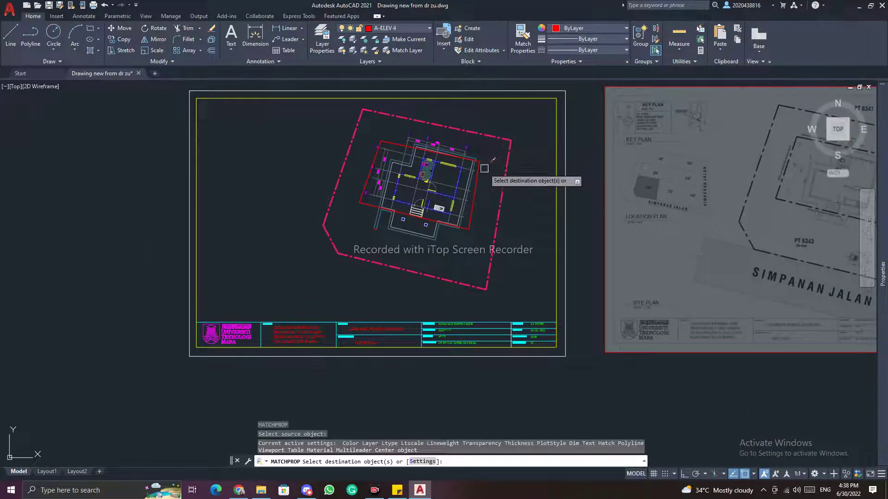
key(Escape)
scroll(532, 190, down, 3)
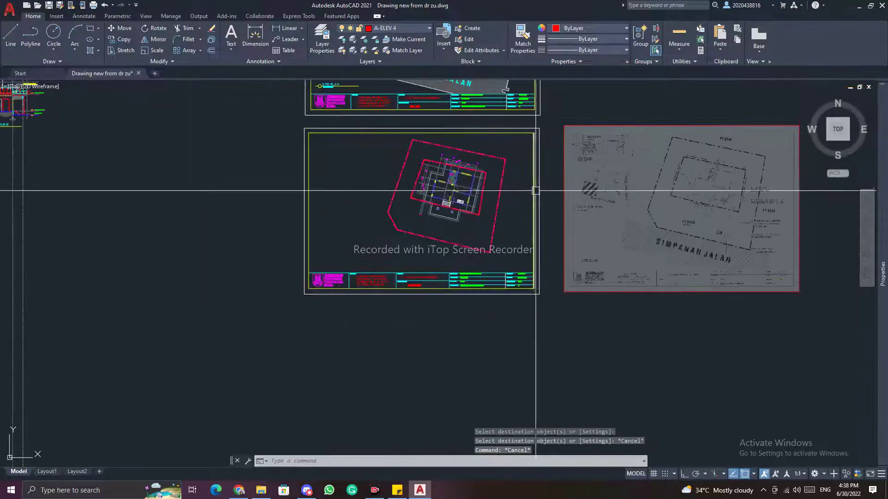
key(Escape)
key(Escape)
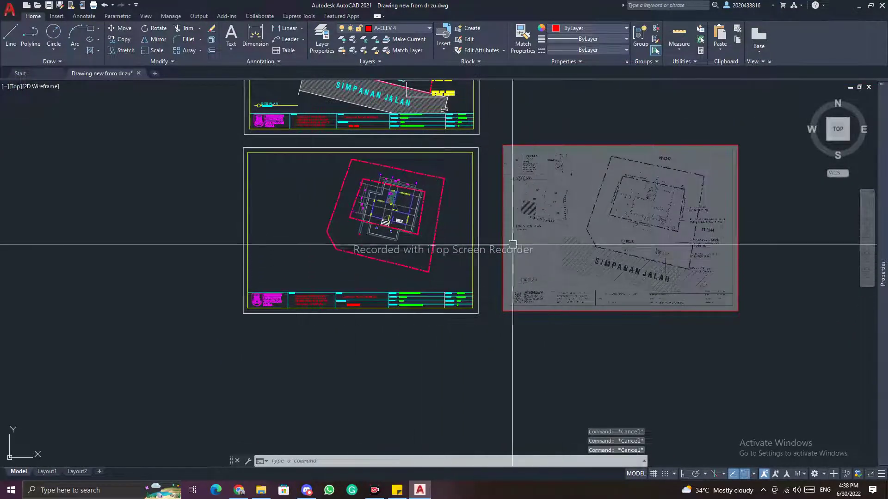
Examine the key plan, location plan and road reserve on the scanned drawing.
middle_drag(519, 182, 424, 190)
scroll(446, 198, up, 6)
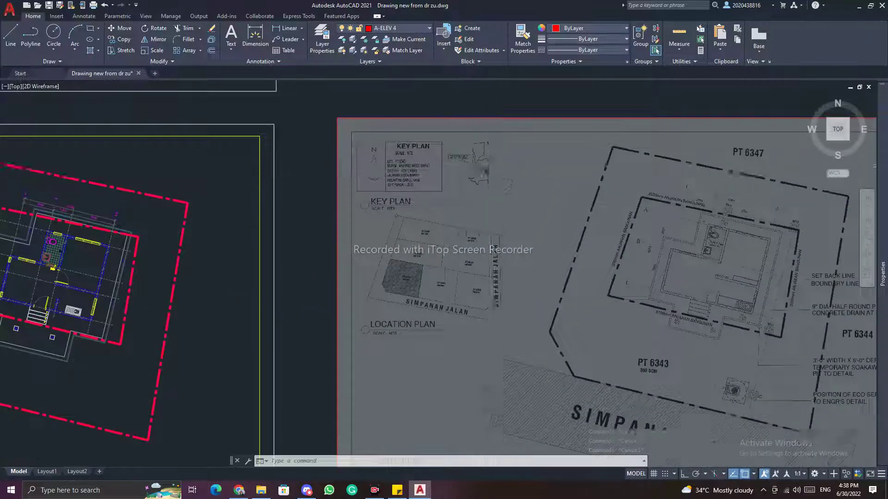
scroll(446, 148, up, 6)
scroll(481, 129, down, 4)
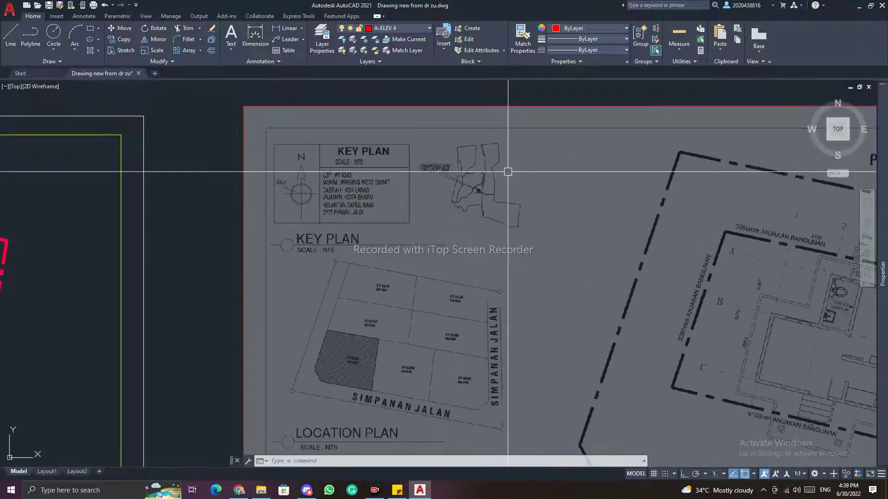
scroll(481, 190, down, 2)
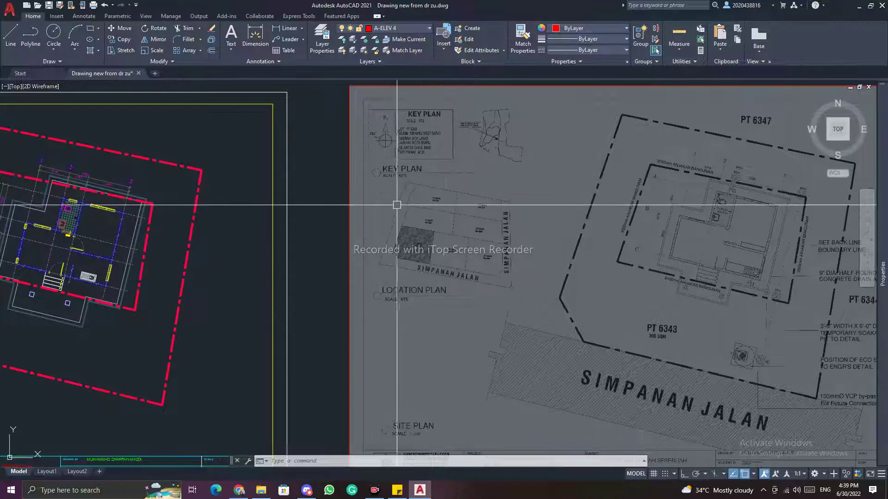
scroll(433, 230, up, 4)
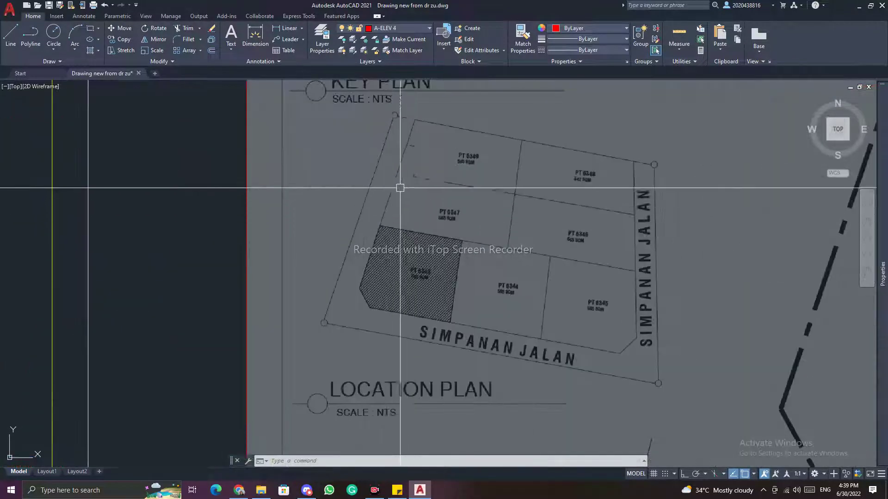
scroll(489, 303, down, 4)
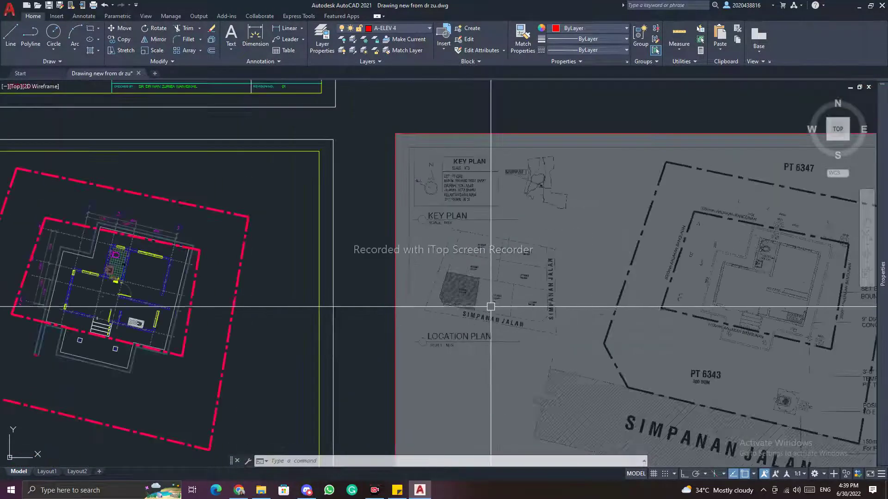
scroll(406, 356, up, 4)
scroll(432, 327, down, 4)
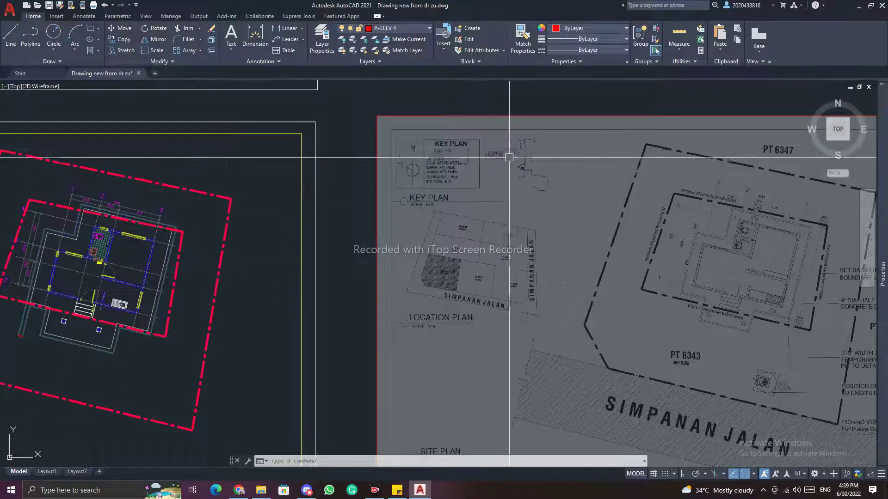
scroll(522, 158, up, 2)
scroll(538, 198, down, 4)
mouse_move(586, 256)
middle_down()
mouse_move(547, 282)
mouse_move(432, 183)
middle_up()
key(Escape)
key(Escape)
key(Escape)
scroll(483, 257, up, 2)
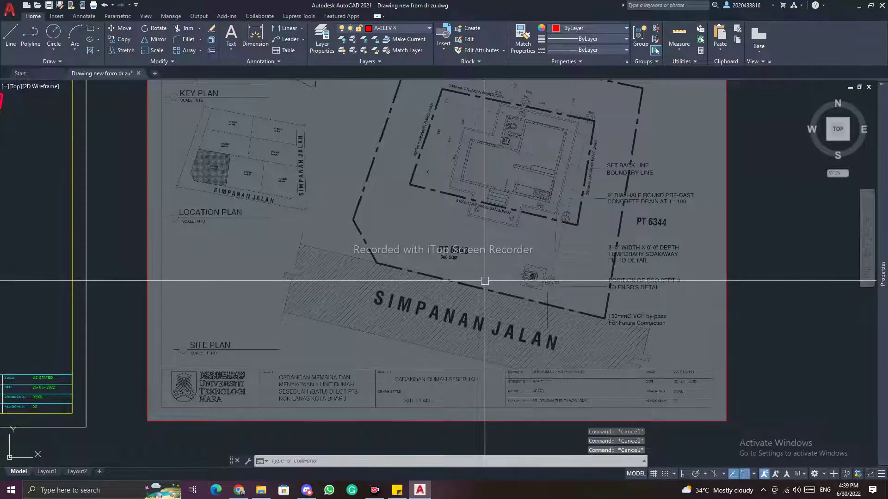
key(Return)
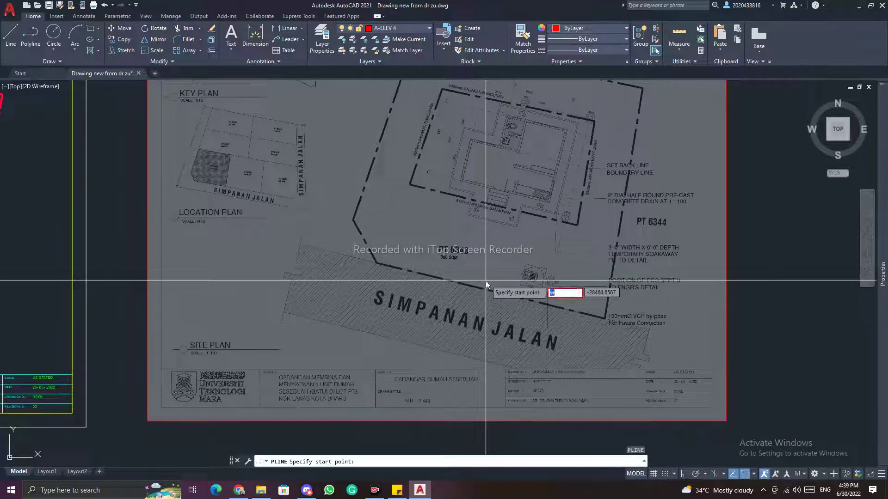
key(Escape)
key(Escape)
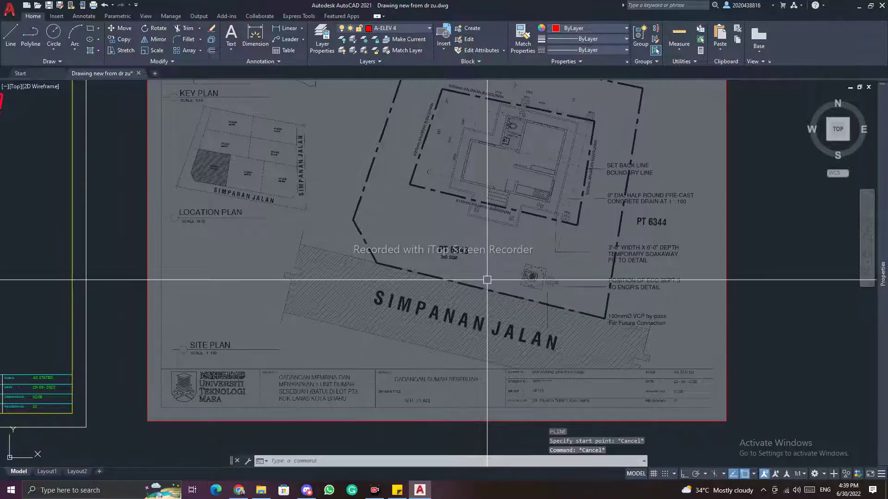
Trace the upper edge of the hatched road reserve on the scan with a polyline of width 0, across its full length.
key(Return)
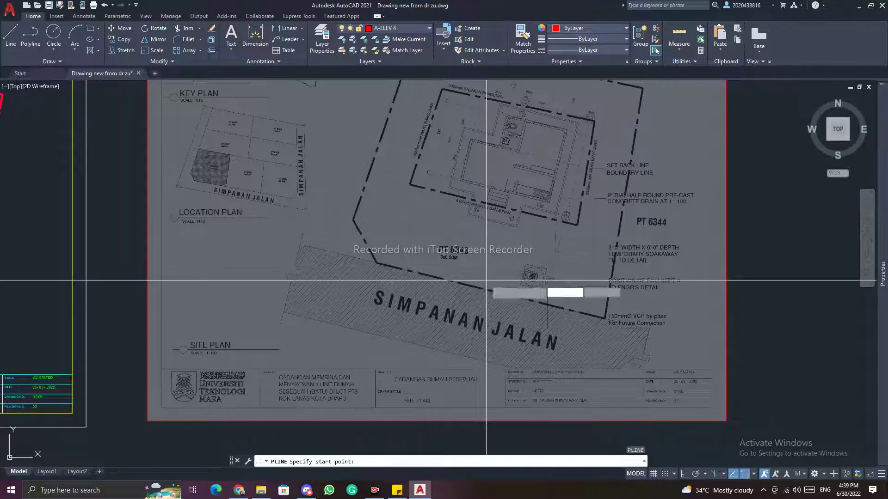
scroll(301, 250, up, 5)
click(300, 245)
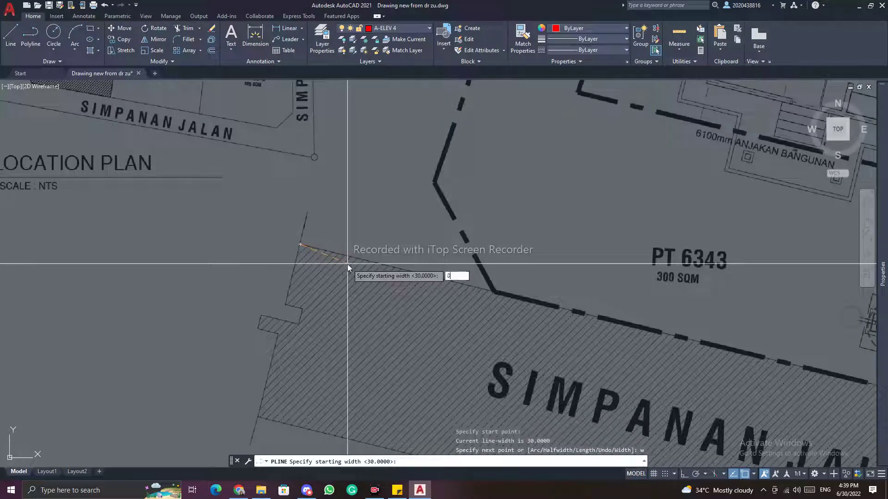
key(Return)
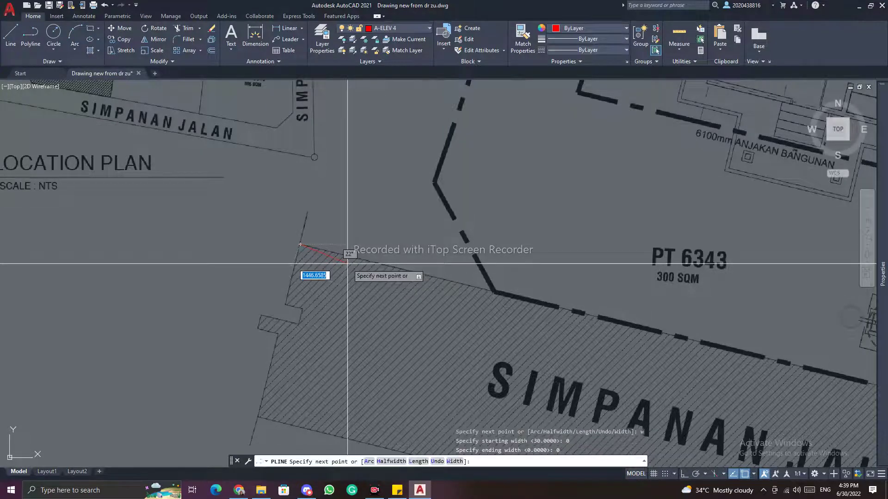
scroll(412, 301, down, 5)
scroll(607, 332, up, 5)
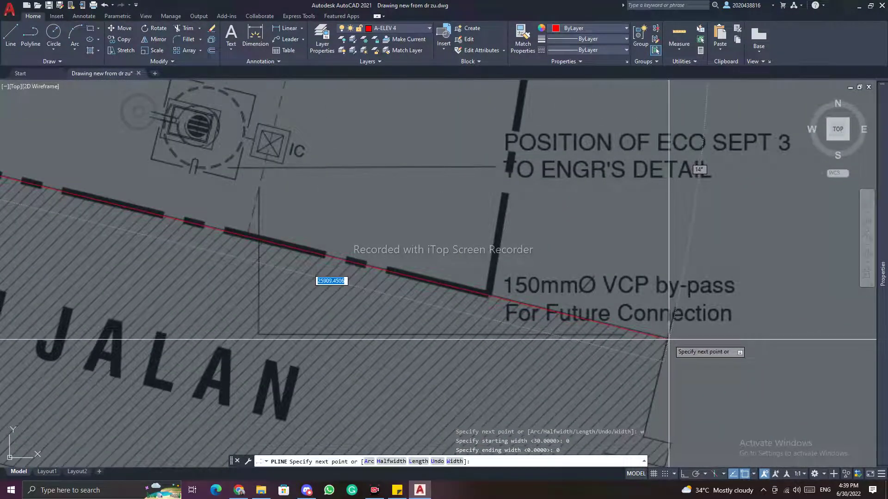
key(Escape)
key(Escape)
middle_drag(676, 327, 609, 208)
key(Escape)
key(Escape)
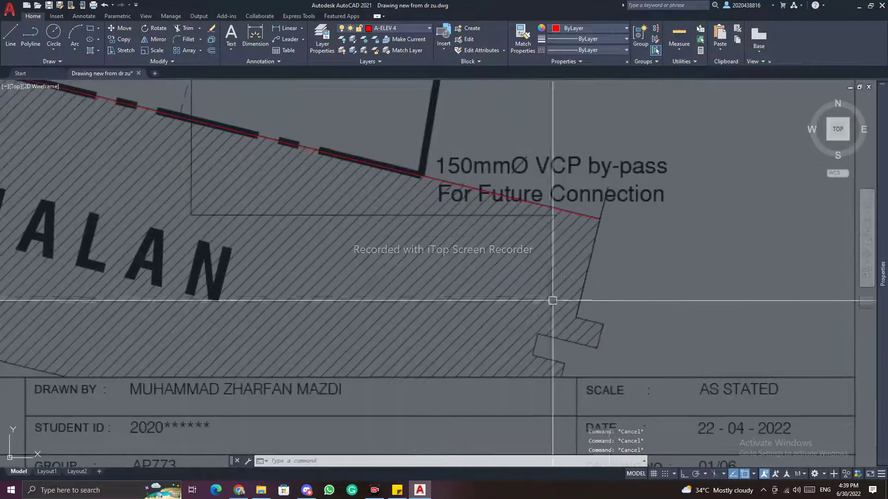
Offset the road reserve's upper edge line 6000 downward, across the hatched area.
scroll(544, 306, down, 3)
text(o)
key(Return)
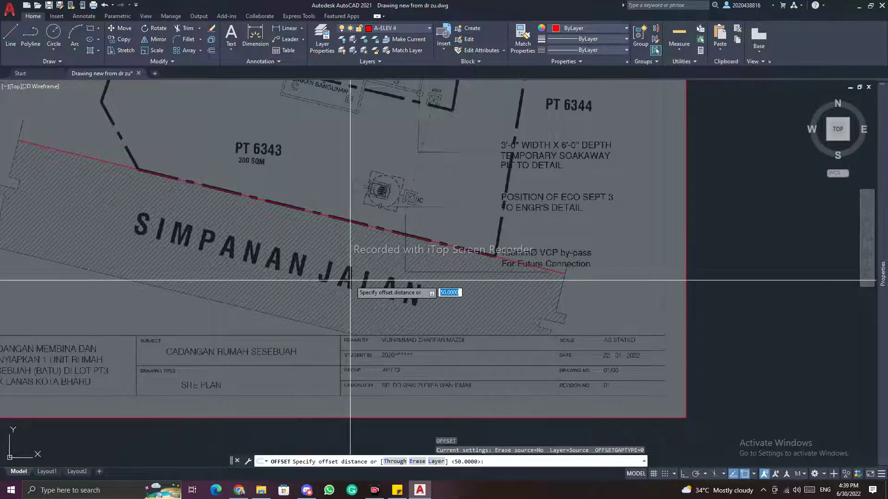
text(6000)
key(Return)
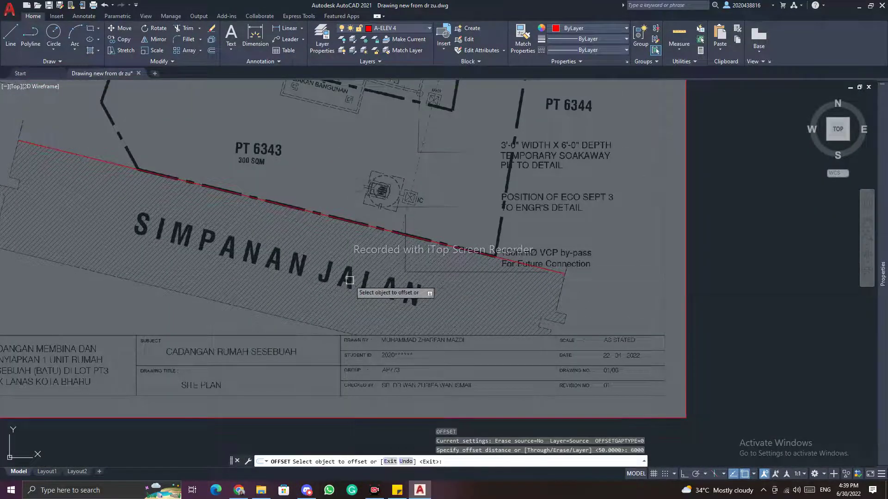
click(213, 188)
click(165, 317)
middle_drag(201, 312, 453, 323)
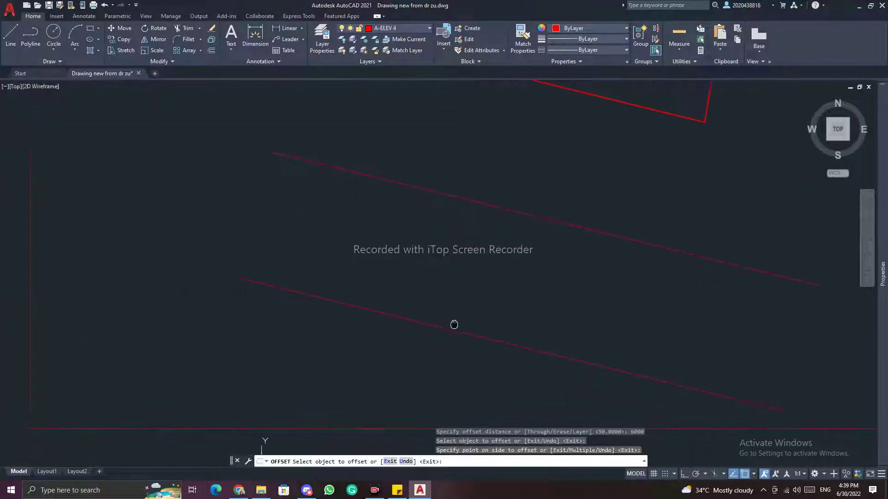
key(Escape)
key(Escape)
key(Escape)
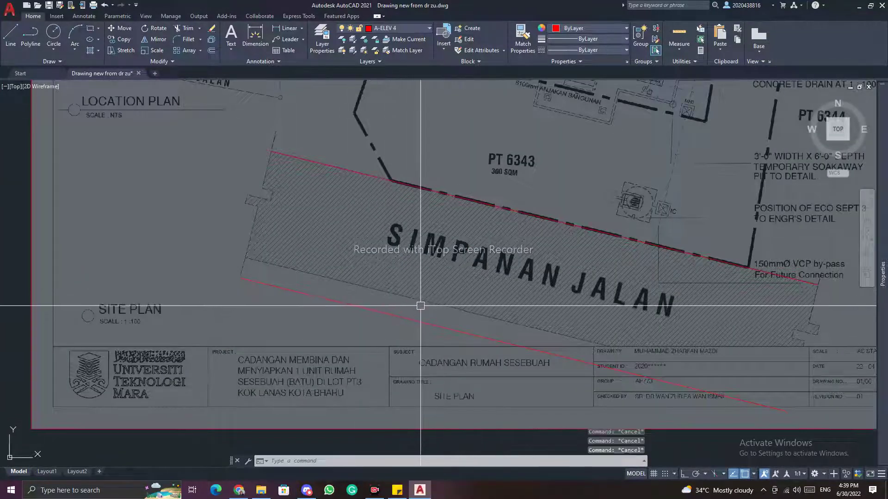
Offset the lowest road line 1500 back up towards the road reserve.
key(Return)
text(1500)
key(Return)
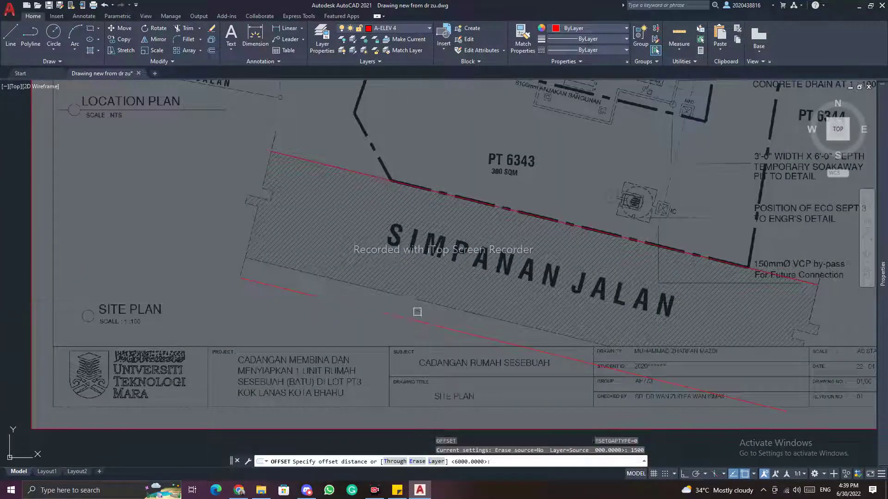
click(416, 319)
click(387, 290)
key(Escape)
key(Escape)
key(Escape)
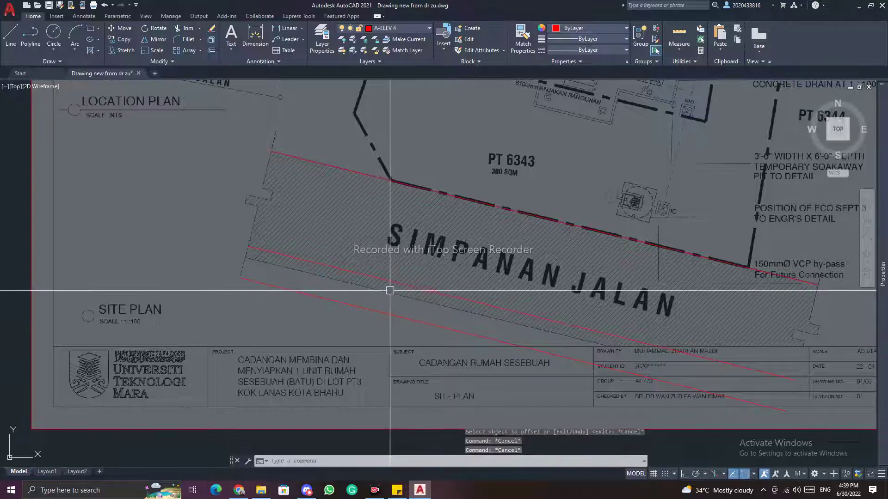
Offset the upper of the two lower road lines 300 downward, twice in succession, towards the reserve's scanned lower edge.
key(Return)
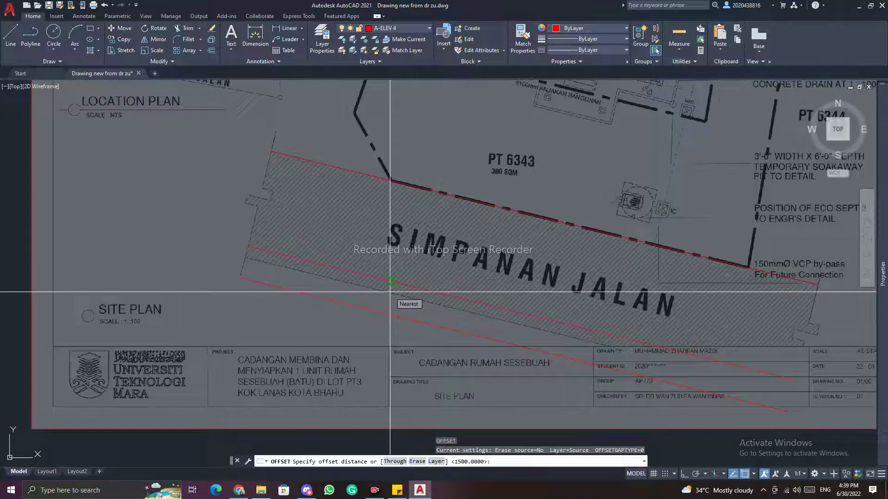
text(300)
key(Return)
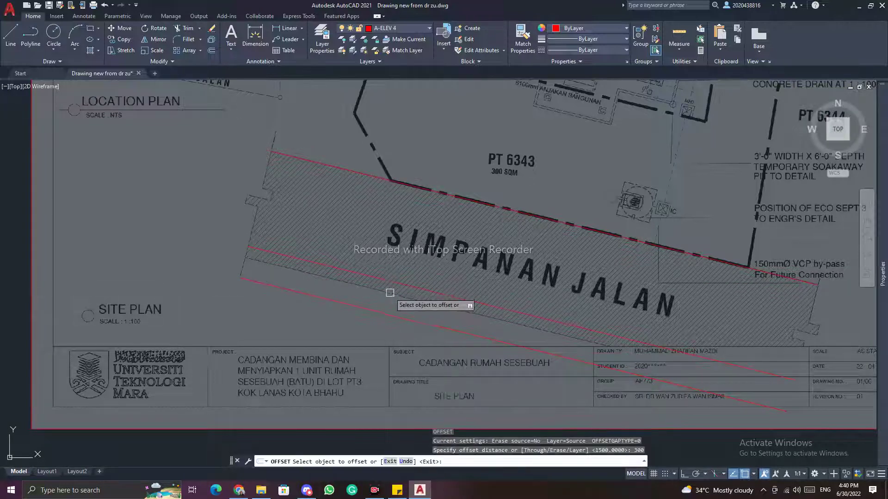
click(391, 284)
click(398, 294)
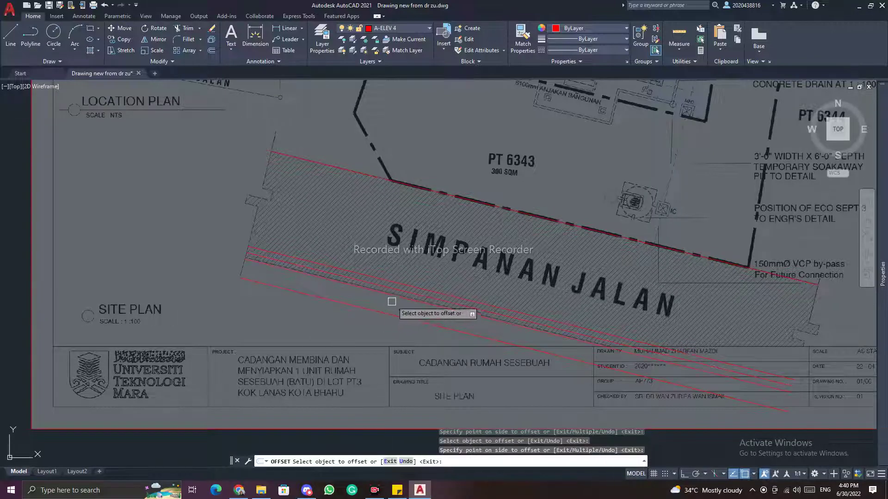
key(Escape)
key(Escape)
key(Escape)
Offset the line just below the road reserve's scanned lower edge 100 upward onto that edge.
scroll(369, 296, up, 4)
key(Return)
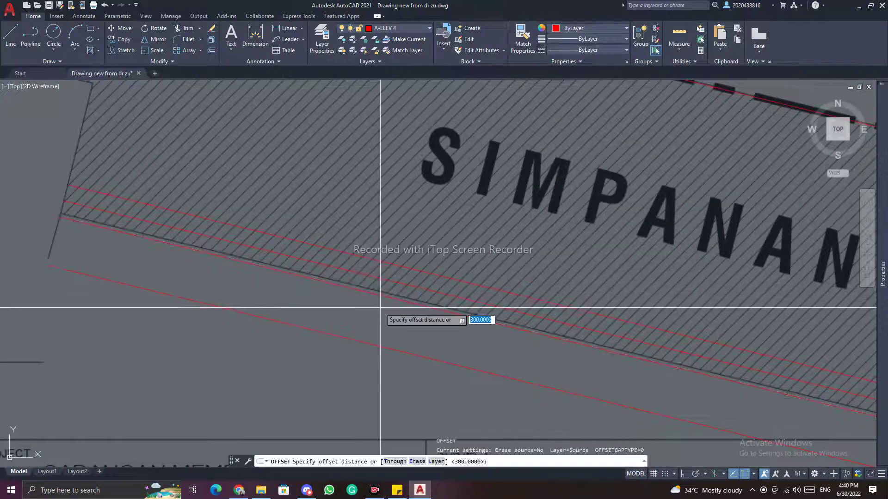
key(Return)
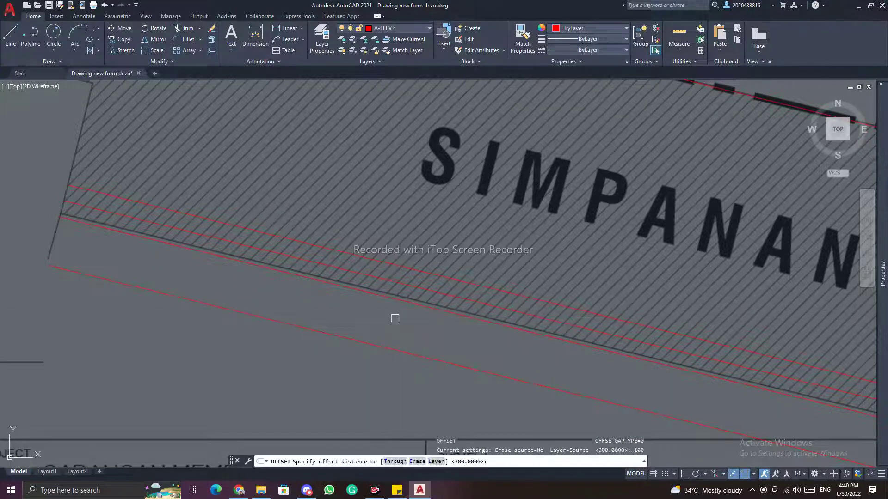
click(424, 297)
key(Escape)
key(Escape)
Erase the surplus offset lines around the road reserve's lower edge, keeping only the one that follows the scanned edge.
click(408, 303)
click(424, 292)
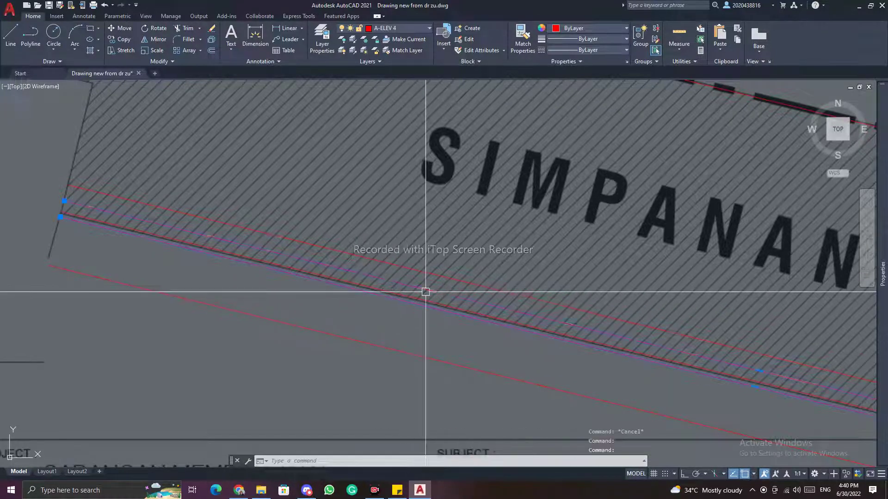
click(436, 278)
text(e)
key(Return)
text(e)
key(Return)
scroll(412, 353, down, 5)
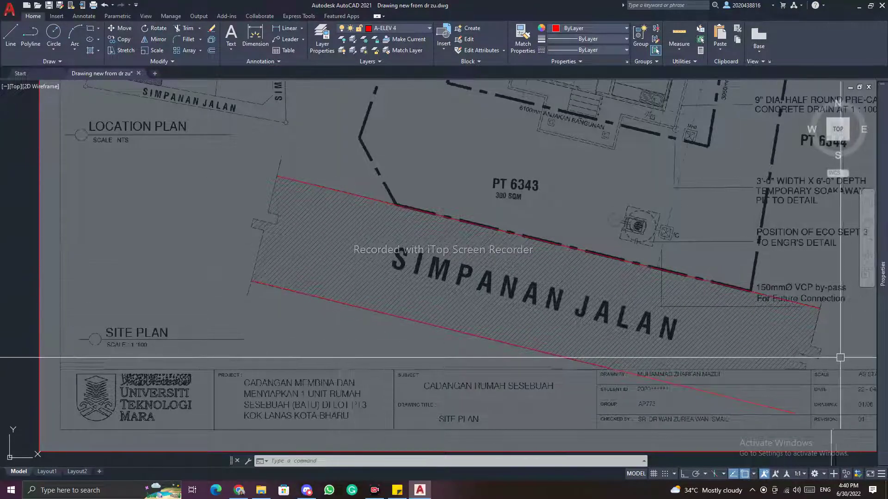
Trace the stepped break line at the road reserve's left end with a polyline, extending past both the upper and lower edges.
key(Escape)
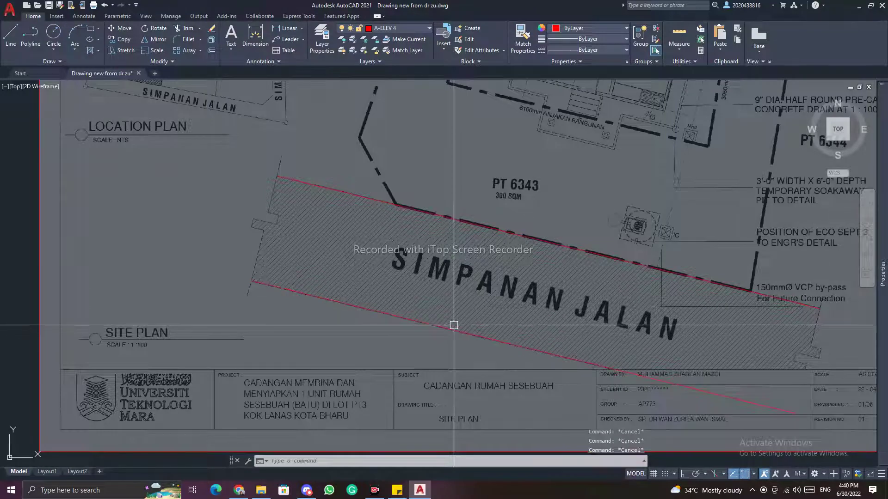
text(pl)
key(Return)
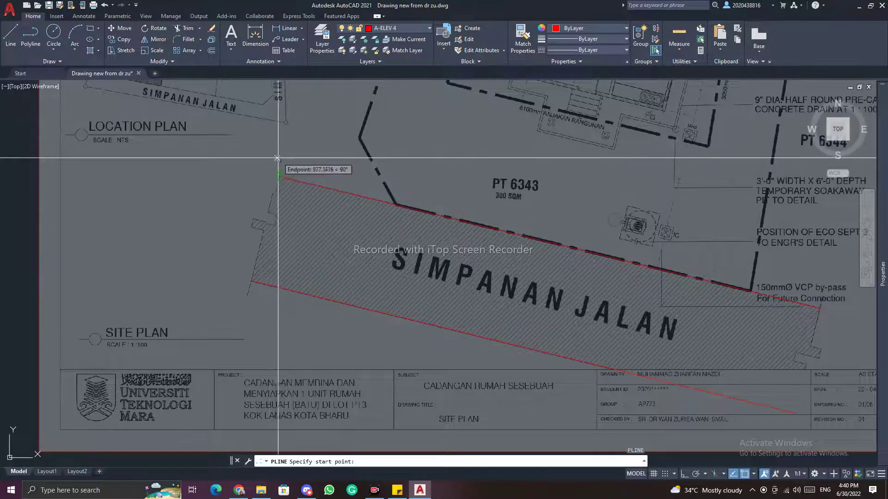
scroll(276, 159, up, 3)
click(276, 155)
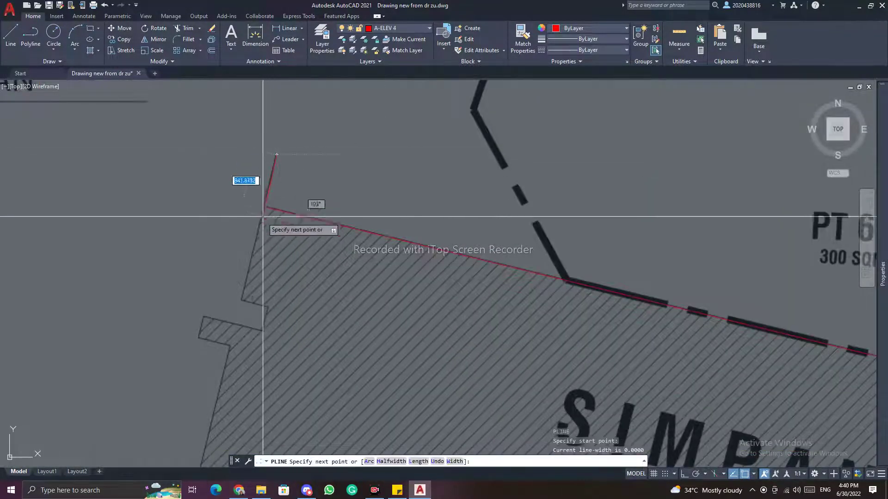
click(242, 301)
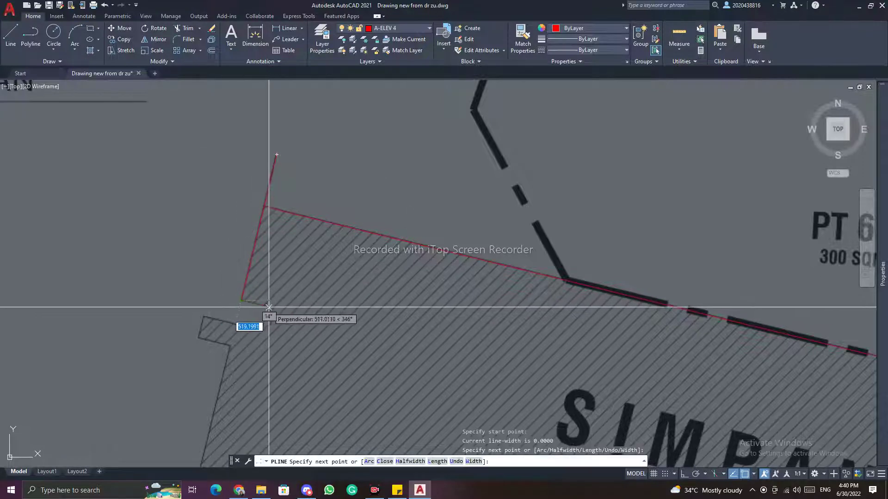
click(267, 307)
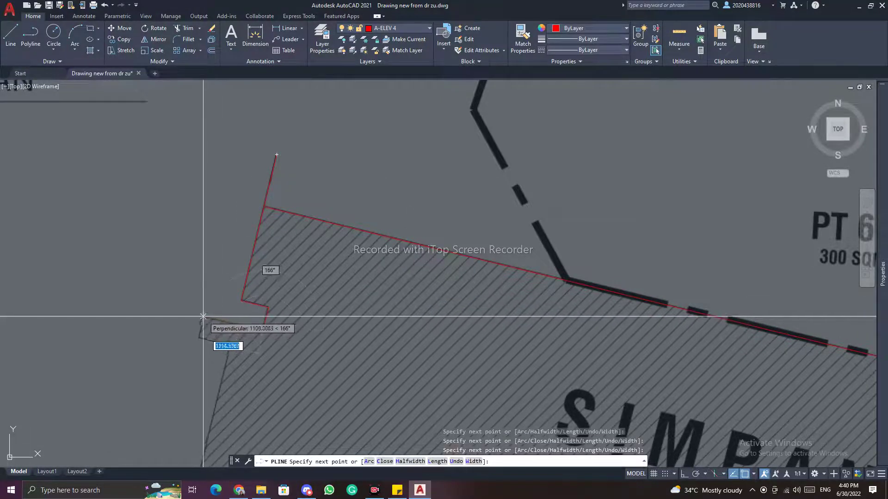
click(263, 331)
click(203, 317)
click(199, 337)
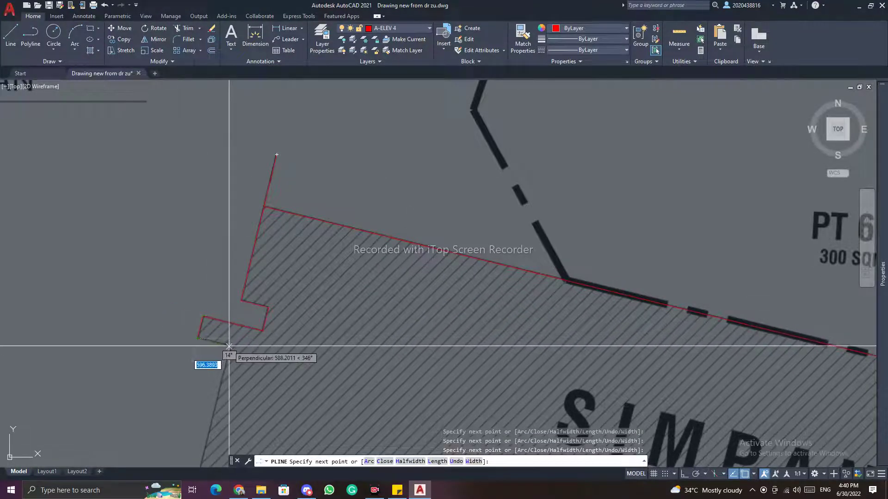
click(231, 346)
middle_drag(224, 392, 329, 159)
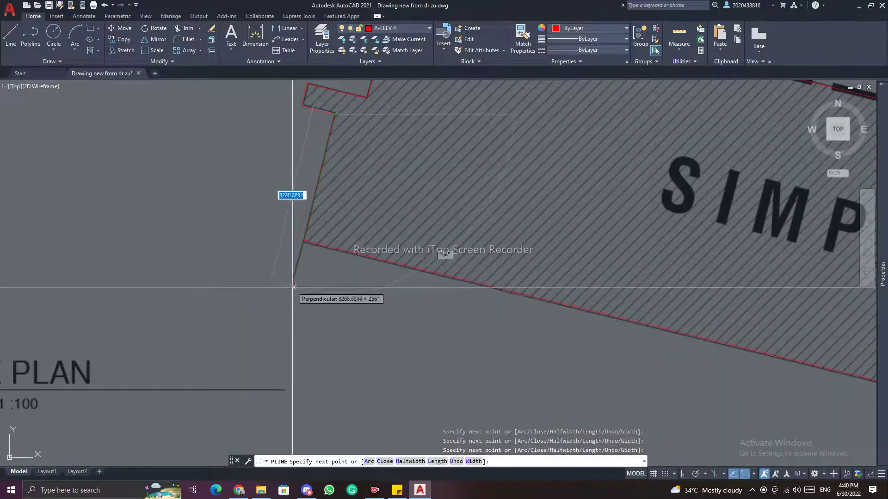
scroll(287, 286, up, 3)
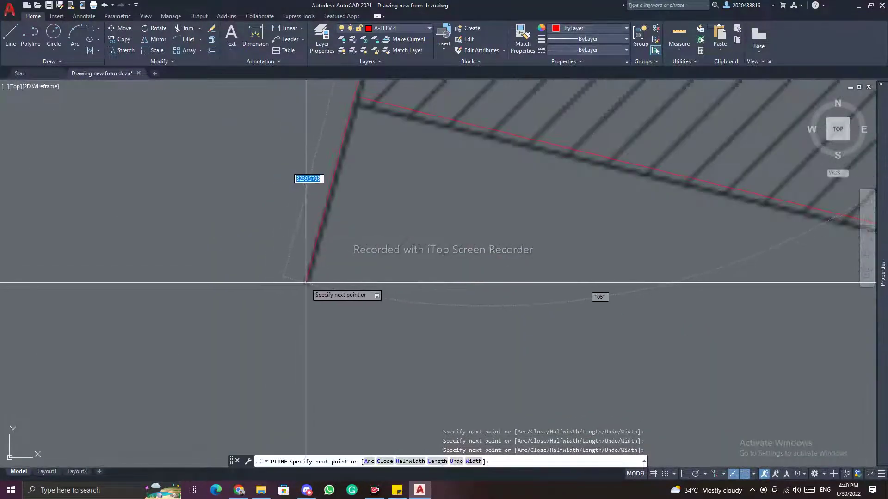
scroll(306, 283, down, 4)
key(Escape)
key(Escape)
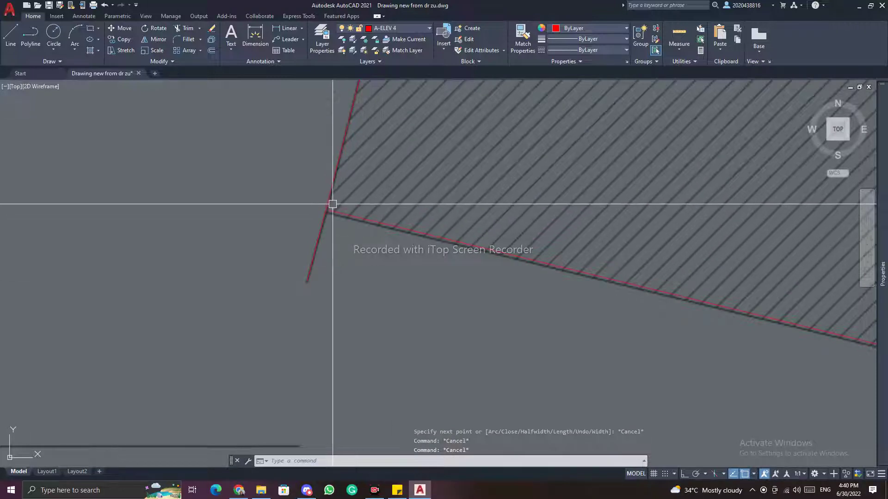
Extend the road reserve's lower edge line to meet the left break line.
scroll(316, 285, up, 4)
scroll(357, 278, down, 2)
key(Escape)
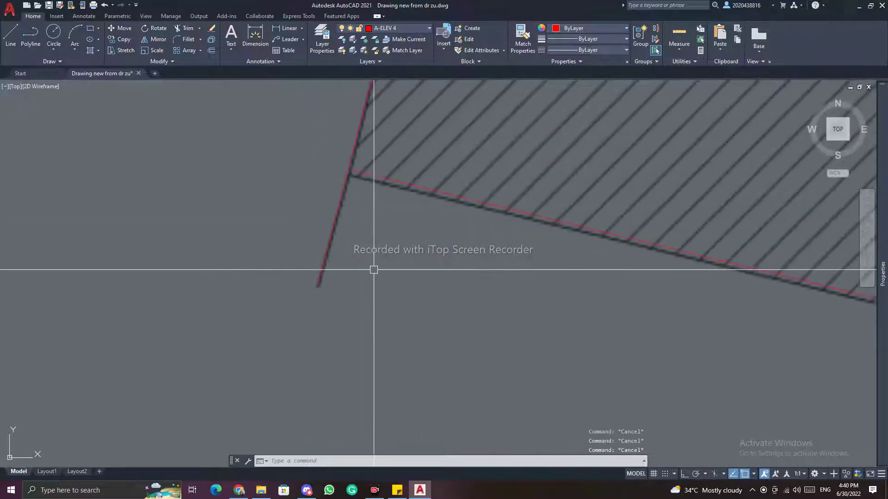
key(Return)
key(Escape)
Try to extend the road reserve's upper edge line to the left break line.
scroll(426, 218, down, 5)
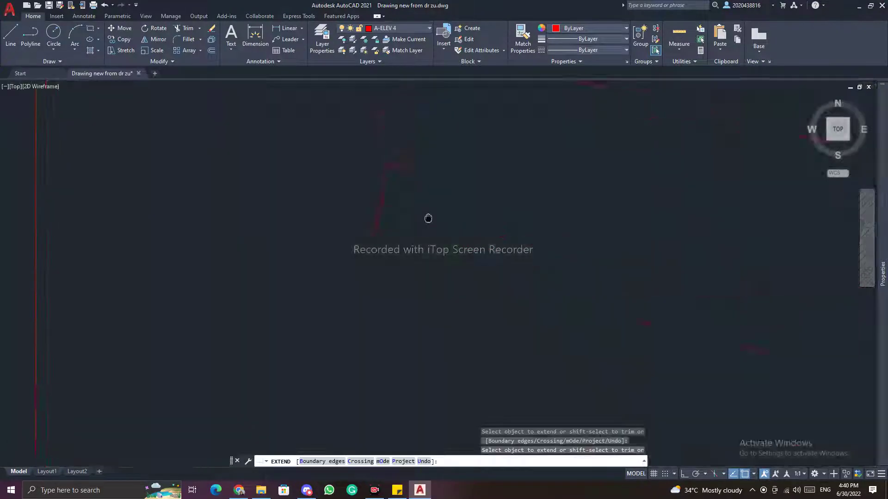
scroll(396, 174, up, 5)
scroll(369, 162, up, 3)
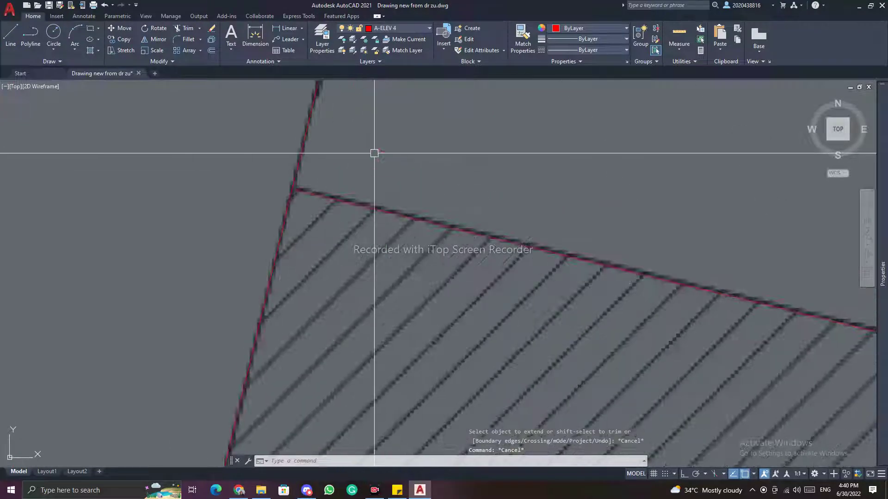
key(Escape)
key(Escape)
text(ex)
key(Return)
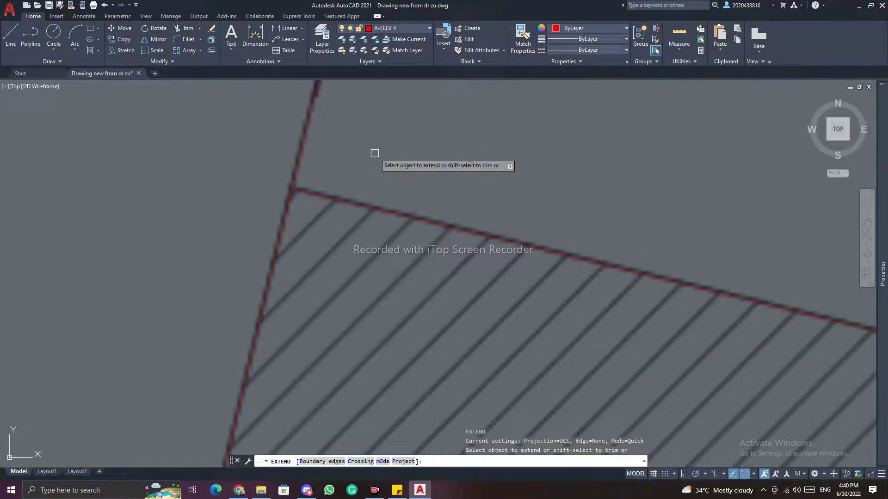
key(Escape)
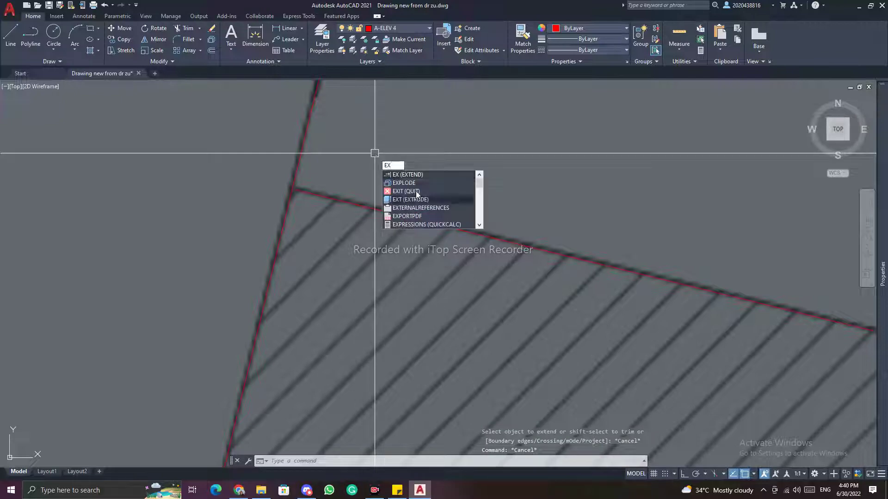
click(411, 175)
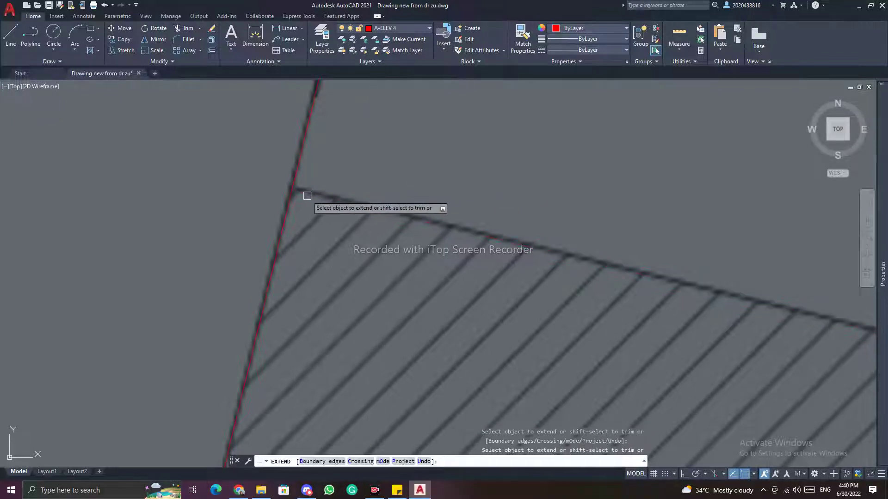
scroll(307, 195, down, 5)
scroll(336, 195, up, 6)
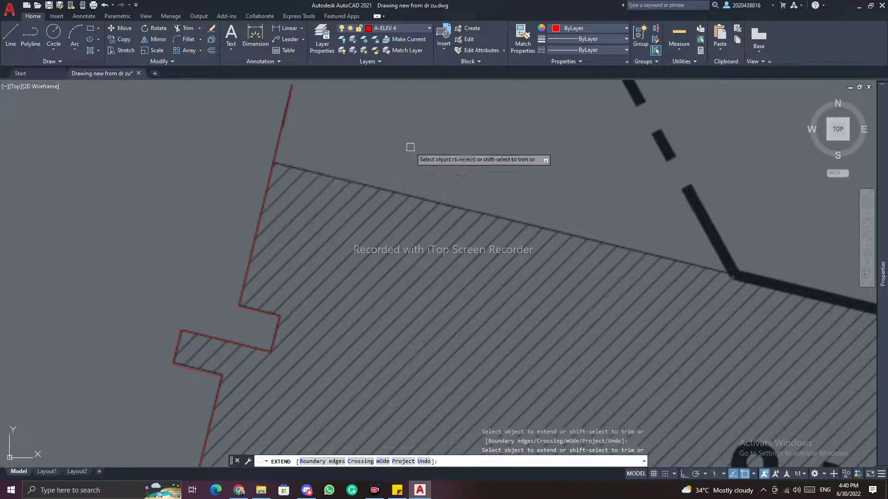
Copy the break-line polyline from the left end of the hatched road reserve to its right end, using the hatch's upper corner as base point.
key(Escape)
key(Escape)
click(266, 195)
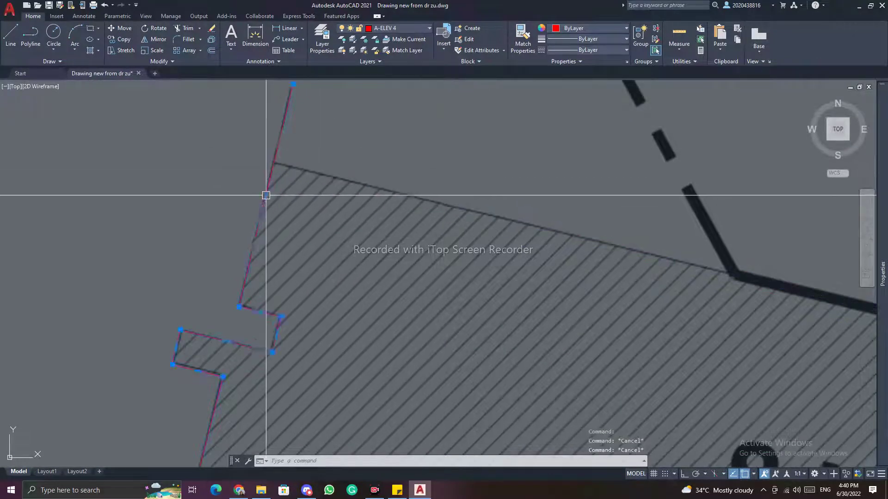
key(Return)
click(274, 161)
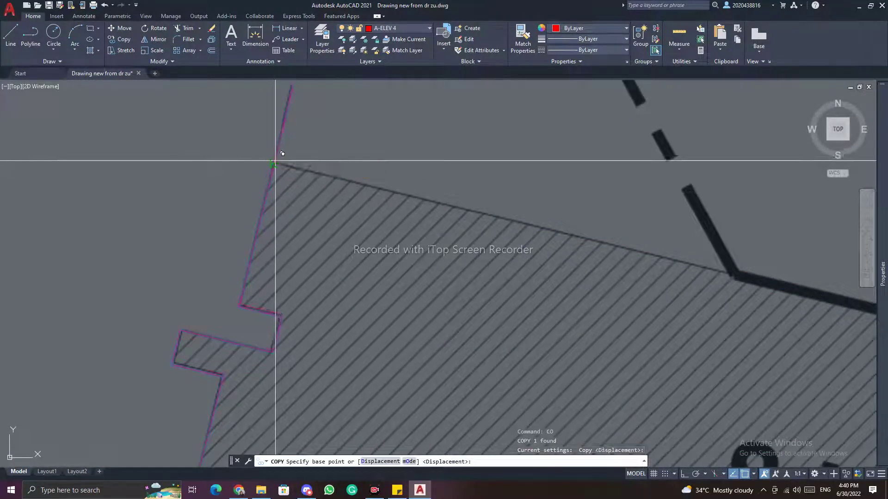
scroll(303, 179, down, 6)
middle_drag(571, 255, 281, 193)
scroll(512, 246, up, 4)
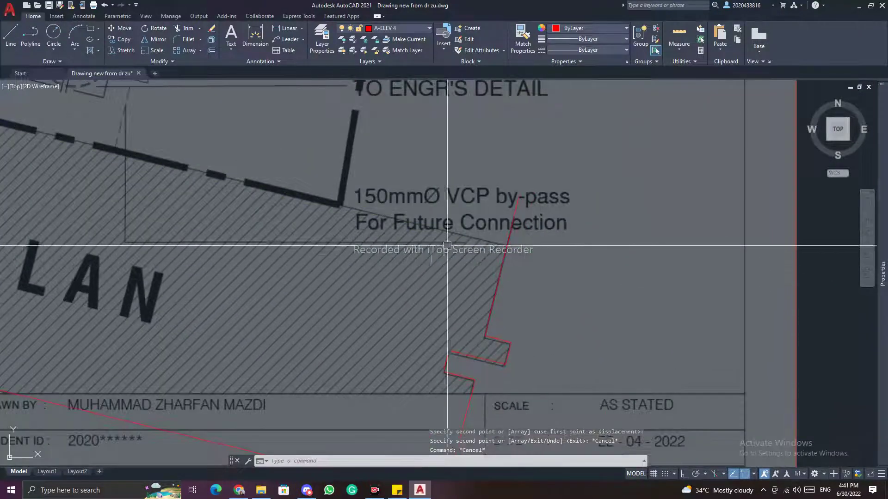
key(Escape)
key(Escape)
middle_drag(609, 265, 610, 182)
key(Escape)
key(Escape)
Draw a polyline along the title block's upper edge, from the road's lower boundary to the right break line.
middle_drag(275, 346, 527, 317)
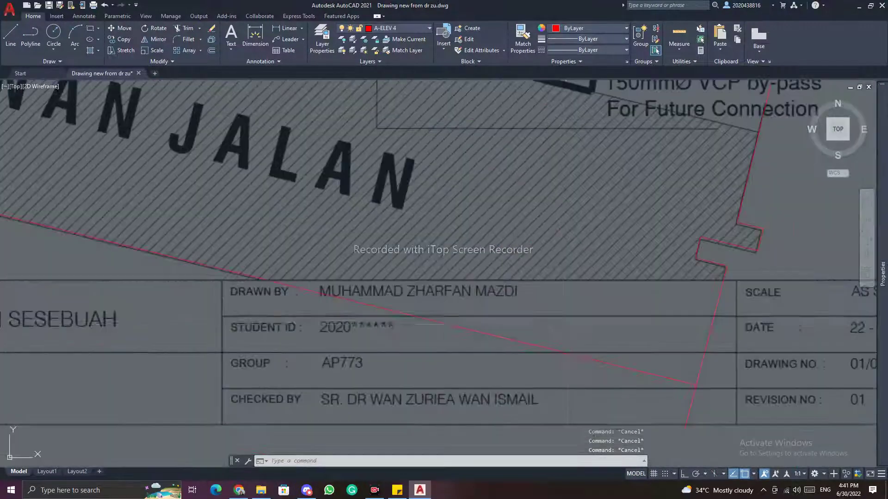
text(l)
key(Return)
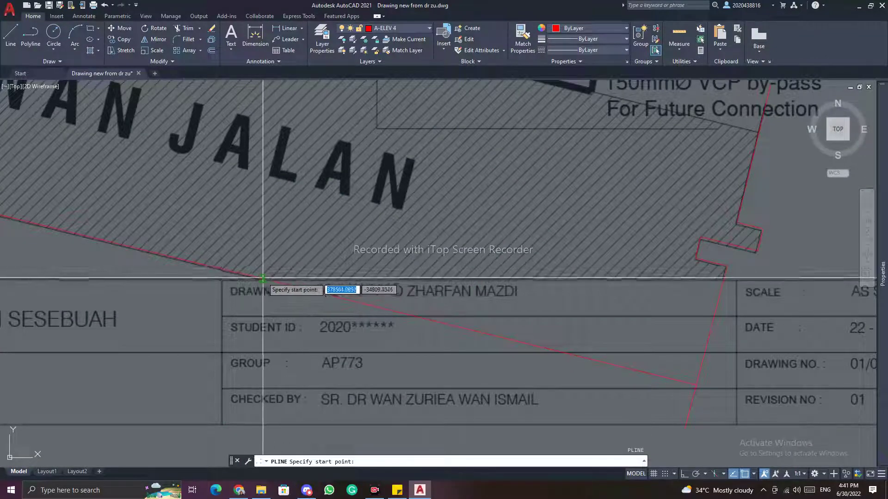
middle_drag(607, 287, 432, 291)
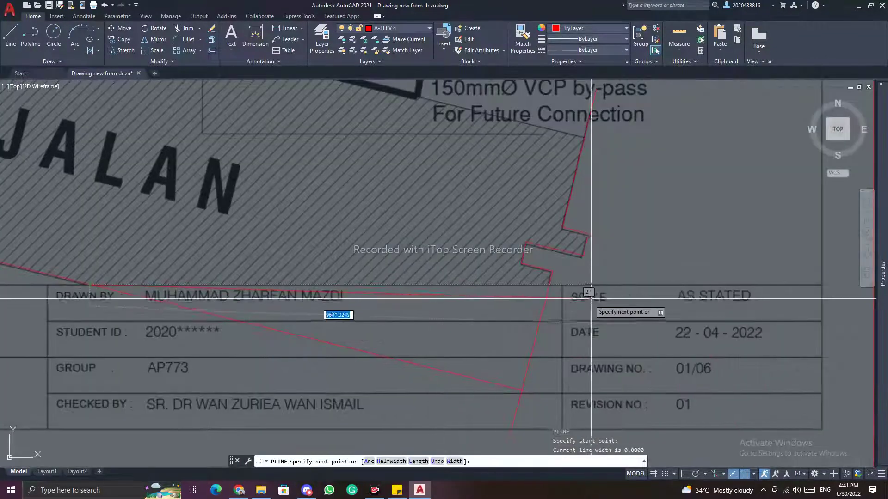
click(551, 284)
key(Escape)
key(Escape)
key(Escape)
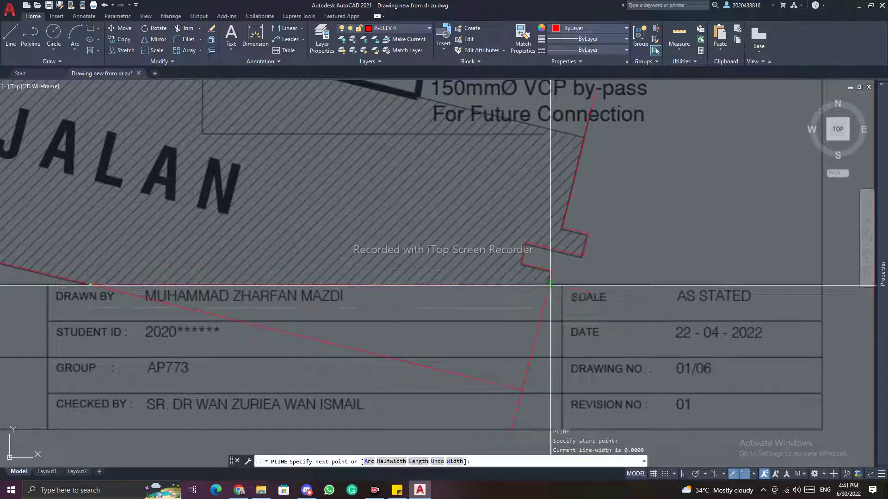
Trim the road outline below the title block's upper edge and erase the leftover break-line piece.
text(tr)
key(Return)
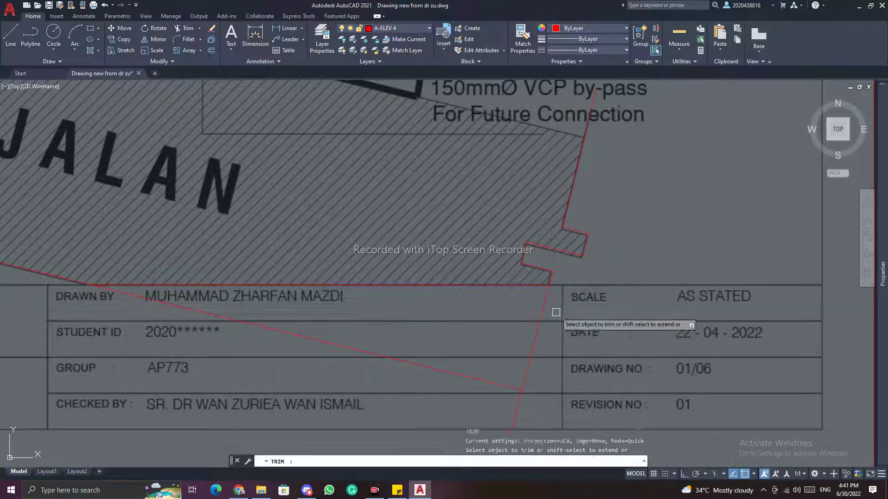
key(Escape)
key(Escape)
click(513, 406)
text(e)
key(Return)
scroll(588, 352, down, 8)
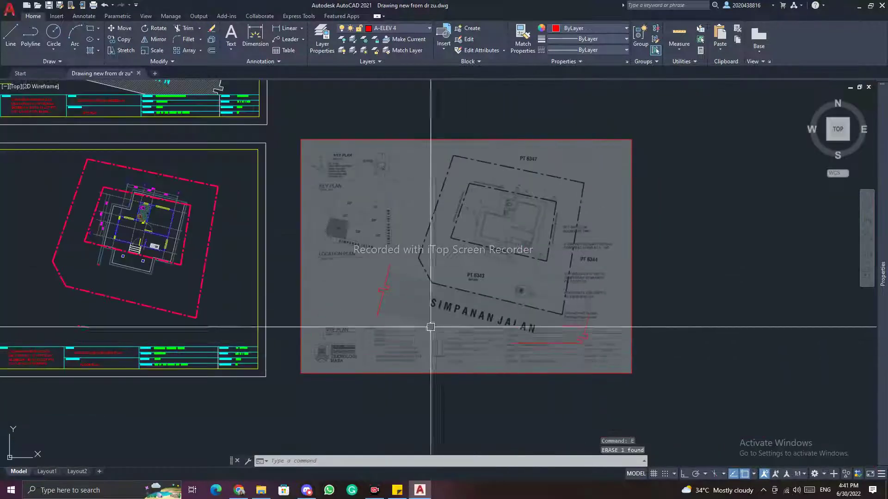
Copy the traced road reserve outline from the reference image to the floor plan sheet, matching their lower-right frame corners.
click(365, 270)
click(599, 352)
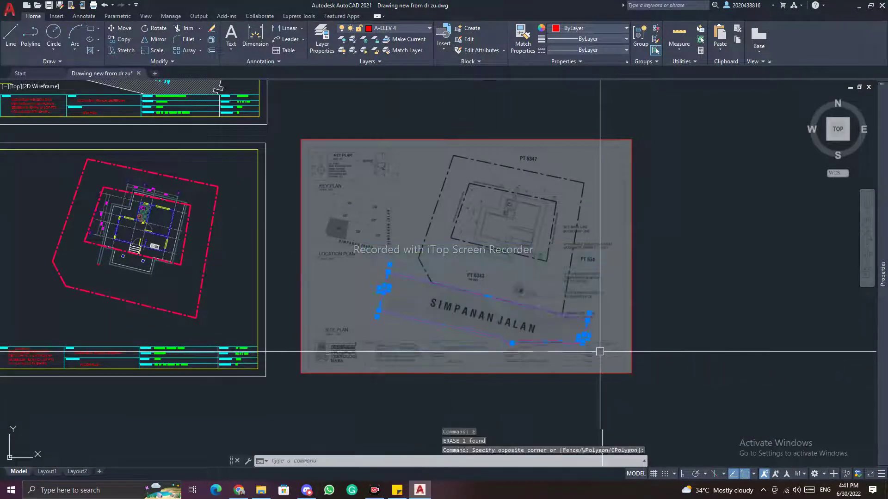
text(co)
key(Return)
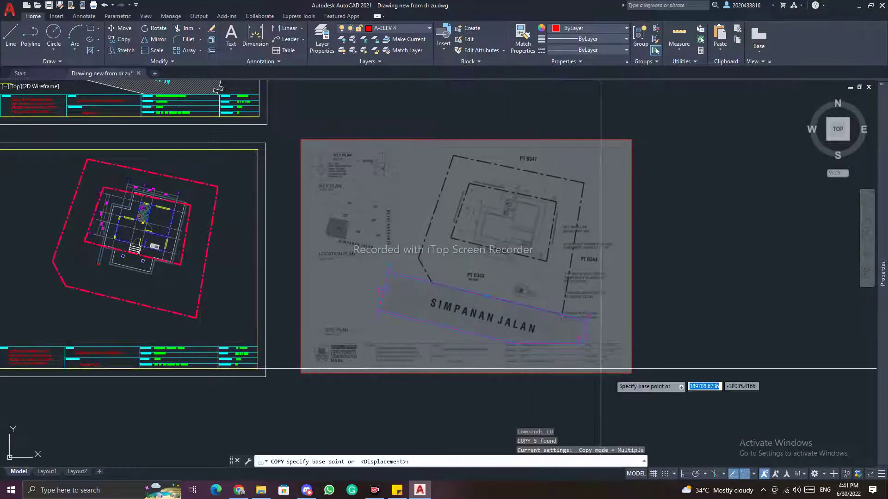
scroll(601, 345, up, 4)
click(611, 344)
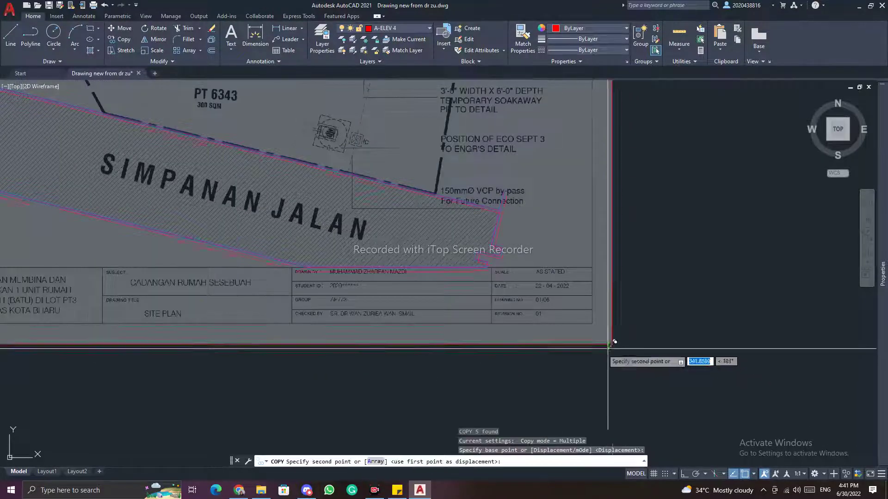
scroll(509, 333, down, 5)
scroll(416, 323, up, 5)
click(358, 343)
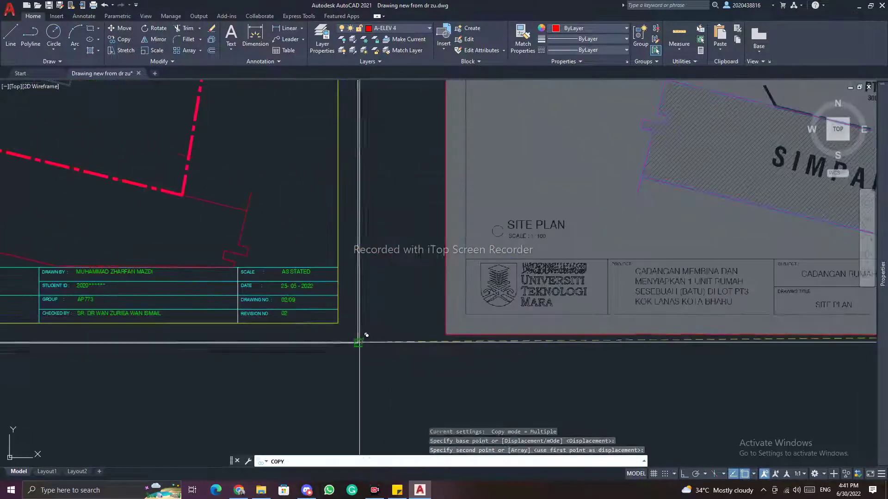
middle_drag(347, 336, 621, 348)
key(Escape)
key(Escape)
key(Escape)
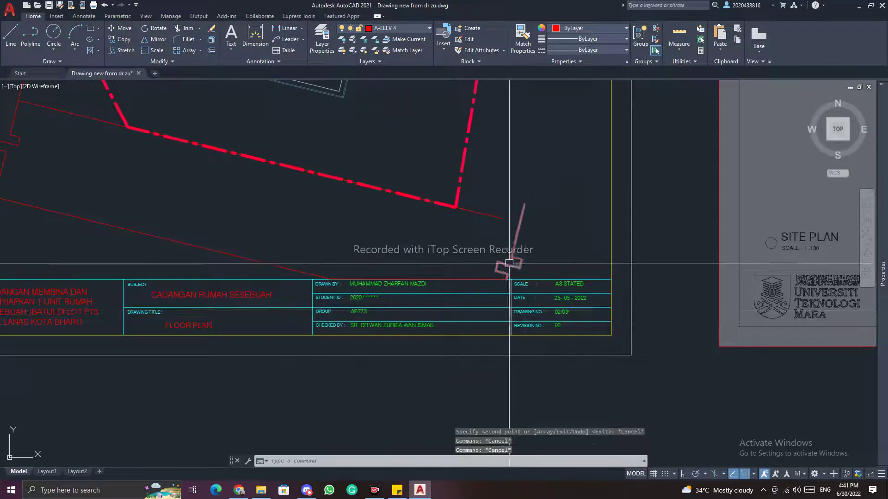
Hatch the inside of the copied road reserve outline with the ANSI31 pattern.
middle_drag(375, 260, 646, 304)
key(Escape)
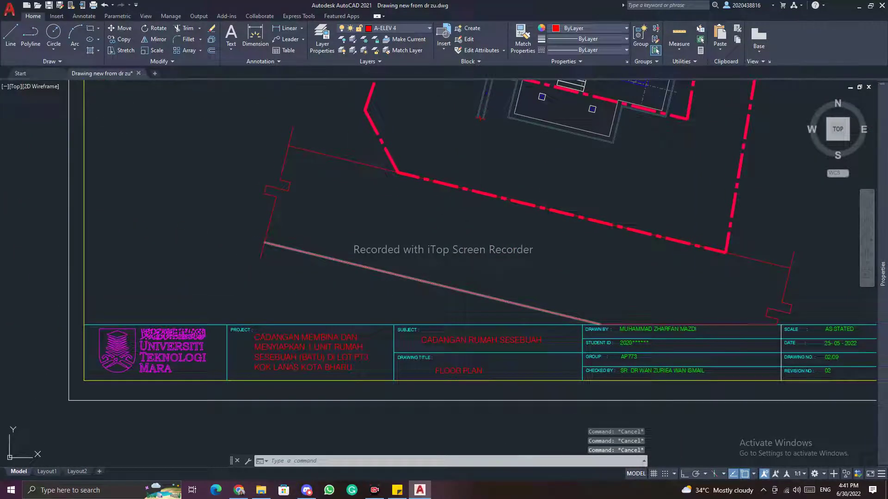
text(h)
key(Return)
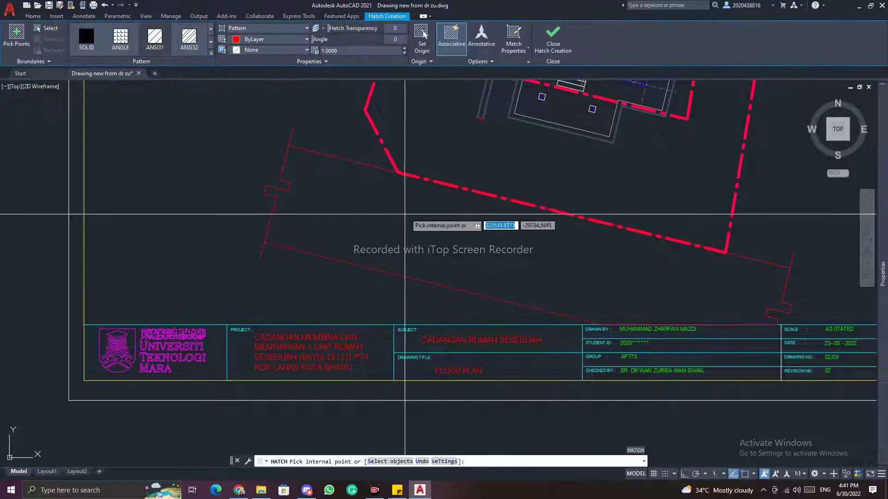
click(16, 37)
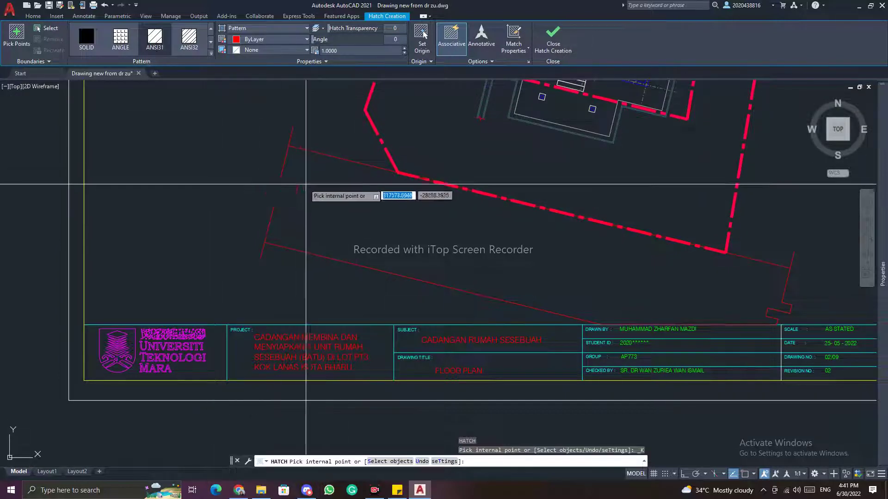
click(319, 172)
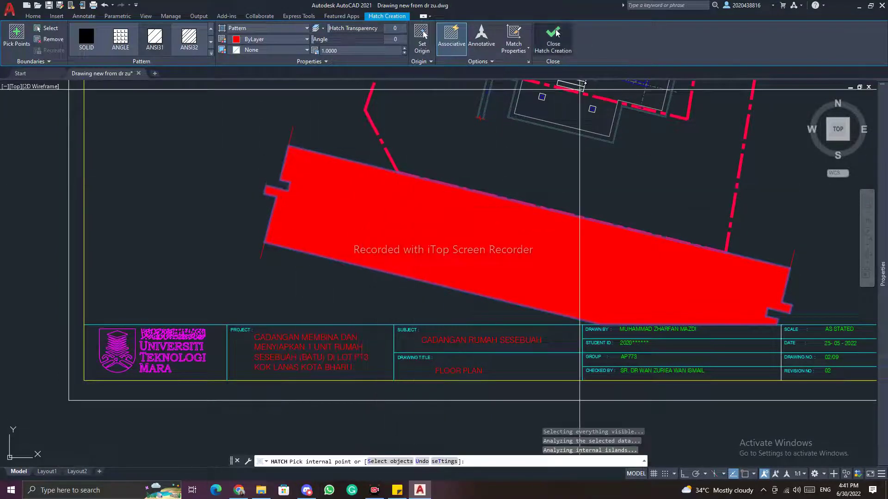
click(440, 237)
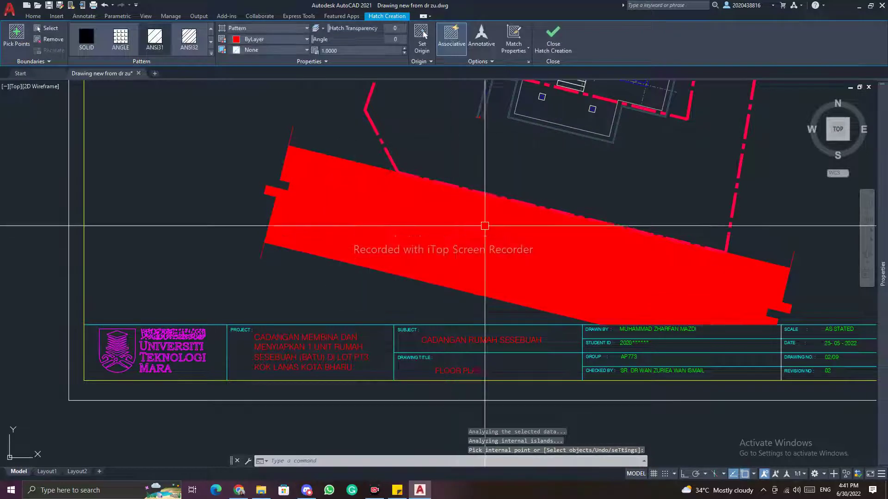
key(Escape)
key(Escape)
Set the road reserve hatch's pattern scale to 100.
click(387, 213)
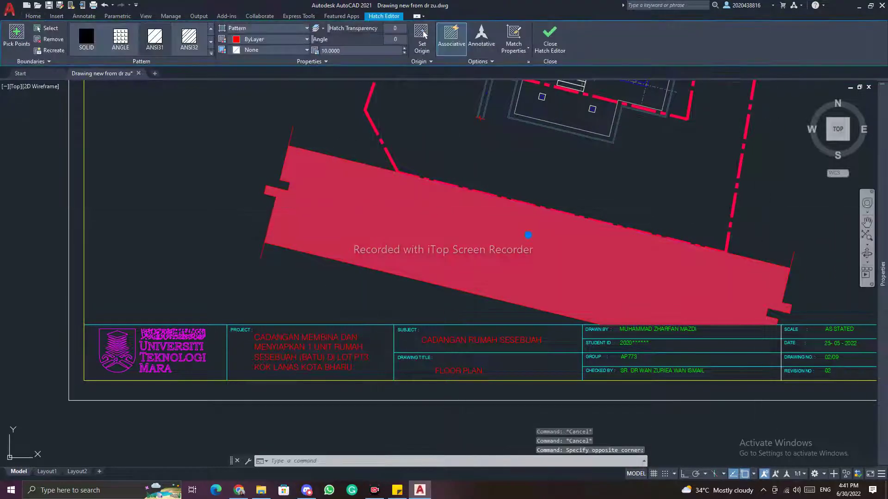
mouse_move(881, 162)
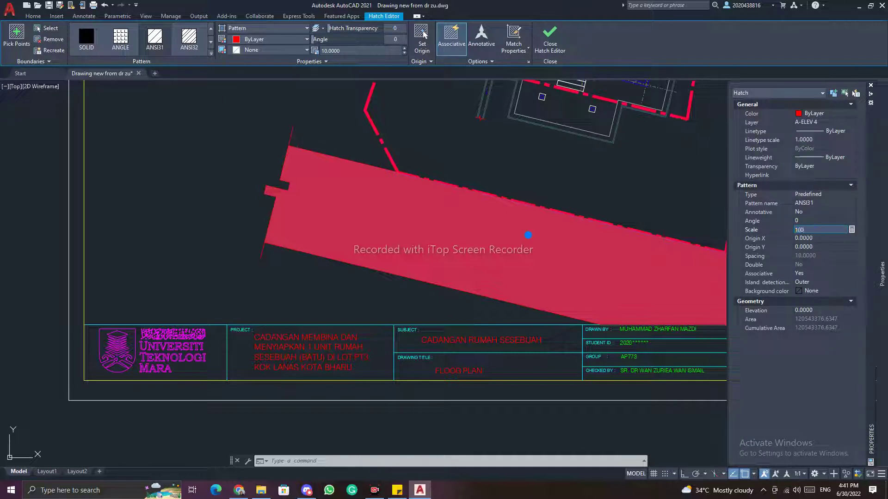
scroll(416, 195, up, 8)
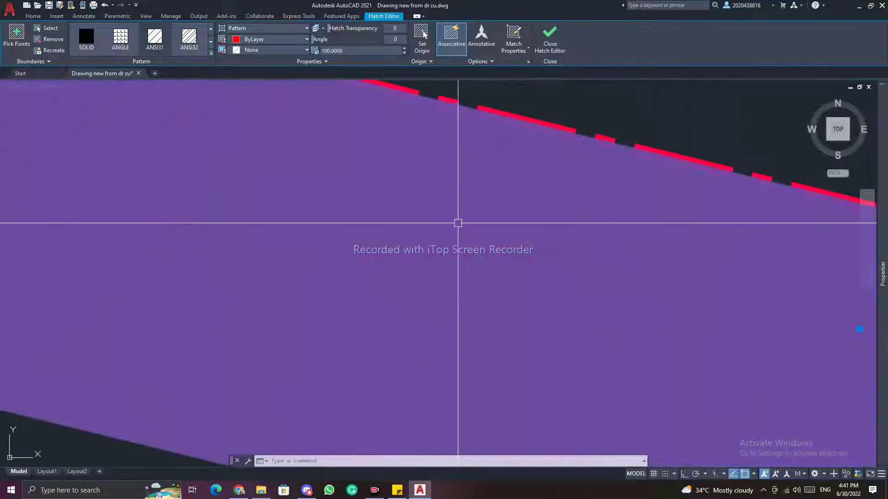
Increase the road reserve hatch's pattern scale to 1000.
mouse_move(871, 258)
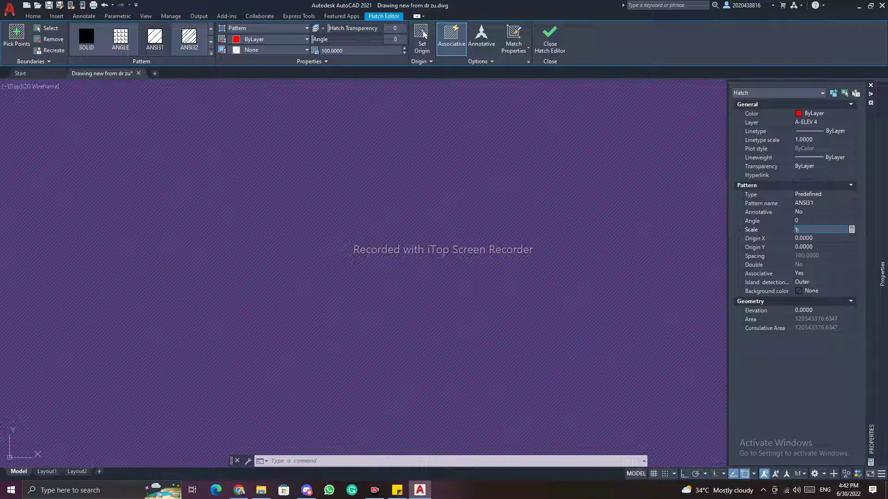
key(Return)
scroll(420, 184, down, 8)
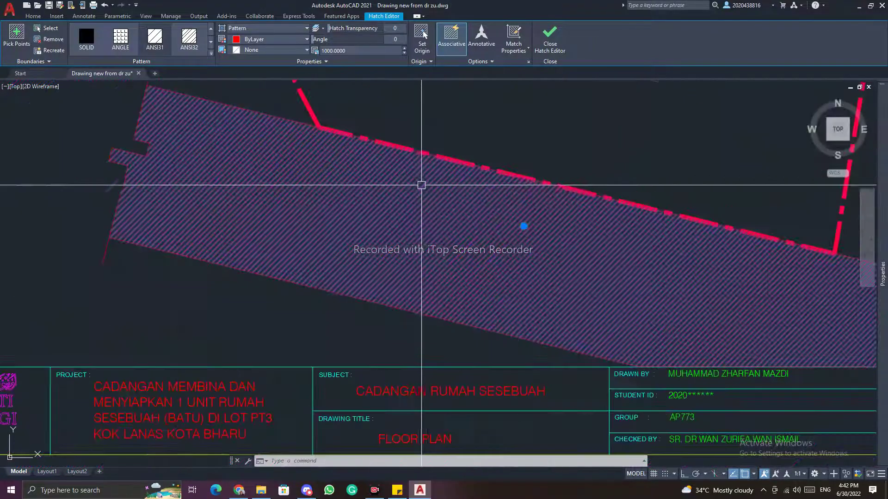
scroll(452, 191, up, 4)
key(Return)
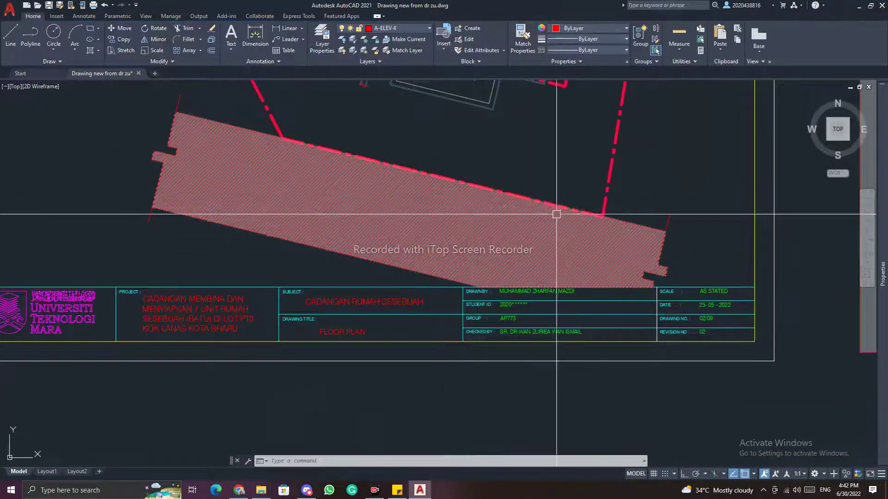
Compare the road hatch with the reference image and set its pattern scale to 1500.
scroll(557, 210, down, 8)
scroll(716, 205, up, 6)
scroll(709, 201, up, 3)
scroll(709, 201, down, 9)
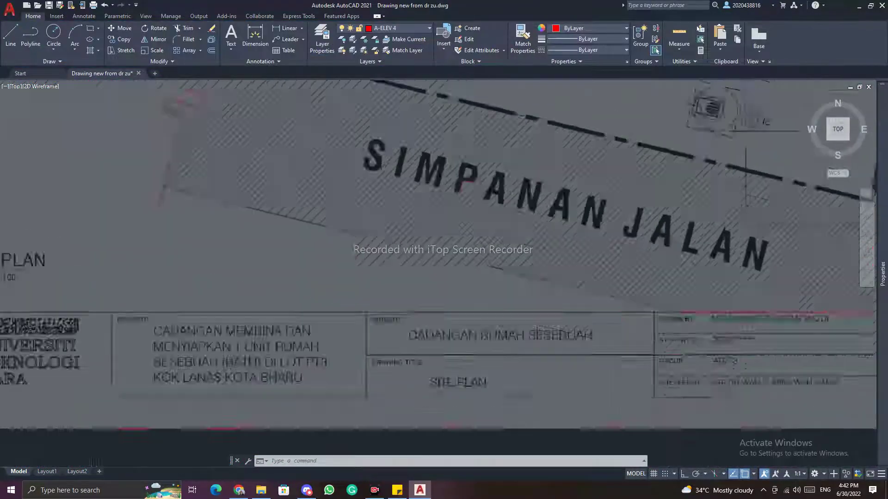
scroll(440, 210, up, 8)
click(520, 160)
mouse_move(887, 239)
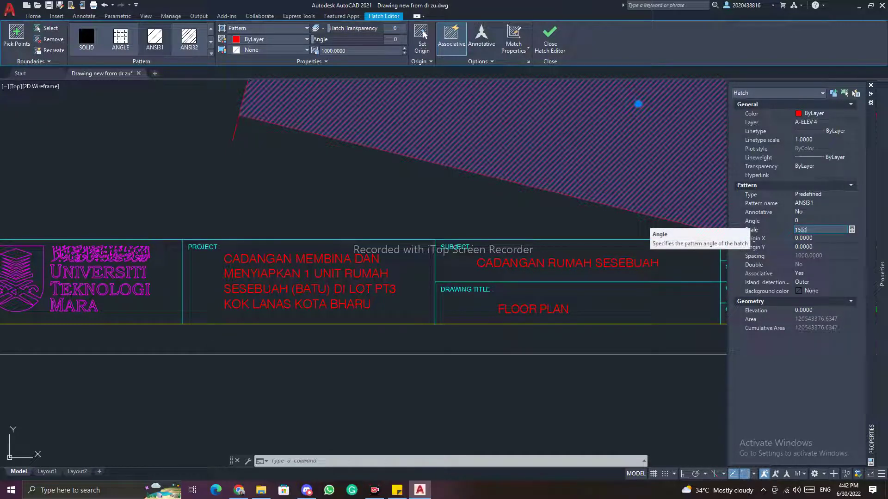
scroll(569, 194, down, 5)
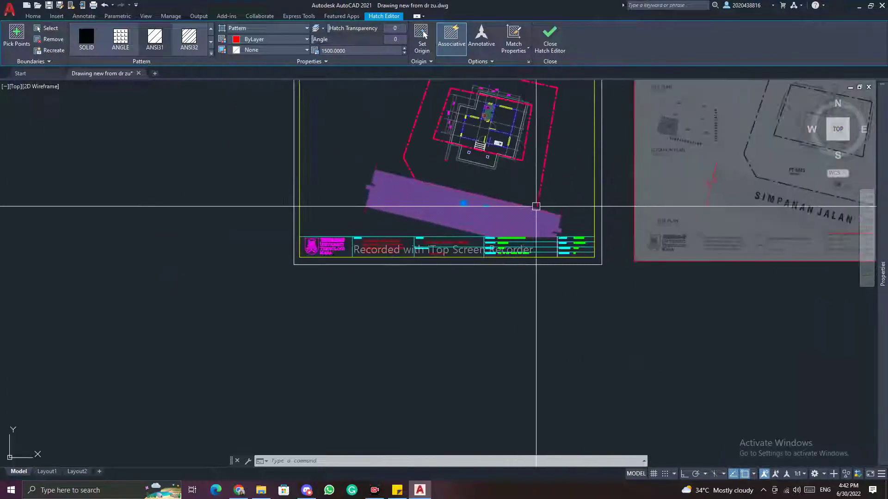
key(Escape)
Match the properties of the road reserve hatch and its outline to a thin grey line in the Section B-B' drawing.
middle_drag(581, 206, 484, 263)
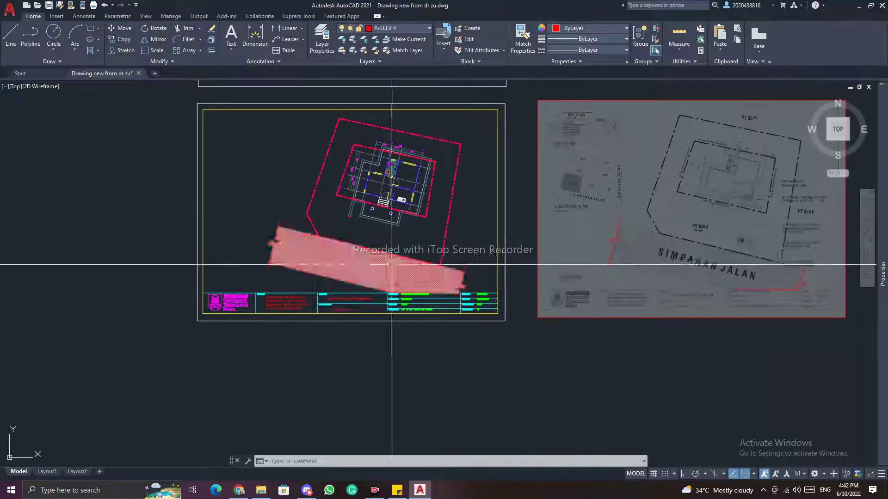
middle_drag(277, 228, 494, 250)
scroll(494, 249, down, 4)
scroll(535, 169, up, 4)
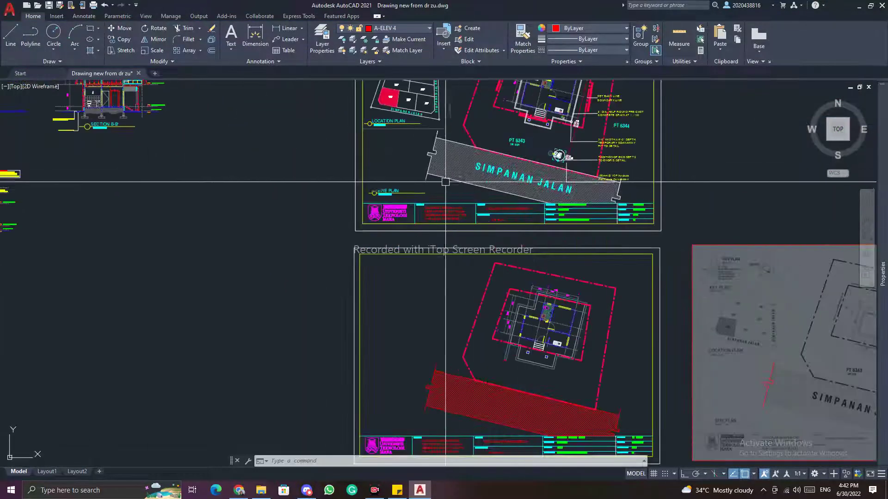
scroll(511, 218, down, 4)
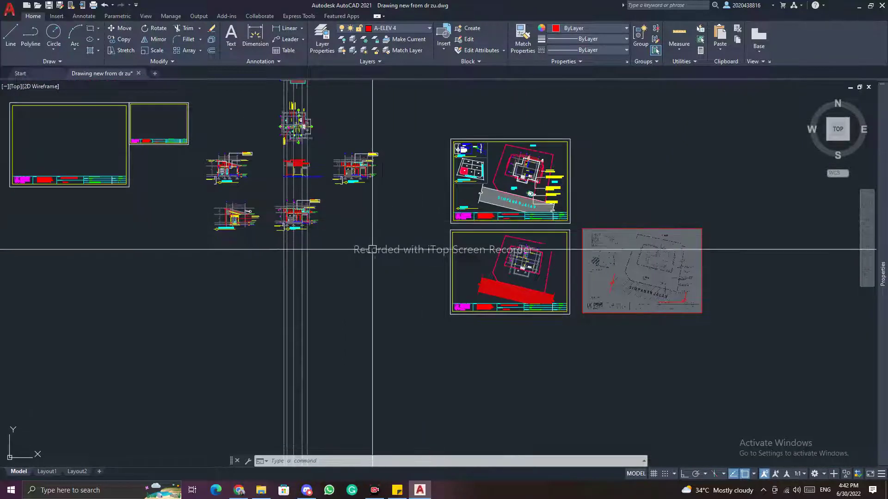
text(ma)
key(Return)
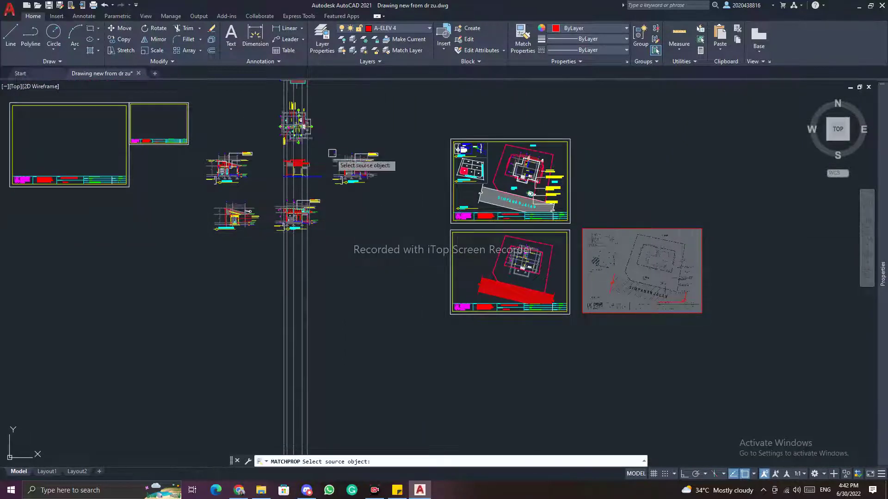
scroll(296, 162, up, 6)
middle_drag(578, 236, 557, 117)
middle_drag(698, 245, 686, 234)
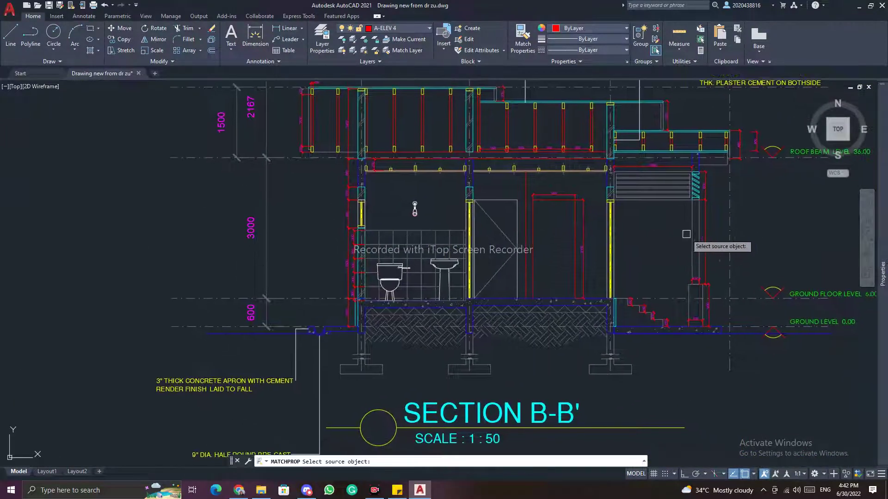
scroll(690, 227, down, 8)
scroll(568, 228, up, 10)
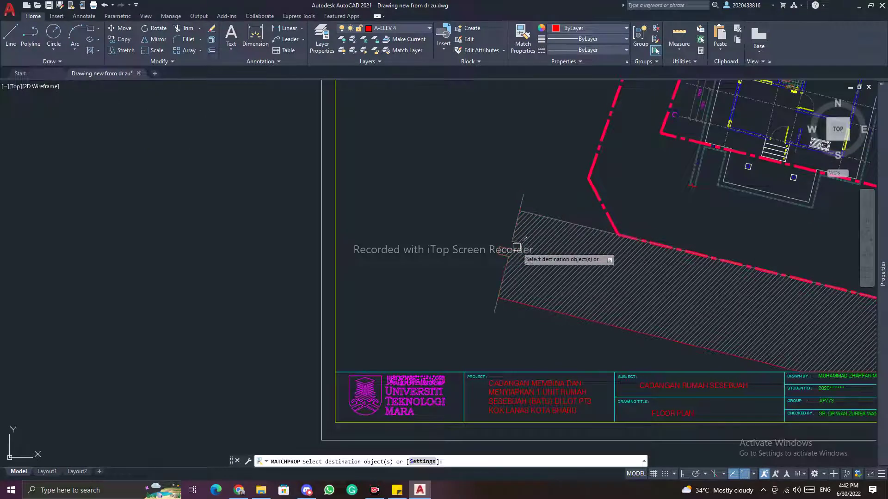
Apply the matched properties to the road outline's right end, and erase the outline segment lying along the title block.
scroll(515, 303, down, 5)
scroll(610, 293, up, 7)
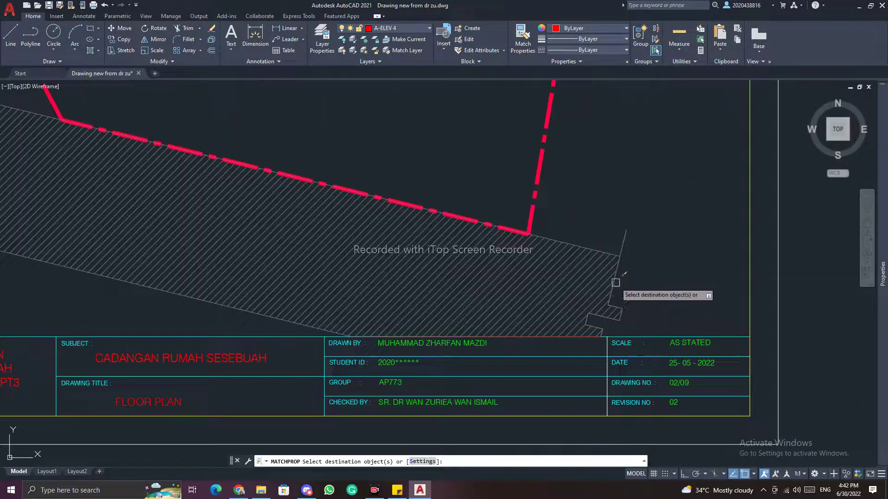
click(615, 298)
key(Return)
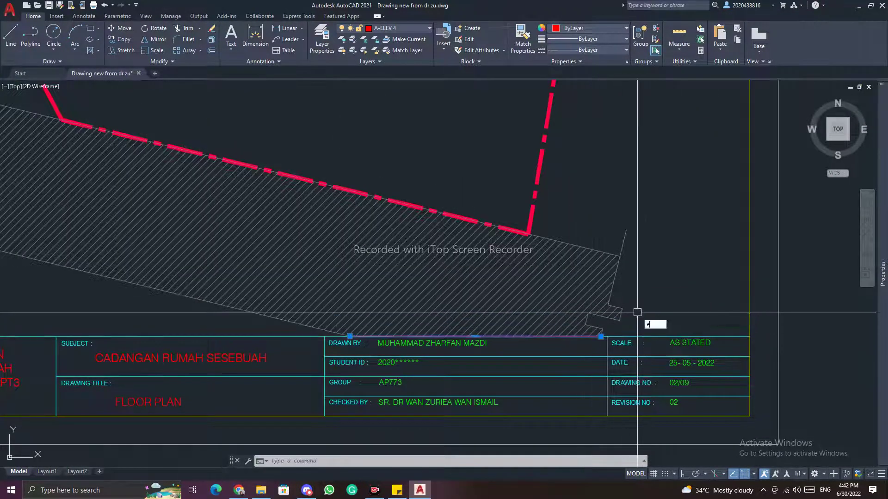
Examine the reference site plan for the setback labels, manholes and drainage details around the house.
scroll(638, 272, down, 10)
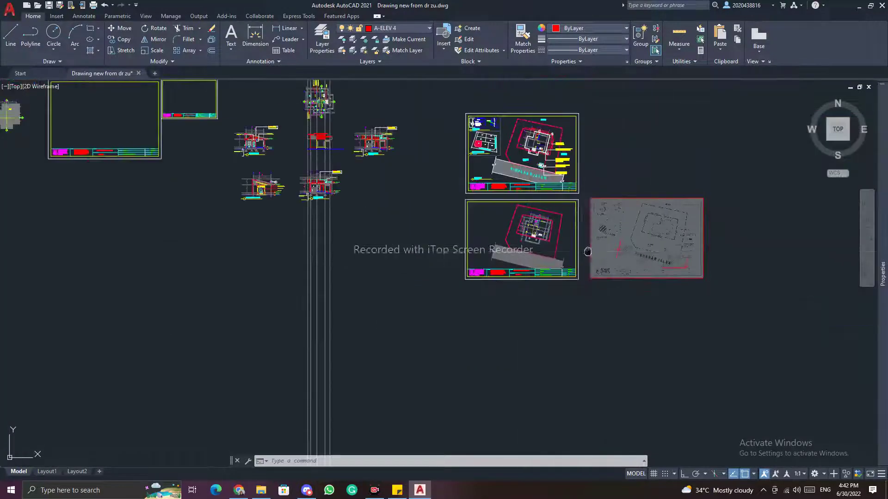
middle_drag(531, 255, 434, 255)
scroll(442, 228, up, 6)
scroll(439, 255, down, 2)
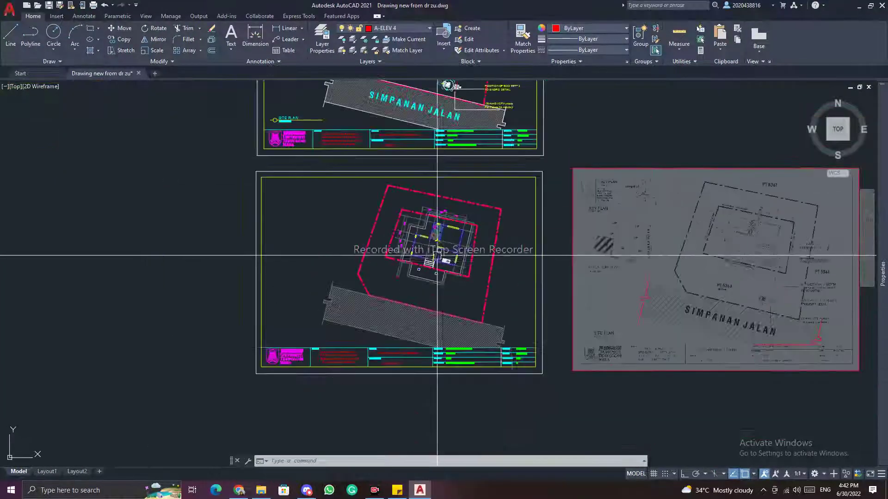
middle_drag(586, 261, 459, 262)
scroll(434, 235, up, 2)
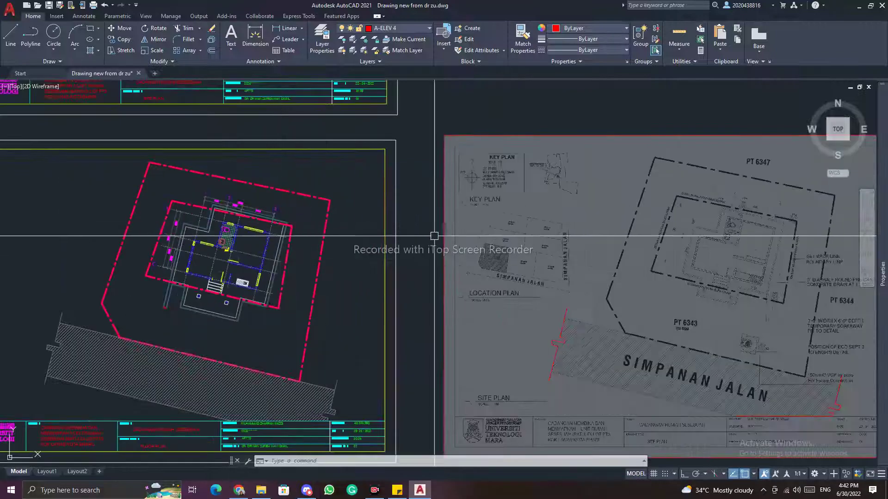
scroll(762, 240, up, 5)
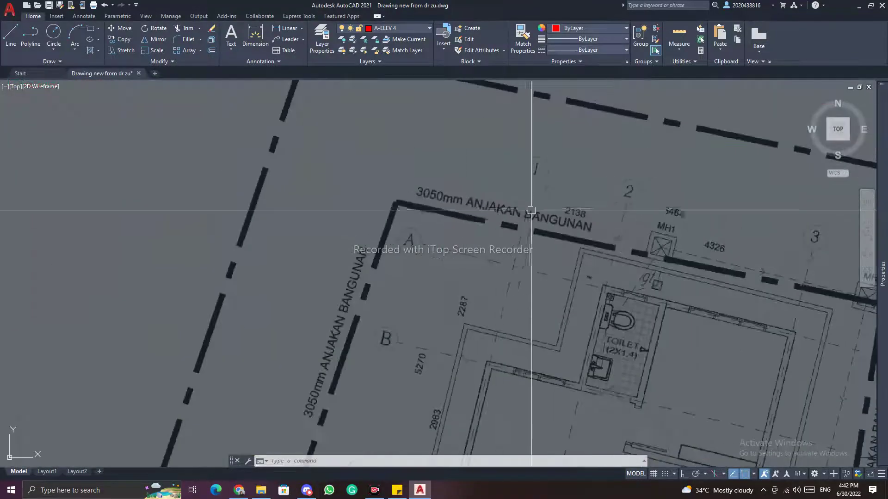
scroll(561, 219, down, 4)
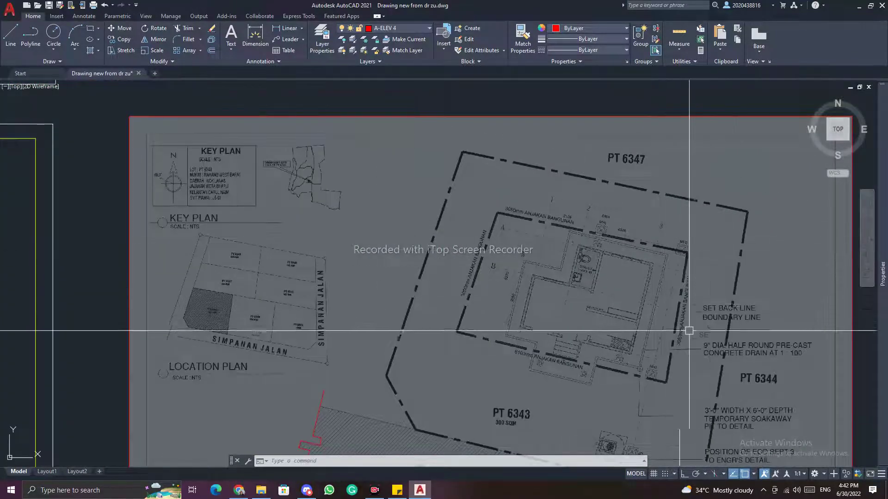
scroll(684, 302, up, 2)
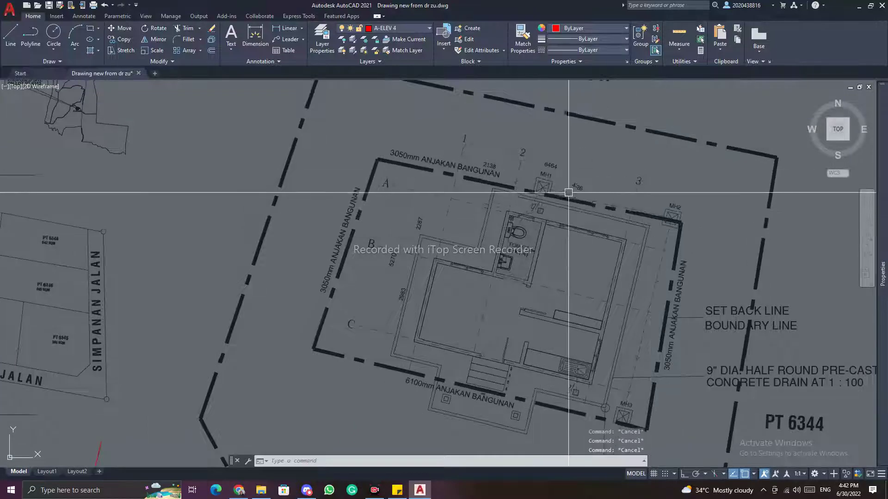
scroll(528, 191, up, 3)
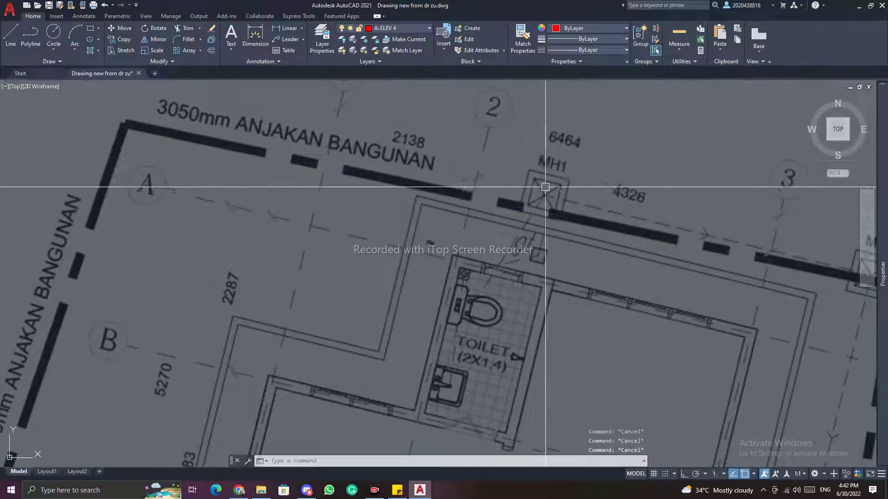
scroll(504, 211, down, 3)
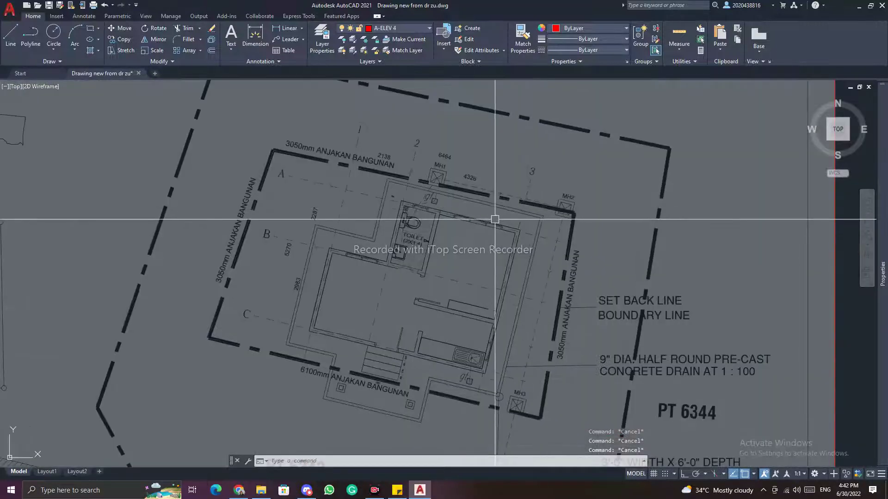
scroll(420, 227, up, 3)
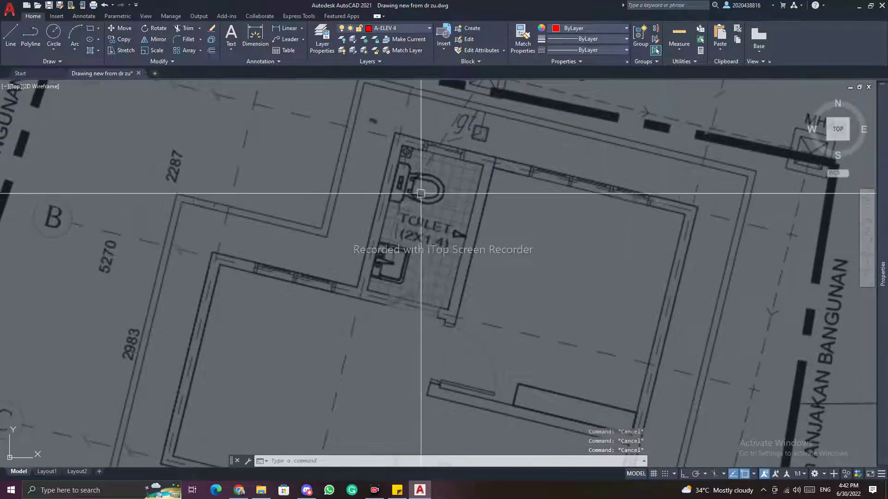
scroll(421, 193, down, 6)
middle_drag(406, 204, 584, 231)
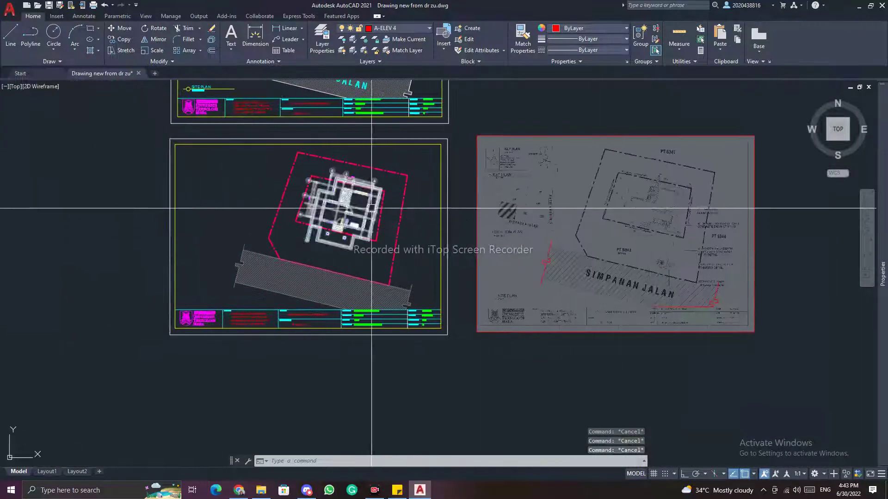
Copy the floor plan with its setback line onto the reference image, from the sheet's lower-right corner to the image's matching corner.
scroll(377, 219, up, 3)
click(376, 218)
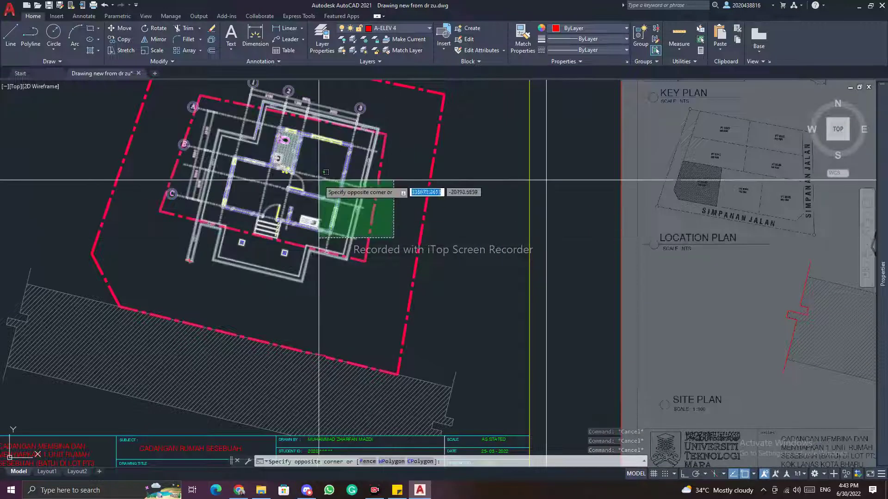
click(259, 167)
text(co)
key(Return)
scroll(303, 174, down, 5)
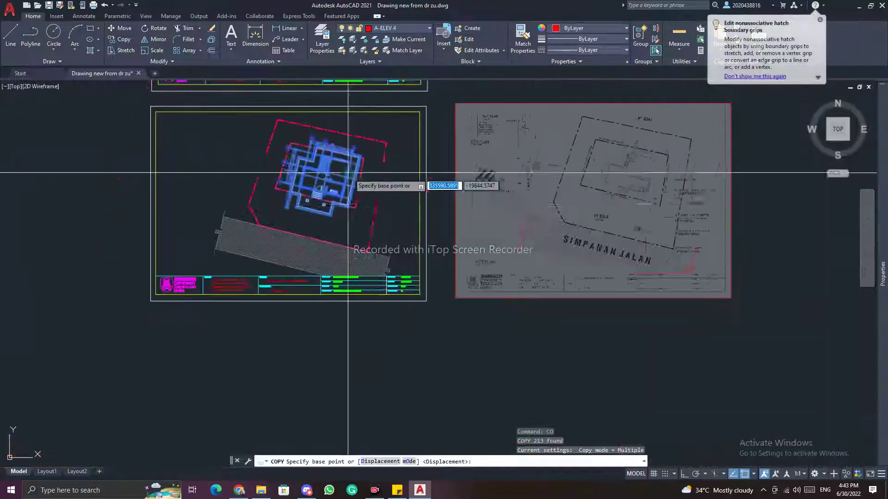
click(426, 301)
middle_drag(544, 297, 308, 247)
scroll(476, 235, up, 4)
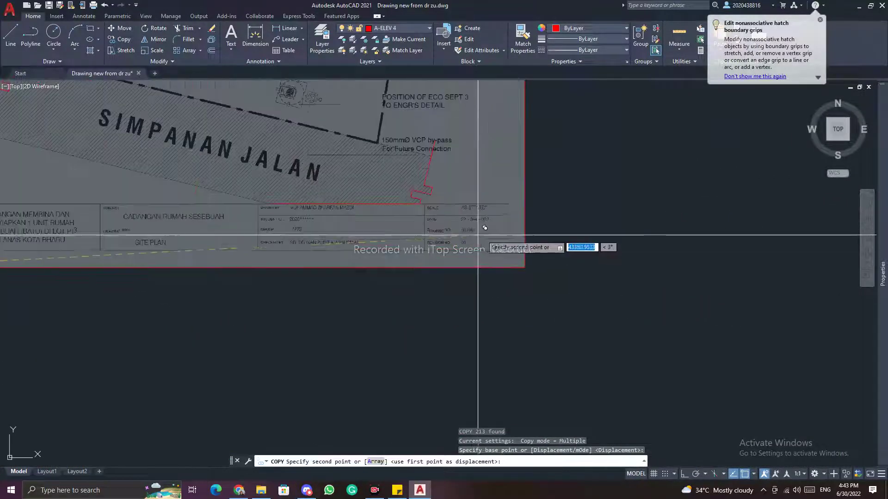
click(525, 267)
scroll(432, 244, down, 6)
middle_drag(404, 212, 432, 222)
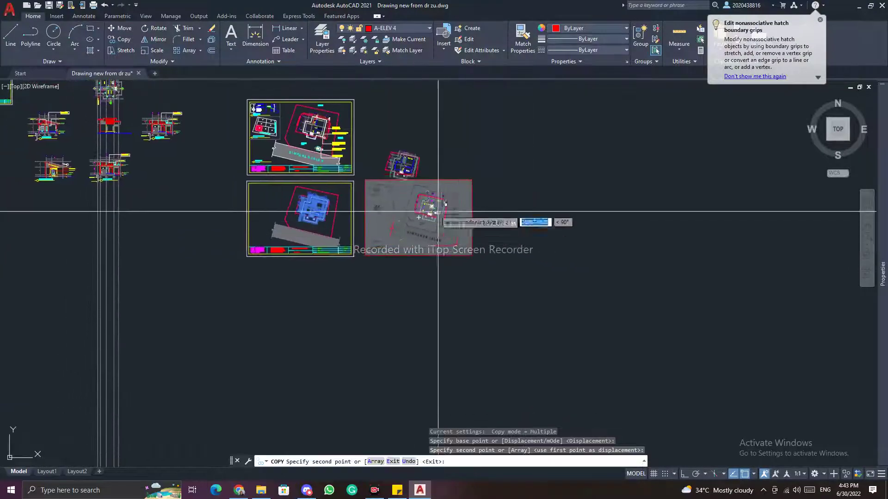
key(Escape)
key(Escape)
Draw a 600 by 600 rectangle in the blank area of the reference image outside the boundary line near MH2.
scroll(431, 205, up, 6)
scroll(451, 150, up, 5)
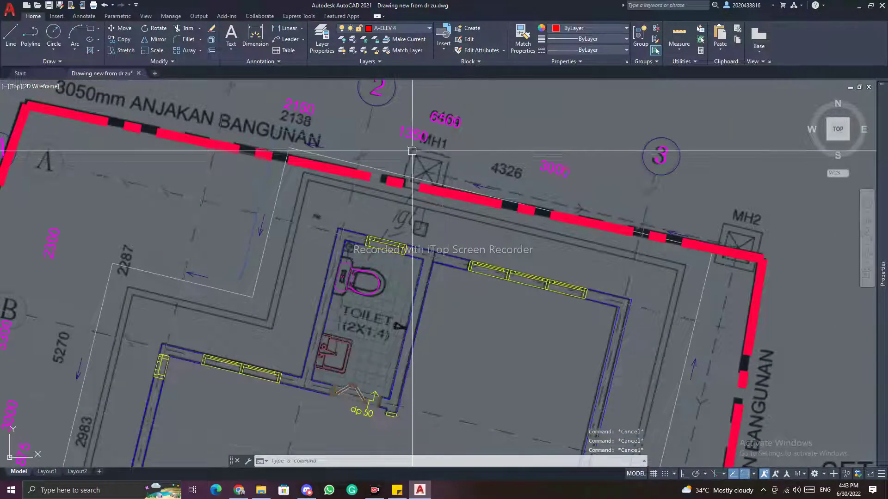
text(rec)
key(Return)
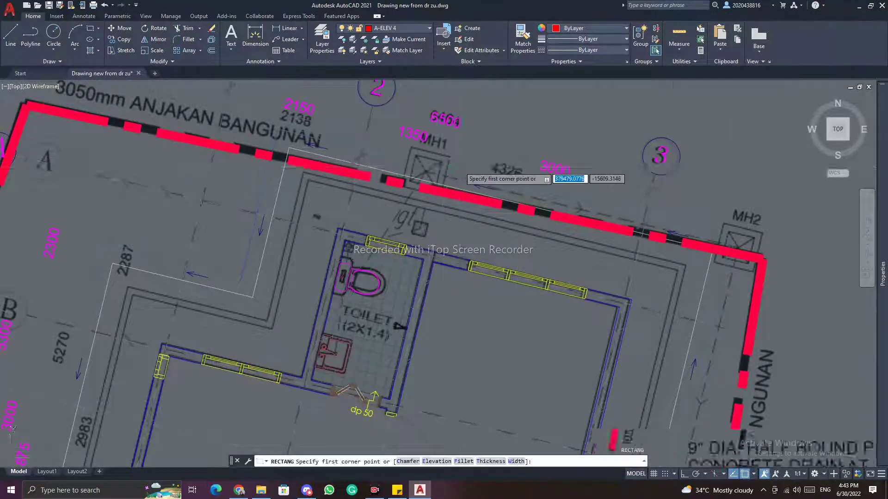
scroll(433, 175, down, 5)
scroll(495, 185, up, 5)
click(494, 177)
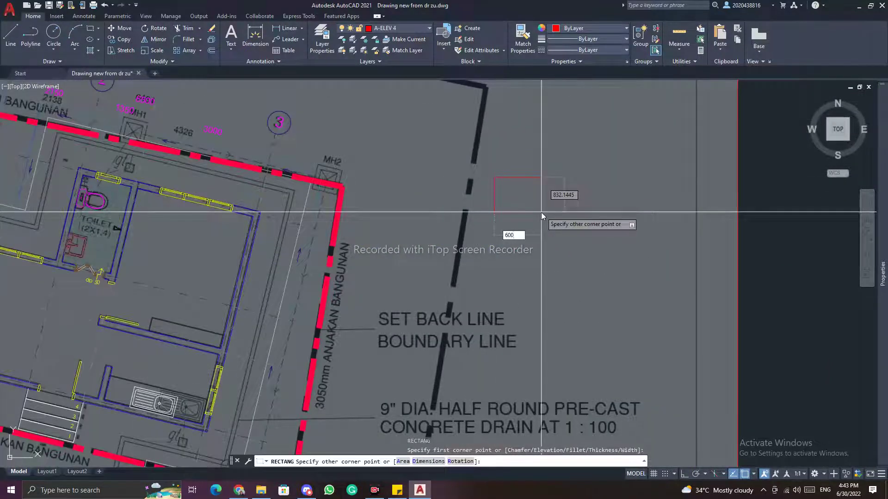
key(Return)
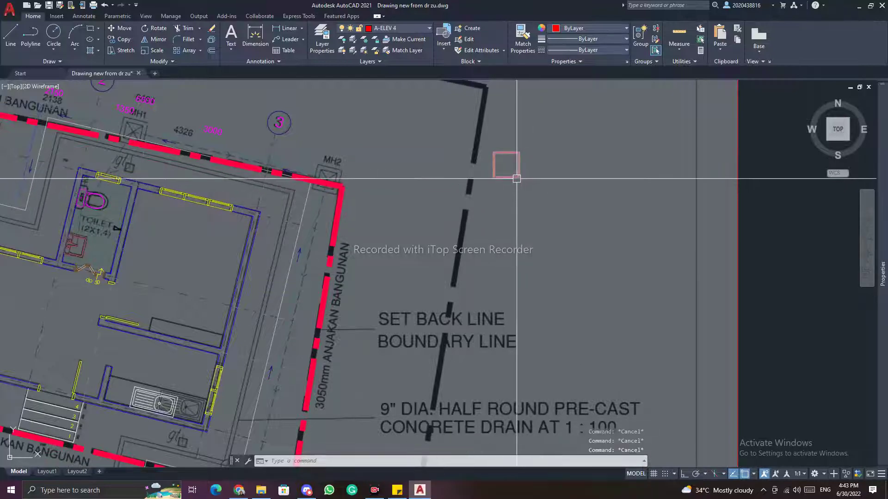
Offset the square inward by 100 to form the manhole's inner outline.
text(o)
key(Return)
text(100)
key(Return)
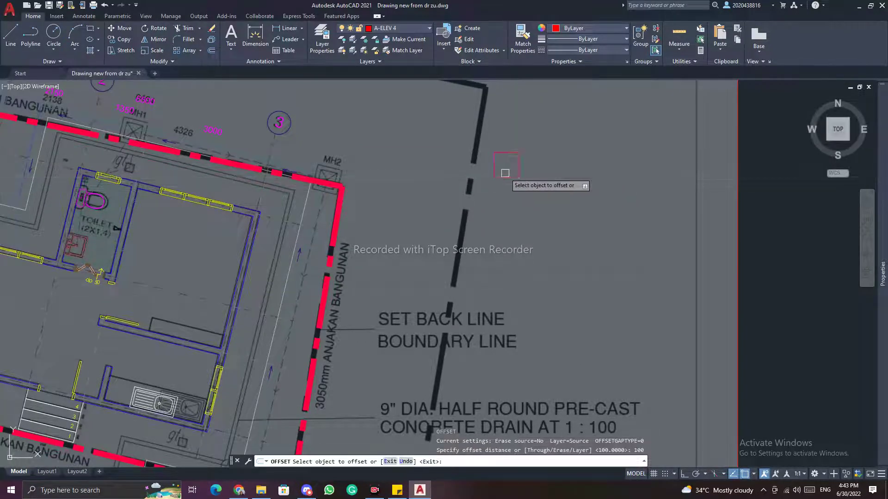
click(506, 176)
click(506, 167)
key(Escape)
key(Escape)
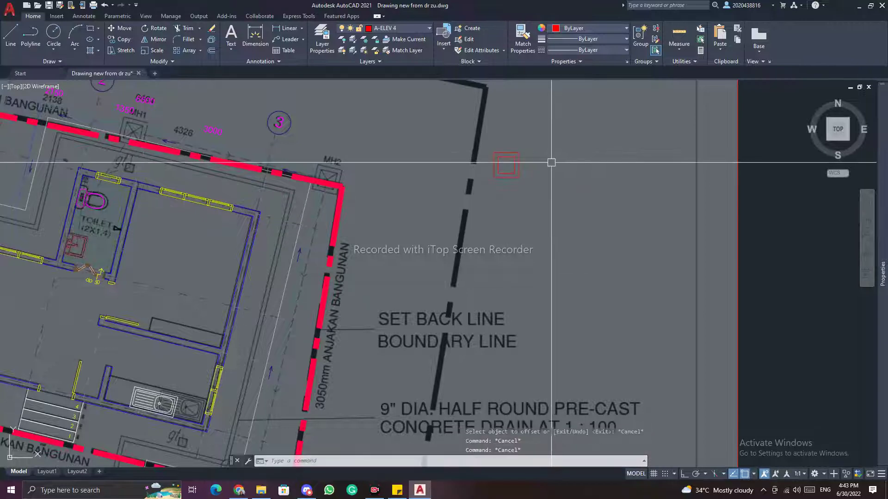
Draw two crossing diagonal polylines between the opposite corners of the inner square.
text(pl)
key(Return)
click(496, 188)
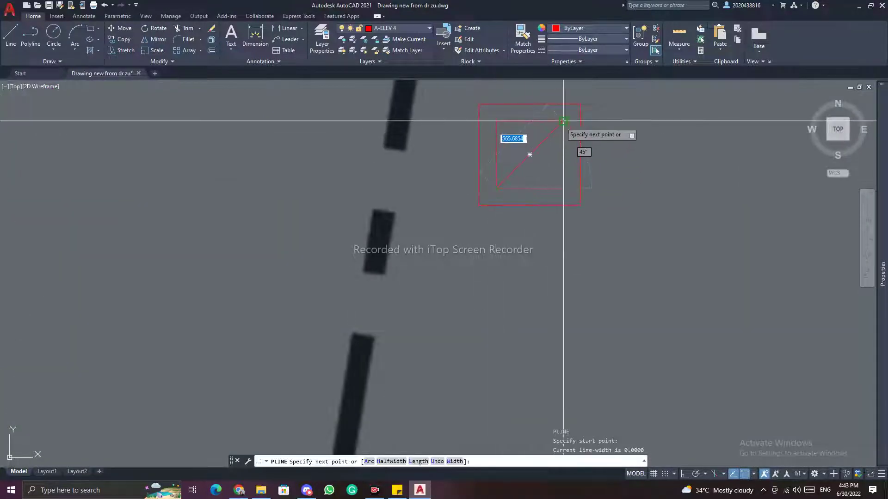
click(563, 121)
key(Escape)
key(space)
click(496, 121)
click(564, 188)
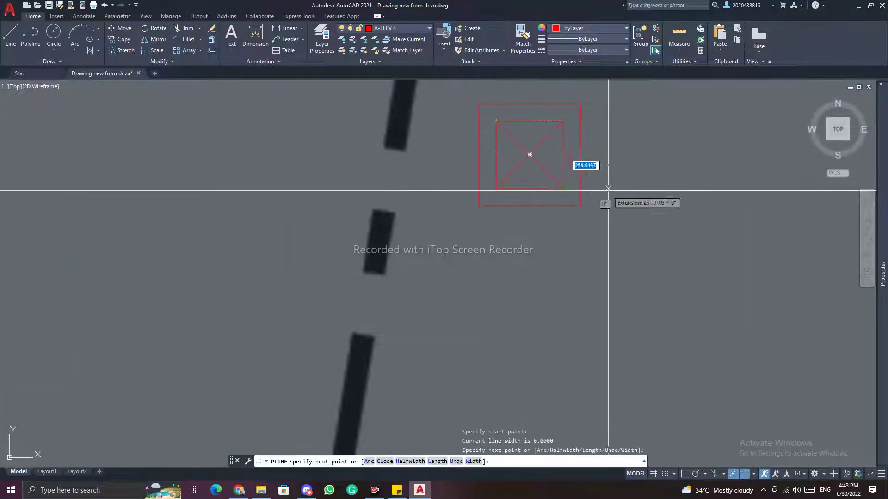
key(Escape)
key(Escape)
Move the complete manhole symbol by its lower-left corner onto the MH1 manhole in the reference image.
scroll(524, 182, down, 6)
click(551, 198)
click(479, 137)
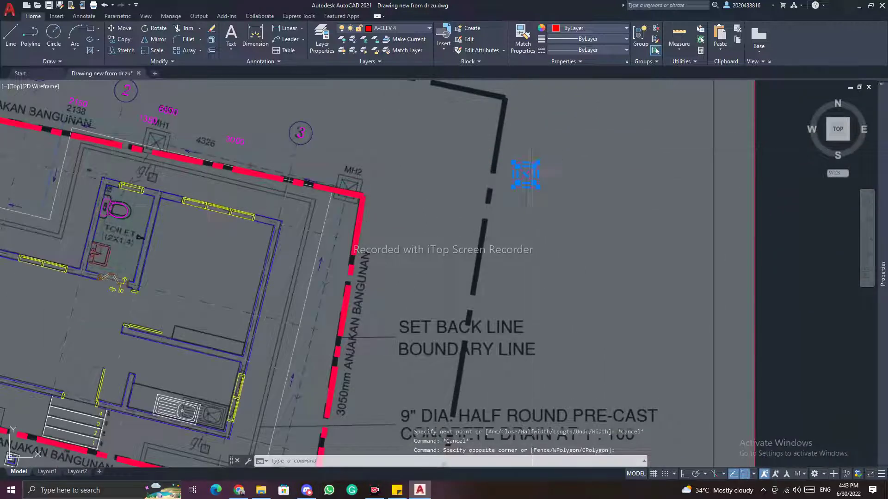
click(540, 172)
text(m)
key(space)
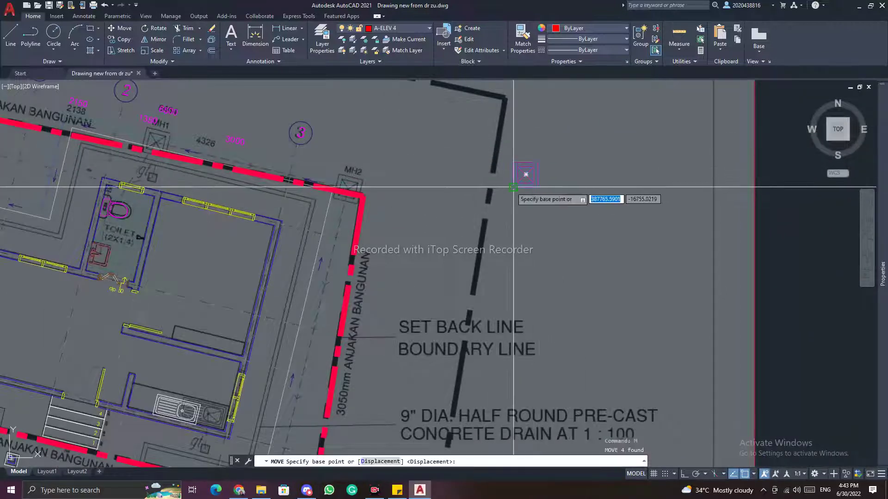
click(516, 187)
middle_drag(350, 214, 575, 210)
scroll(376, 151, up, 6)
middle_drag(371, 147, 472, 249)
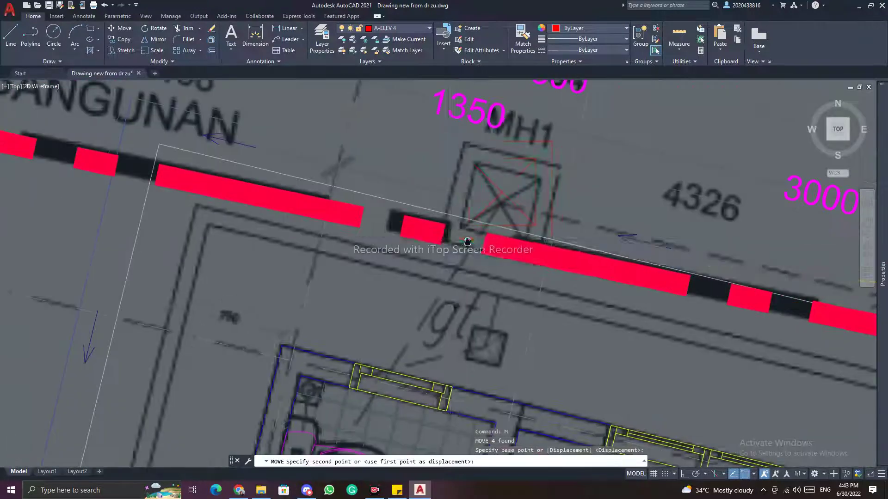
key(Escape)
key(Escape)
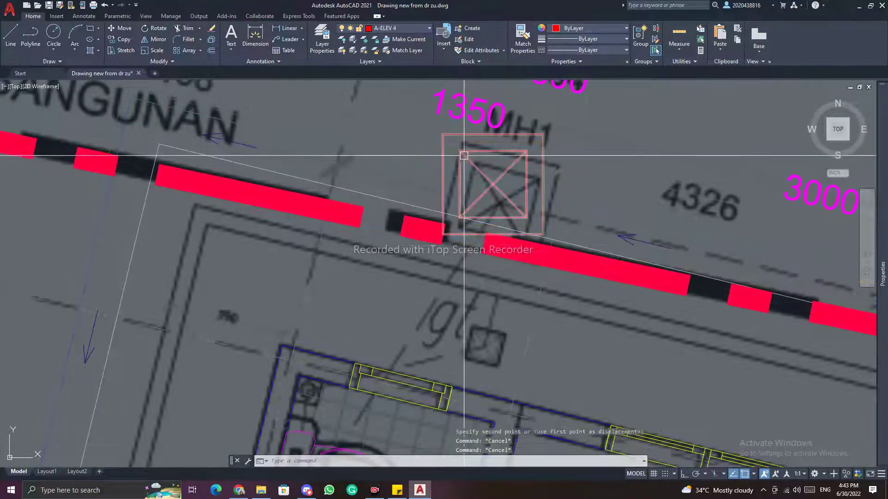
Rotate the complete manhole symbol about its lower-left corner to match the slant of the MH1 manhole in the reference image.
click(502, 162)
key(Return)
click(493, 184)
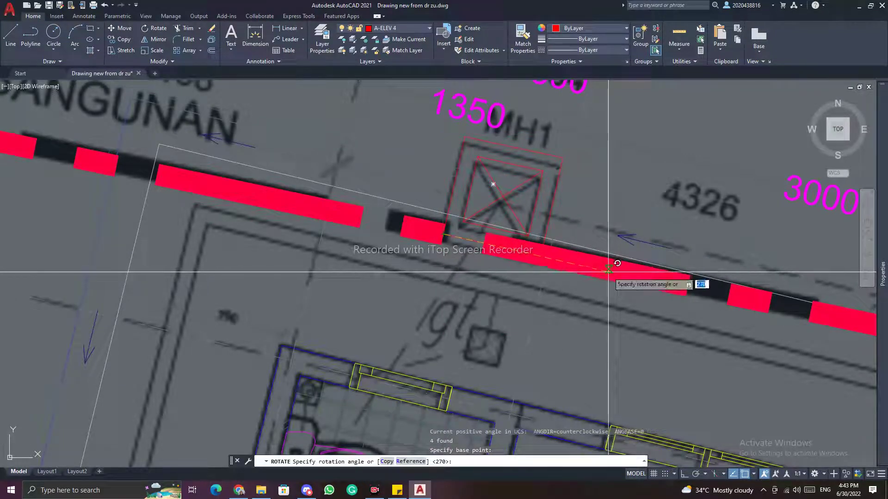
key(Escape)
key(Escape)
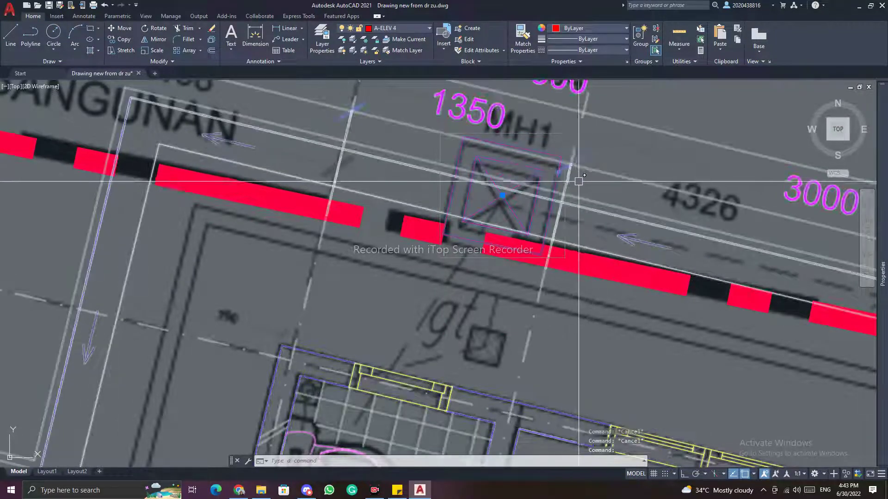
Move the rotated manhole symbol until its outlines and crossing diagonals coincide with the MH1 manhole in the reference image.
text(m)
key(Return)
click(628, 179)
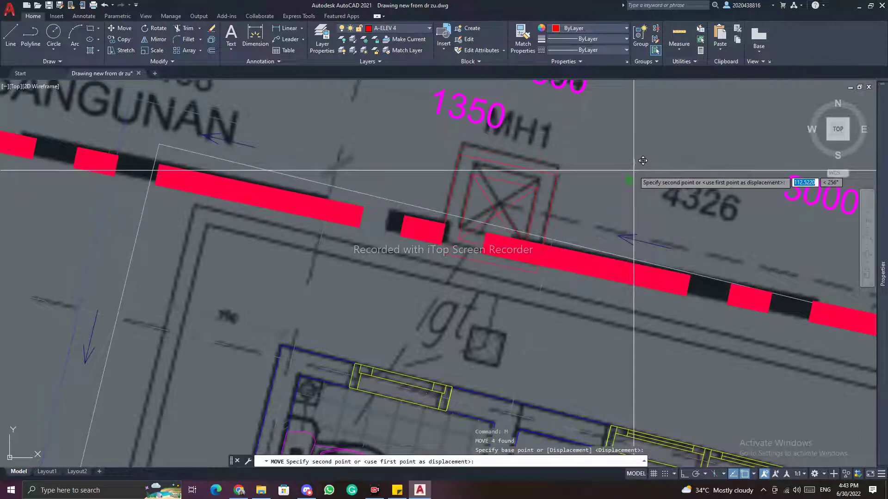
key(Escape)
key(Escape)
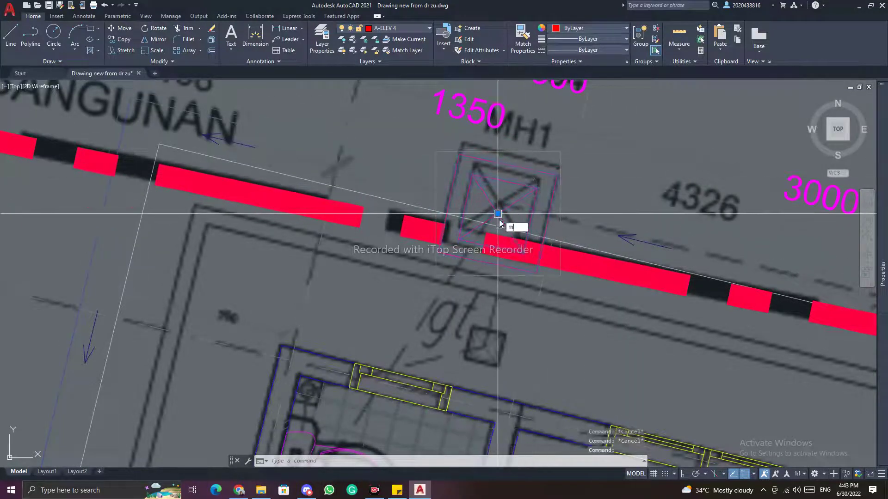
key(Return)
scroll(499, 222, up, 3)
click(519, 181)
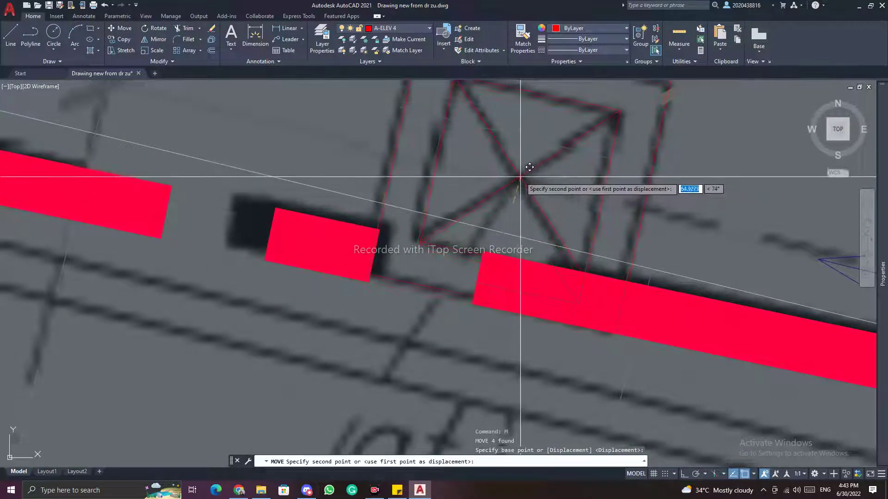
key(Escape)
key(Escape)
scroll(521, 178, down, 5)
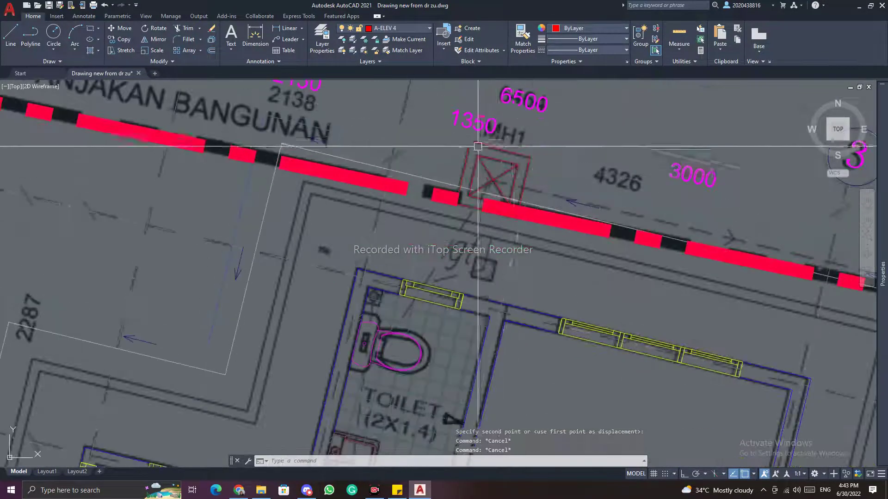
Copy the MH1 manhole symbol from its centre onto the MH2 manhole near the setback line's upper-right corner.
scroll(507, 129, down, 6)
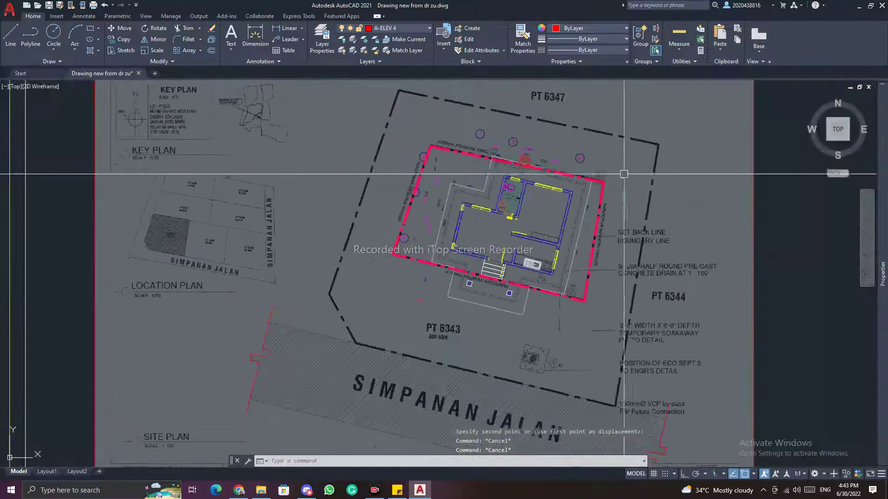
scroll(614, 168, up, 4)
middle_drag(602, 261, 568, 60)
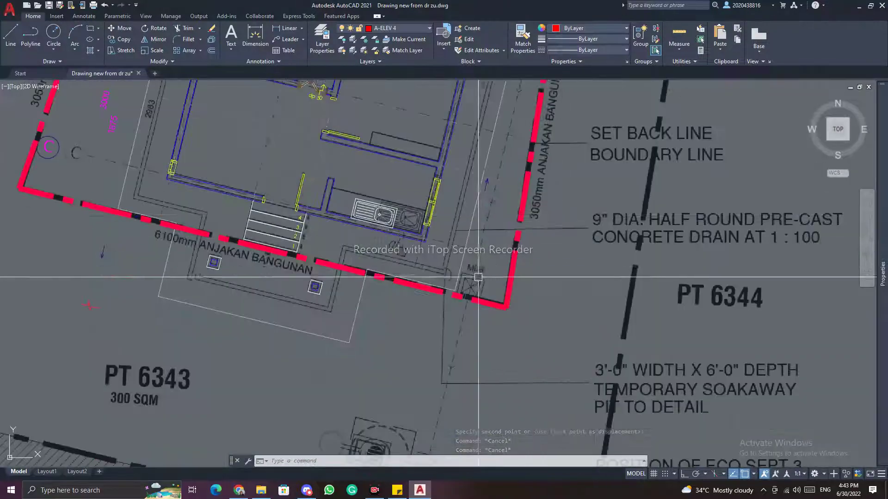
scroll(478, 277, down, 5)
scroll(427, 249, up, 5)
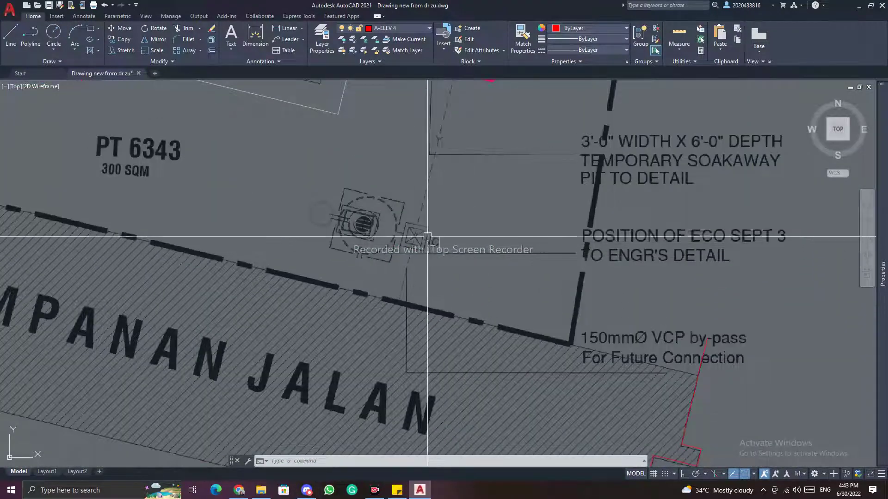
scroll(429, 236, down, 5)
scroll(430, 236, up, 7)
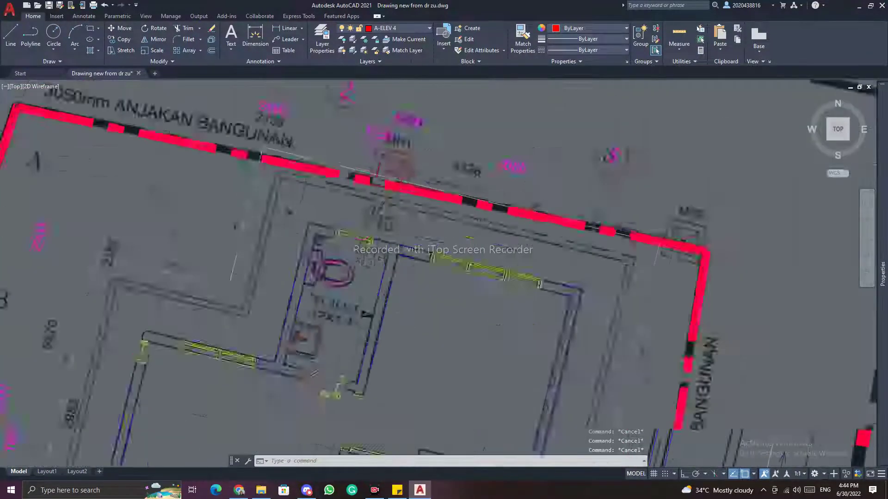
scroll(395, 149, up, 2)
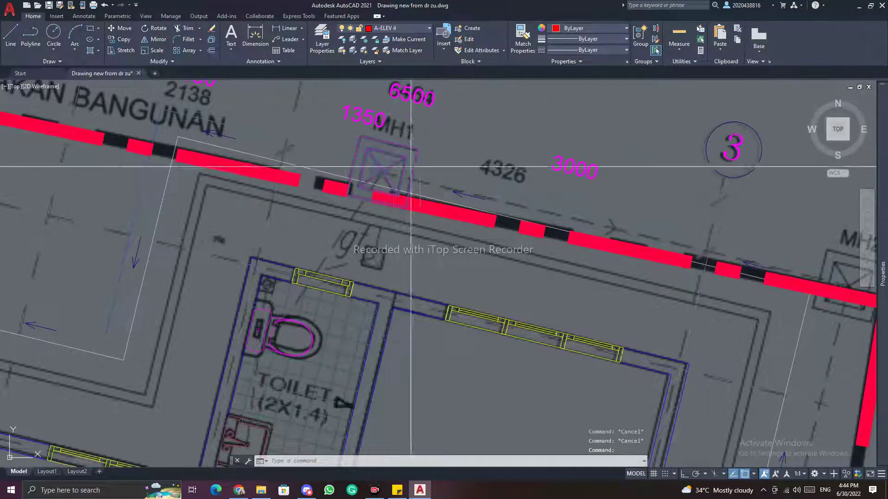
text(co)
key(Return)
middle_drag(571, 205, 337, 148)
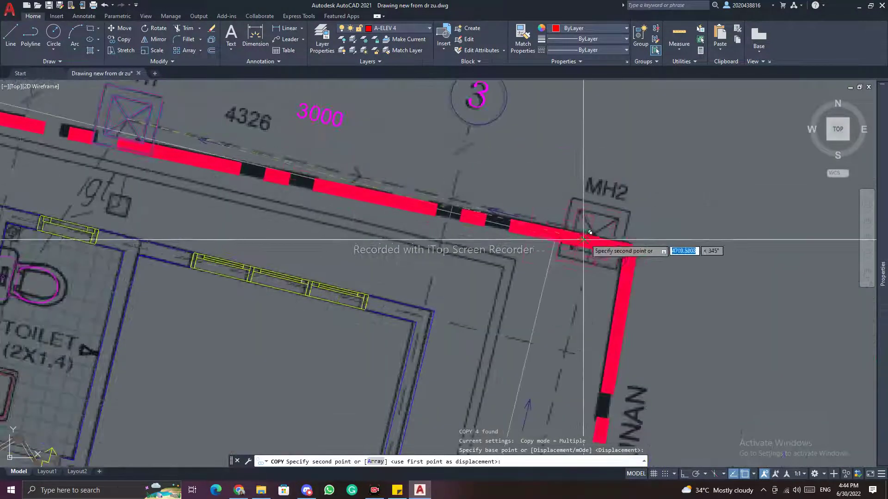
click(601, 245)
Place further copies of the manhole symbol on the MH3 manhole and on the IC chamber beside the septic tank.
scroll(557, 196, down, 5)
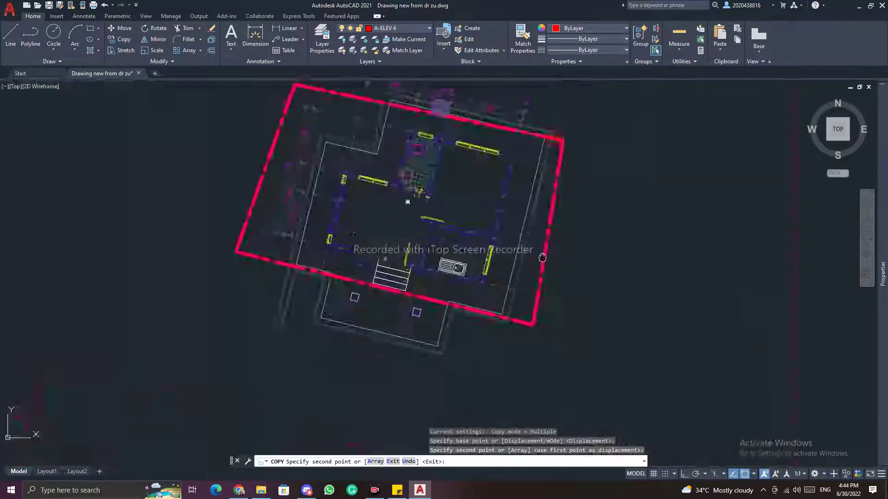
scroll(520, 240, up, 6)
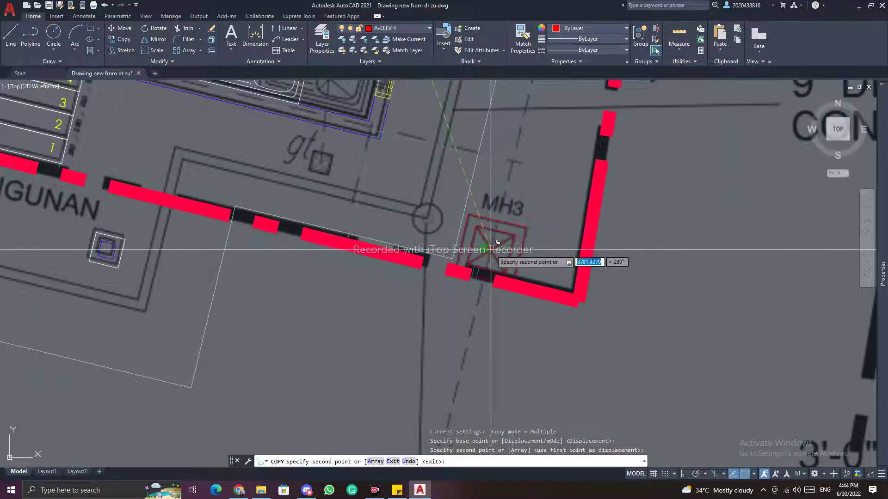
scroll(497, 242, up, 2)
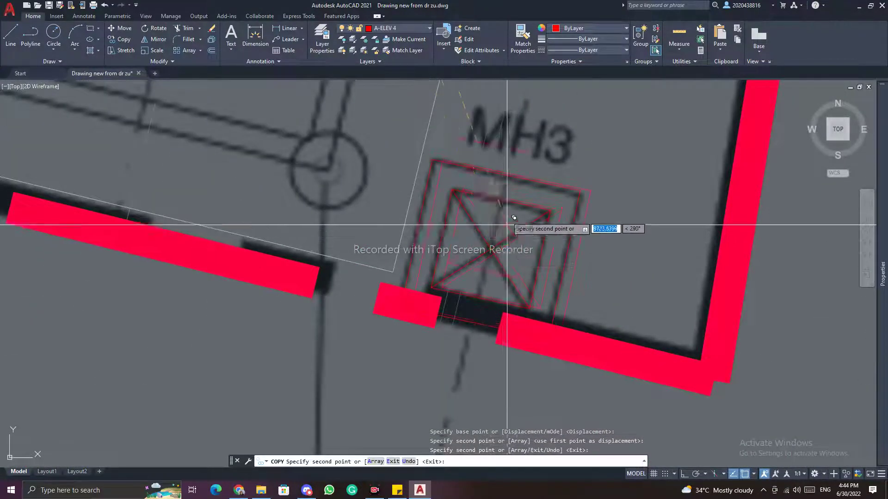
scroll(513, 218, down, 4)
scroll(519, 301, up, 6)
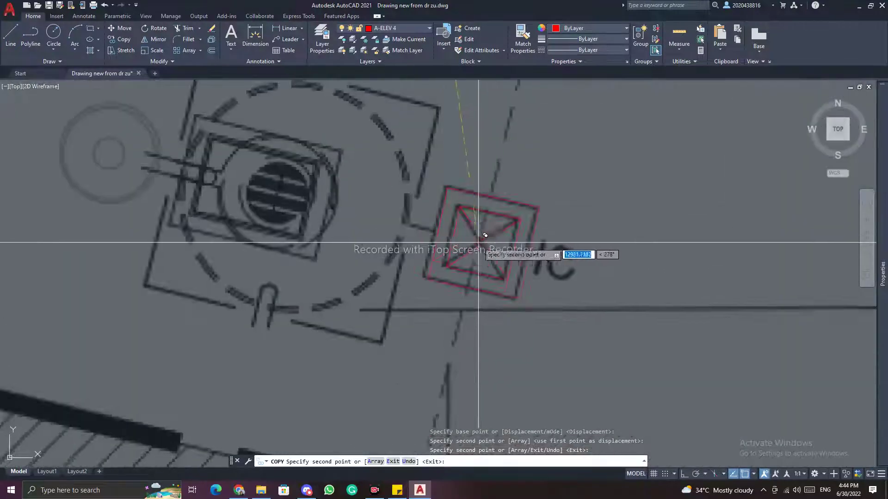
key(Escape)
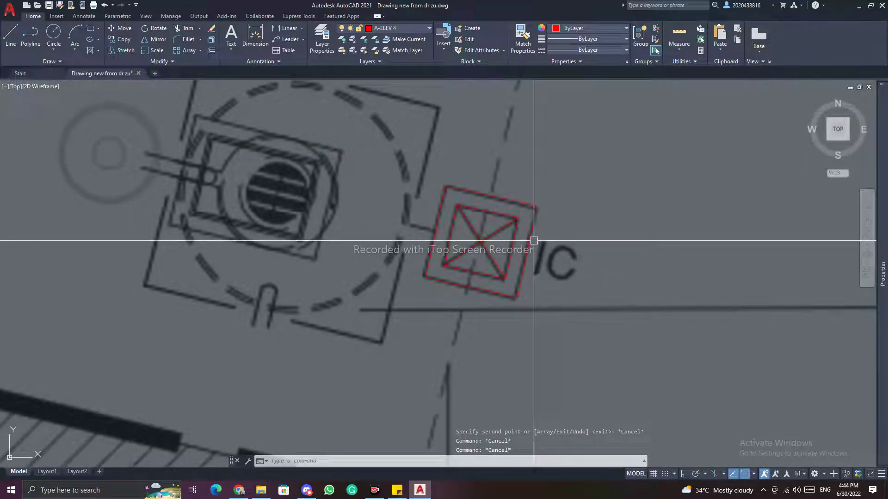
Trace the slanted square outline around the septic tank beside the IC chamber with a closed four-sided polyline.
scroll(480, 225, down, 4)
middle_drag(384, 224, 448, 231)
key(Escape)
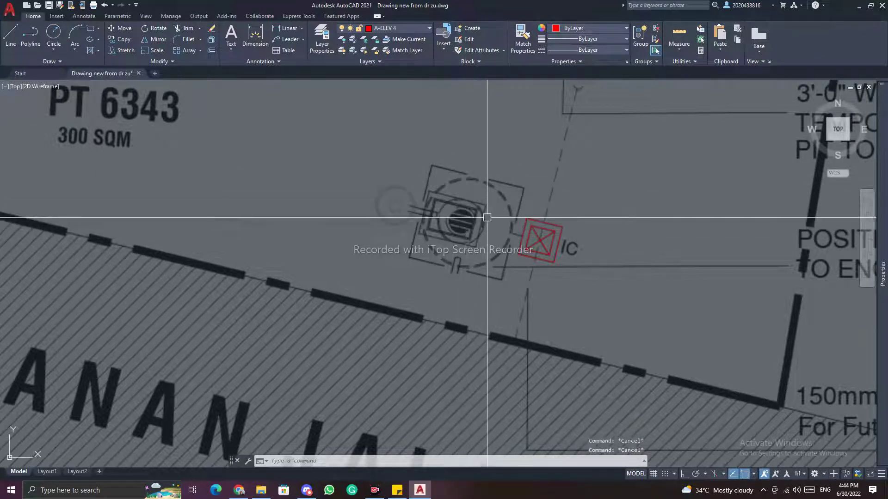
scroll(497, 201, down, 2)
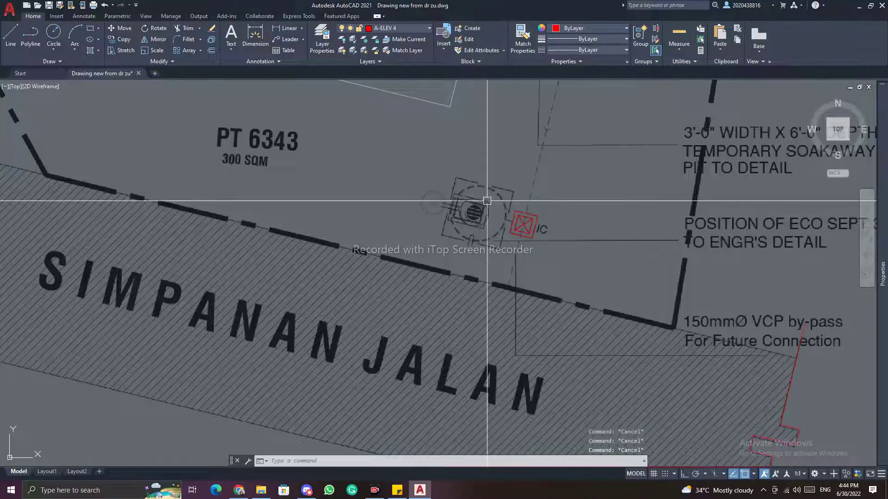
key(Return)
scroll(462, 178, up, 3)
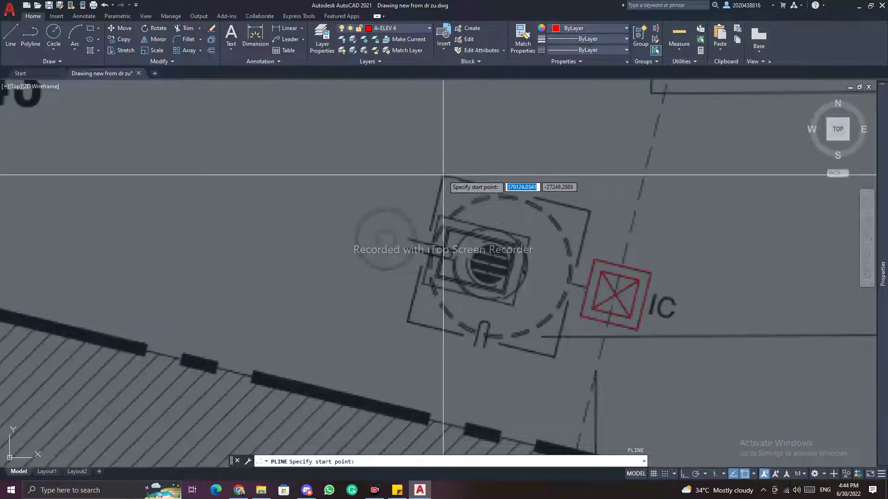
click(443, 173)
click(590, 212)
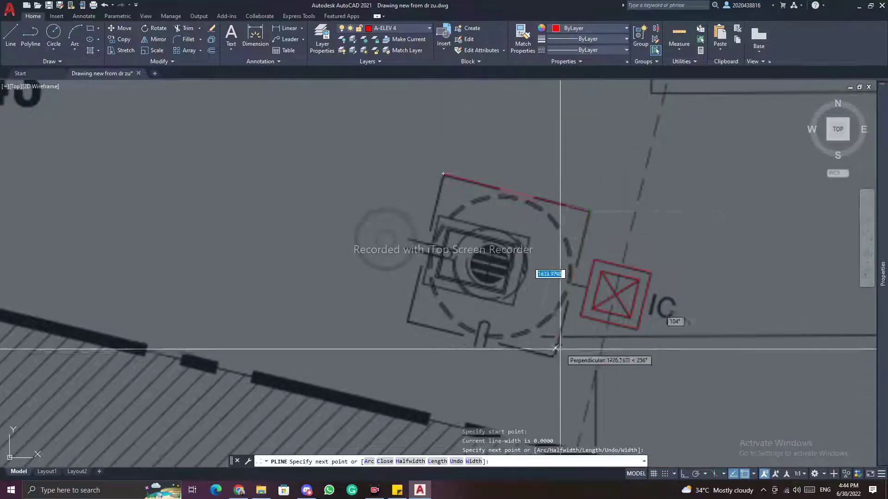
click(553, 356)
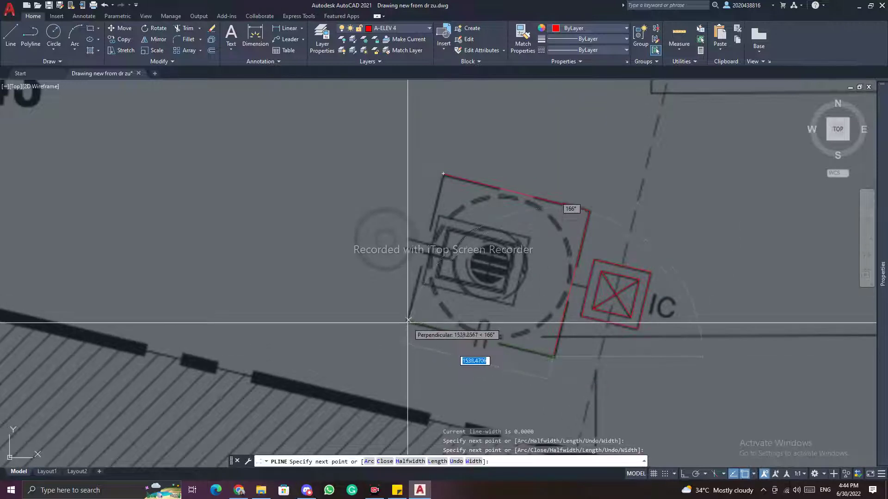
click(408, 319)
click(443, 174)
key(Escape)
key(Escape)
key(Escape)
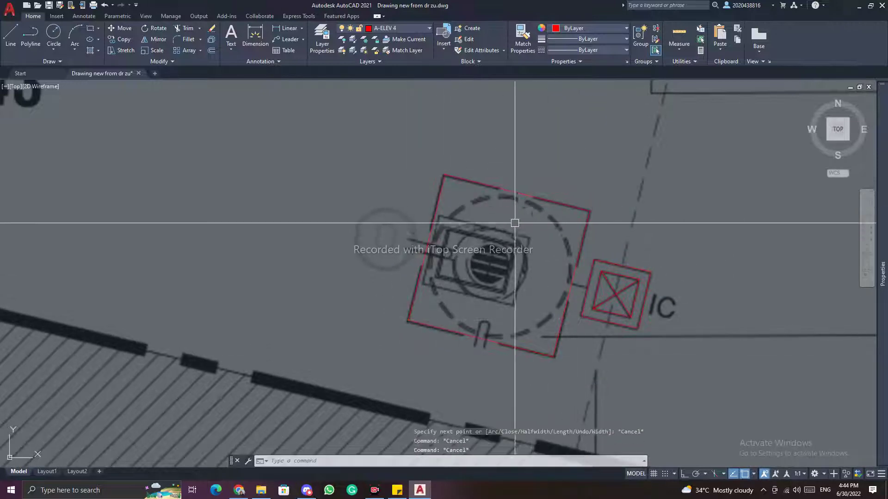
Draw a 300 by 300 rectangle at the small square trap labelled gt outside the toilet window.
scroll(491, 229, down, 6)
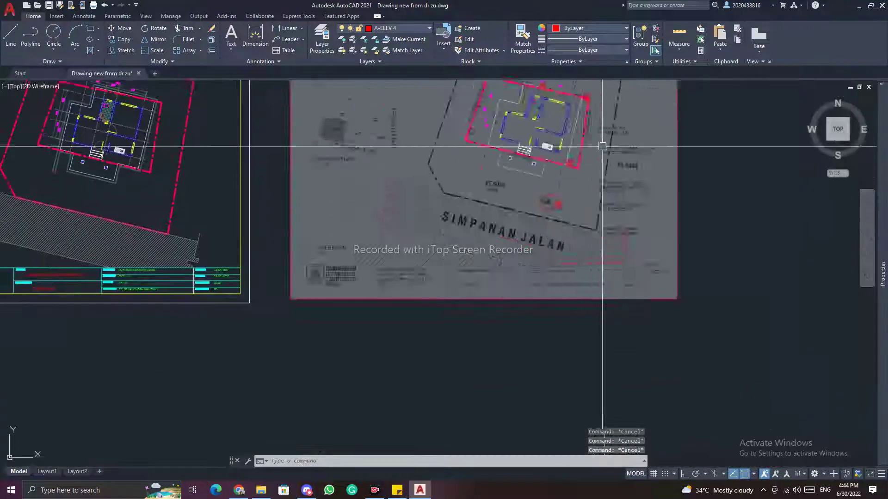
scroll(463, 162, up, 5)
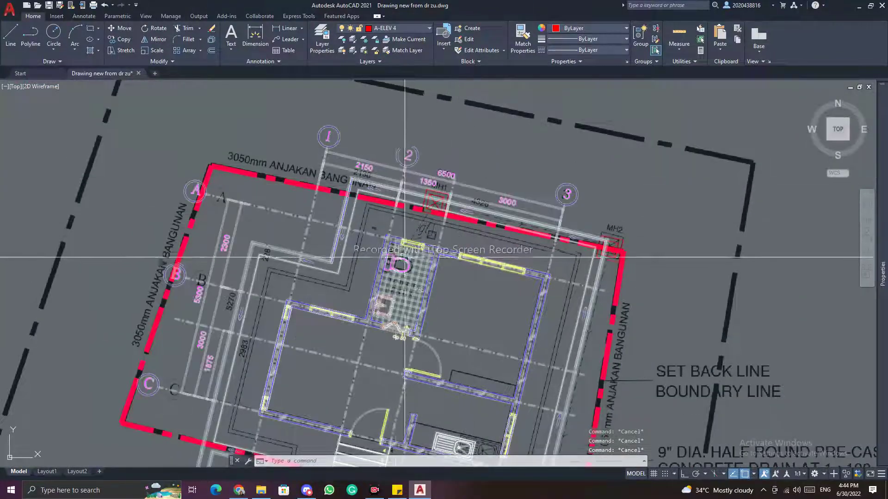
scroll(425, 203, up, 4)
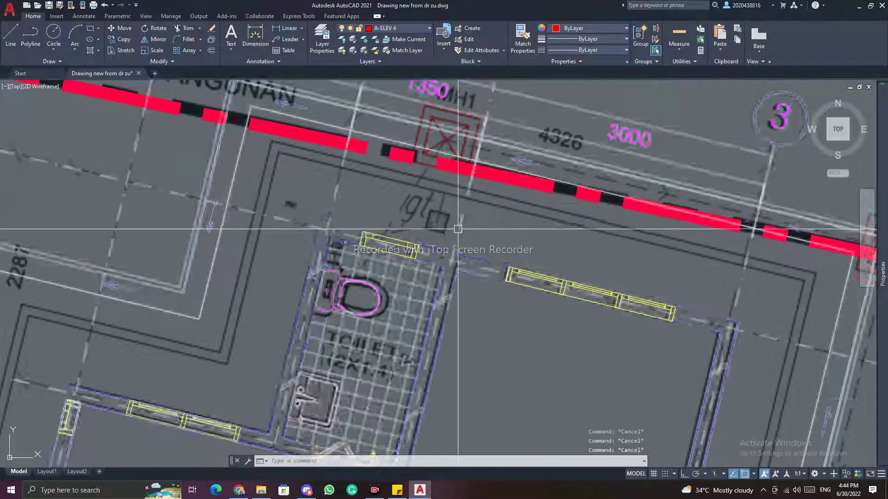
key(Return)
scroll(437, 208, up, 2)
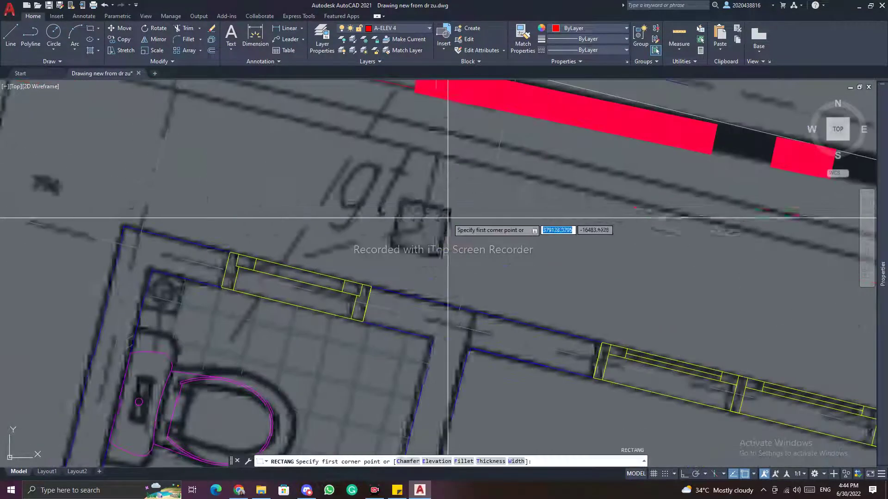
click(436, 207)
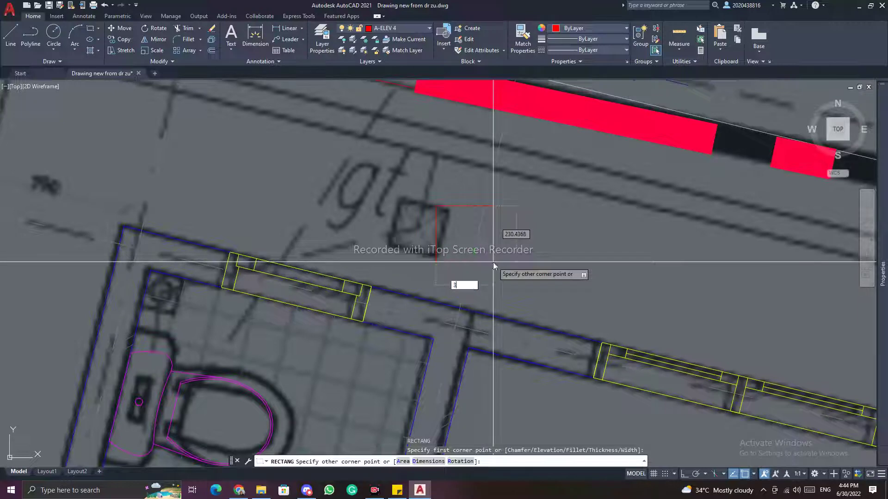
text(300)
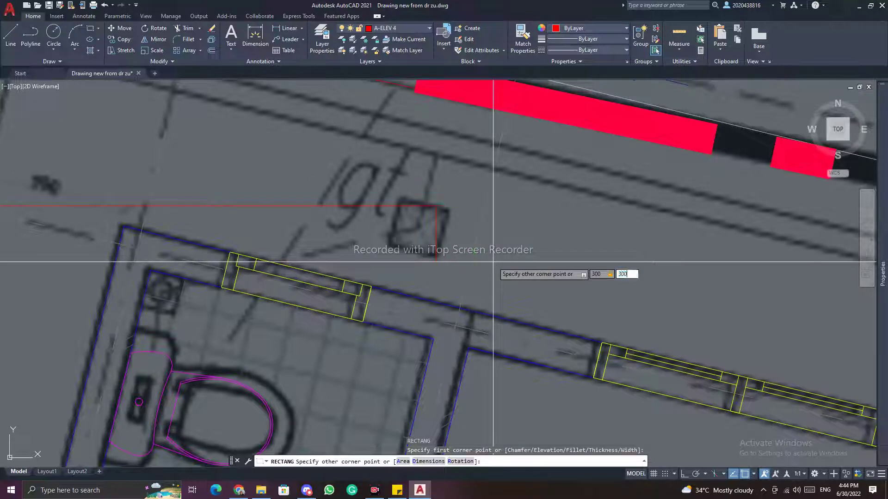
key(Return)
key(Escape)
key(Escape)
Move the 300 by 300 square by its lower-right corner over the gt trap in the reference image.
click(461, 211)
click(426, 185)
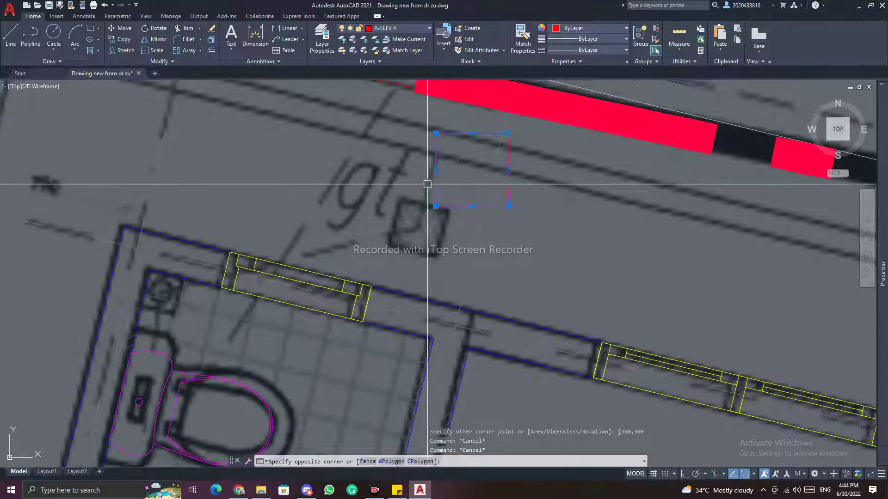
text(m)
key(Return)
click(523, 198)
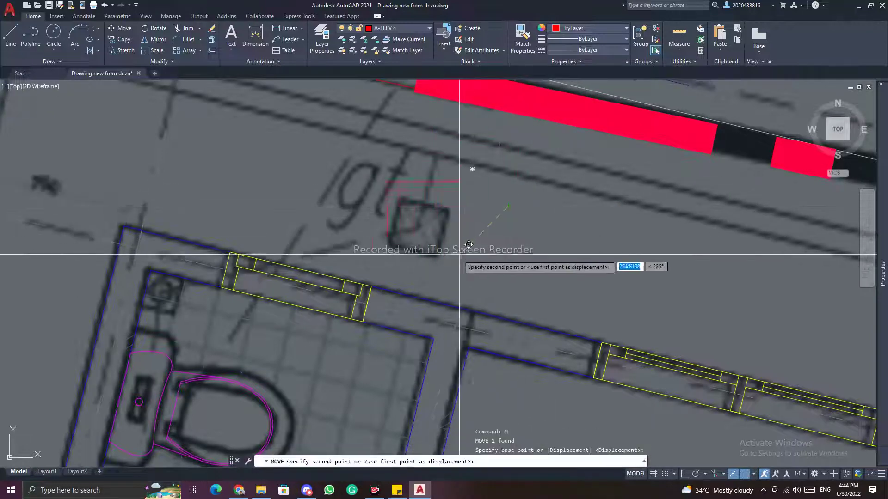
click(473, 255)
key(Escape)
key(Escape)
Rotate the square about its lower-right corner to match the slant of the gt trap in the reference image.
click(457, 248)
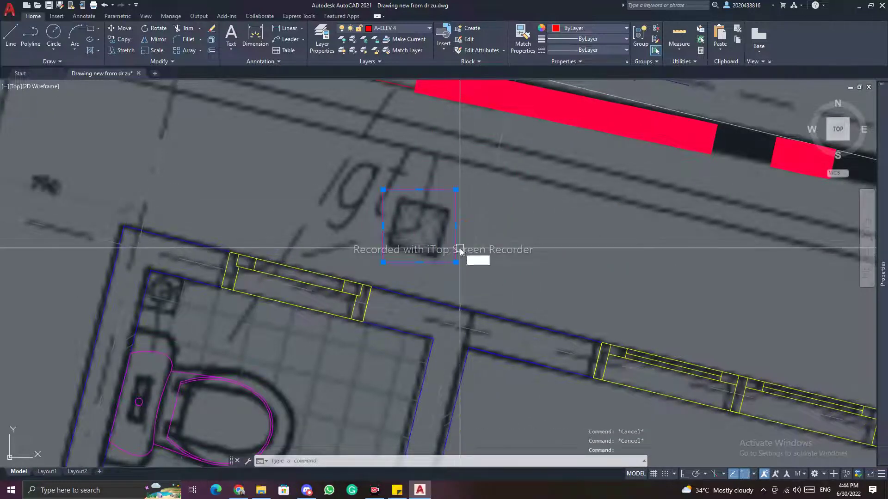
key(Return)
click(456, 262)
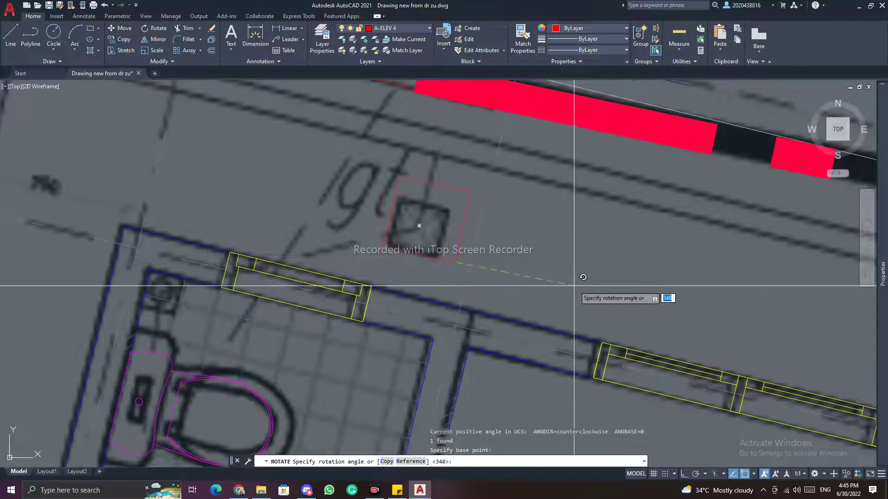
key(Escape)
key(Escape)
key(Escape)
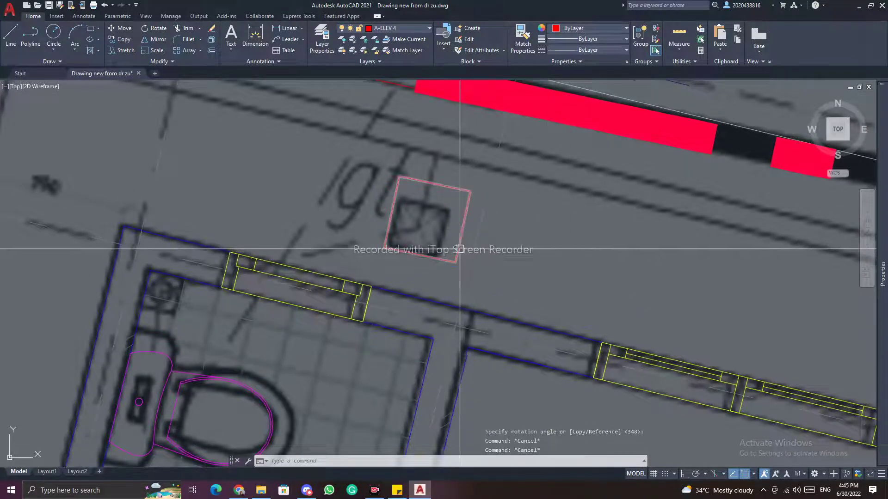
Move the rotated 300 by 300 square so that it surrounds the gt trap in the reference image.
click(459, 245)
text(m)
key(Return)
click(559, 244)
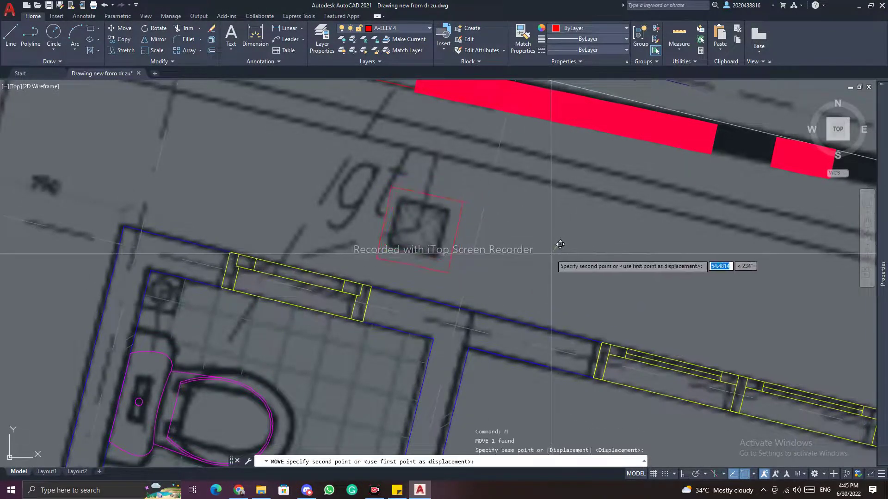
key(Escape)
key(Escape)
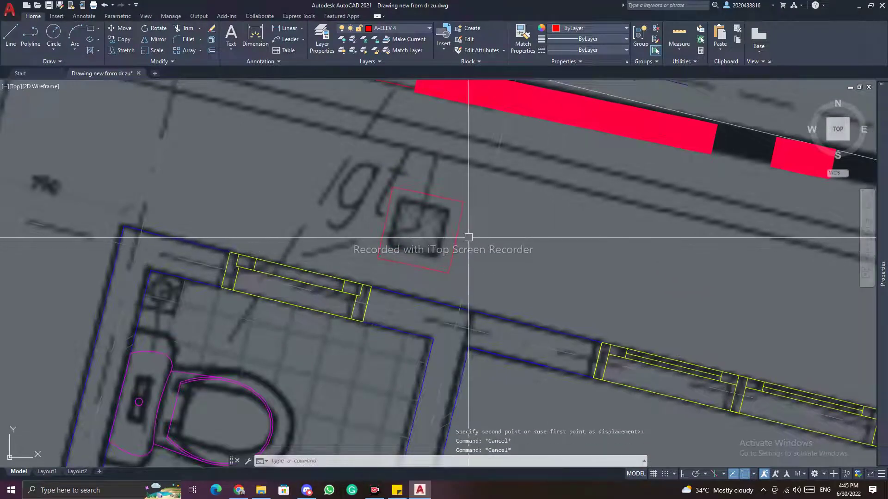
Draw the sewer line as a polyline from the centre of MH1 through MH2, MH3 and the IC chamber to the road-side boundary line.
scroll(467, 238, down, 3)
scroll(337, 267, up, 3)
scroll(347, 267, down, 2)
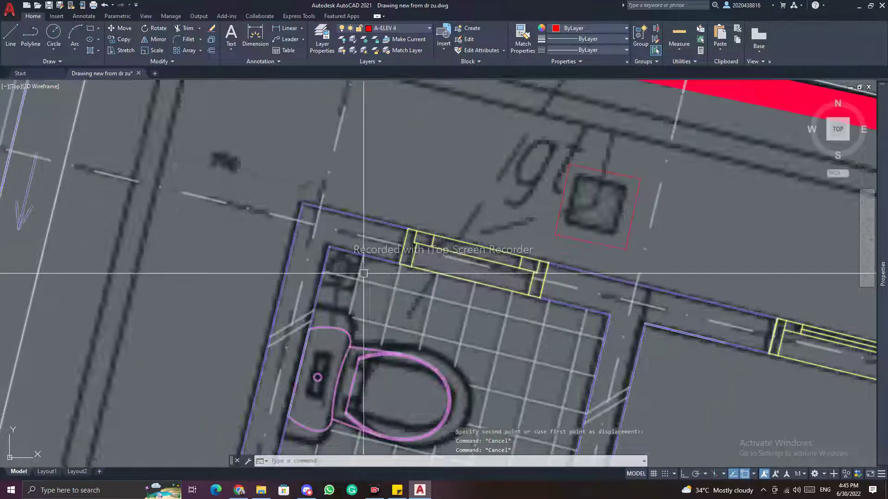
scroll(607, 222, down, 2)
middle_drag(610, 217, 564, 157)
key(Escape)
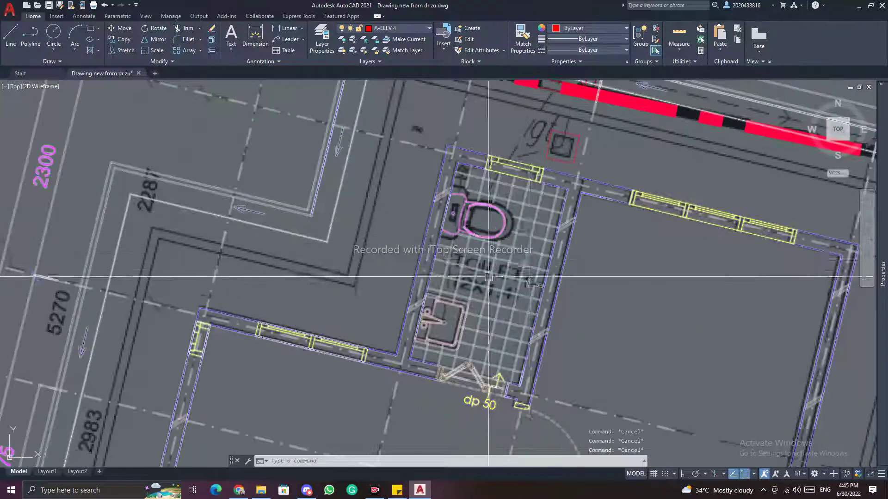
middle_drag(479, 266, 416, 275)
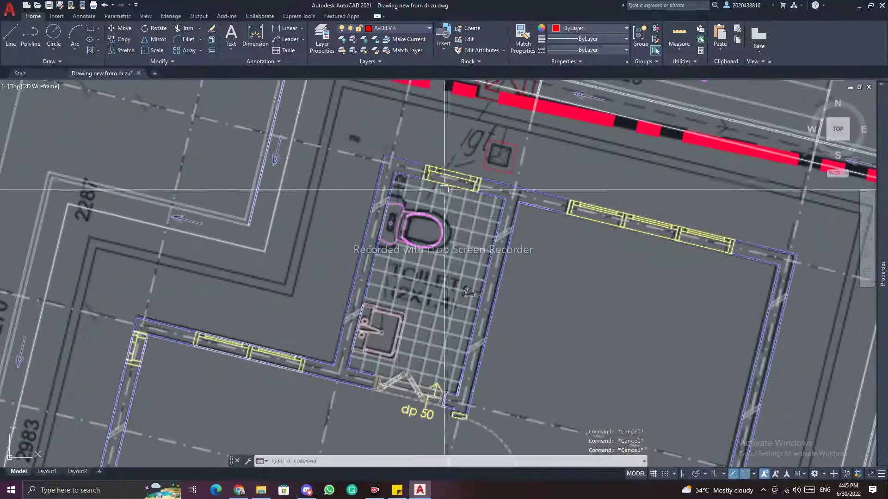
middle_drag(497, 131, 419, 270)
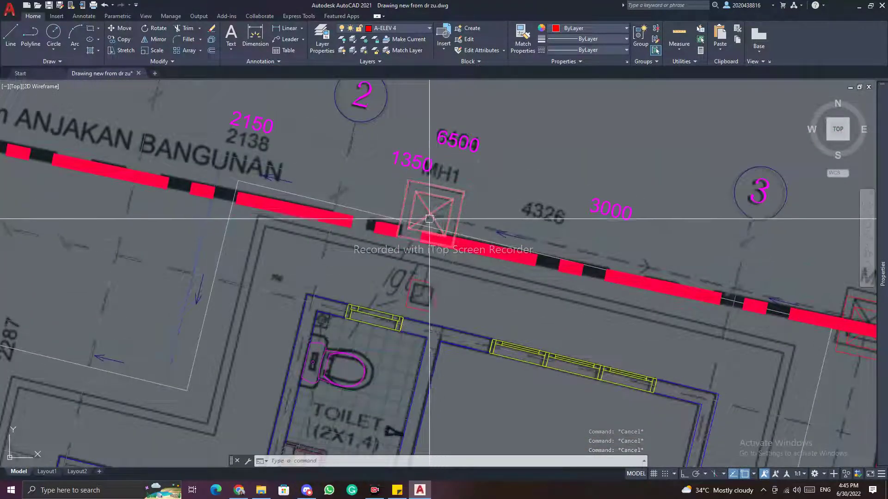
text(pl)
key(Return)
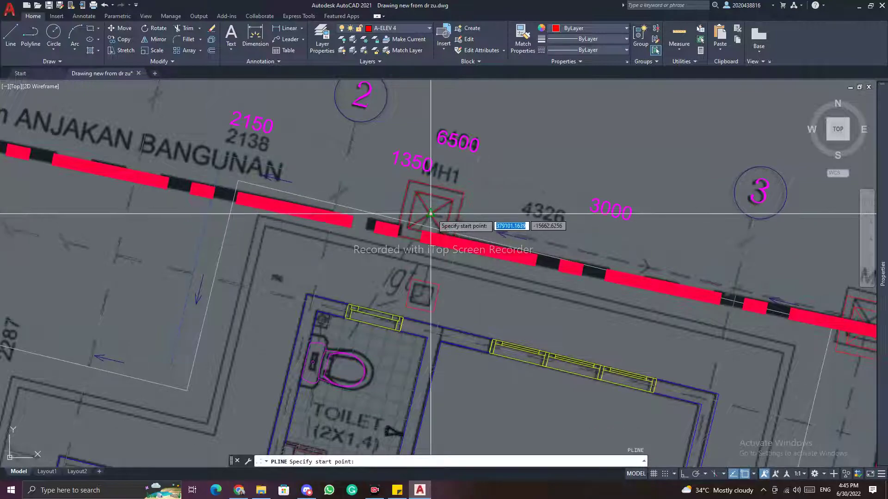
click(431, 213)
middle_drag(643, 263, 336, 174)
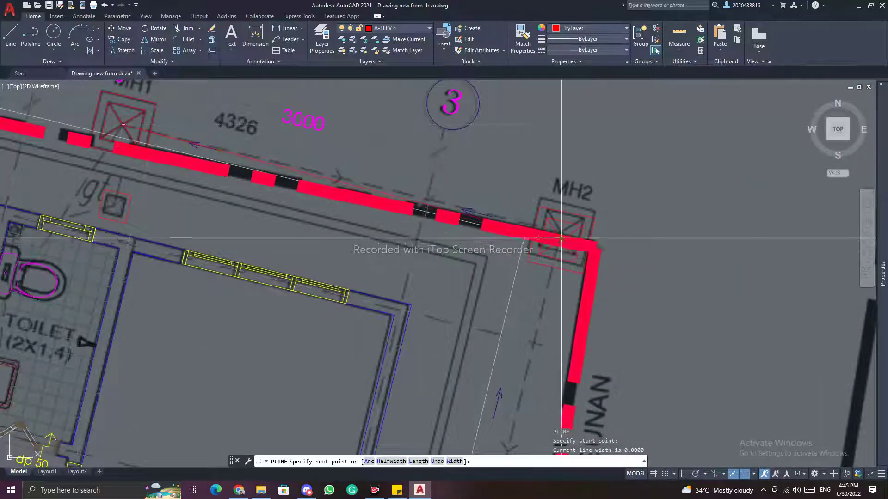
click(561, 239)
scroll(561, 239, down, 5)
scroll(541, 296, up, 6)
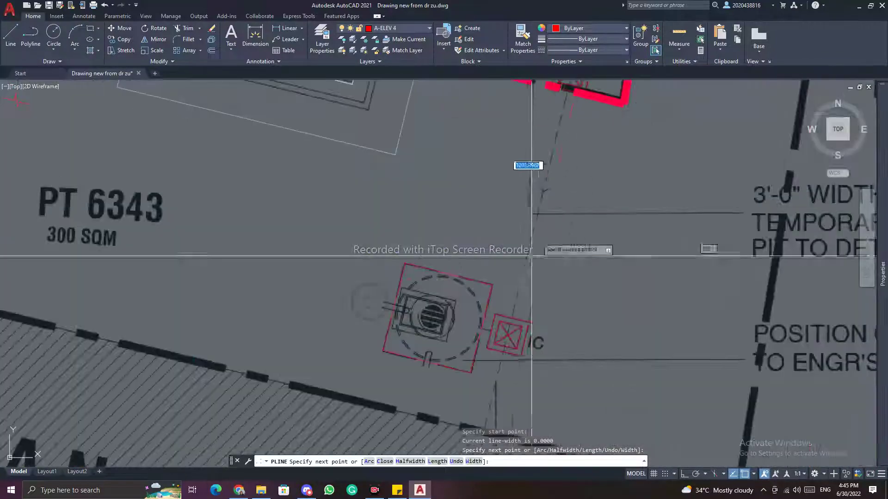
scroll(518, 324, down, 5)
scroll(536, 236, up, 5)
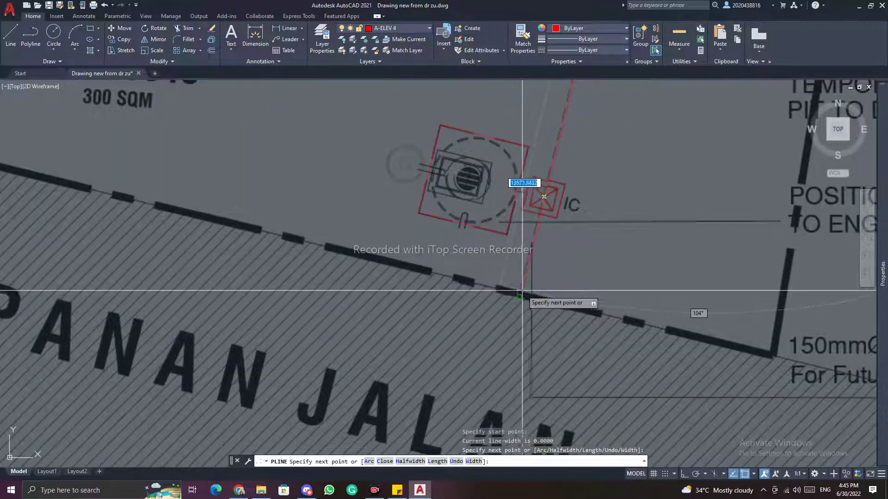
key(Escape)
Change the linetype of the new sewer polyline to DASHED.
scroll(564, 214, down, 6)
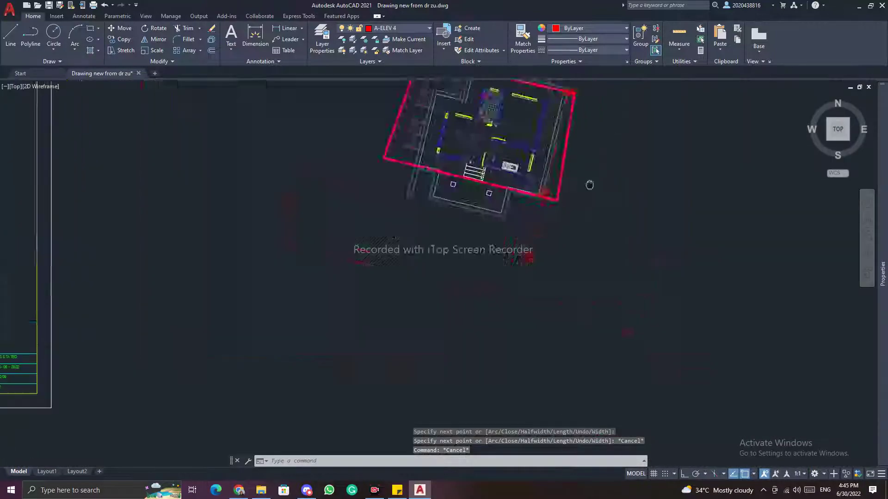
scroll(532, 198, up, 6)
key(Escape)
key(Escape)
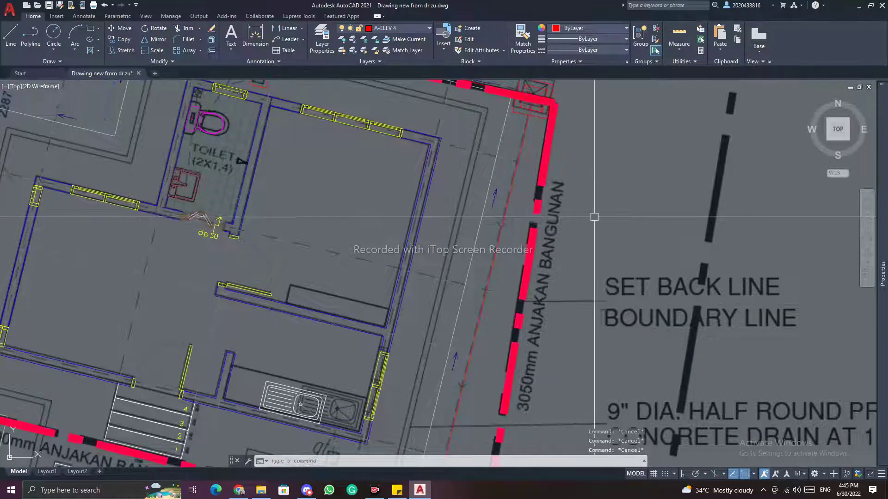
key(Escape)
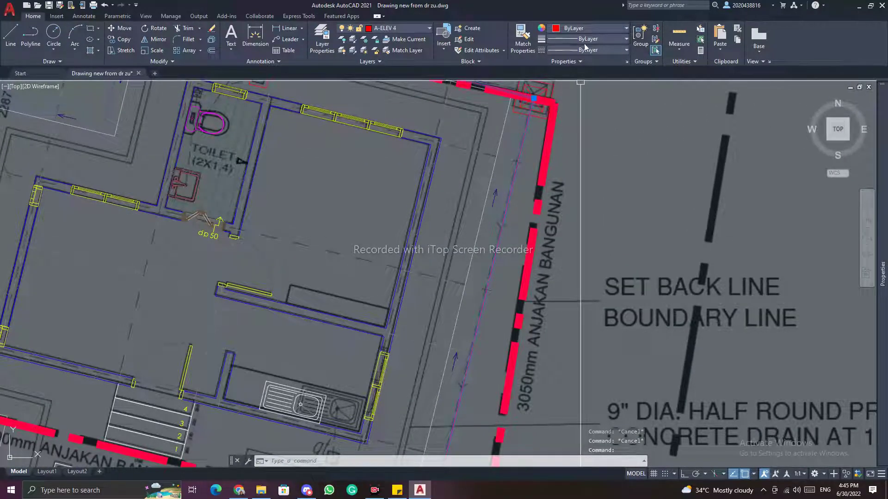
click(596, 51)
click(581, 131)
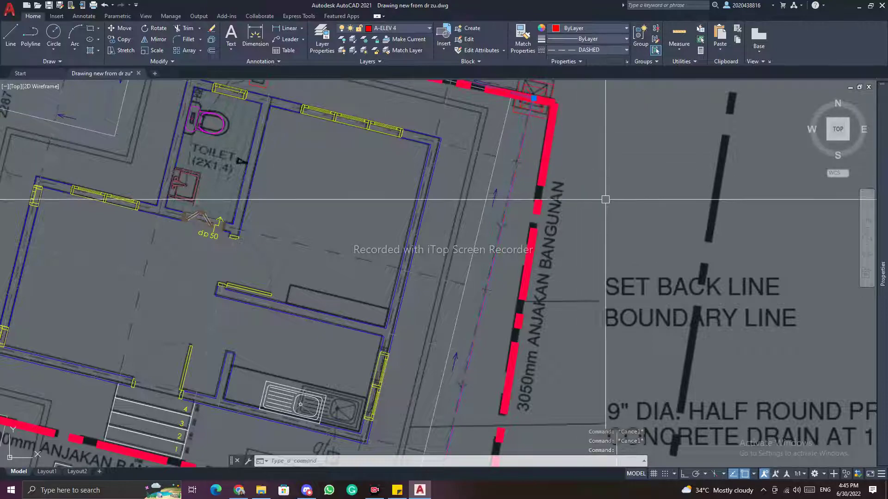
key(Escape)
Draw a straight polyline from the centre of MH1 to the small circle on the toilet's cistern.
scroll(606, 191, down, 4)
scroll(575, 184, up, 4)
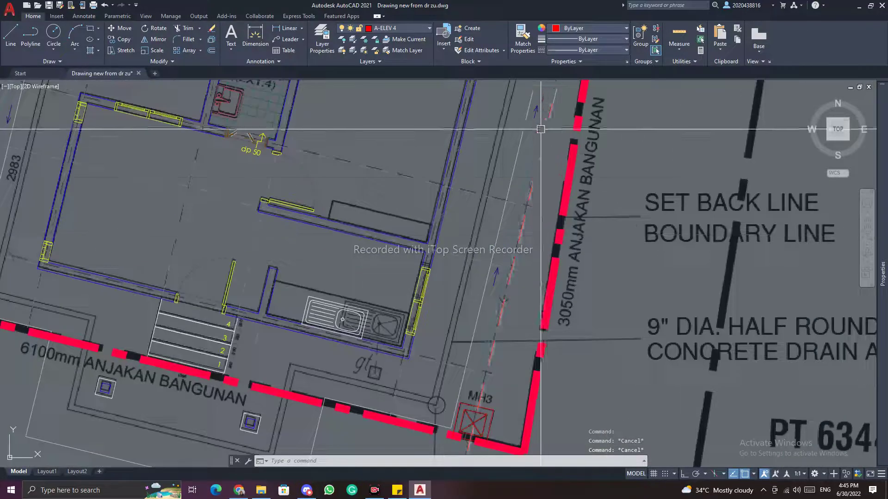
scroll(531, 278, down, 4)
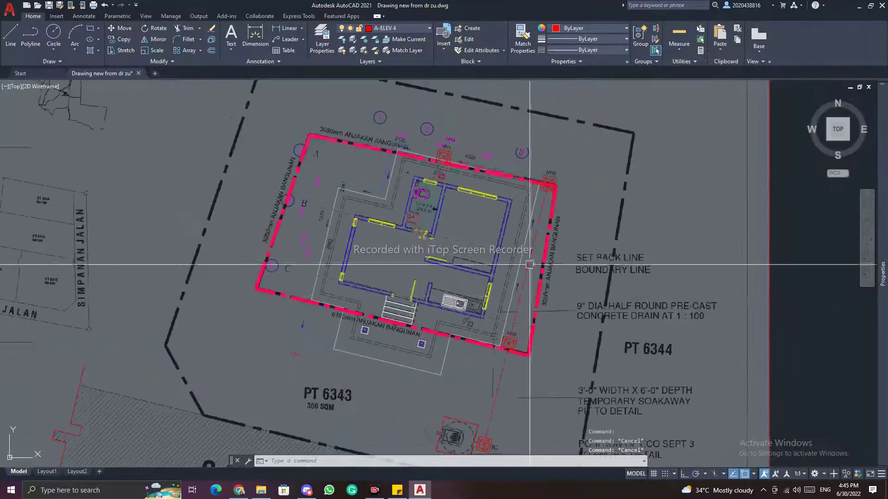
scroll(460, 158, up, 5)
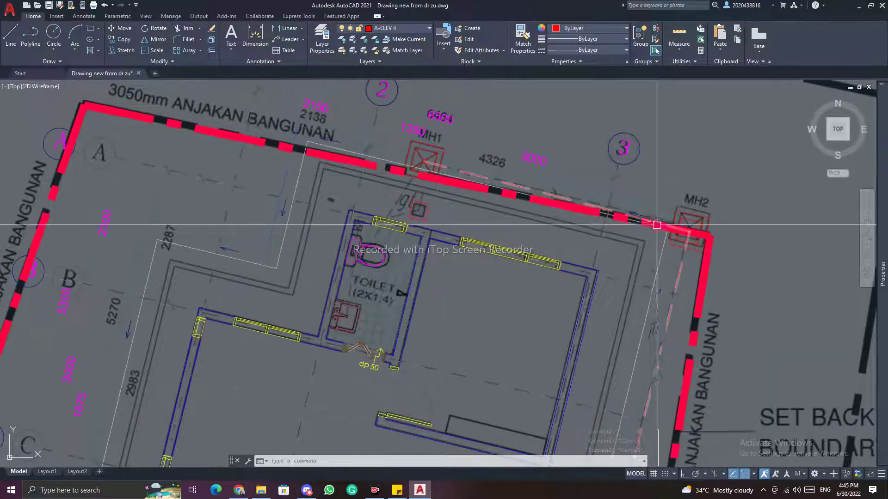
scroll(426, 133, up, 3)
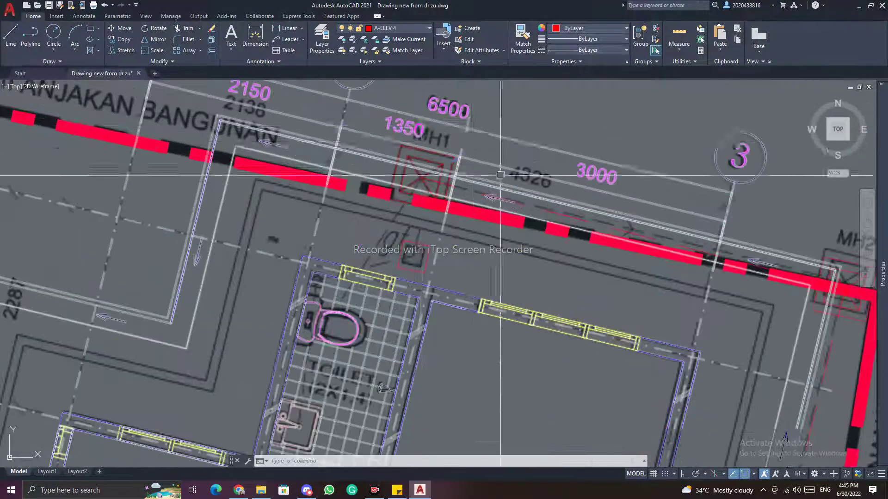
scroll(605, 196, down, 4)
scroll(630, 254, up, 5)
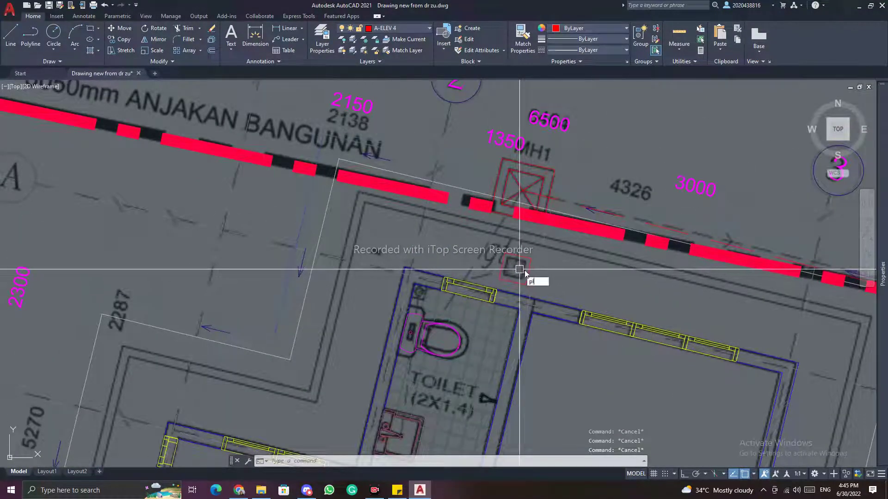
key(Return)
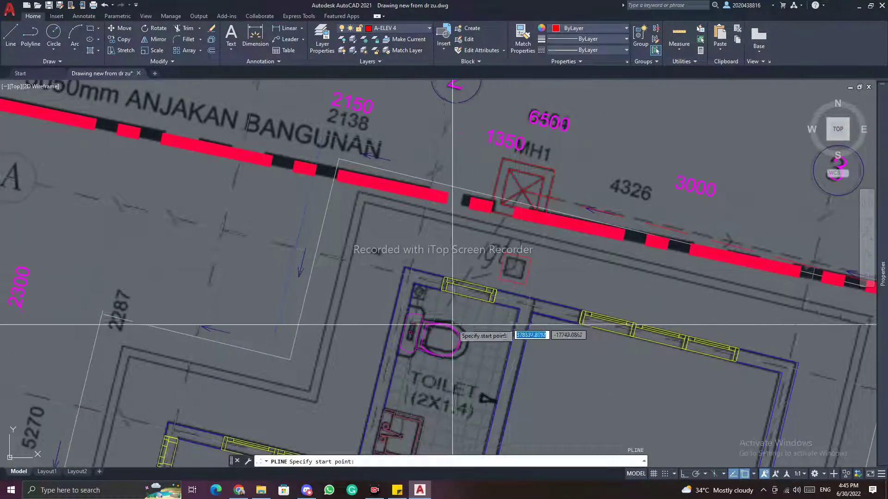
click(409, 333)
key(Escape)
key(Escape)
Draw a polyline from the wash basin to the small circle on the toilet's cistern.
middle_drag(445, 351, 495, 222)
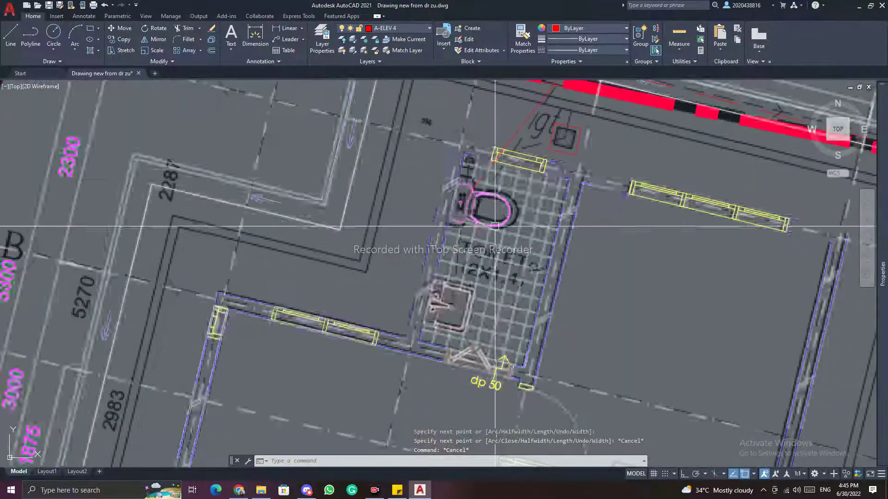
key(Return)
click(451, 305)
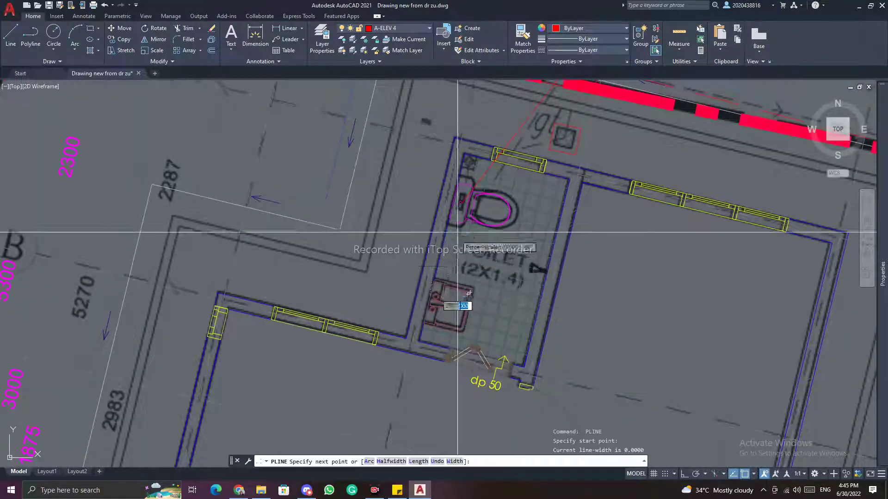
click(461, 203)
key(Escape)
key(Escape)
Draw a polyline from the small trap in the toilet's corner through the centre of the gt square to the perimeter drain.
middle_drag(567, 194, 530, 236)
key(Escape)
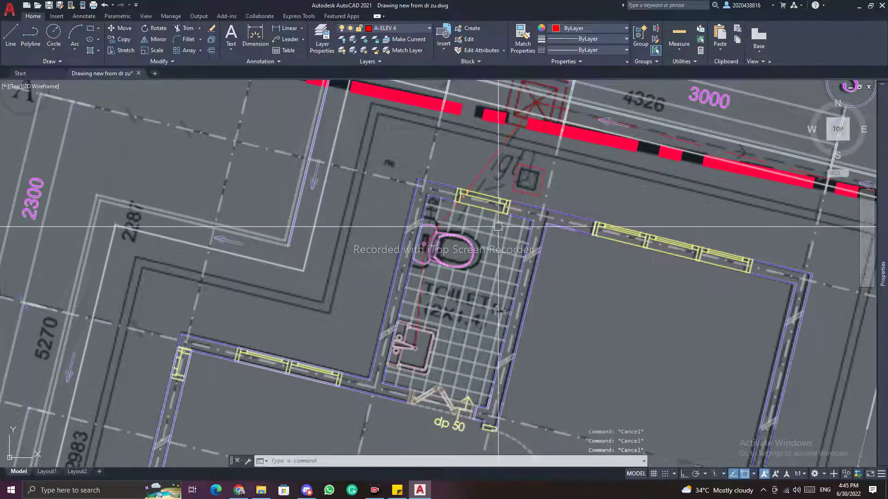
key(Return)
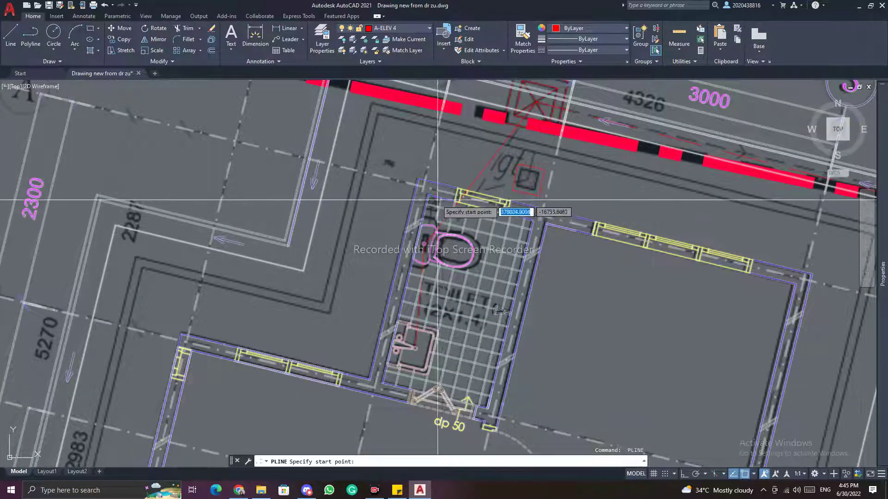
scroll(429, 202, up, 6)
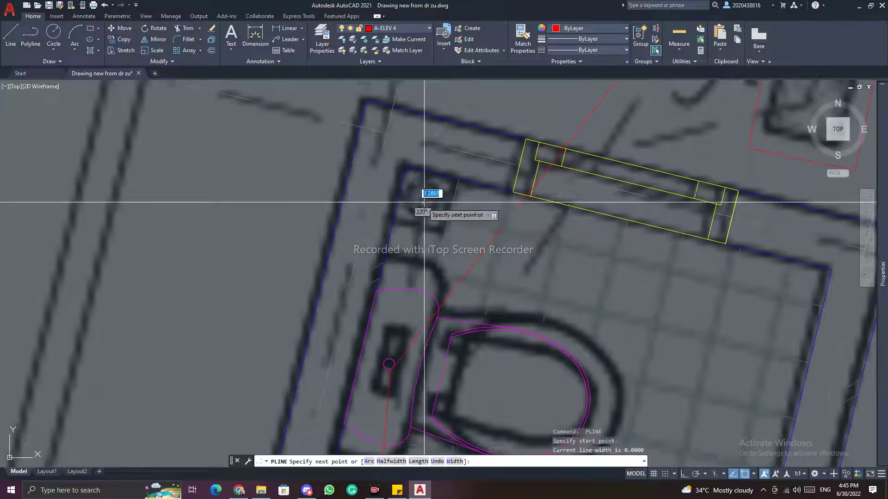
scroll(492, 201, down, 4)
click(617, 163)
scroll(617, 164, down, 5)
scroll(622, 167, up, 5)
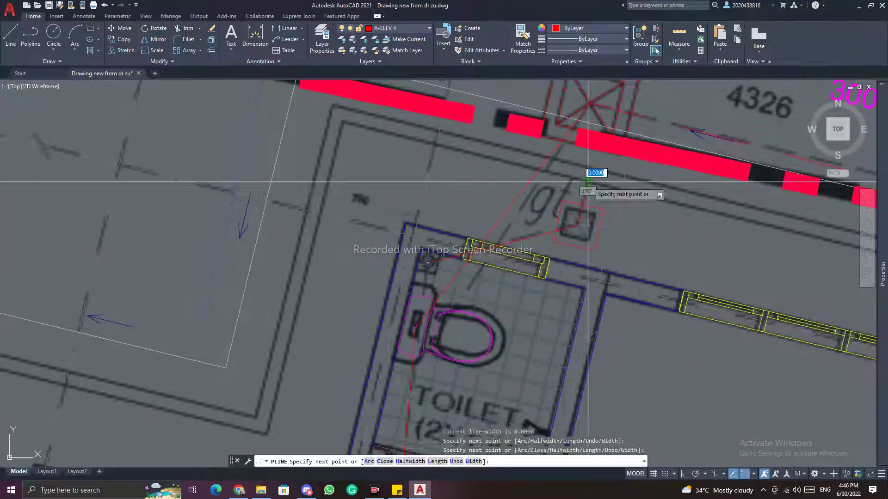
key(Escape)
key(Escape)
key(Escape)
Copy the manholes, IC chamber, septic tank square, gully trap and sewer lines onto the floor plan sheet, using the reference sheet's lower-right corner as base point.
scroll(557, 236, down, 2)
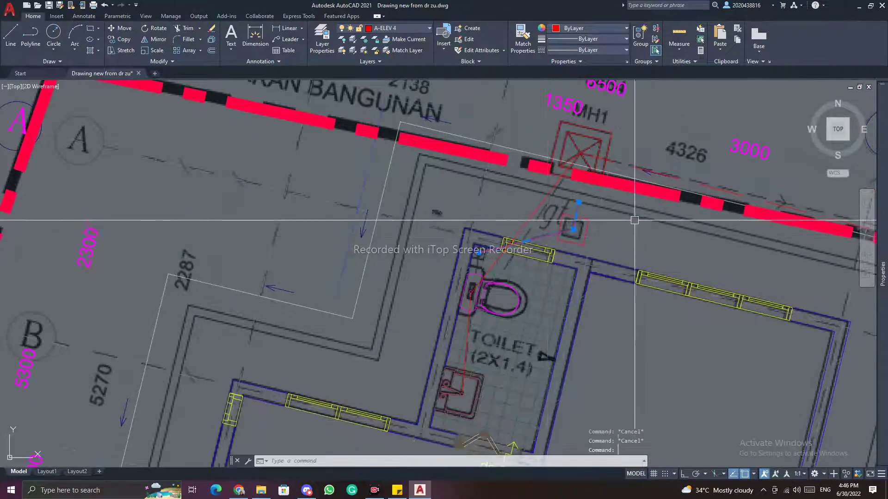
scroll(540, 197, down, 3)
scroll(503, 265, up, 3)
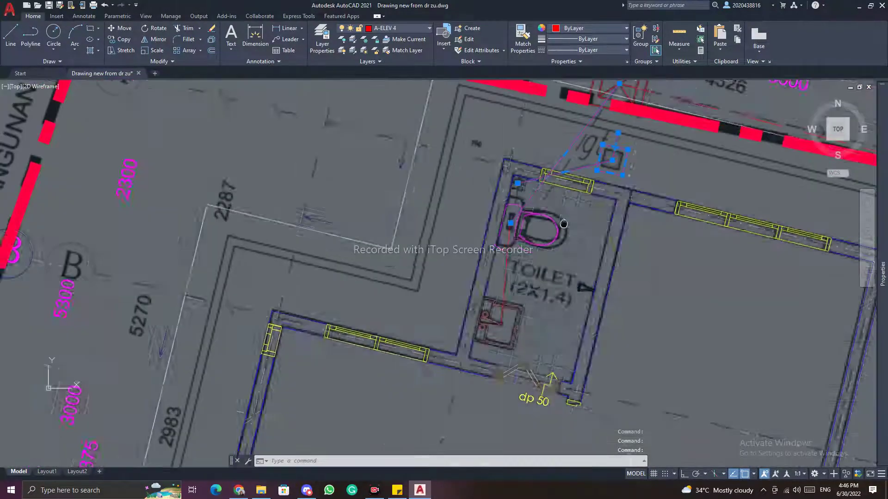
scroll(524, 265, down, 4)
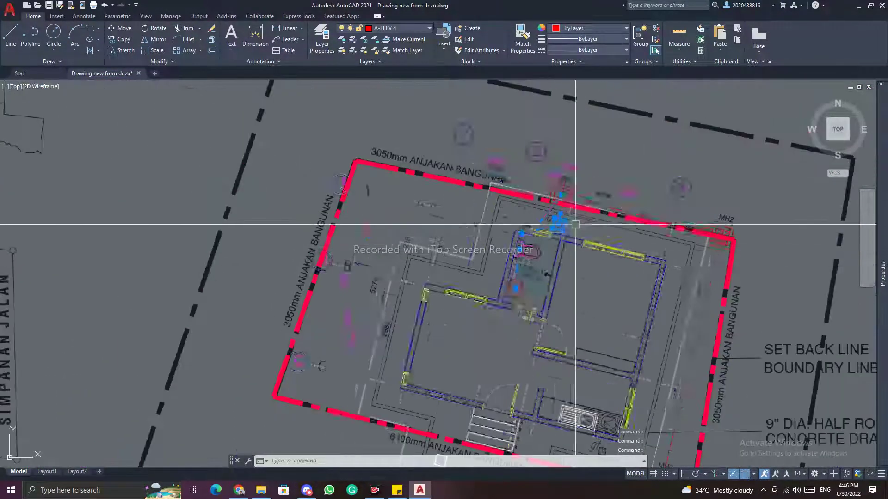
scroll(522, 227, up, 6)
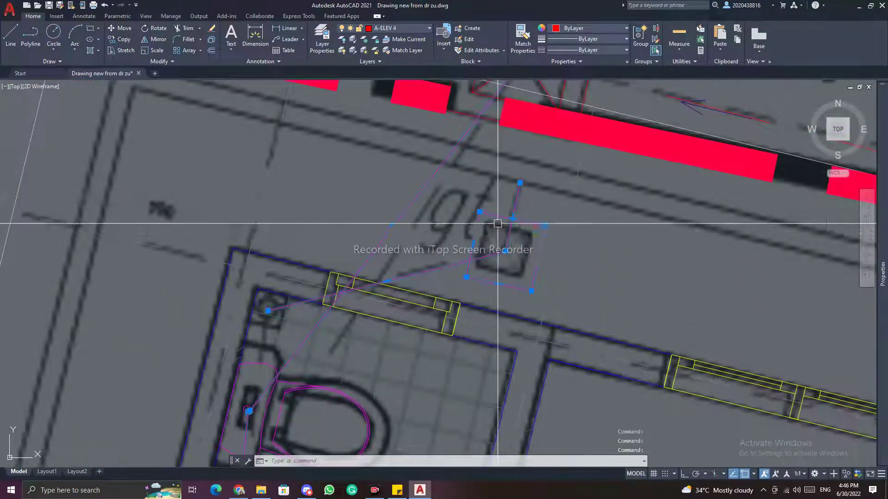
scroll(535, 235, down, 4)
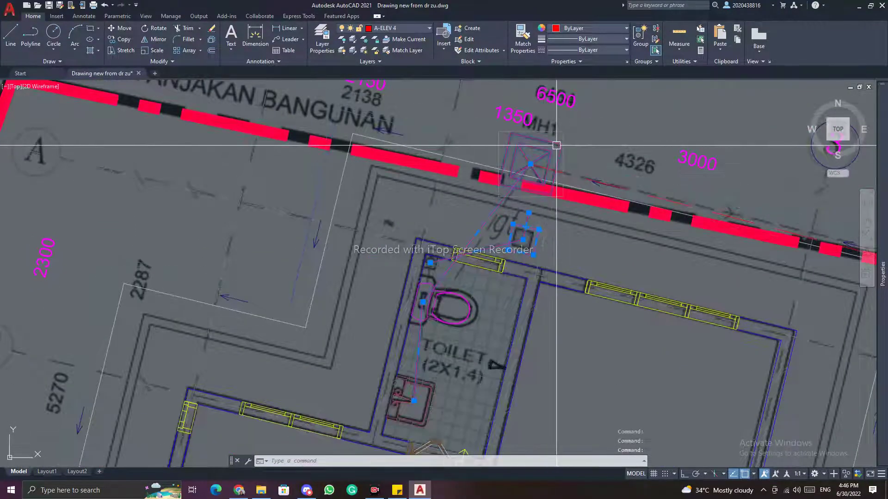
scroll(603, 183, down, 8)
scroll(595, 198, up, 6)
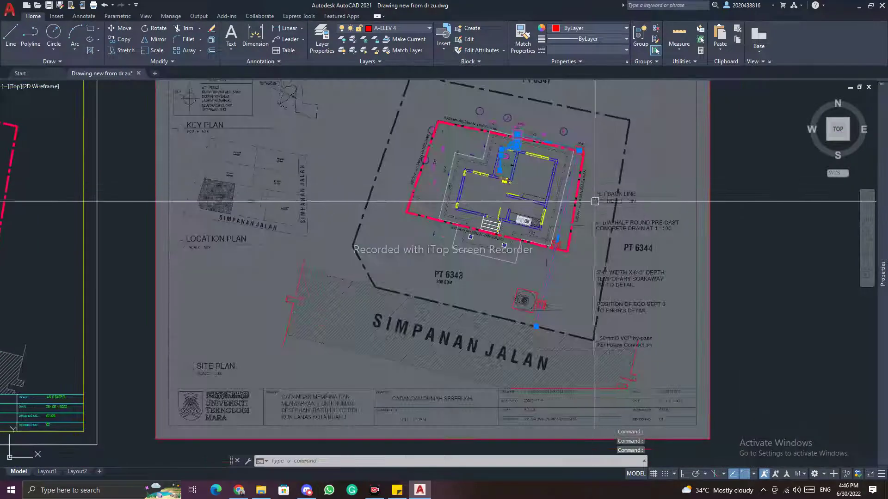
scroll(615, 160, down, 7)
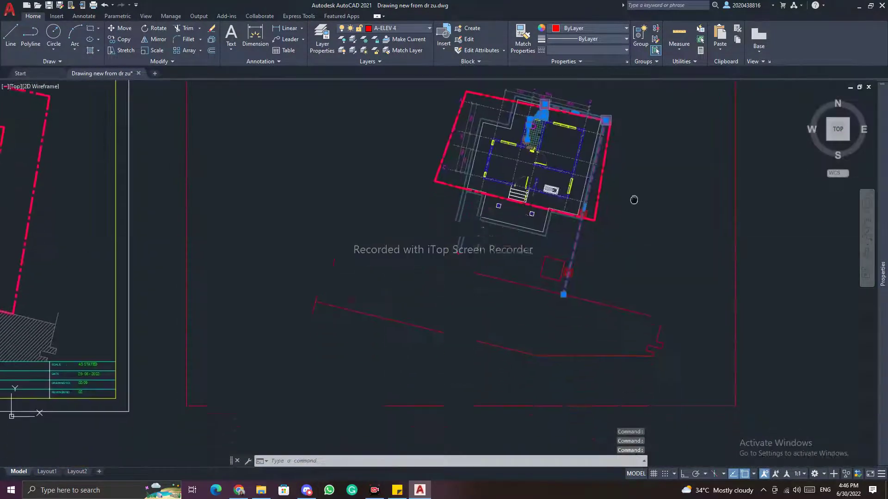
scroll(589, 214, up, 5)
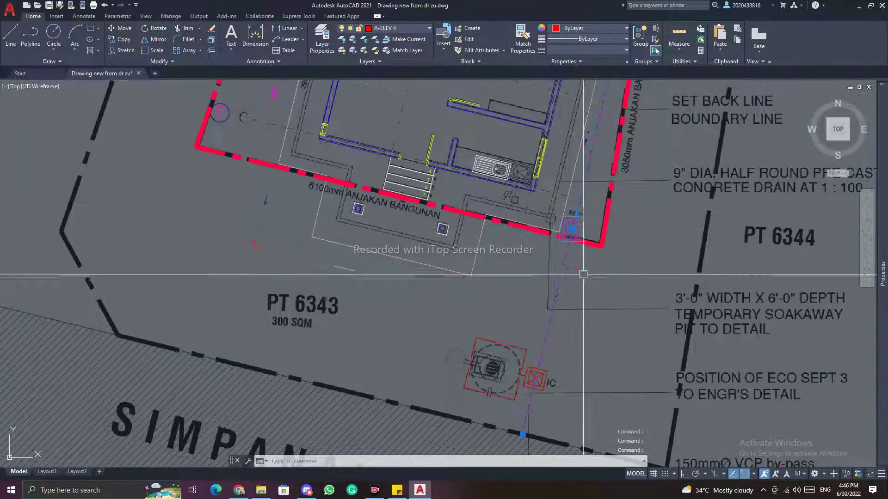
click(517, 343)
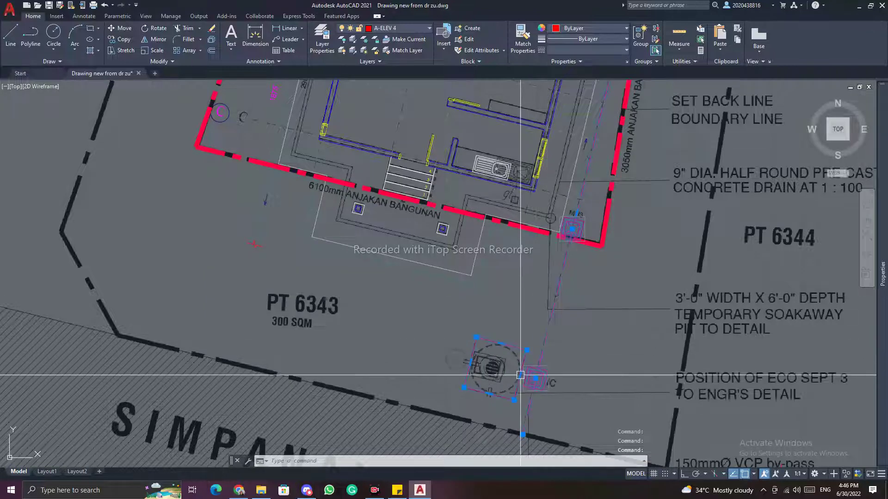
text(co)
key(Return)
scroll(544, 363, down, 5)
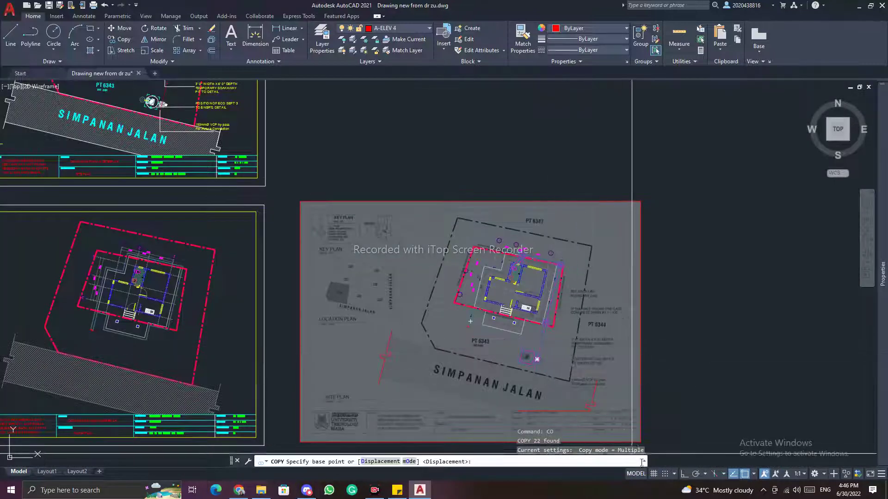
middle_drag(637, 407, 643, 324)
click(646, 358)
middle_drag(378, 383, 507, 377)
scroll(426, 358, up, 6)
scroll(437, 359, down, 6)
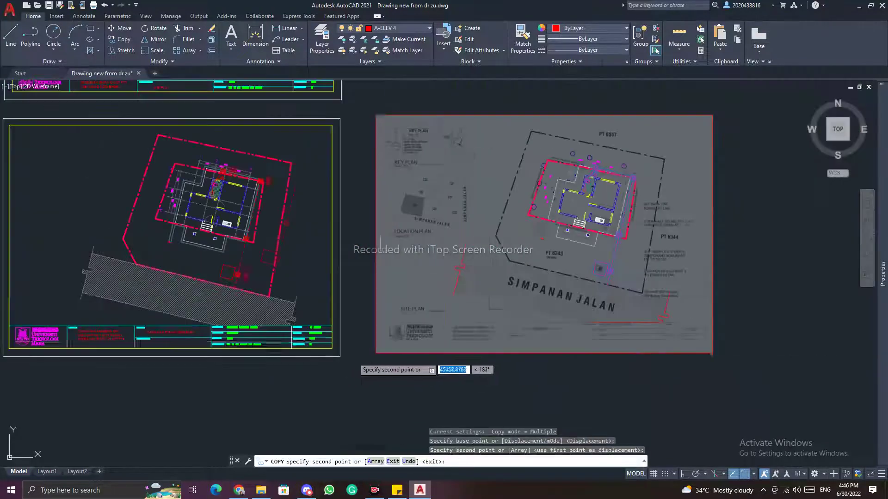
middle_drag(344, 314, 361, 319)
key(Escape)
key(Escape)
key(Escape)
Match the copied manhole at the house's lower-right corner to the properties of the white outline around the porch.
scroll(424, 245, up, 6)
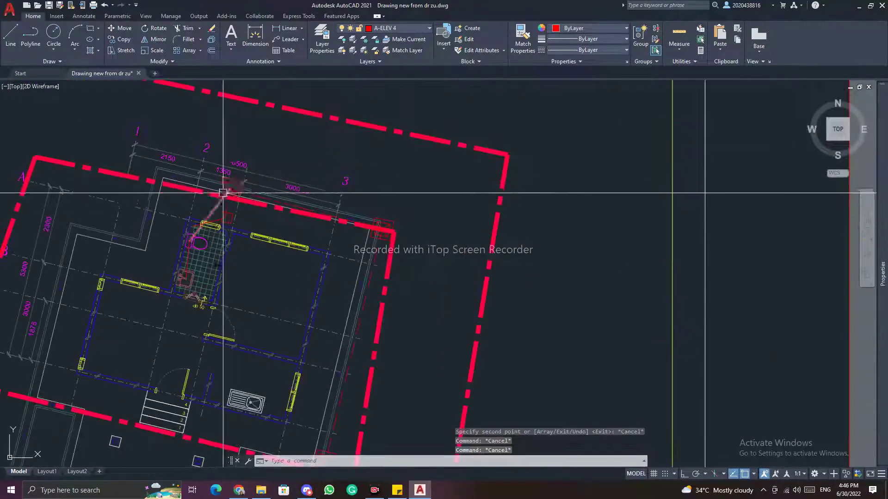
key(Escape)
scroll(390, 222, up, 4)
scroll(390, 221, down, 6)
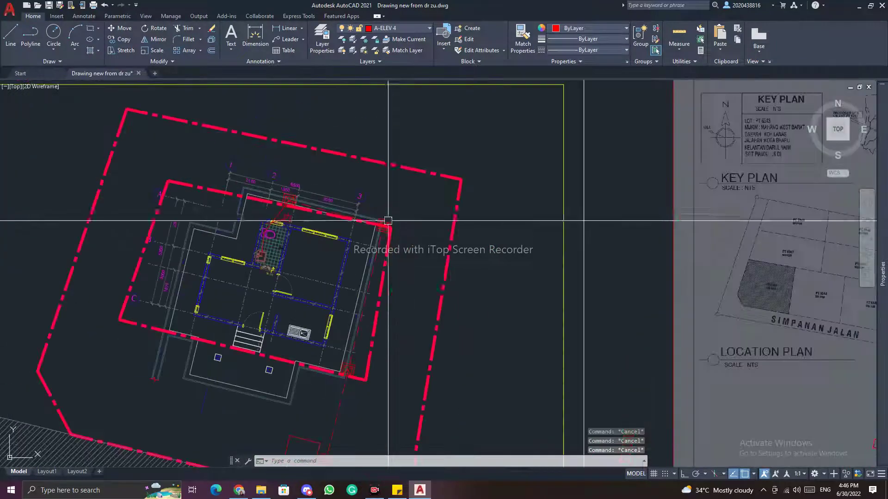
middle_drag(426, 283, 465, 247)
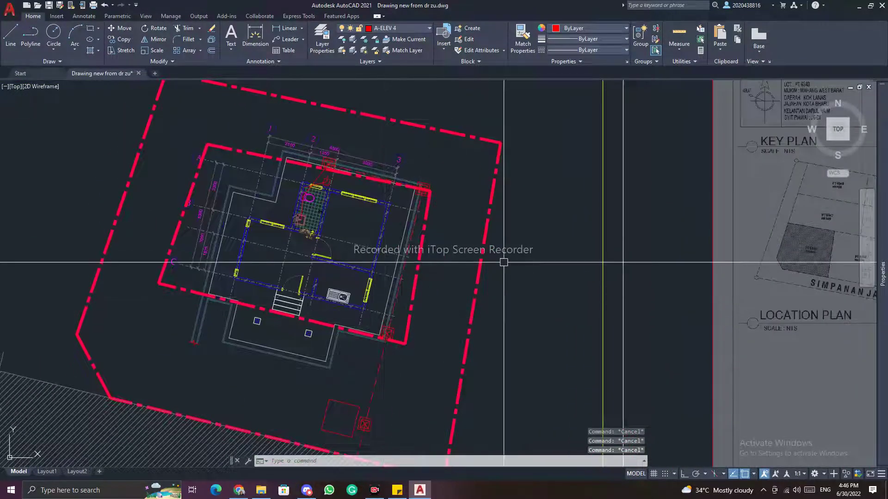
text(ma)
key(Return)
scroll(312, 358, up, 4)
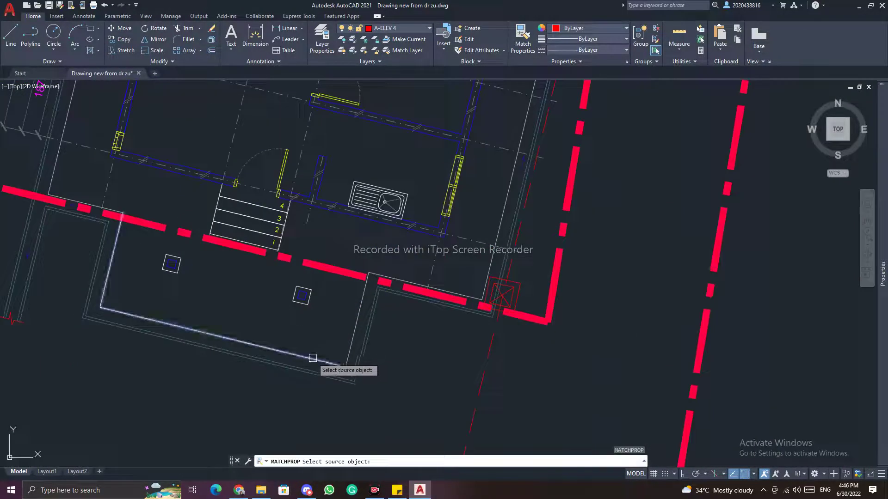
click(313, 359)
click(519, 281)
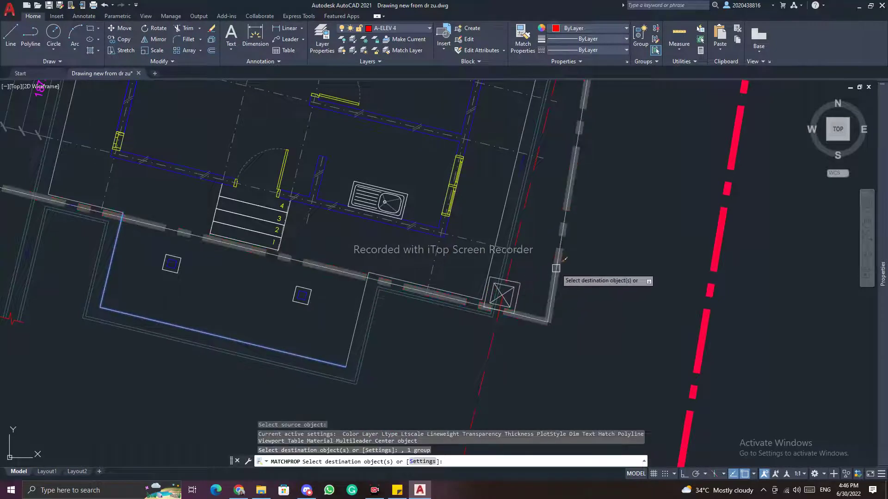
Apply the same white outline properties to the other two manholes, the gully trap square, the septic tank square and the IC chamber.
scroll(556, 268, down, 5)
scroll(579, 188, up, 6)
click(533, 149)
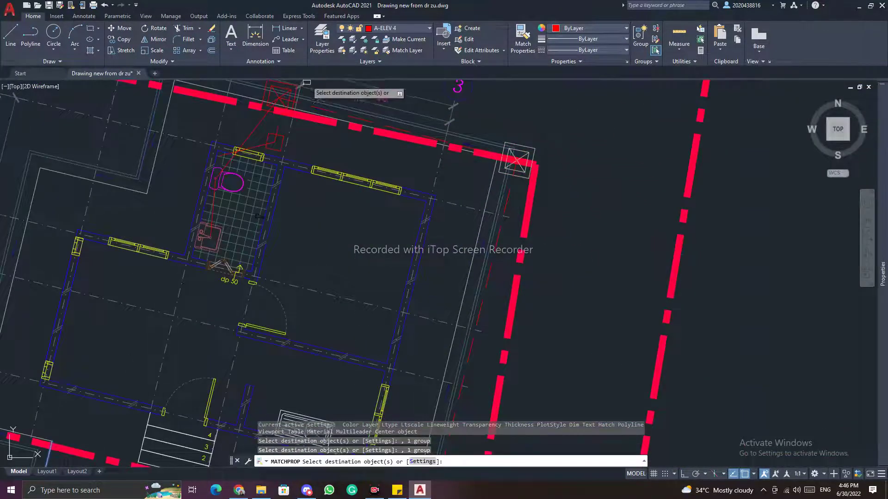
scroll(277, 91, up, 4)
scroll(317, 301, down, 2)
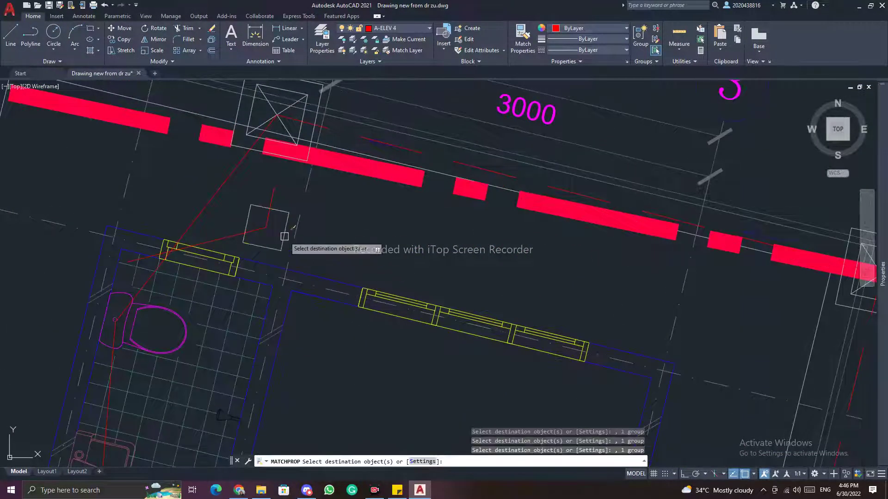
scroll(355, 205, down, 5)
middle_drag(399, 400, 400, 354)
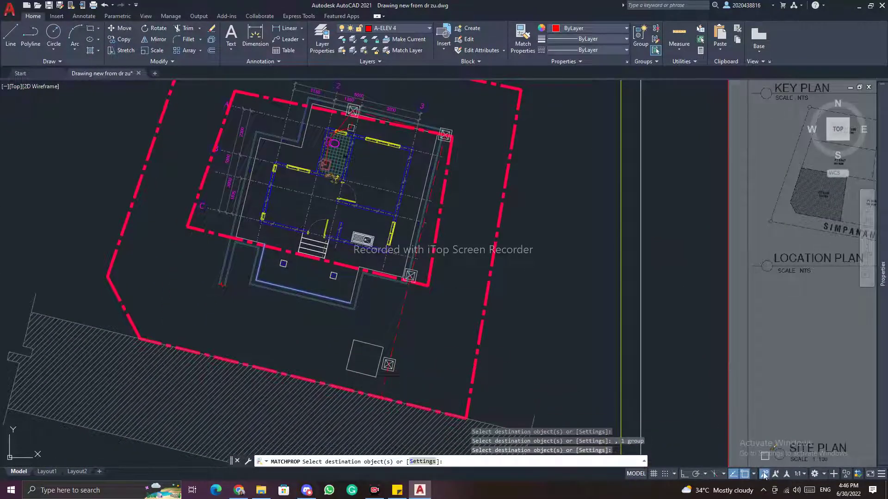
middle_drag(533, 345, 538, 296)
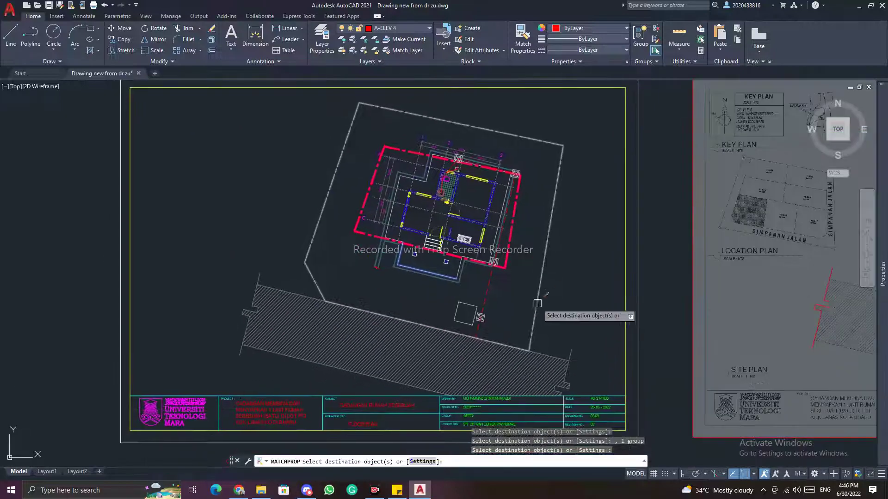
key(Escape)
key(Escape)
Examine the setback and manhole labels on the reference site plan against the floor plan sheet.
scroll(463, 155, up, 4)
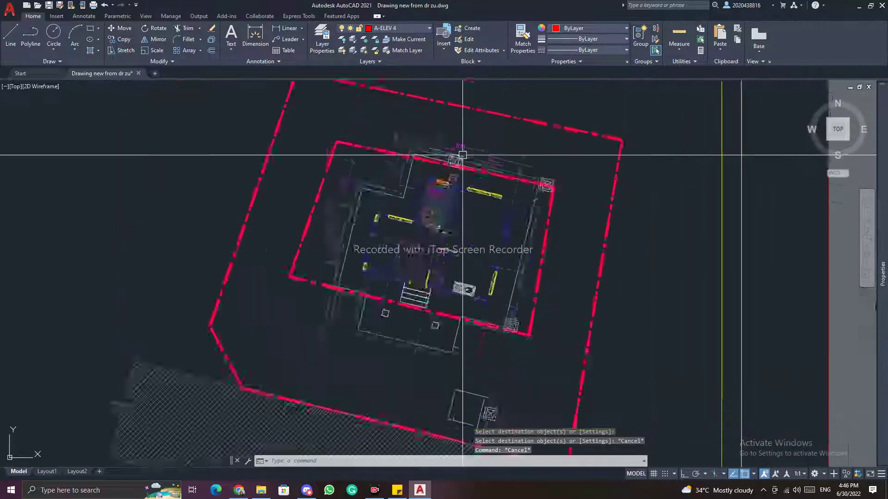
scroll(489, 196, down, 4)
middle_drag(640, 227, 241, 229)
scroll(629, 208, up, 5)
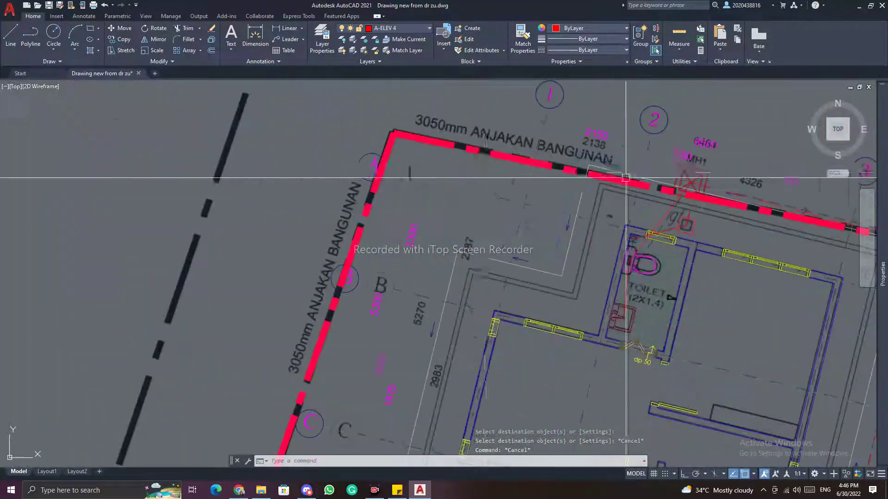
scroll(513, 175, up, 1)
scroll(463, 161, down, 5)
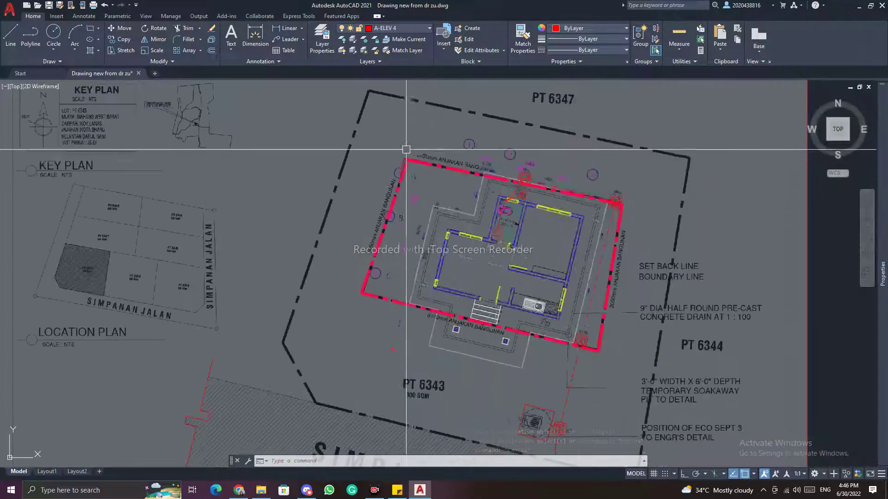
scroll(406, 149, up, 4)
scroll(506, 181, down, 7)
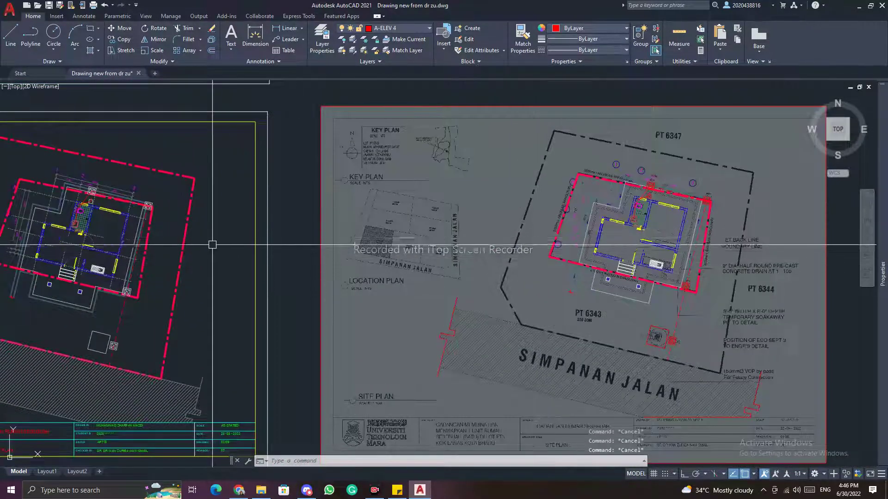
middle_drag(206, 246, 541, 247)
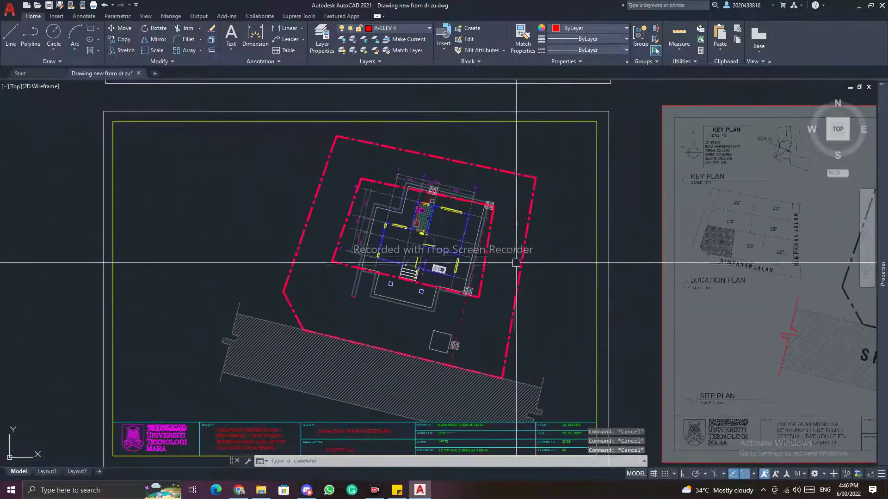
Copy the text line "4 1/2" THK. BRICKWALL WITH 3/4"" from the section drawing to above the setback line's upper-left corner on the floor plan sheet.
scroll(428, 231, down, 5)
middle_drag(393, 180, 431, 291)
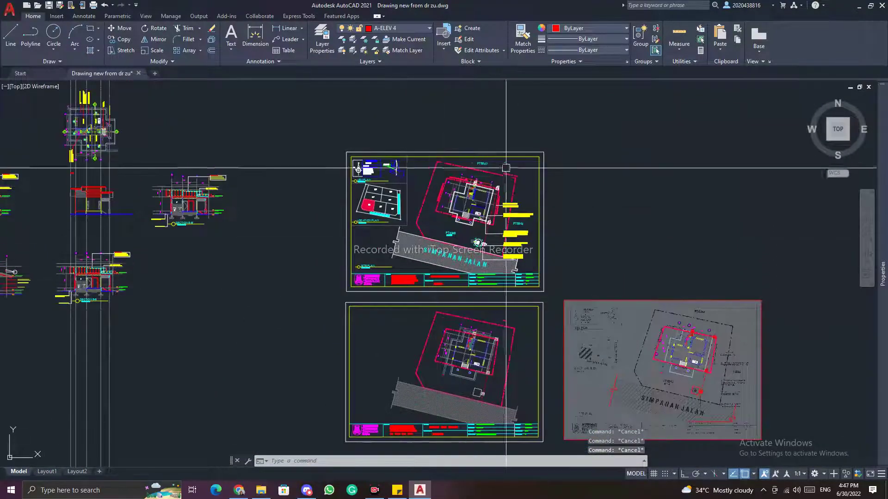
middle_drag(333, 240, 456, 252)
scroll(450, 169, up, 5)
scroll(481, 198, up, 4)
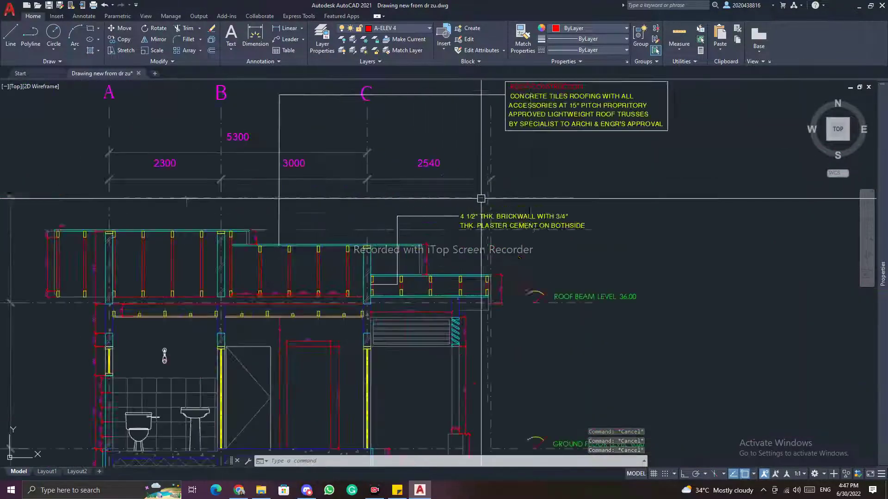
middle_drag(588, 270, 478, 250)
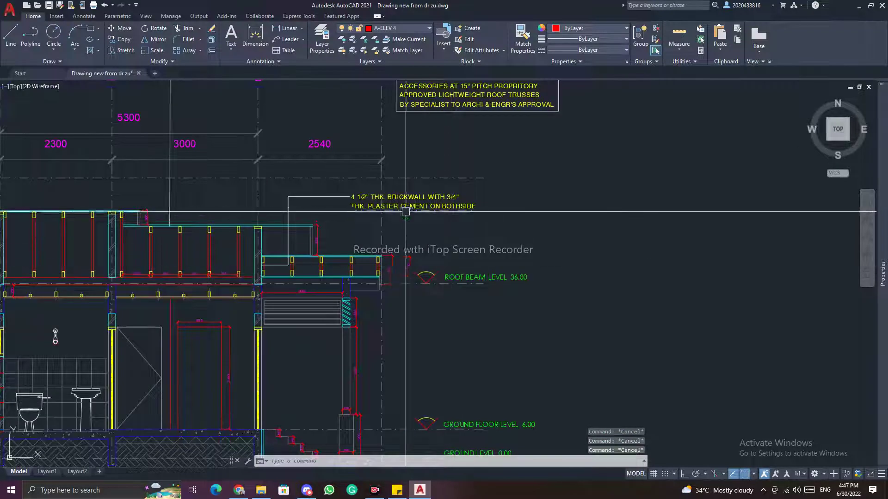
click(404, 194)
text(co)
key(space)
click(351, 198)
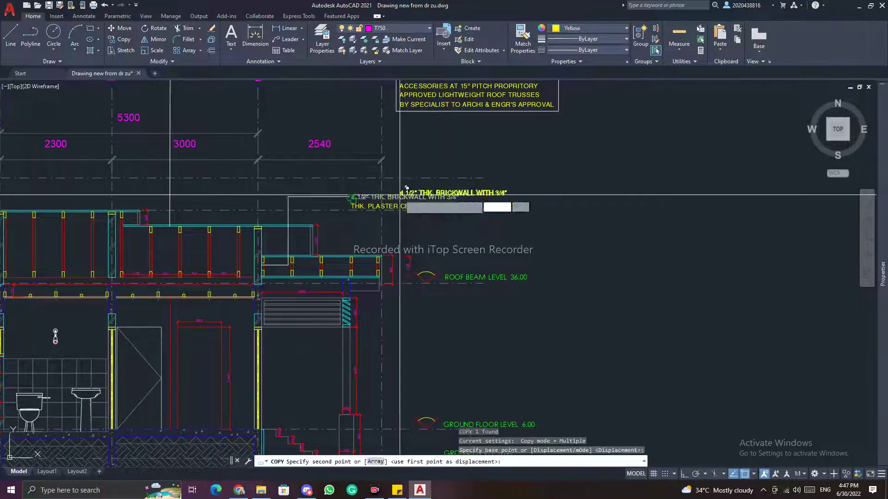
scroll(469, 201, down, 12)
middle_drag(546, 224, 350, 107)
scroll(545, 171, up, 10)
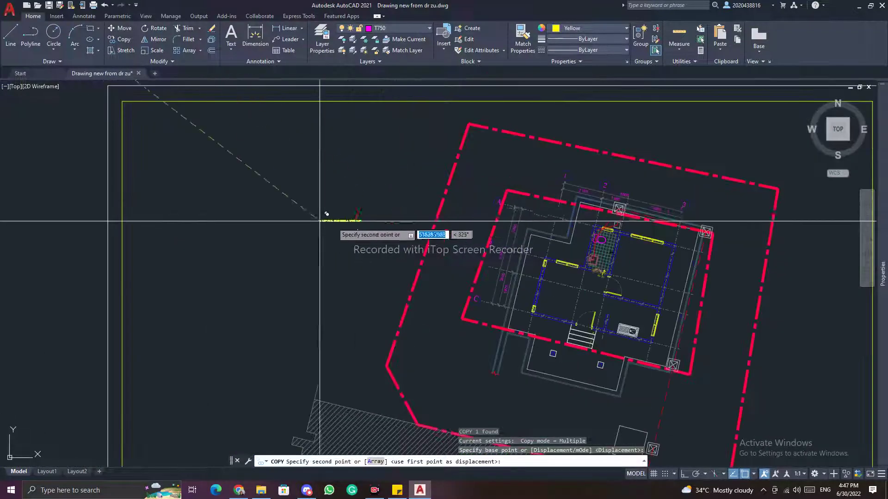
click(293, 182)
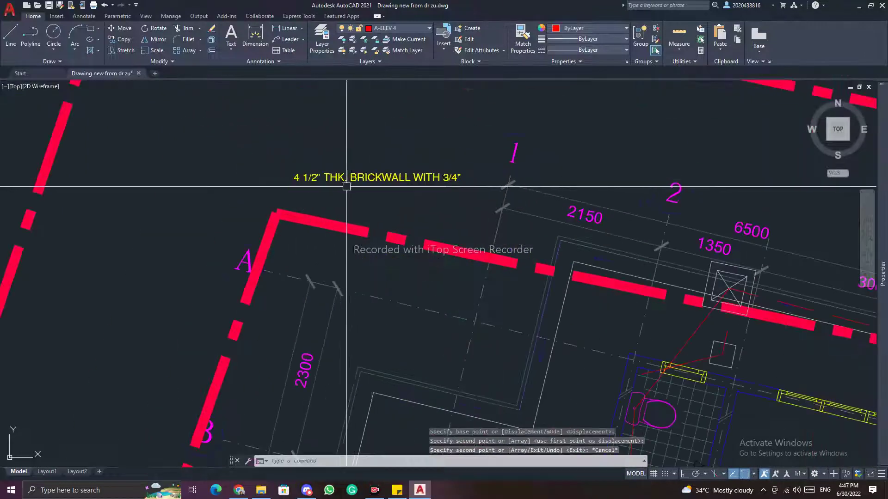
key(Escape)
key(Escape)
Rotate the copied brickwall text about its start point until it runs parallel to the setback line's upper side.
text(ro)
key(space)
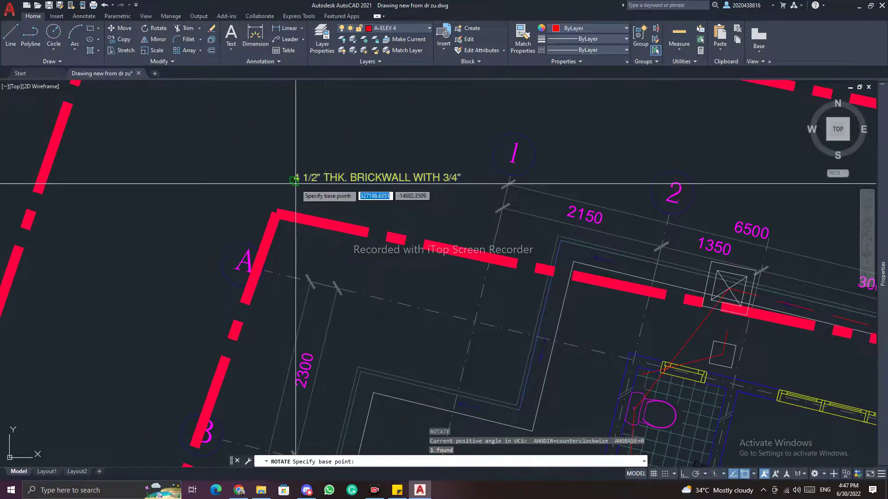
click(294, 181)
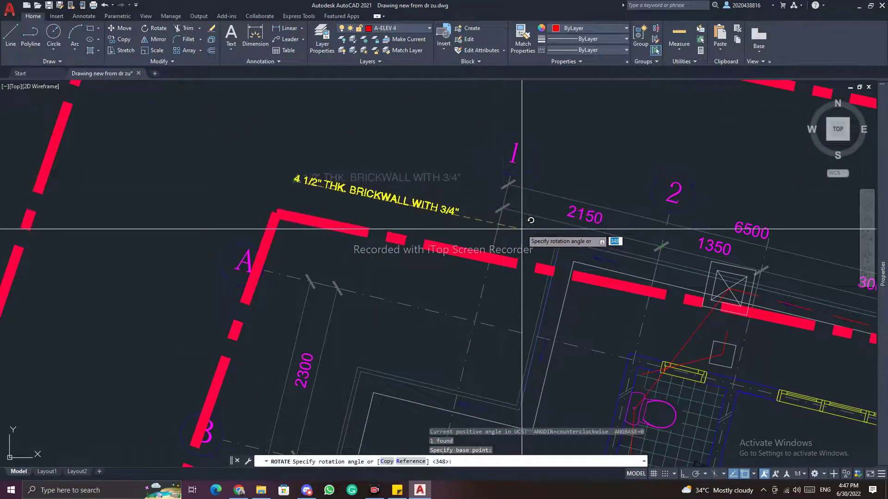
key(Escape)
key(Escape)
Try to move the rotated brickwall text along the setback line's upper side.
text(m)
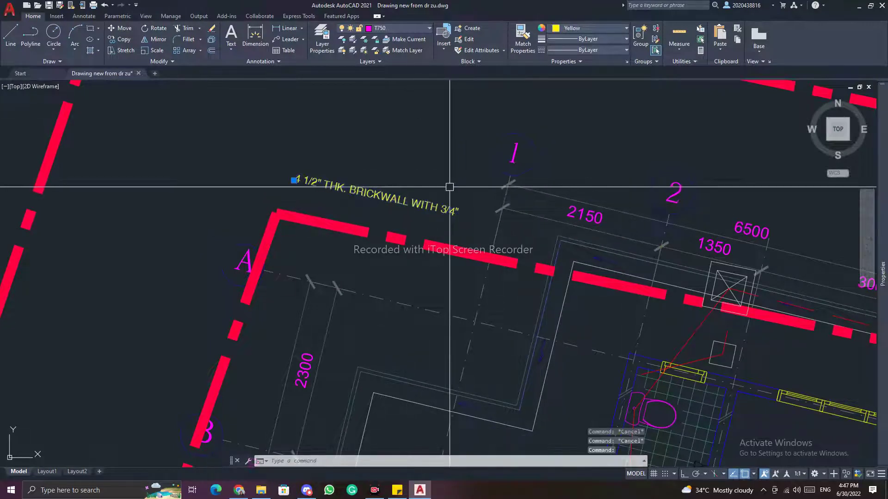
key(Return)
click(396, 204)
key(Escape)
key(Escape)
key(Escape)
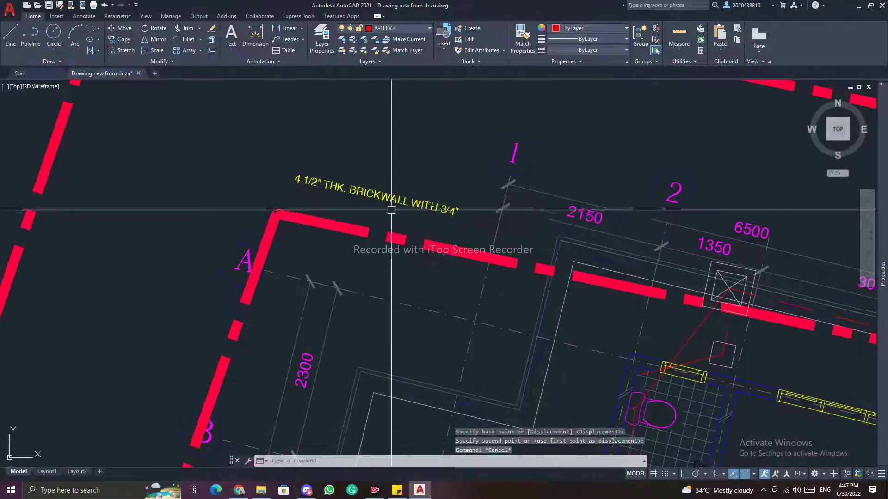
Replace the rotated brickwall text above the setback line with "ANJAKAN BANGUNAN".
double_click(396, 200)
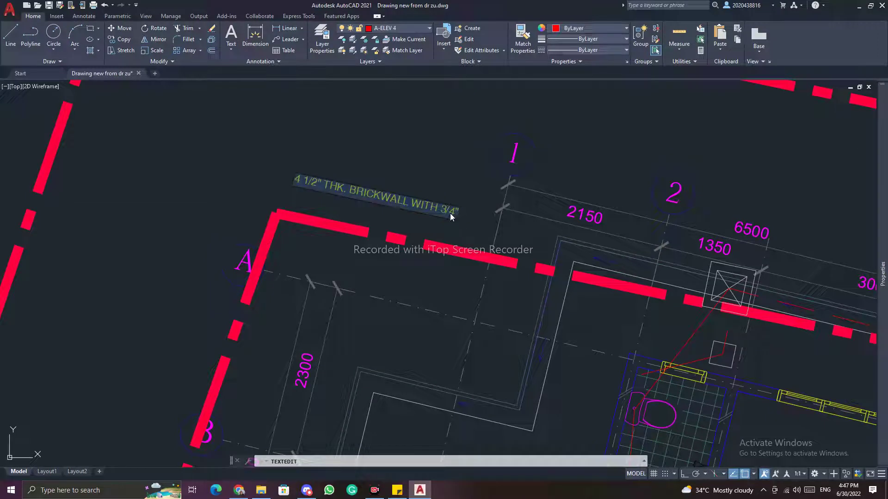
text(AN)
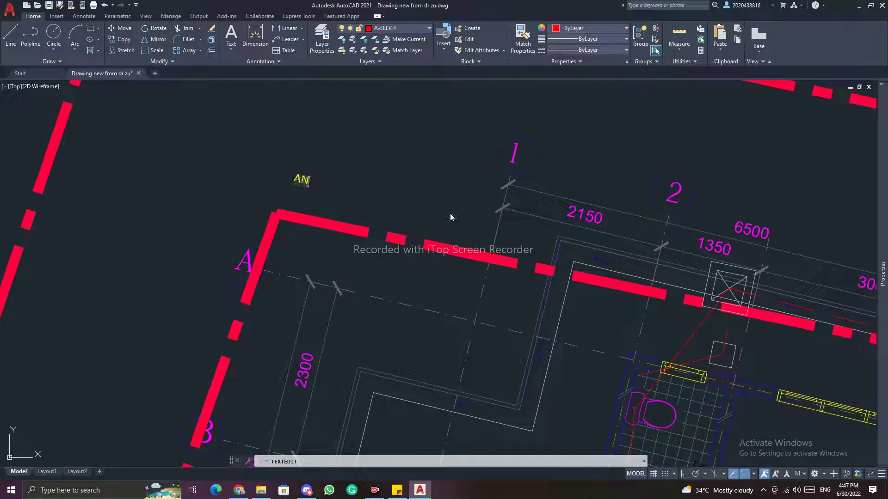
text(JAKAN BANG)
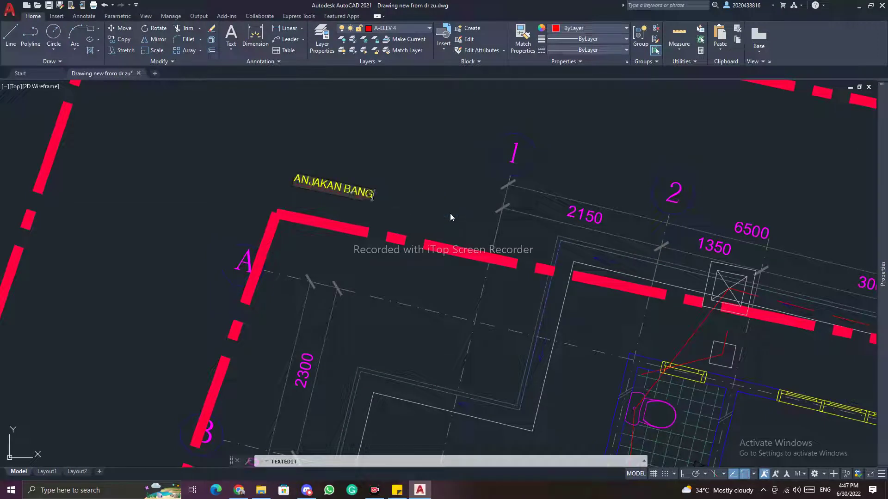
text(UNAN)
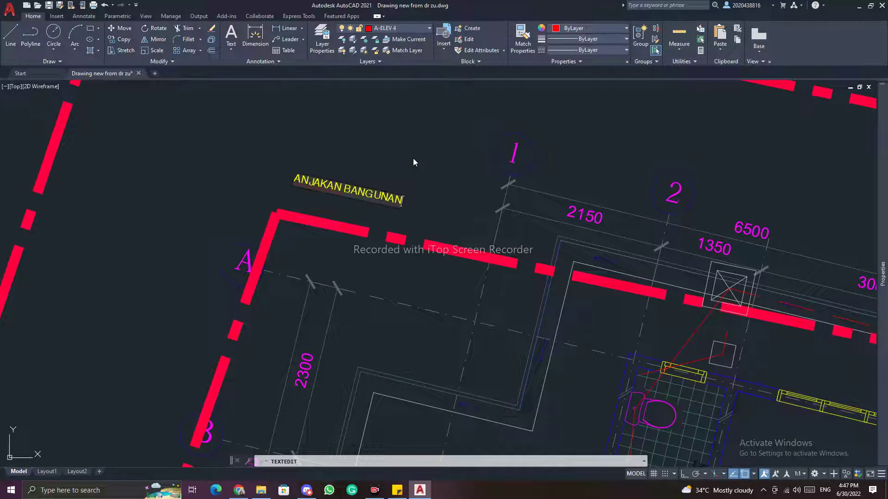
click(413, 158)
key(Escape)
key(Escape)
Move the ANJAKAN BANGUNAN label down along the upper side of the setback line so it sits just above the line.
click(357, 193)
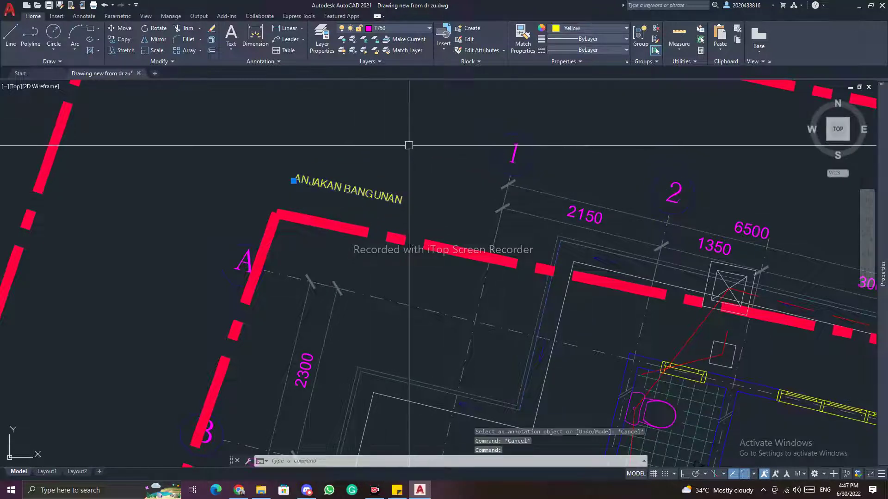
text(m)
key(Return)
click(359, 139)
click(404, 168)
key(Escape)
key(Escape)
Set the text height of the ANJAKAN BANGUNAN label to 150.
click(395, 214)
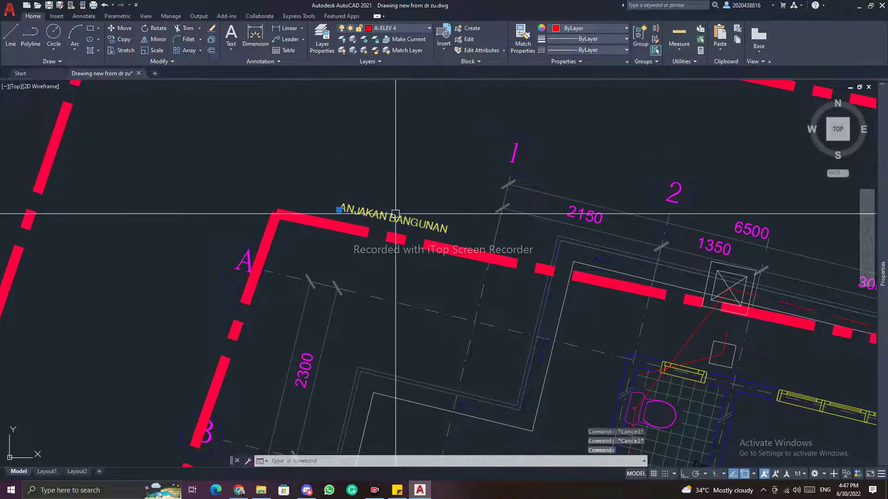
mouse_move(880, 251)
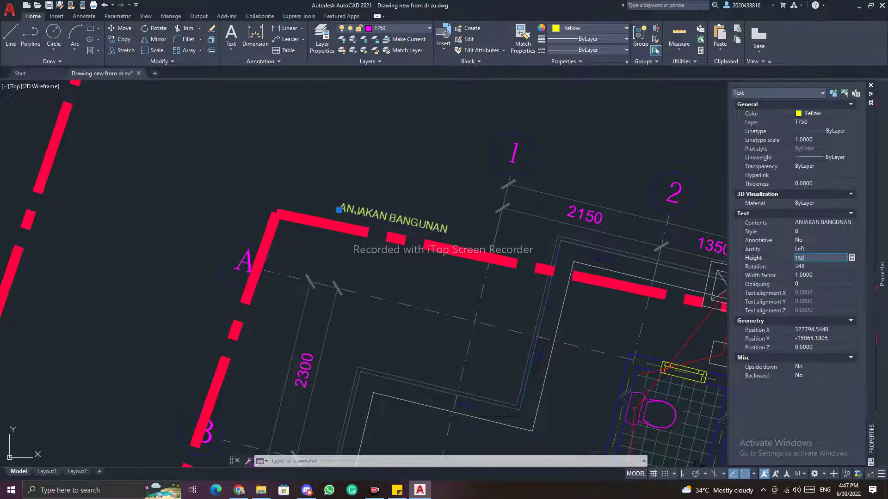
key(Return)
Copy the ANJAKAN BANGUNAN label from the setback line's upper side to just outside its right-hand side.
scroll(402, 234, down, 5)
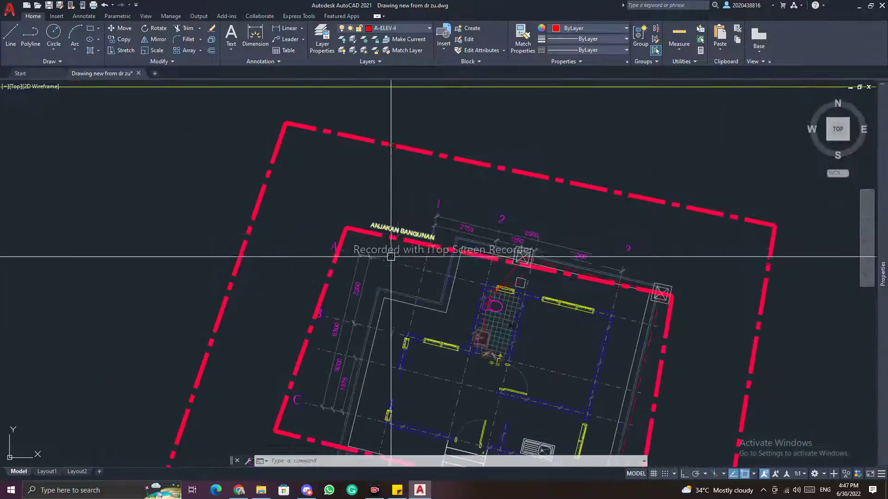
click(407, 230)
text(co)
key(Return)
click(404, 239)
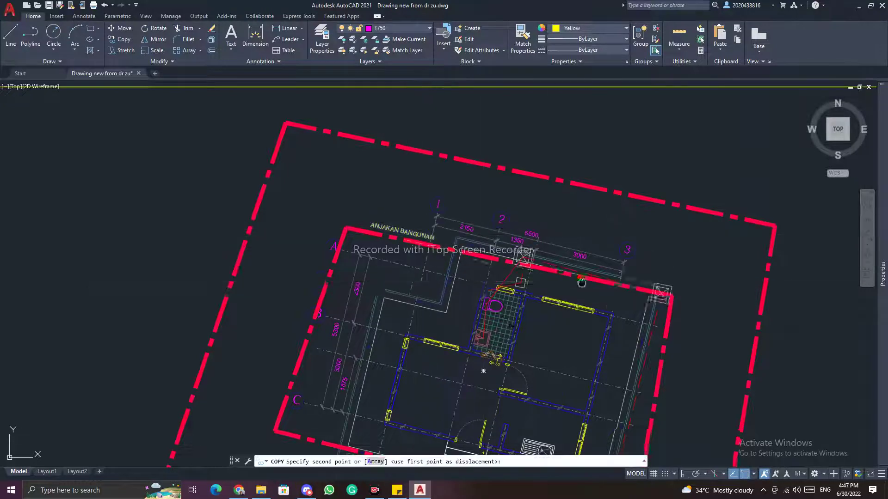
middle_drag(405, 241, 150, 116)
click(445, 301)
key(Escape)
Rotate the copied label about its start point until it reads downward, parallel to the setback line's right-hand side.
click(434, 292)
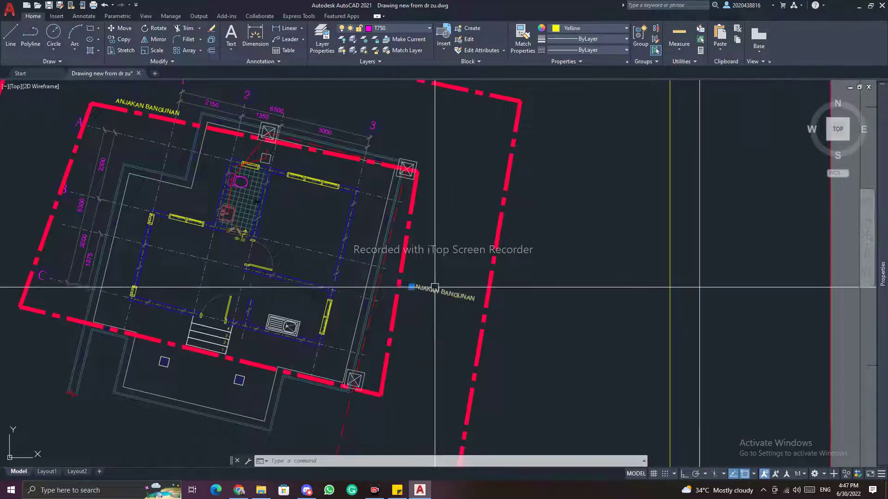
text(ro)
key(Return)
click(413, 289)
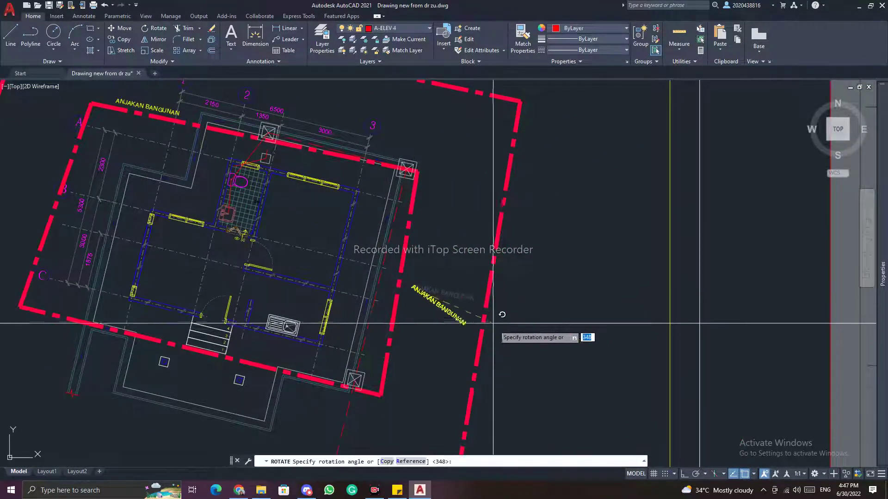
click(417, 393)
Move the rotated label up and close against the outside of the setback line's right-hand side.
click(404, 338)
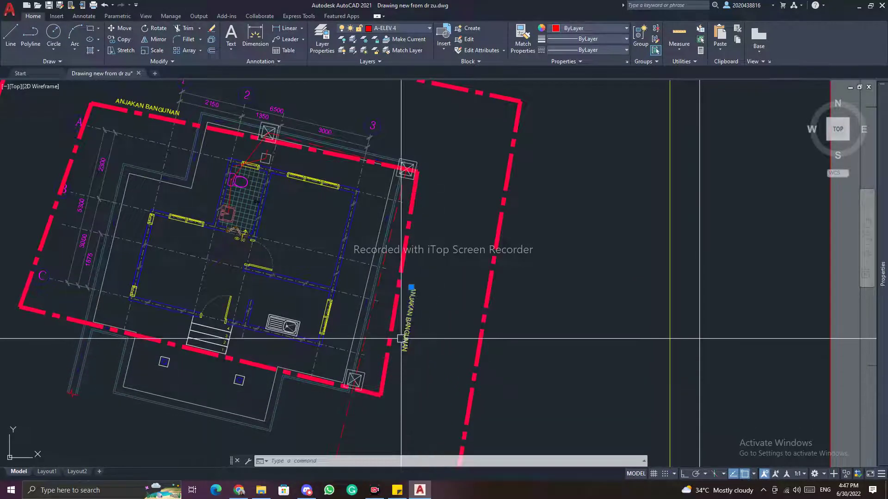
text(m)
key(Return)
scroll(425, 339, up, 2)
click(423, 334)
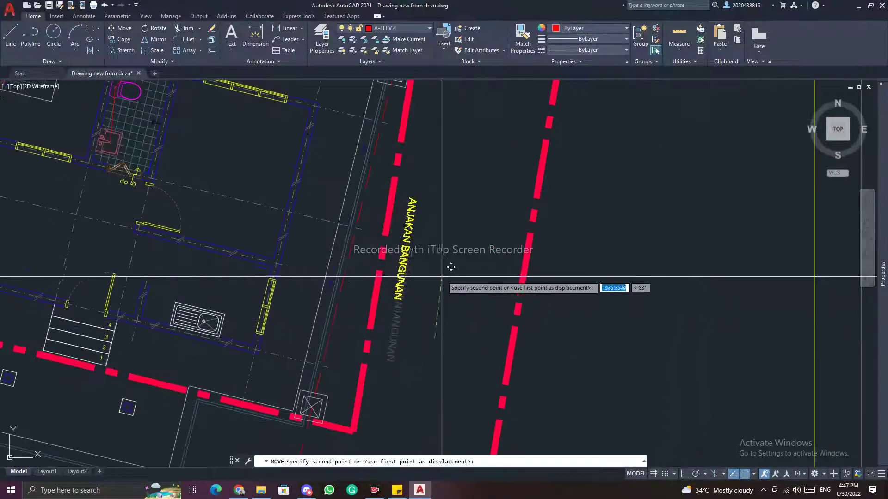
click(418, 242)
Copy the right-hand ANJAKAN BANGUNAN label to the space between the boundary line and the setback line's left-hand side.
click(401, 234)
text(c)
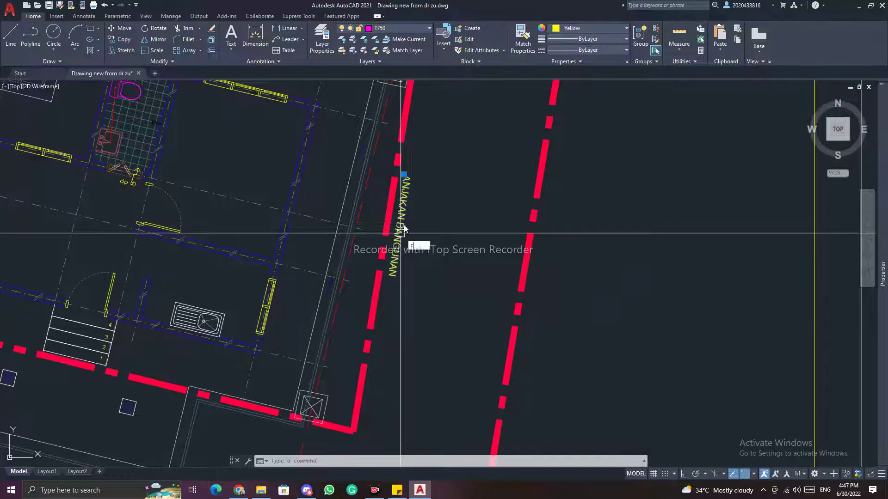
text(o)
key(Return)
click(405, 226)
scroll(407, 228, down, 5)
middle_drag(258, 211, 358, 228)
scroll(359, 228, up, 5)
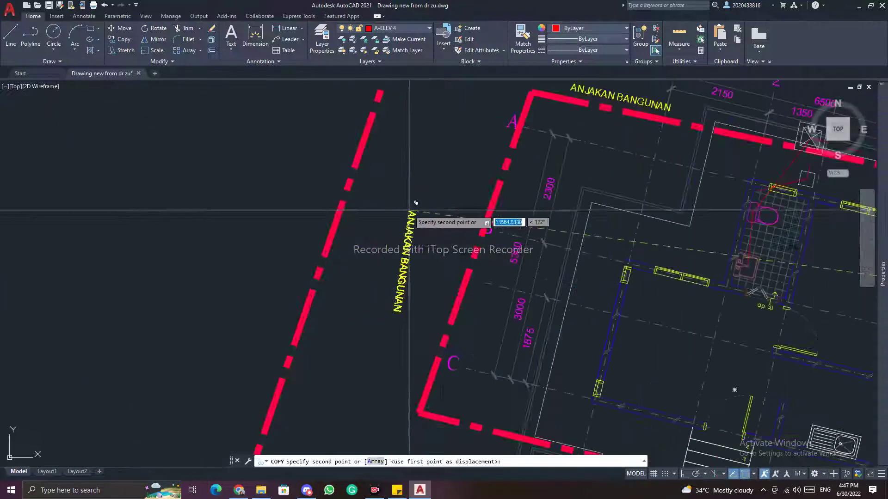
click(409, 210)
key(Escape)
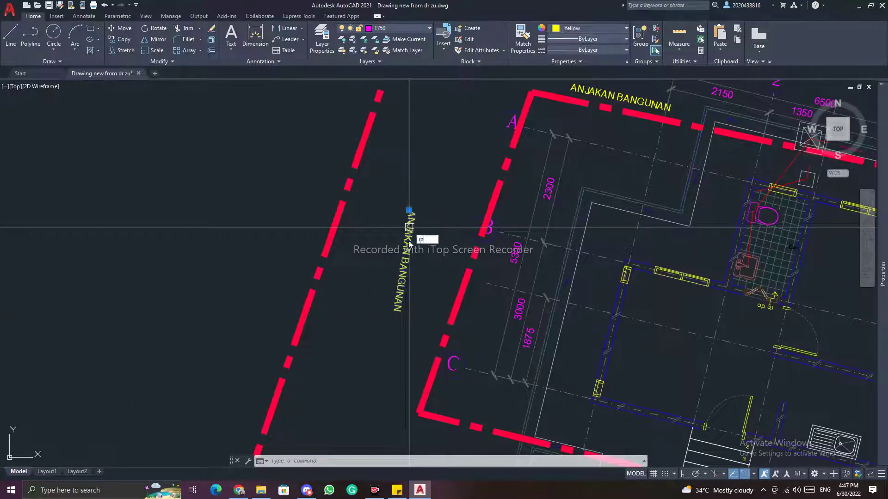
Rotate the left-hand label copy about its start point until it reads upward, parallel to the setback line's left-hand side.
text(ro)
key(Return)
click(409, 210)
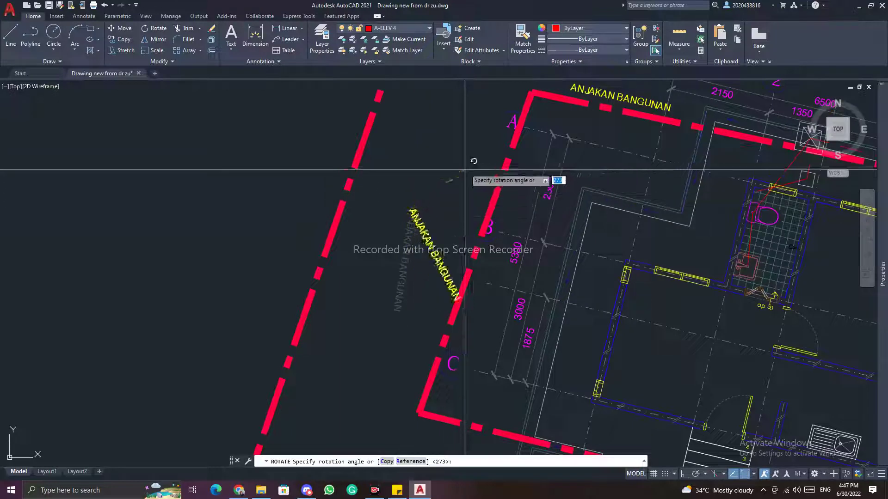
click(325, 183)
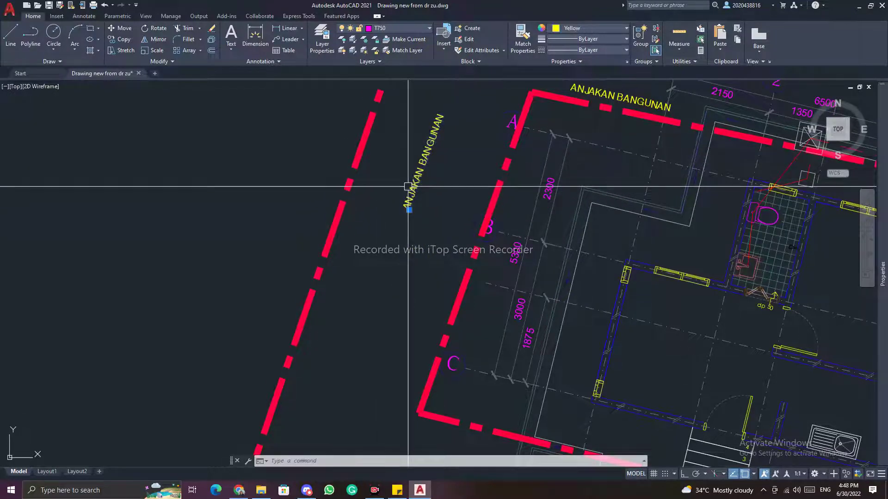
Move the rotated label next to the outside of the setback line's left-hand side, near grid B.
text(m)
key(Return)
click(396, 233)
click(424, 313)
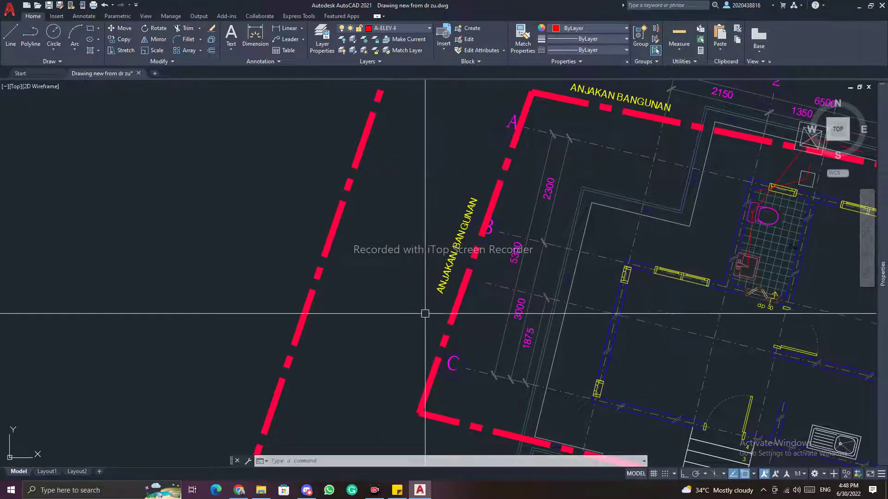
Examine the setback distance labels on the reference site plan and compare them with the labels on the floor plan sheet.
scroll(425, 313, down, 6)
middle_drag(472, 174, 448, 319)
middle_drag(434, 180, 459, 304)
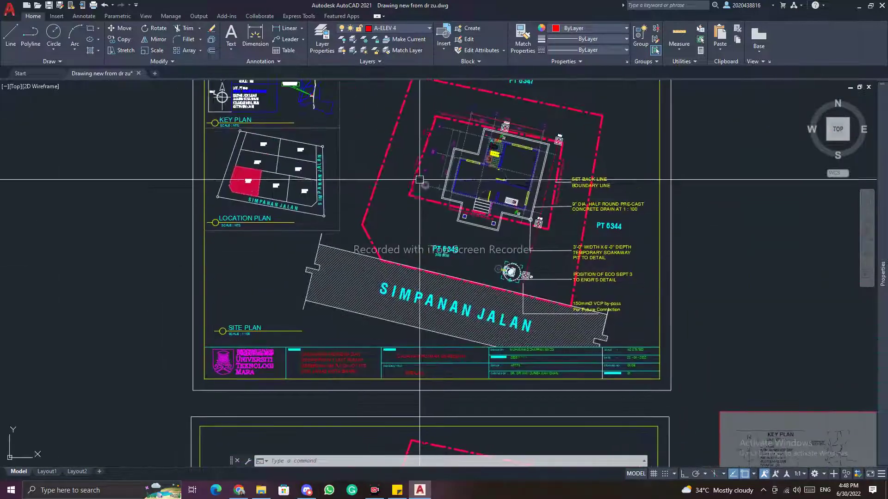
scroll(426, 128, up, 5)
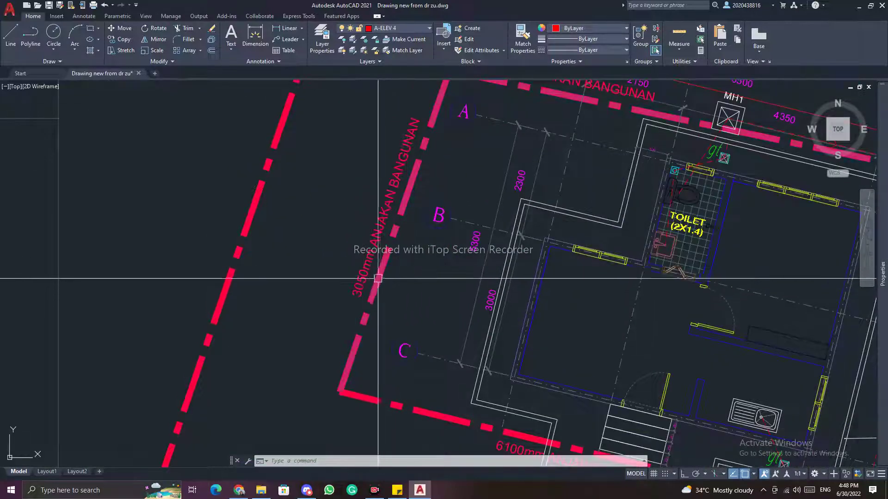
scroll(378, 279, down, 5)
scroll(565, 256, up, 3)
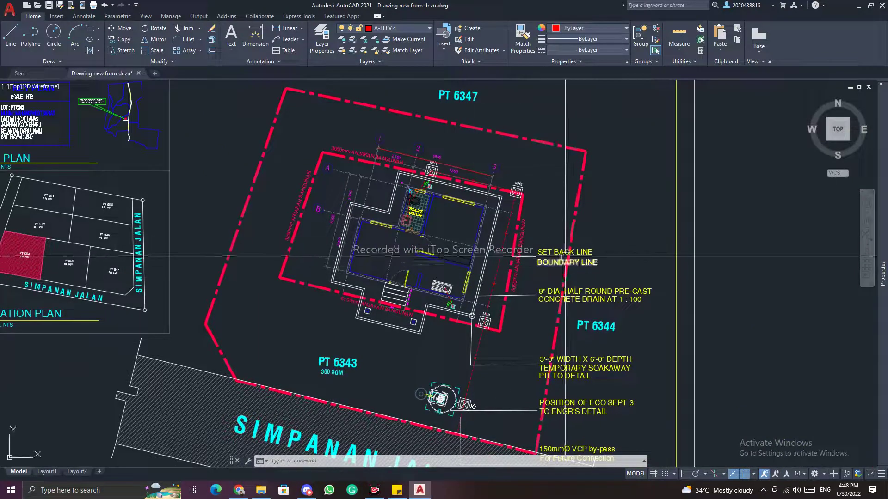
key(Escape)
key(Escape)
key(Escape)
scroll(371, 310, up, 4)
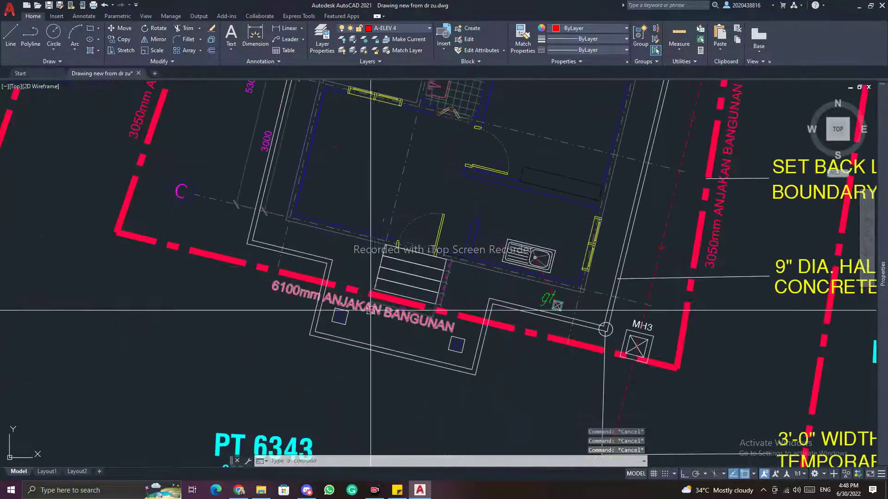
scroll(396, 307, down, 6)
middle_drag(396, 307, 467, 111)
middle_drag(442, 329, 495, 137)
scroll(534, 146, up, 5)
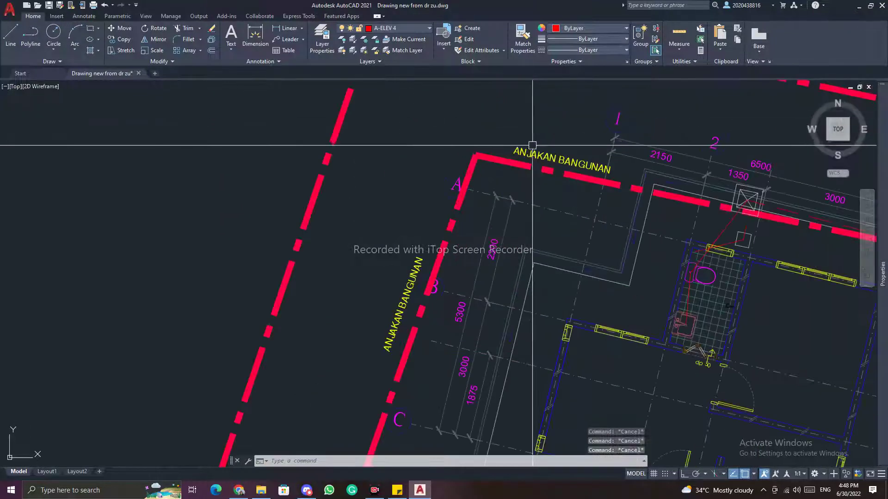
click(532, 147)
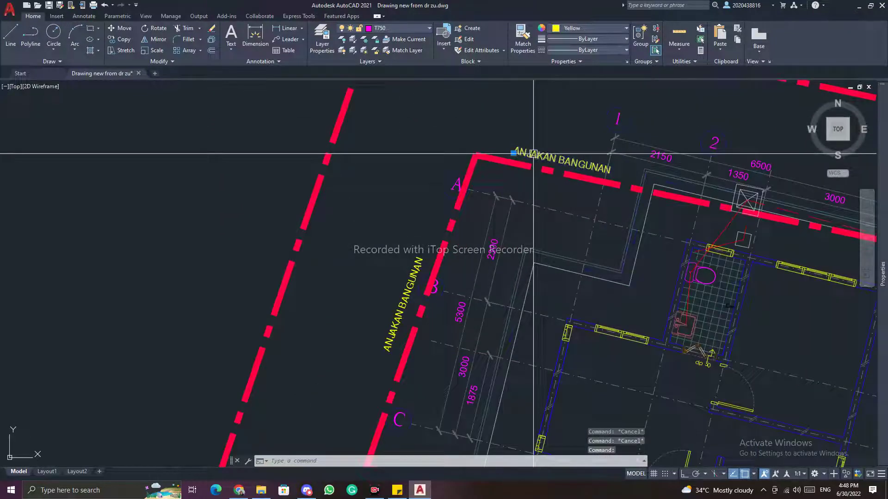
click(234, 49)
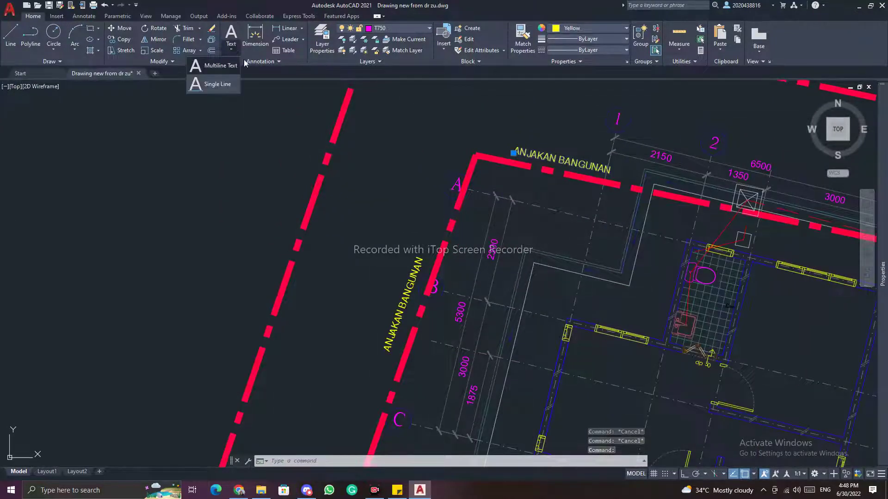
key(Escape)
key(Escape)
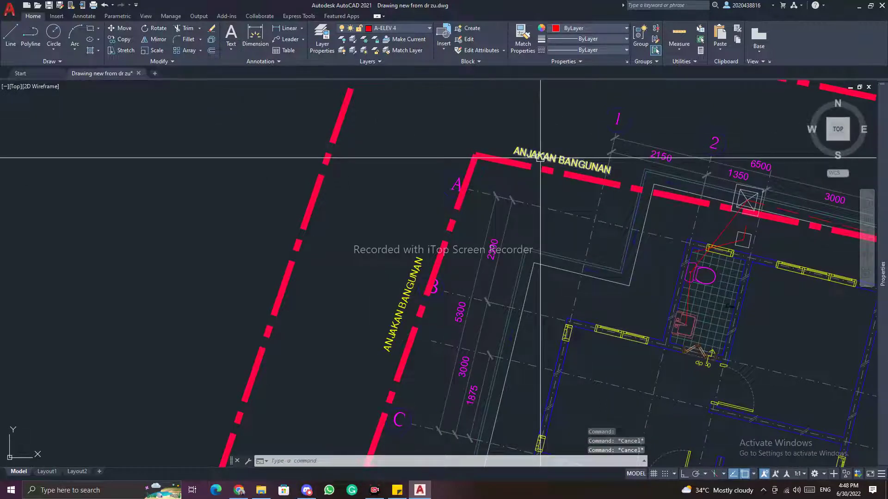
double_click(540, 158)
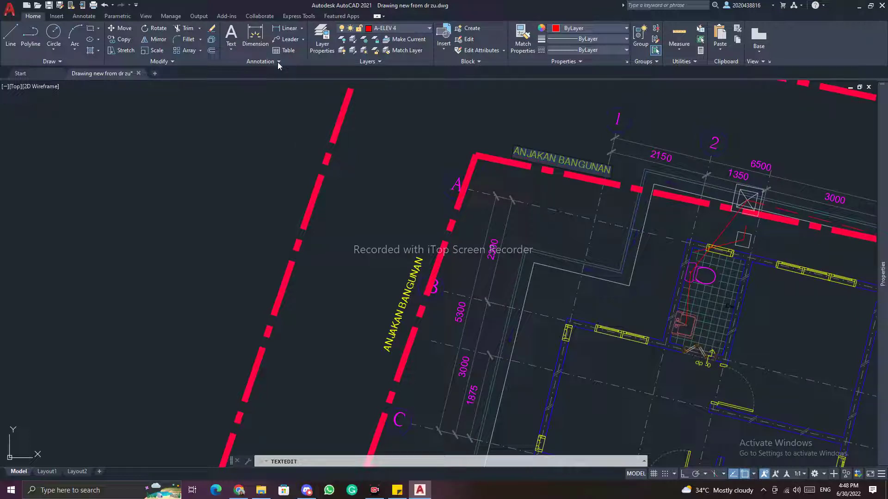
mouse_move(883, 196)
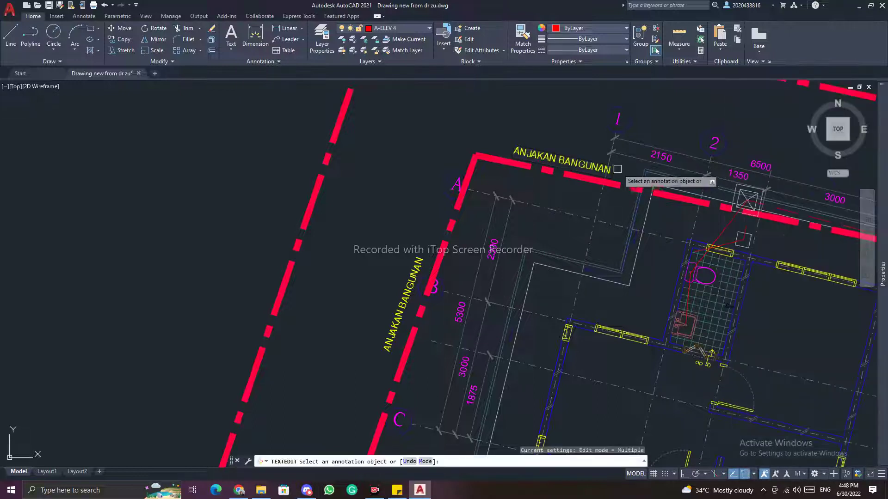
key(Escape)
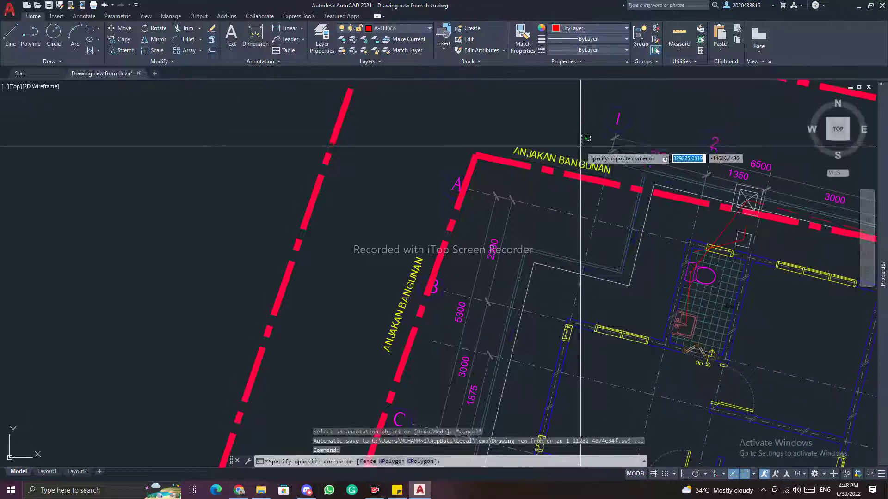
Inspect the text properties of the ANJAKAN BANGUNAN label on the setback line's upper side.
click(573, 159)
mouse_move(875, 234)
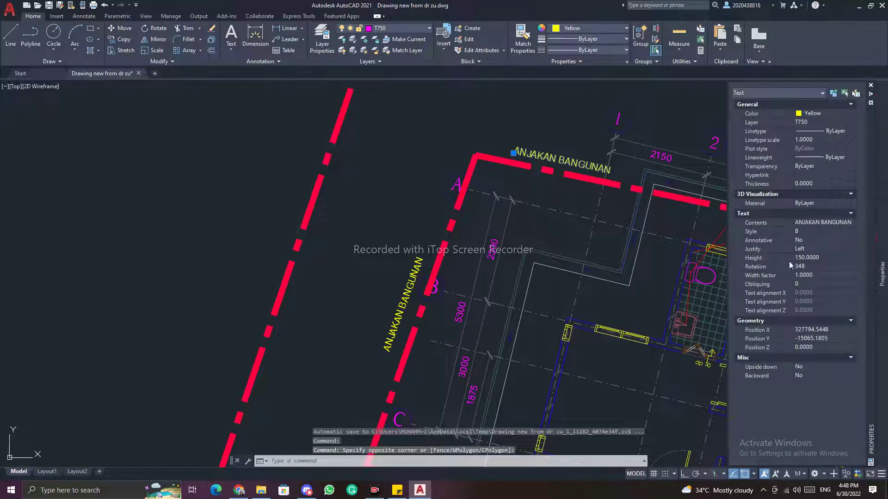
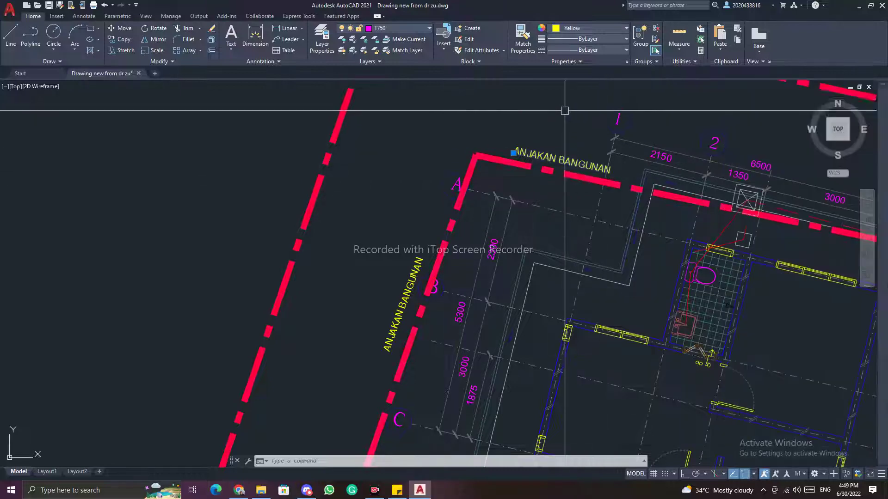
double_click(538, 103)
key(Escape)
key(Escape)
scroll(538, 106, down, 6)
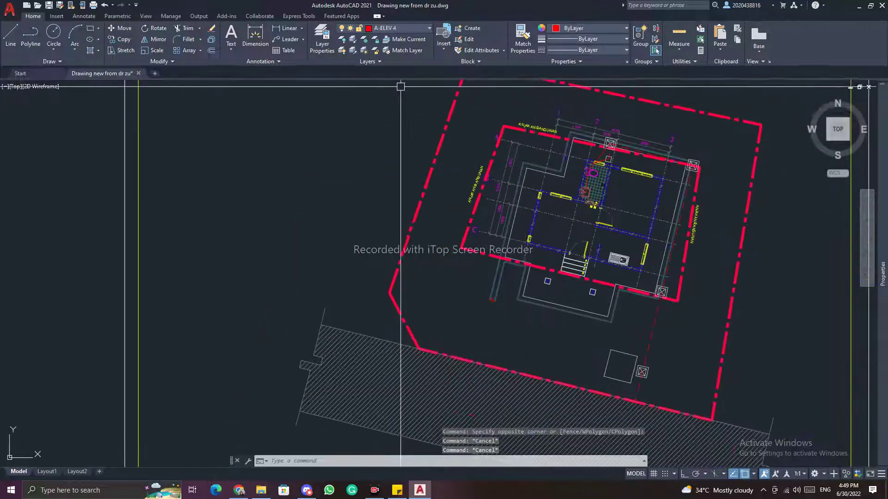
click(230, 33)
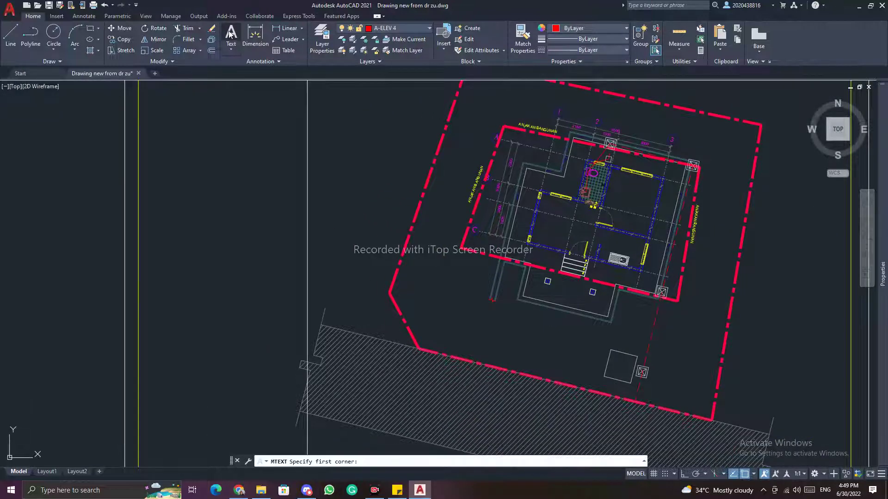
key(Escape)
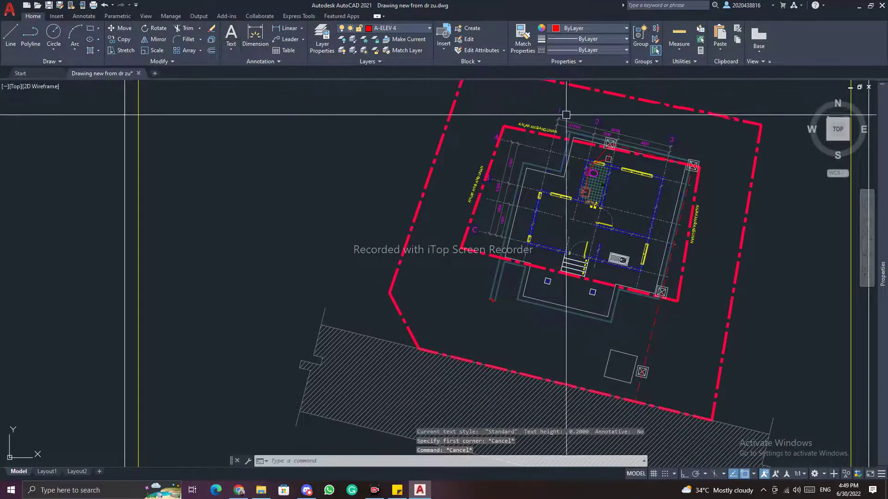
scroll(555, 121, up, 4)
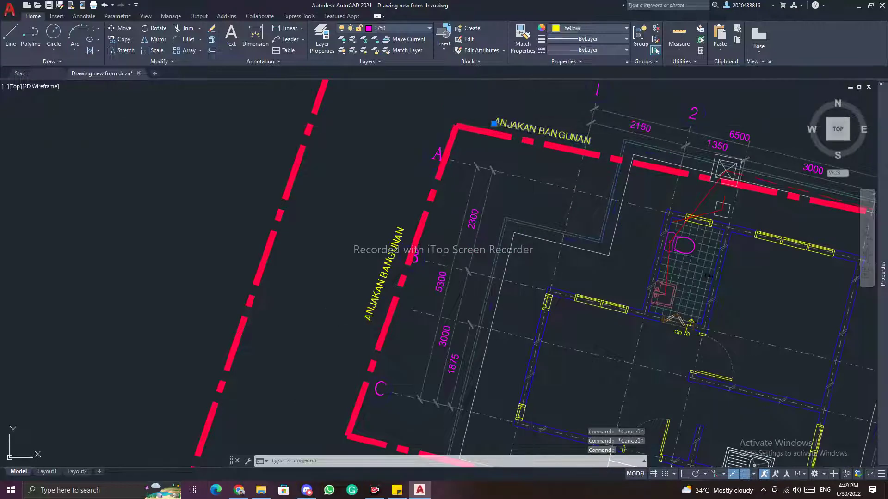
double_click(589, 135)
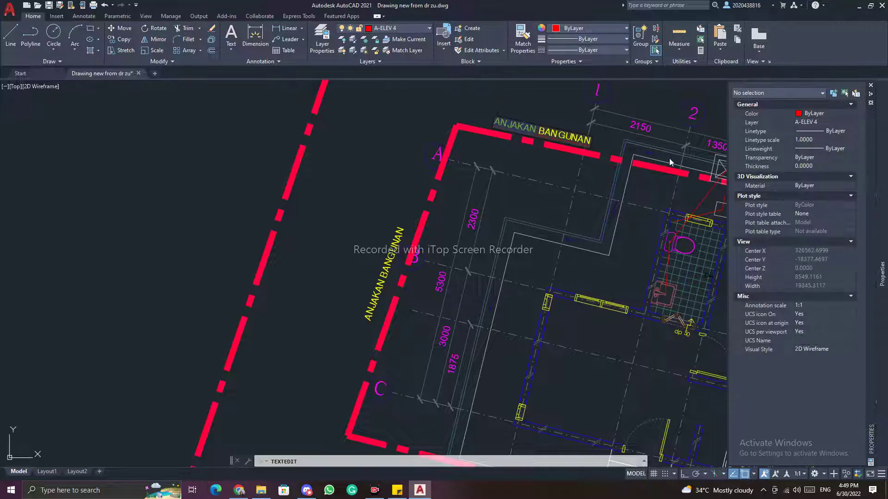
key(Escape)
key(Escape)
key(Escape)
Examine the labels on the completed site plan sheet and compare them with the floor plan sheet.
scroll(508, 133, down, 5)
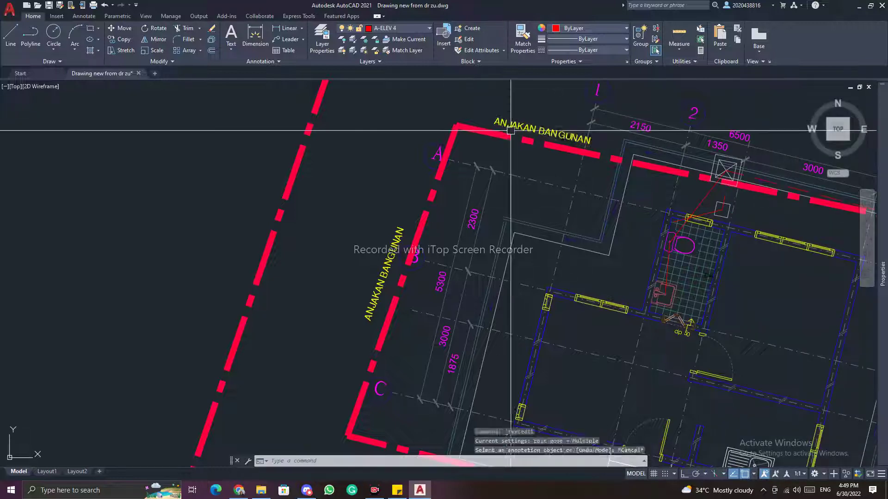
scroll(509, 133, up, 3)
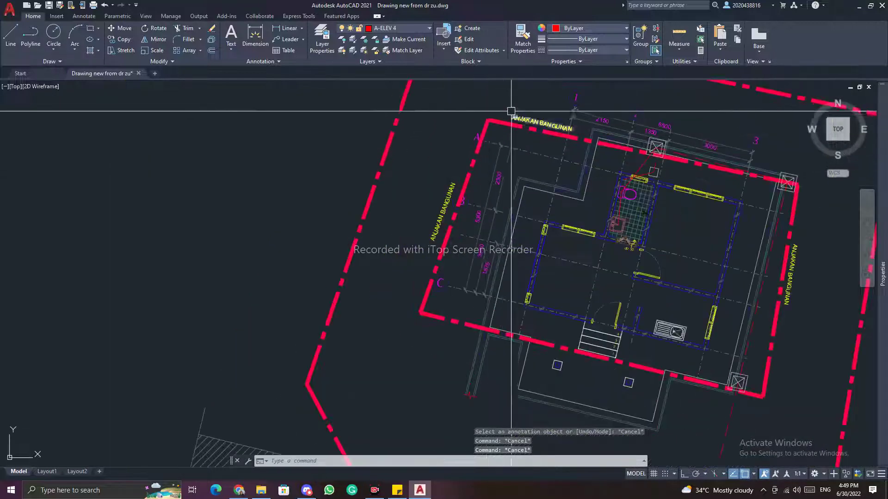
scroll(519, 135, down, 5)
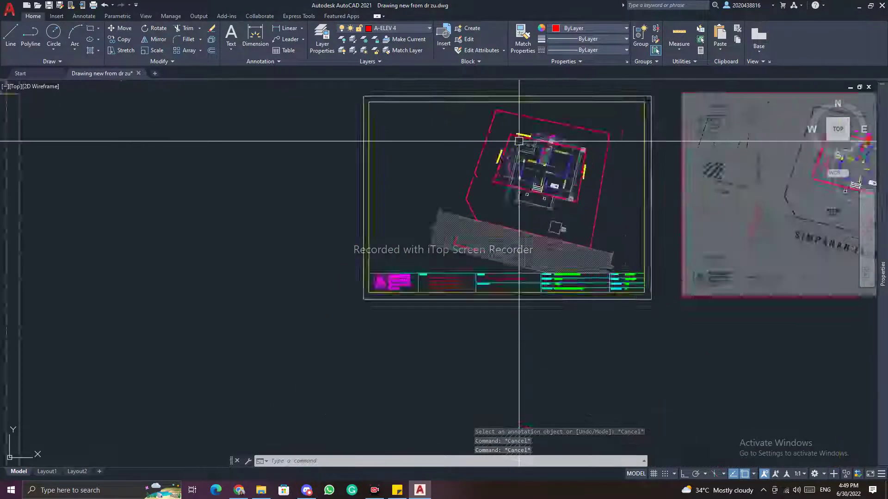
mouse_move(519, 135)
middle_down()
mouse_move(404, 151)
mouse_move(448, 224)
middle_up()
scroll(445, 118, up, 6)
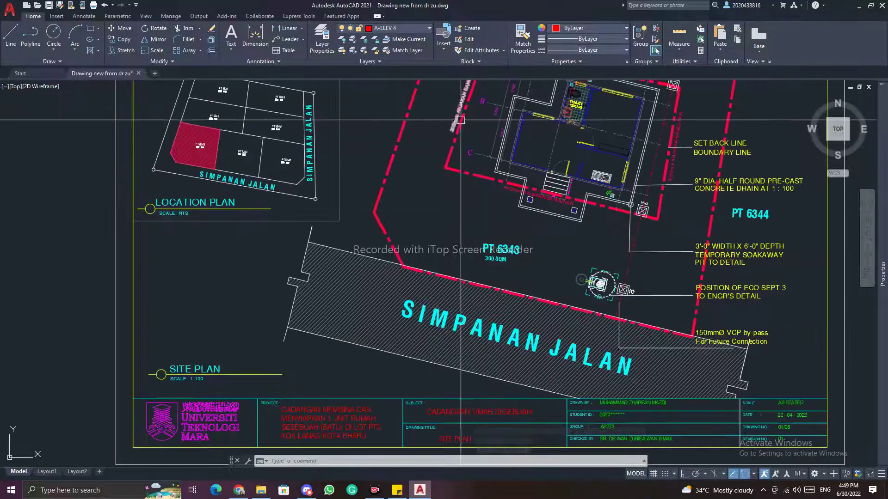
middle_drag(445, 118, 445, 210)
scroll(445, 210, down, 6)
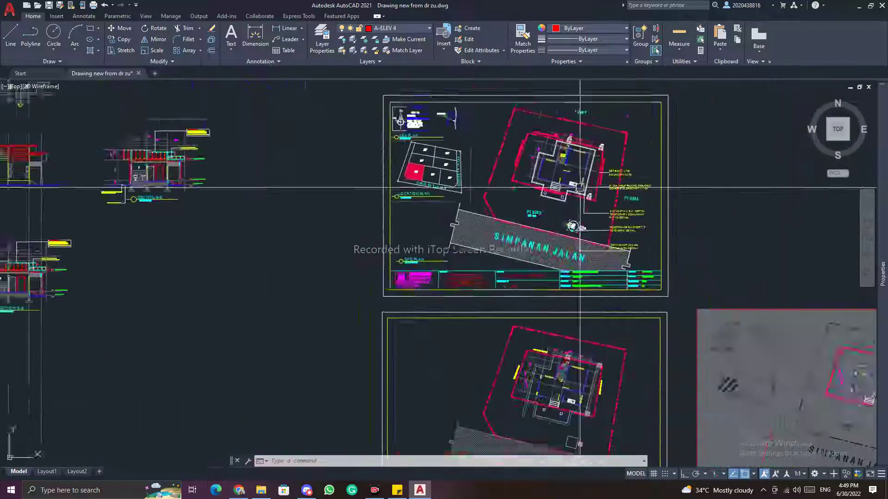
middle_drag(552, 190, 543, 149)
key(Escape)
key(Escape)
key(Escape)
Copy the setback line's upper ANJAKAN BANGUNAN label to just outside the boundary line's upper side.
scroll(512, 189, up, 6)
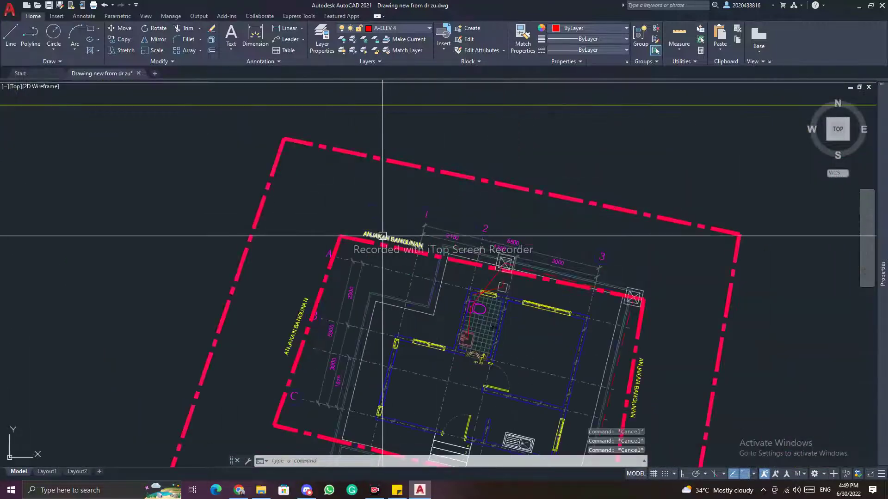
click(382, 236)
text(c)
key(Return)
click(385, 229)
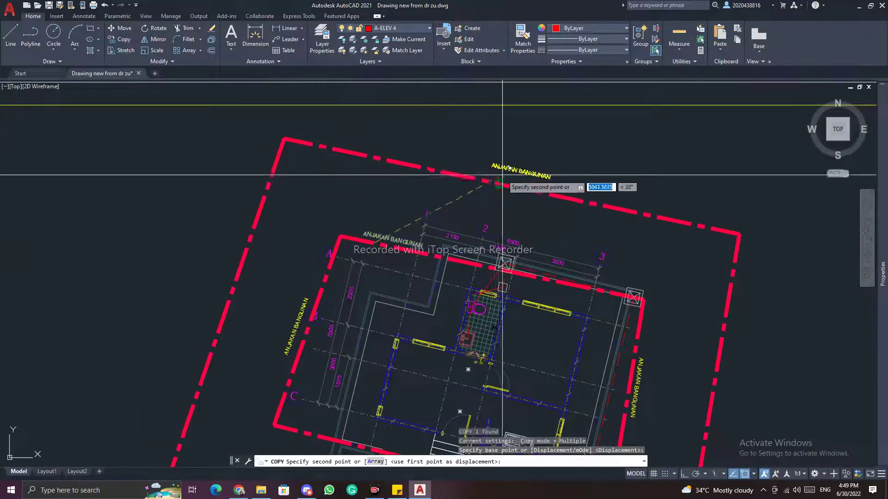
click(513, 174)
key(Escape)
key(Escape)
Open the copied label at the boundary line for text editing, leave its wording as is and erase the copy.
double_click(558, 188)
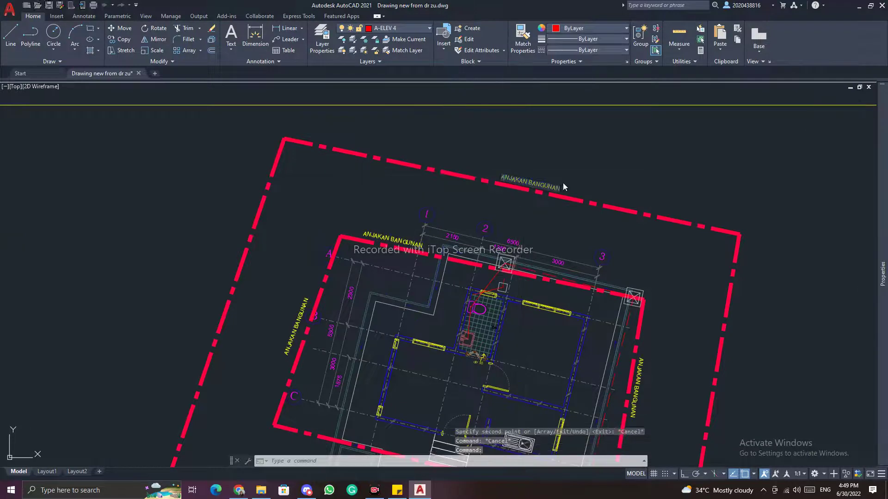
scroll(557, 187, up, 3)
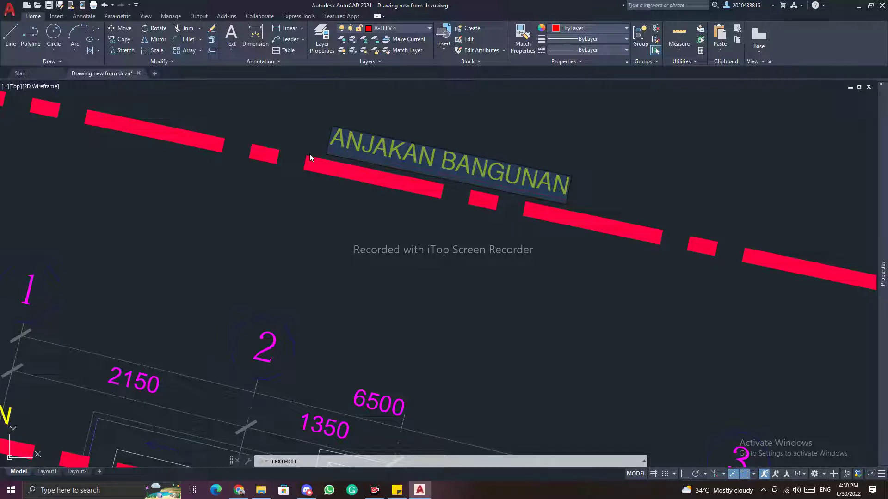
click(535, 97)
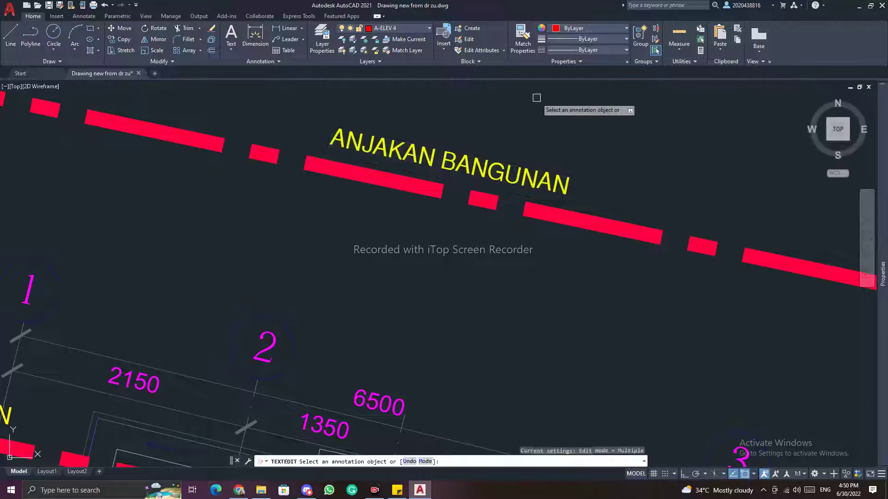
key(Escape)
key(Escape)
click(477, 159)
scroll(544, 185, down, 2)
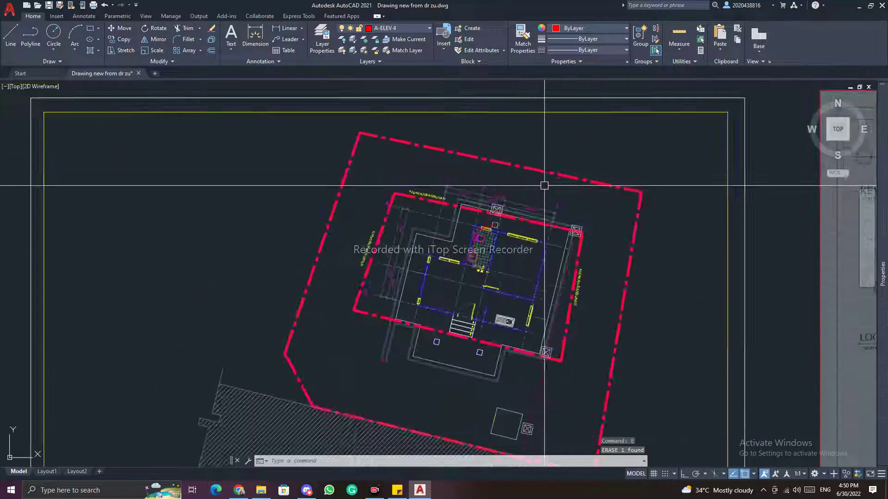
Copy the setback line's upper ANJAKAN BANGUNAN label onto the hatched road reserve below the plot.
scroll(545, 183, down, 3)
scroll(420, 144, up, 6)
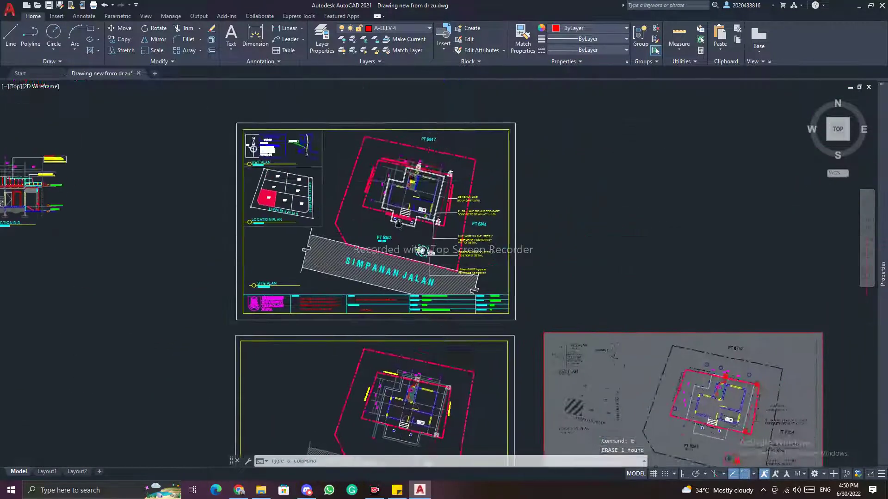
scroll(467, 149, down, 6)
middle_drag(470, 247, 461, 206)
middle_drag(531, 258, 436, 132)
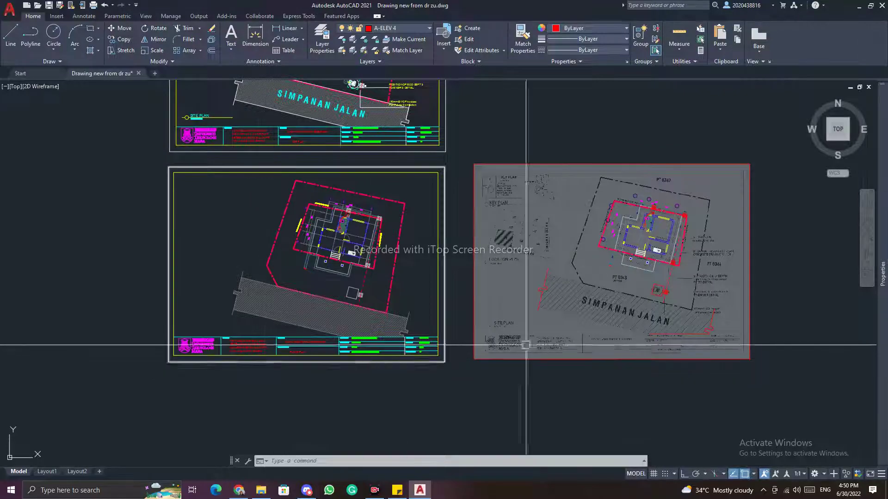
scroll(319, 284, up, 3)
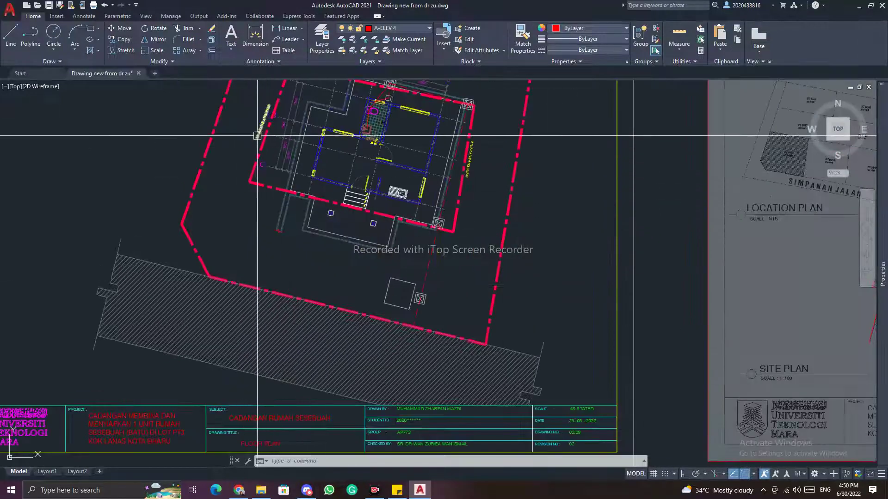
middle_drag(394, 226, 396, 351)
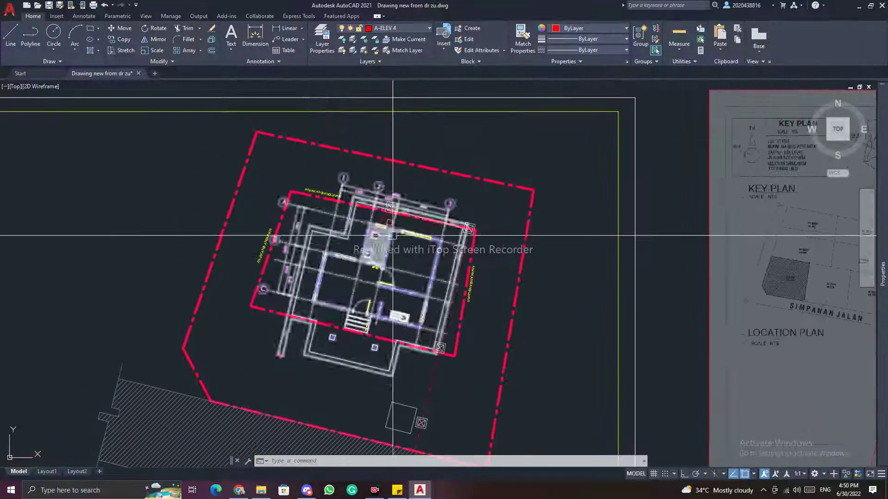
key(space)
click(326, 196)
middle_drag(370, 384, 385, 261)
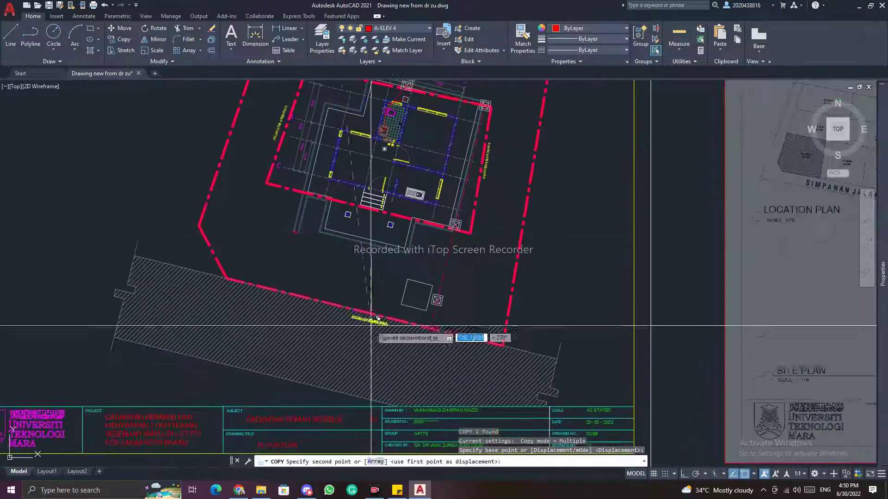
click(332, 345)
key(Escape)
key(Escape)
Set the text height of the label copy on the road reserve to 1500.
mouse_move(886, 316)
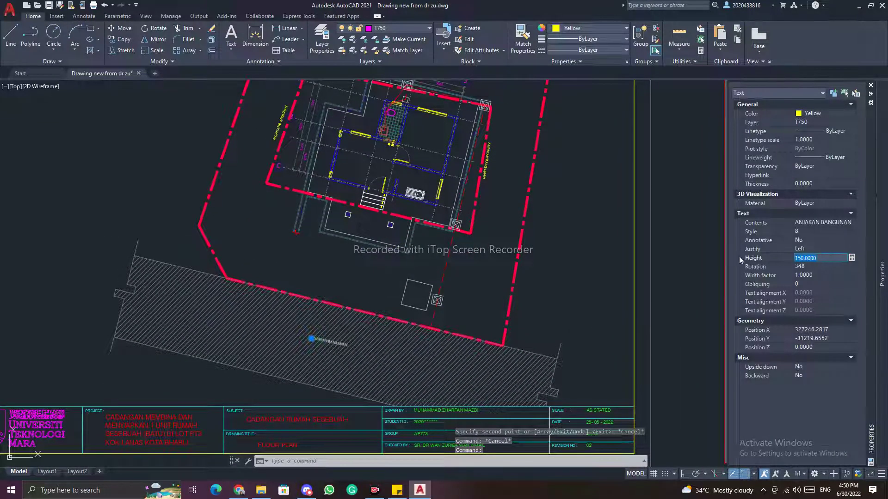
text(150)
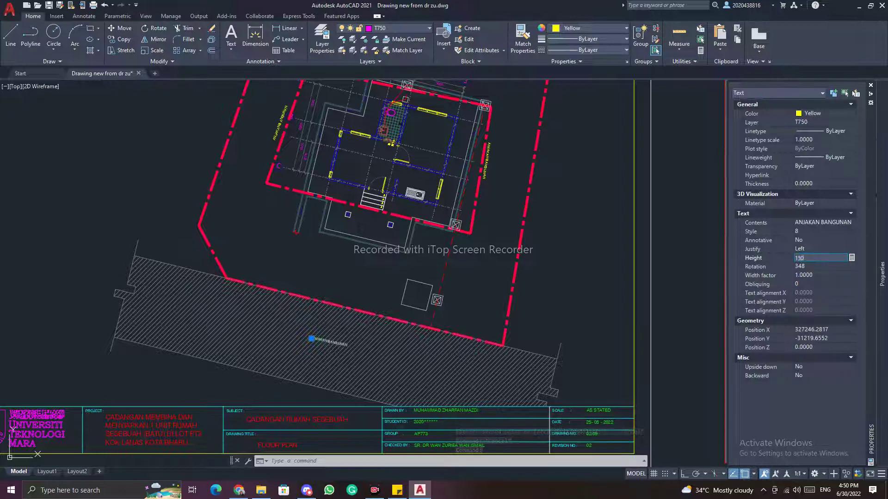
text(0)
key(Return)
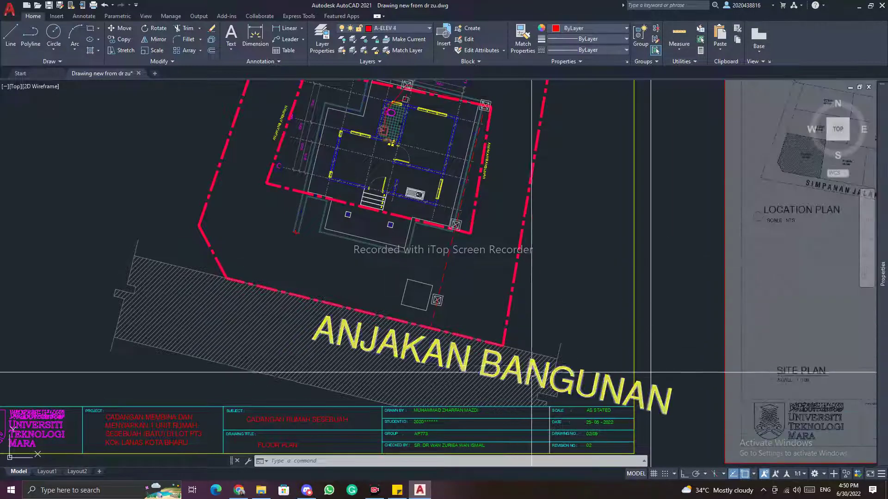
Set the text height of the road reserve label to 750.
mouse_move(882, 274)
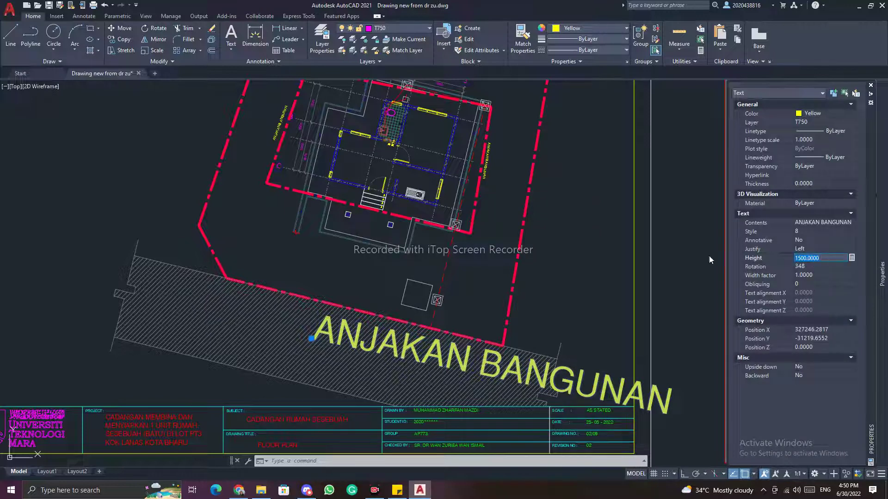
text(750)
key(Tab)
key(Escape)
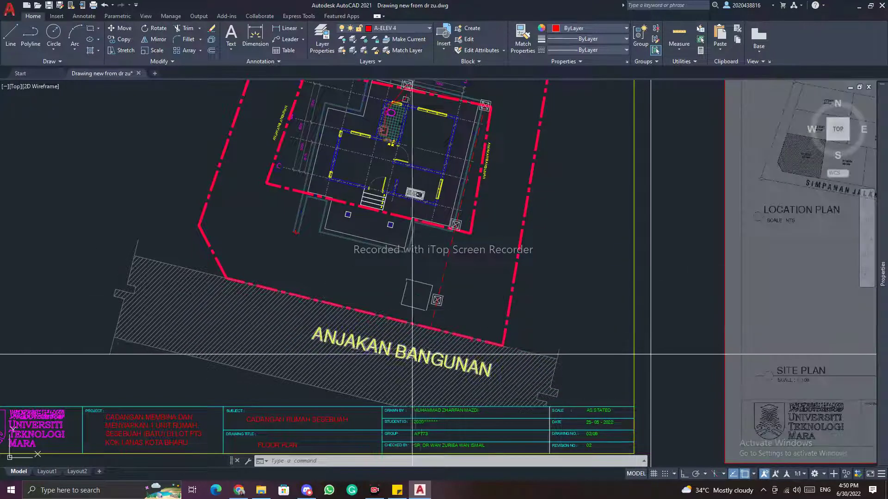
Move the enlarged label along the hatched road reserve so it sits near the middle of the strip.
click(412, 357)
text(m)
key(Return)
click(310, 338)
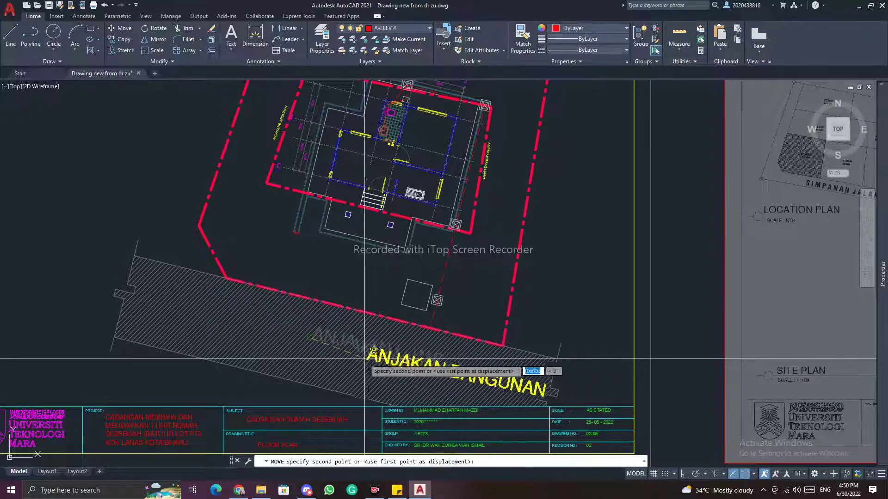
click(264, 333)
Change the wording of the road reserve label to SIMPANAN JALAN.
scroll(436, 318, down, 5)
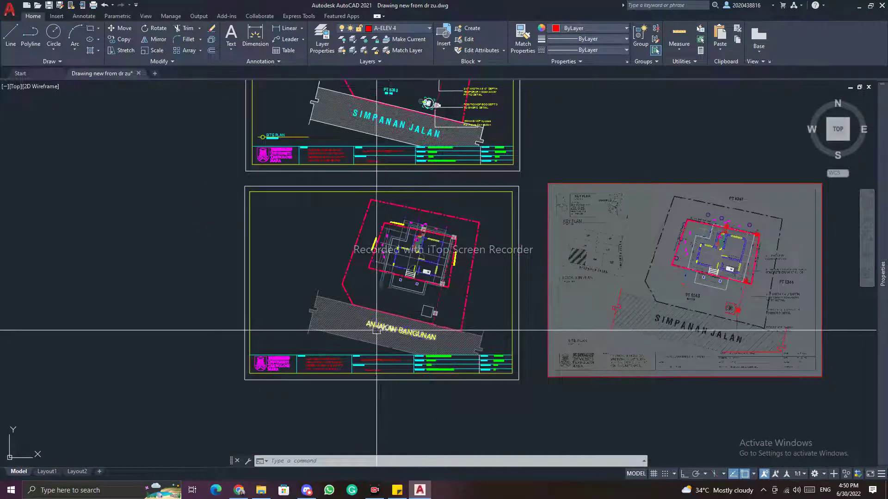
scroll(350, 320, up, 4)
double_click(533, 366)
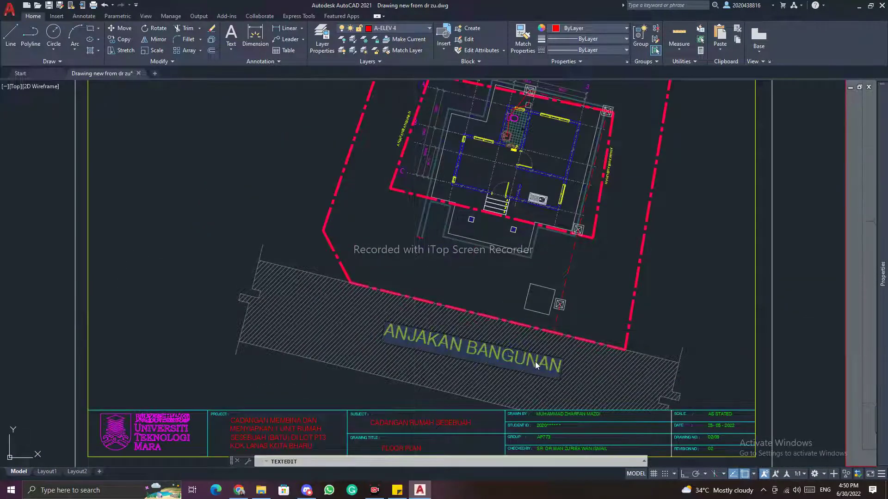
text(SIMPANAN)
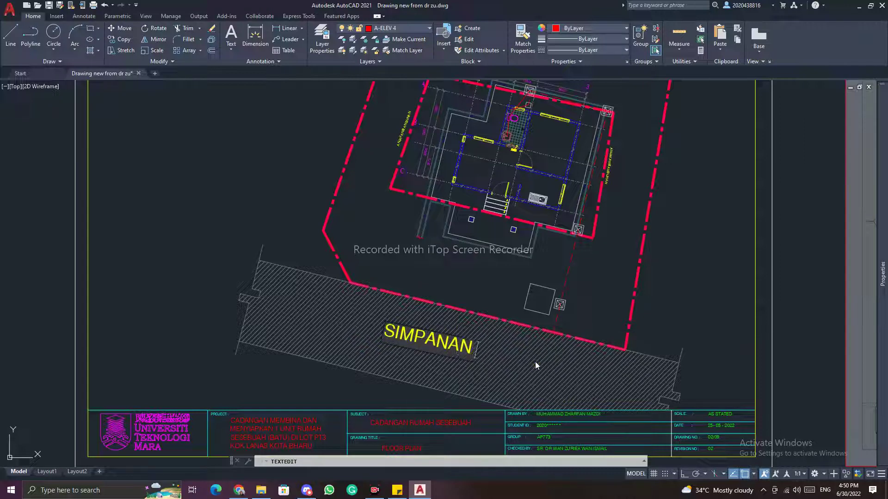
text( JALAN)
key(Return)
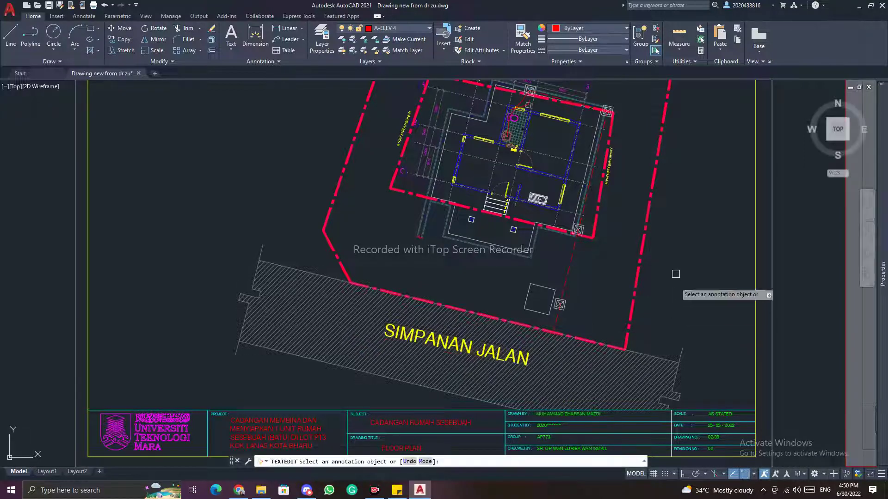
key(Escape)
Examine the reference site plan's remaining lot labels, drainage notes, key plan and location plan against the floor plan sheet.
scroll(542, 277, down, 4)
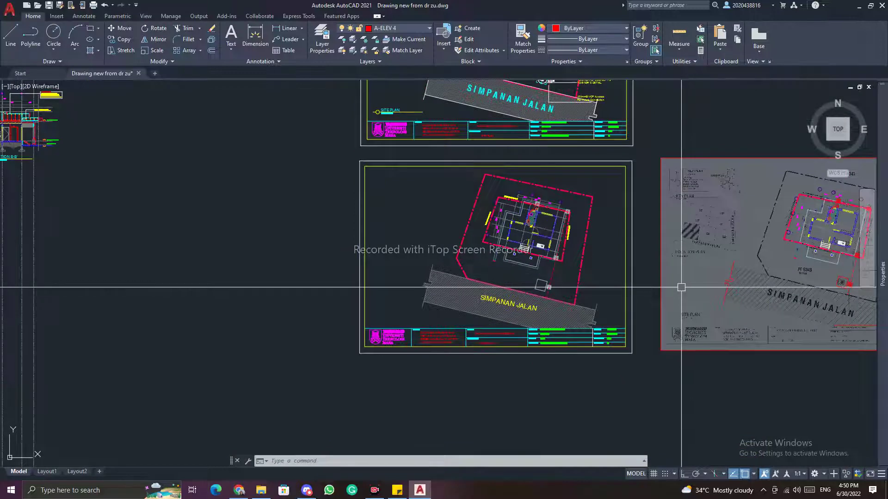
scroll(16, 293, down, 2)
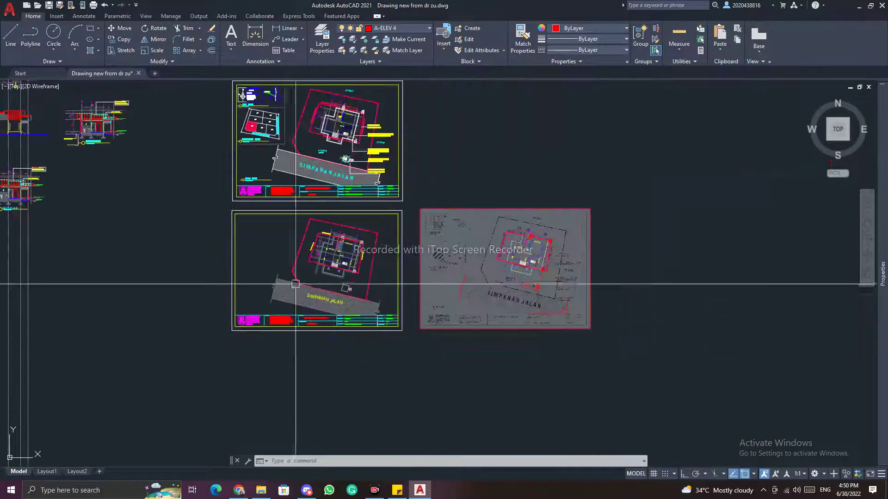
scroll(555, 222, up, 4)
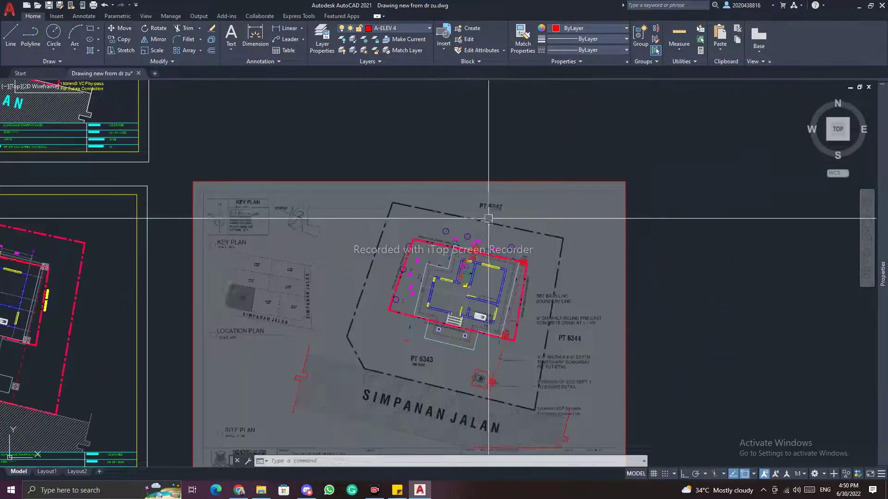
scroll(485, 213, up, 2)
middle_drag(591, 299, 596, 198)
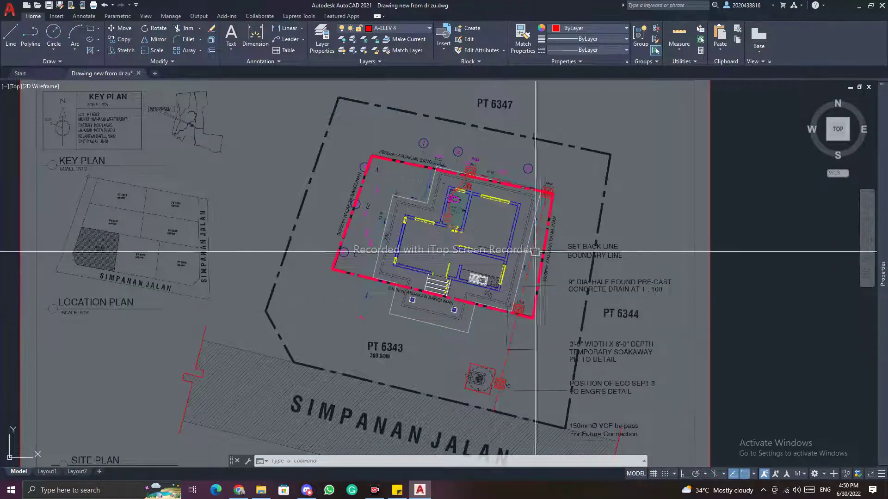
scroll(634, 245, up, 2)
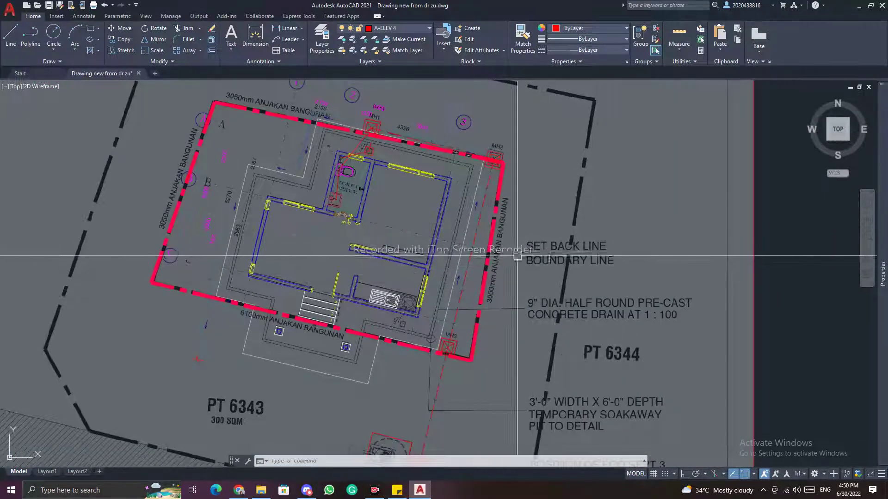
scroll(548, 261, down, 10)
scroll(428, 238, up, 5)
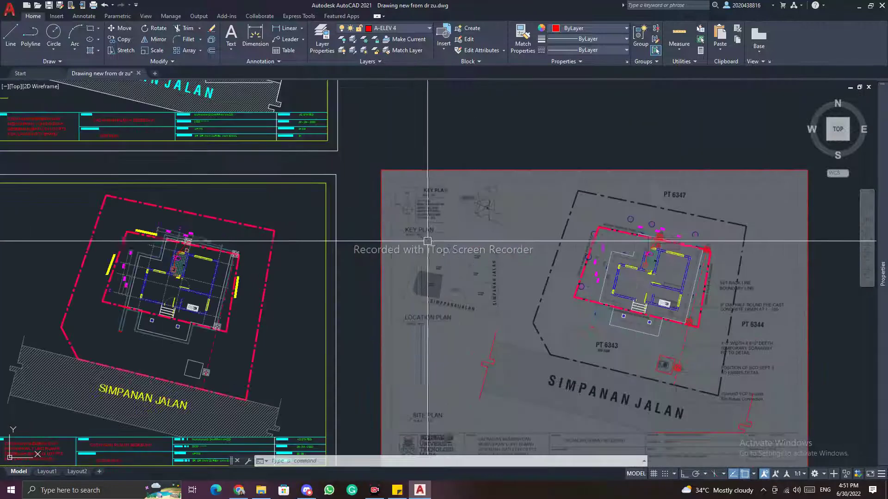
scroll(437, 215, up, 5)
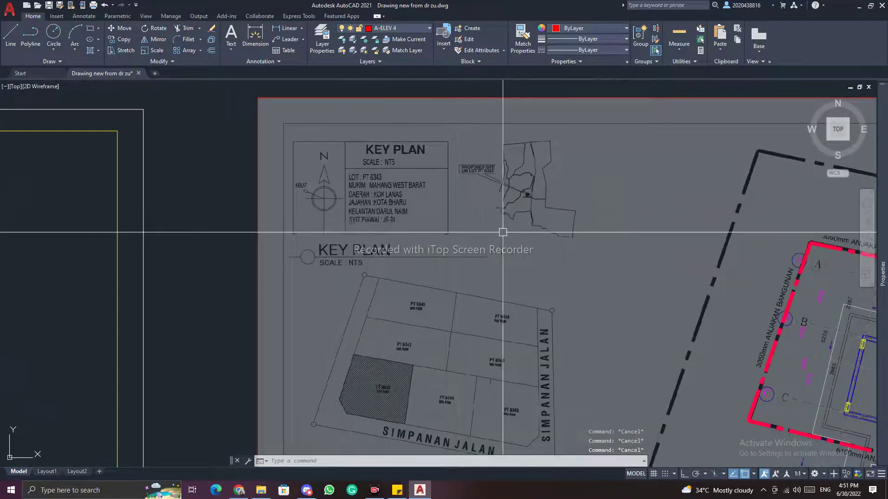
Draw a circle over the corner marker at the upper-left corner of the reference location plan.
middle_drag(506, 344, 501, 237)
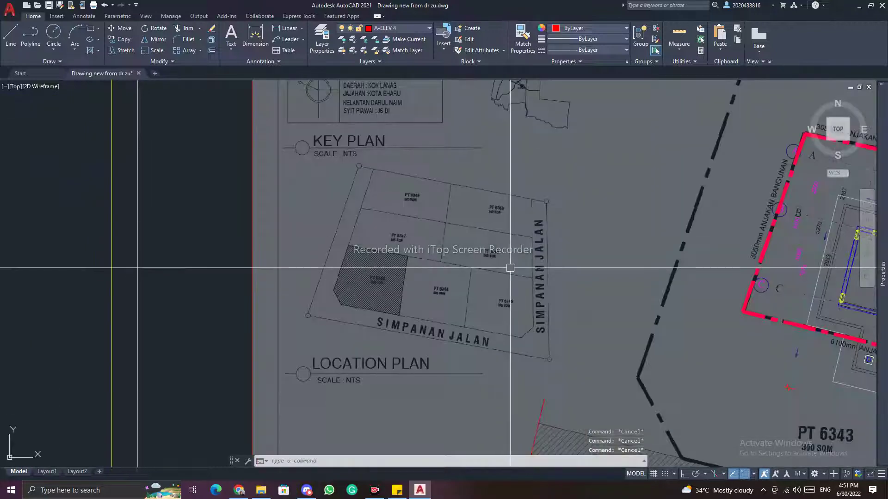
scroll(513, 282, down, 5)
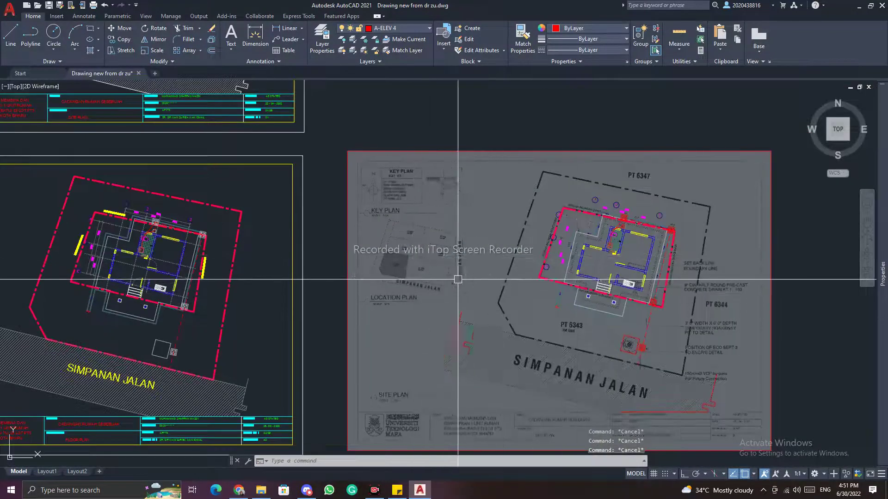
scroll(388, 277, up, 5)
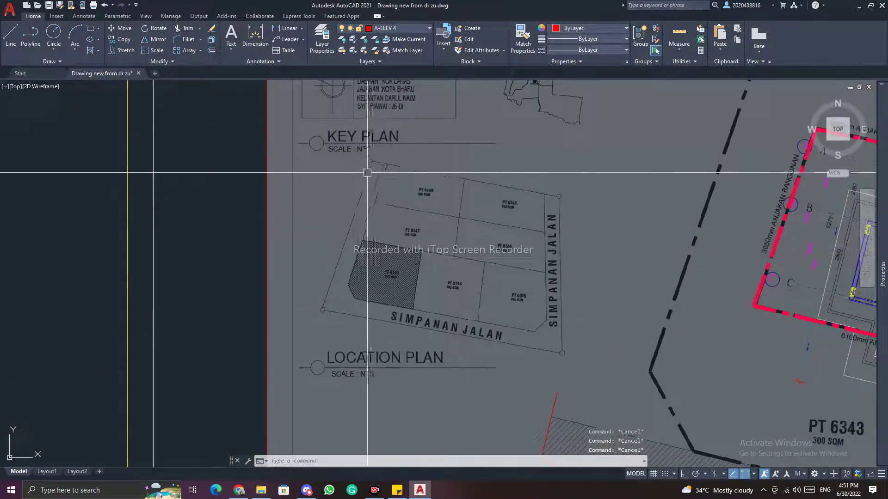
key(Return)
scroll(376, 173, up, 5)
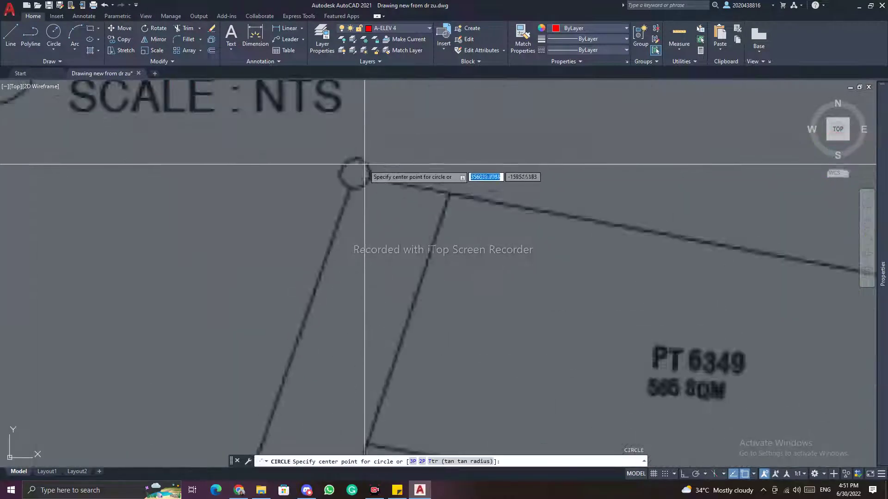
key(Escape)
key(Escape)
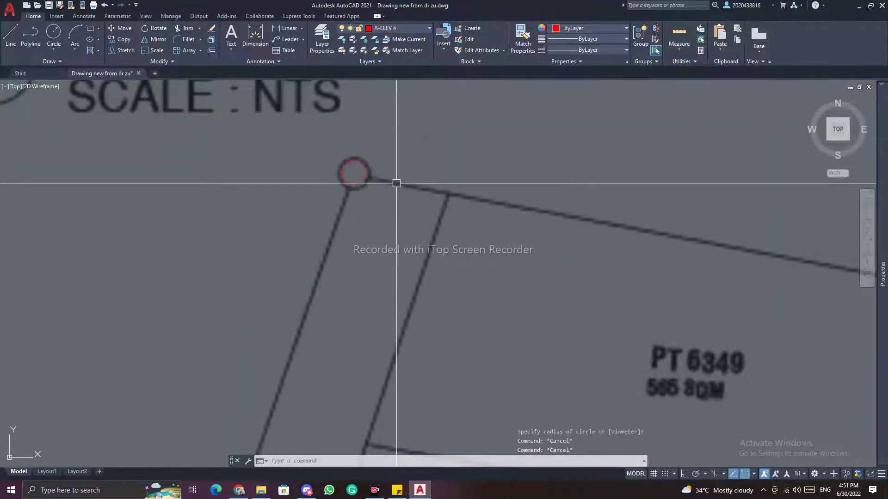
Start a polyline at the upper-left corner circle and trace the location plan's outer boundary down its west side and along the south road edge.
text(pl)
key(Return)
click(349, 187)
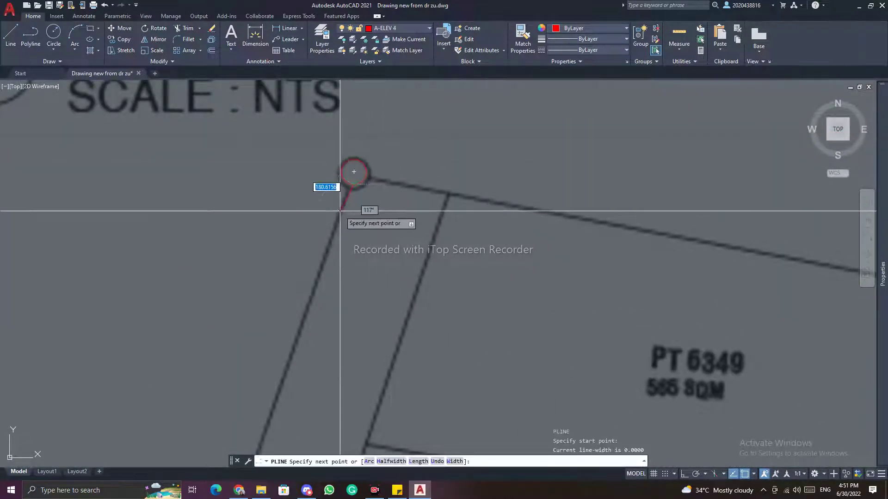
scroll(322, 270, down, 4)
middle_drag(318, 275, 452, 90)
middle_drag(386, 339, 427, 177)
scroll(405, 242, up, 2)
scroll(407, 243, up, 2)
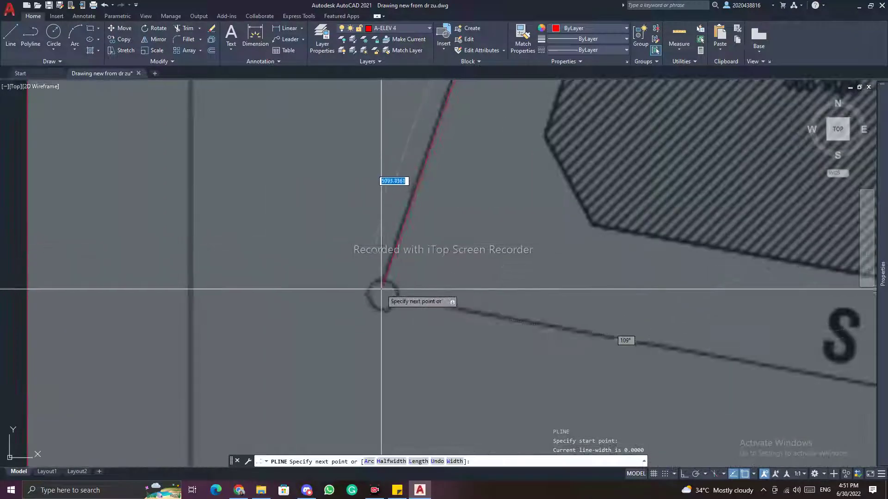
click(381, 296)
scroll(381, 274, down, 8)
scroll(525, 307, up, 10)
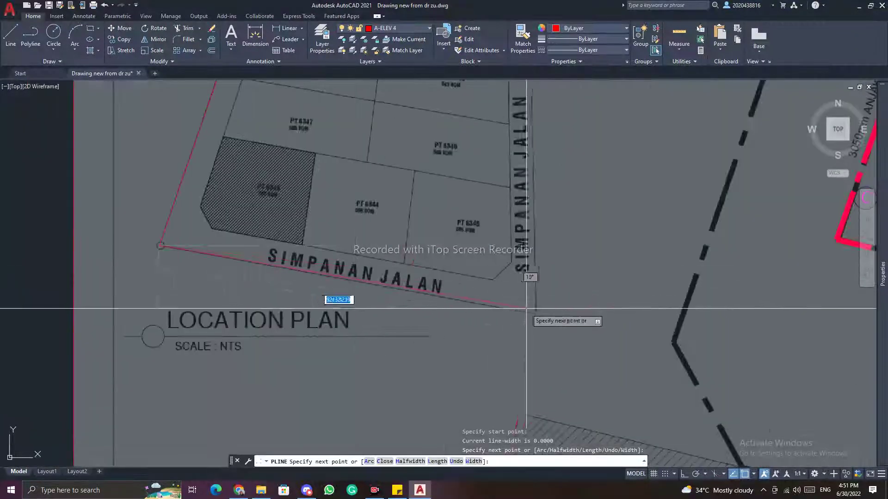
Continue the outer boundary polyline up the east road edge and back along the north edge to the centre of the upper-left corner circle.
scroll(534, 196, down, 10)
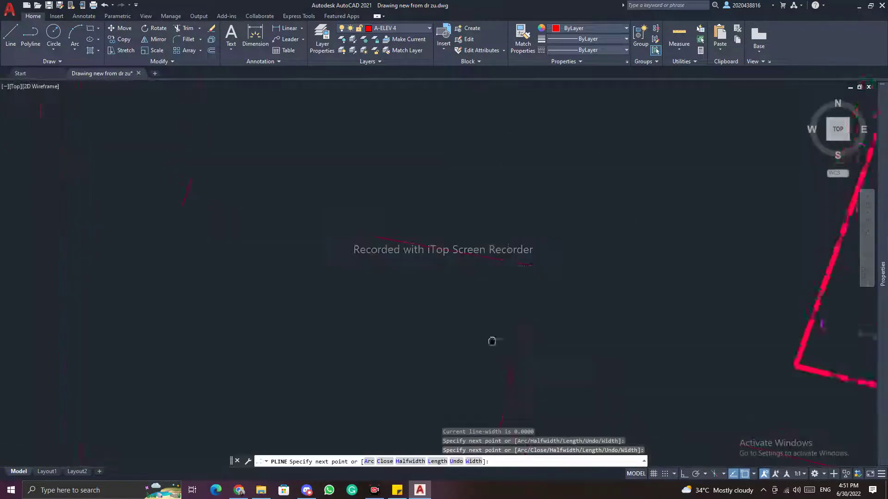
scroll(491, 341, up, 12)
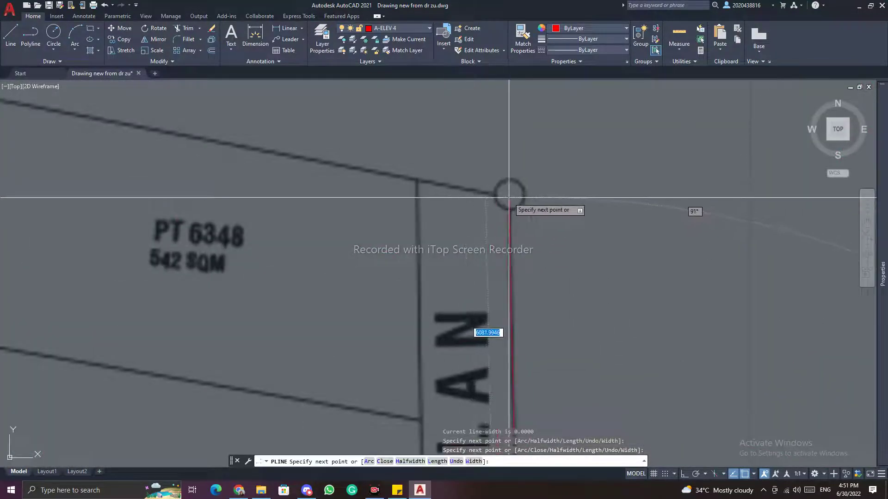
scroll(366, 178, down, 9)
scroll(272, 173, up, 5)
scroll(224, 167, up, 4)
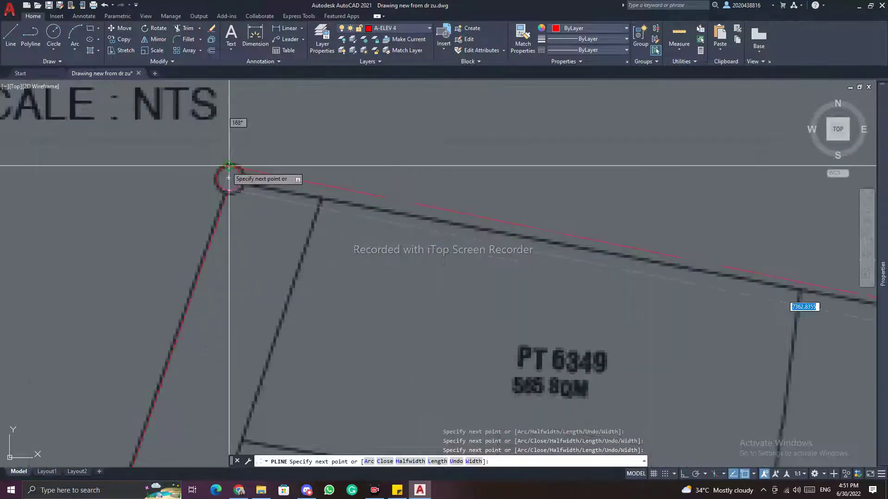
scroll(228, 178, up, 3)
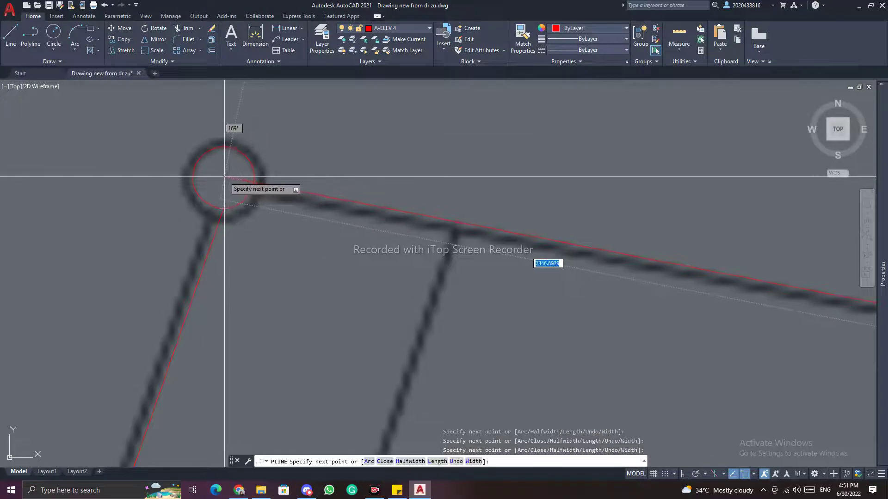
scroll(223, 208, down, 4)
click(223, 176)
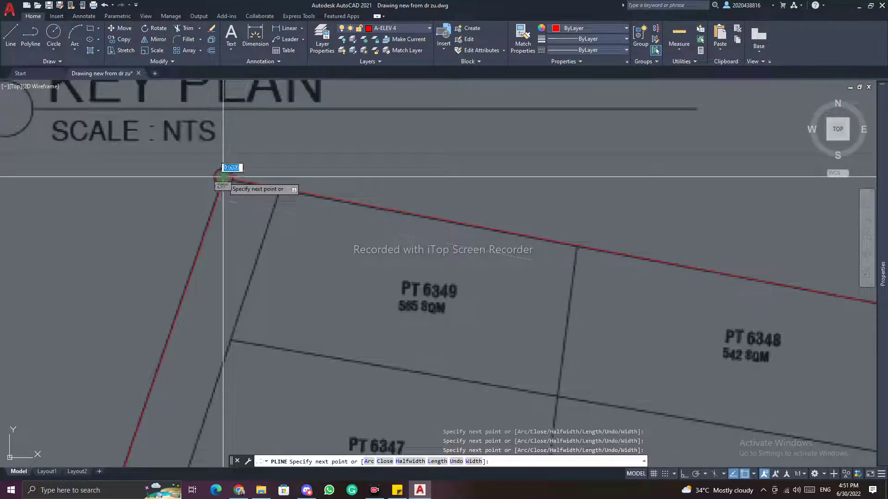
scroll(225, 183, up, 4)
scroll(215, 188, up, 3)
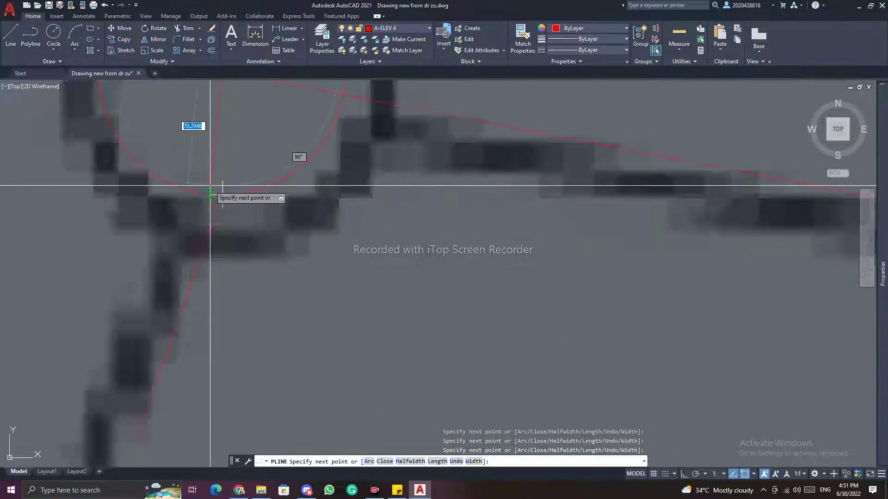
scroll(213, 268, down, 7)
scroll(130, 328, up, 4)
middle_drag(129, 328, 491, 179)
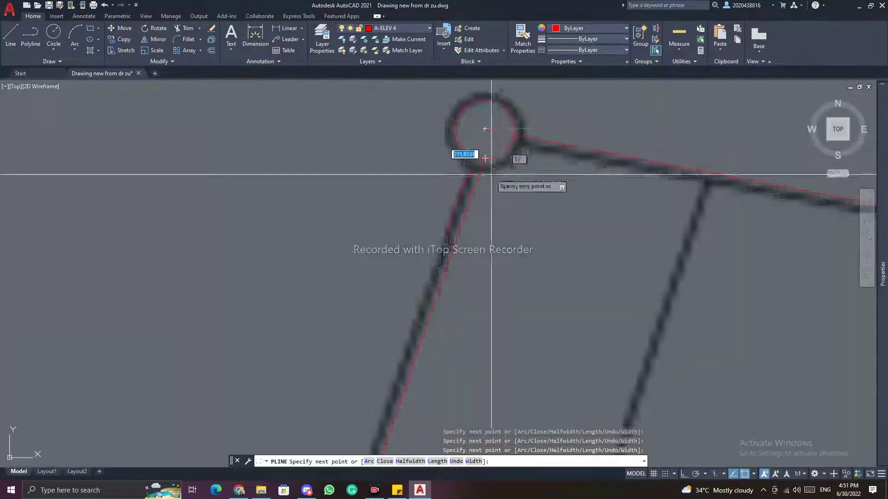
key(Escape)
key(Escape)
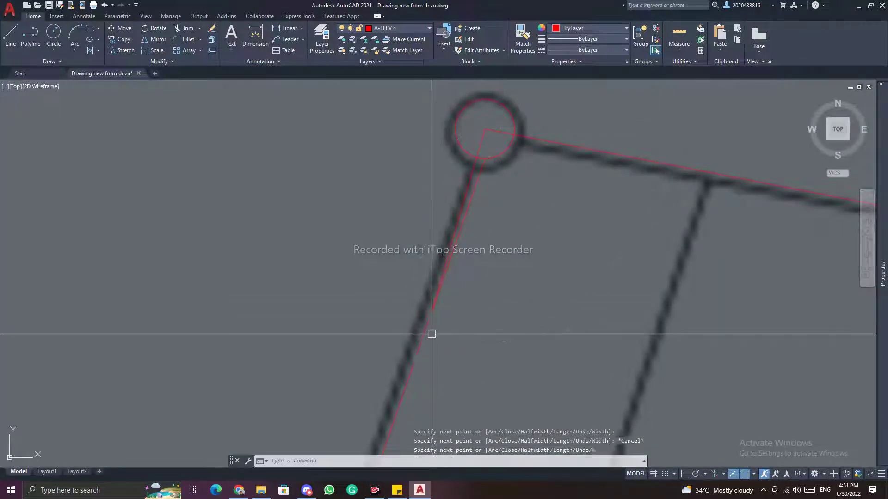
Stretch the start point of the outer boundary polyline to the centre of the upper-left corner circle.
click(429, 320)
click(485, 158)
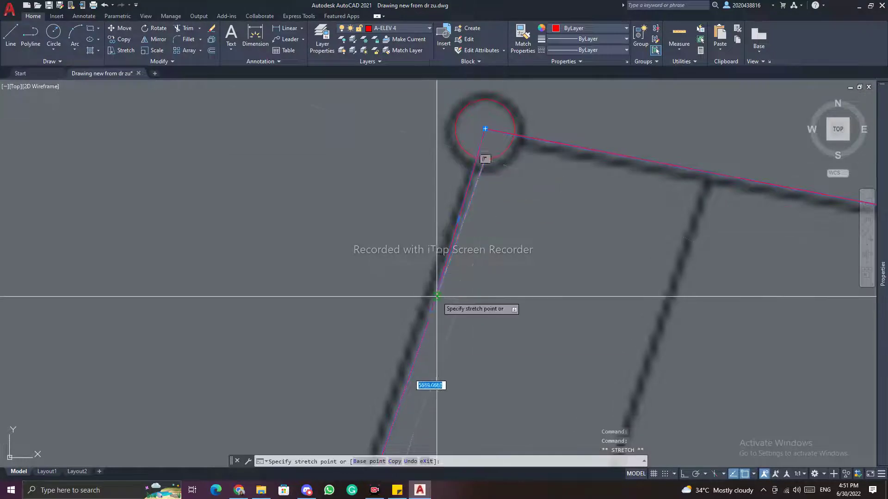
key(Escape)
key(Escape)
Trace the lots' inner boundary with a polyline down the west side, around the cut corner of PT 6343 and along the south edge to PT 6345.
scroll(592, 261, down, 8)
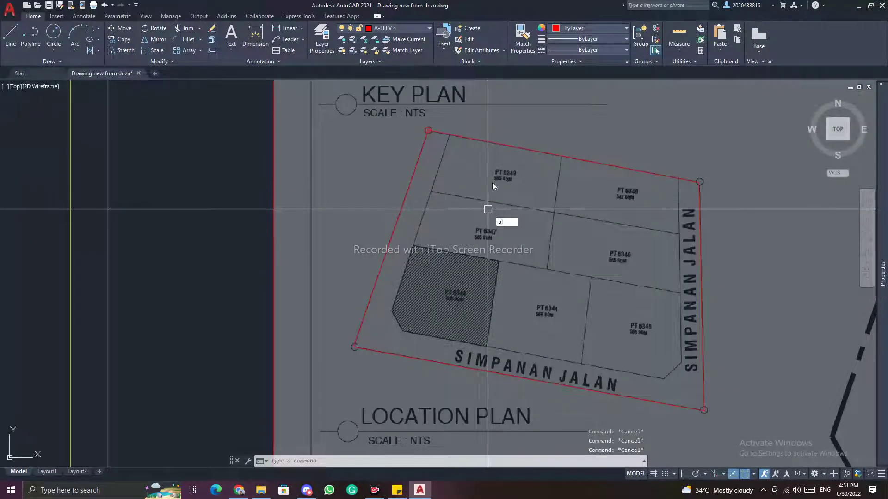
key(Return)
click(449, 135)
scroll(391, 313, up, 4)
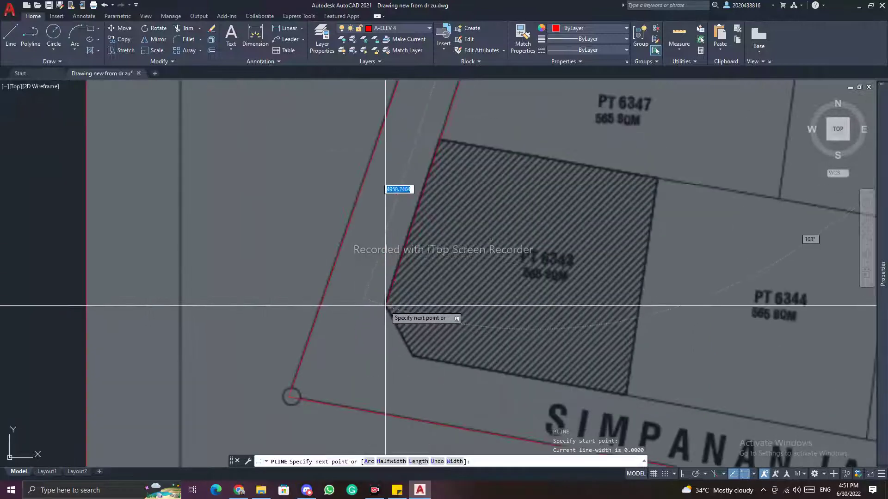
click(385, 305)
scroll(385, 306, down, 4)
scroll(377, 257, down, 2)
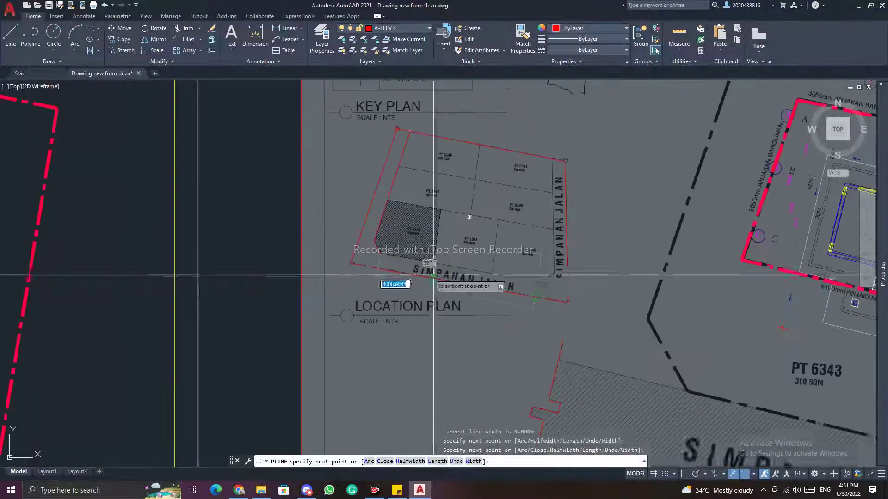
scroll(527, 275, up, 4)
click(528, 275)
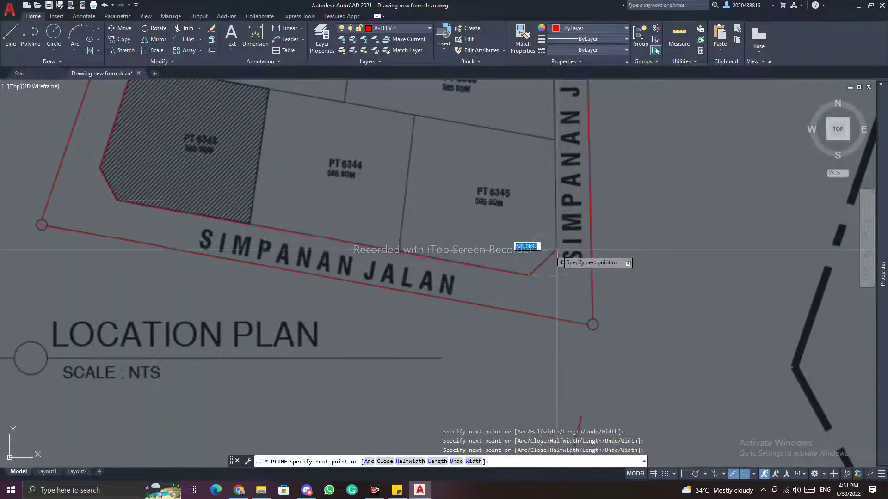
Continue the inner boundary polyline around the cut corner of PT 6345 and up the east side to the north boundary line.
scroll(556, 243, down, 5)
scroll(545, 185, up, 5)
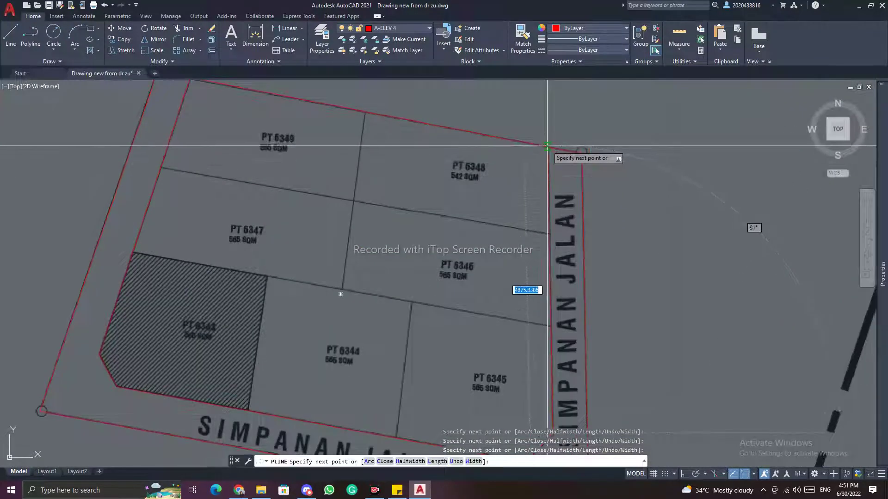
click(549, 148)
key(Escape)
key(Escape)
Trace the dividing lines between the upper lots PT 6349, PT 6348, PT 6347 and PT 6346 and the lot row below with polylines.
key(Return)
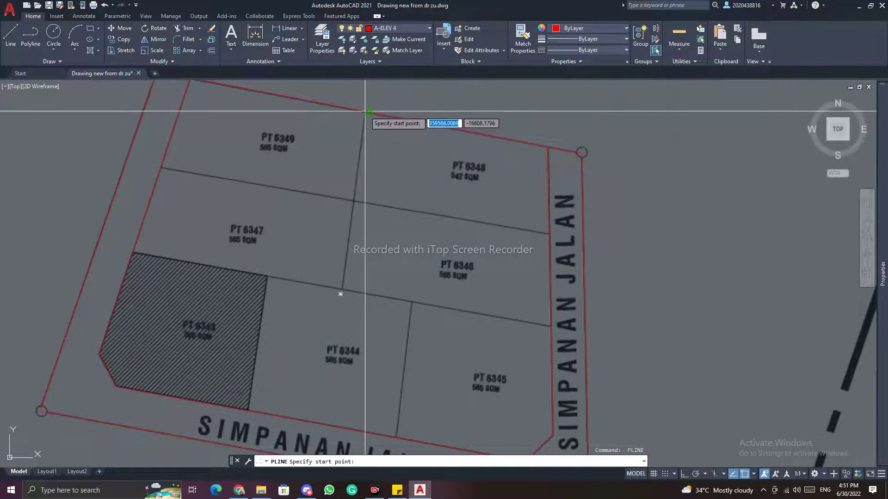
click(347, 289)
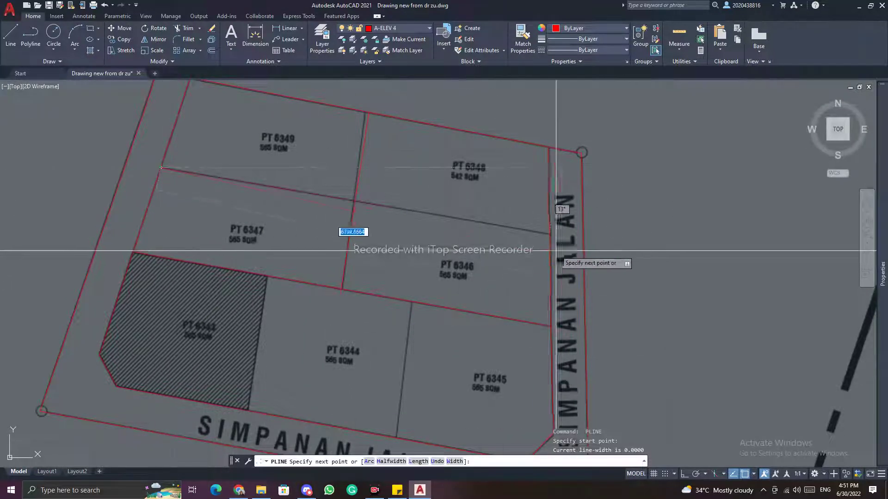
key(Escape)
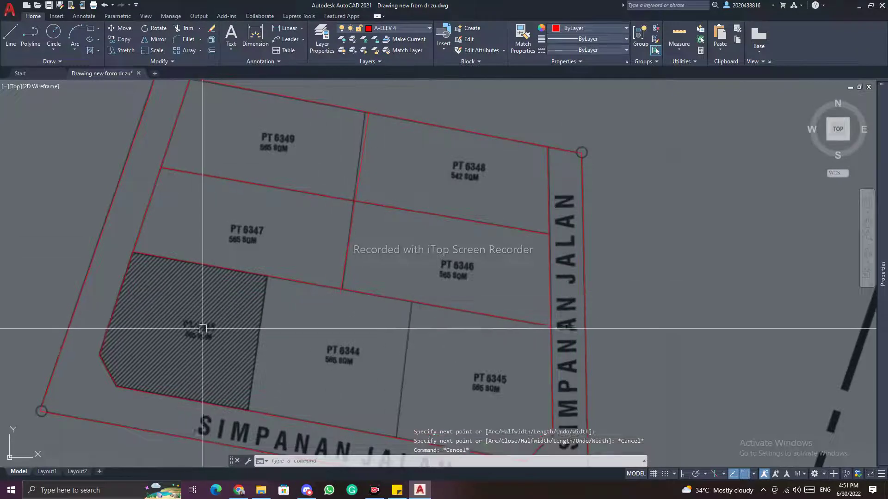
Stretch the lower end of the divider between PT 6347 and PT 6346 to the lot line below it.
scroll(202, 328, up, 2)
scroll(406, 251, down, 5)
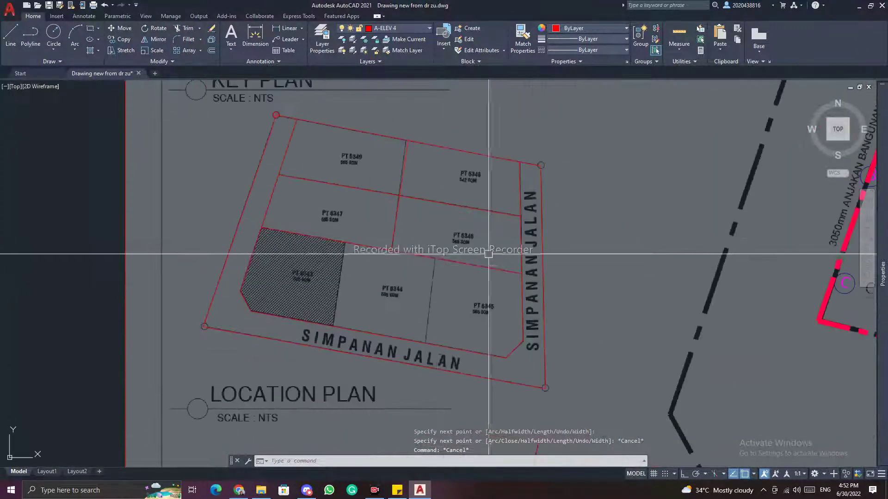
scroll(396, 234, up, 4)
scroll(397, 277, up, 4)
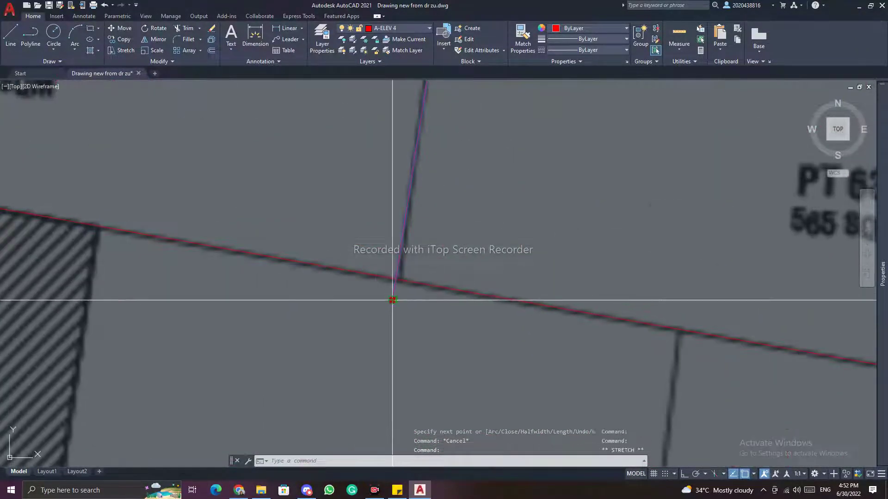
scroll(396, 277, down, 6)
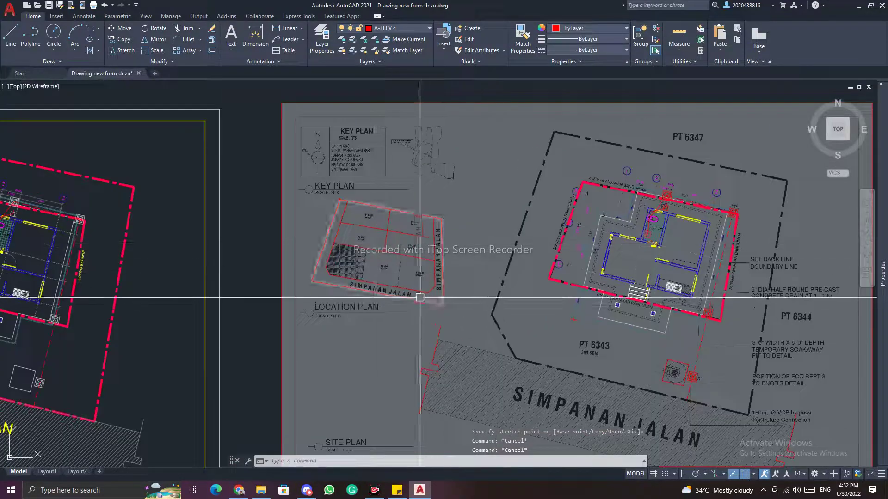
Copy the upper-left corner circle from its centre to the upper-right corner of the location plan's outer boundary.
scroll(350, 204, up, 6)
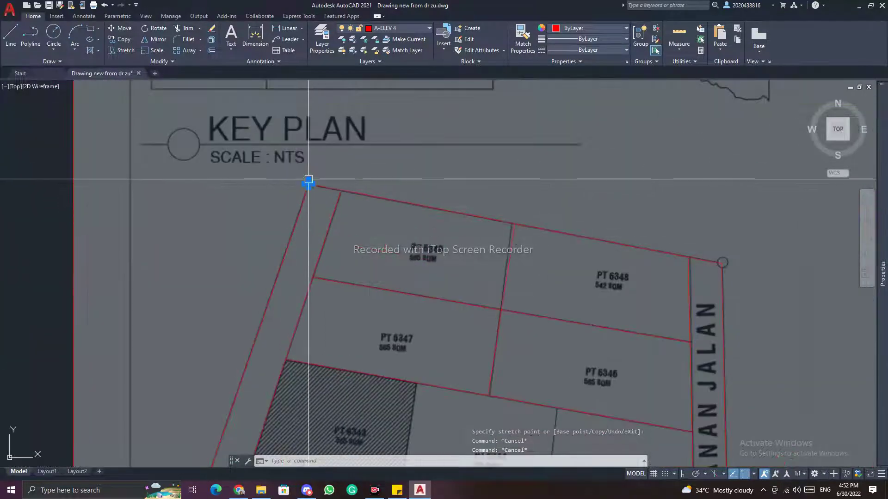
key(Return)
scroll(308, 186, up, 6)
click(308, 176)
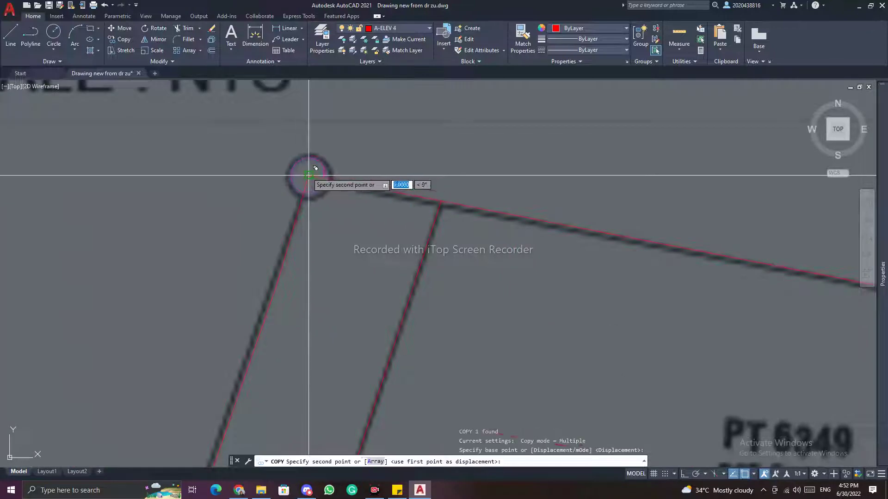
scroll(325, 184, down, 8)
scroll(581, 229, up, 9)
click(517, 331)
scroll(520, 329, down, 9)
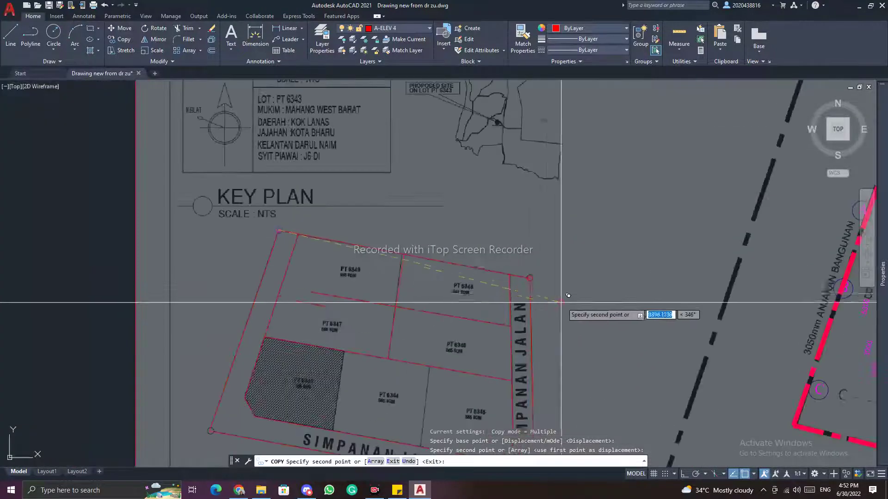
Place further copies of the corner circle at the lower-right and lower-left corners of the outer boundary.
middle_drag(559, 398, 555, 201)
scroll(523, 240, up, 8)
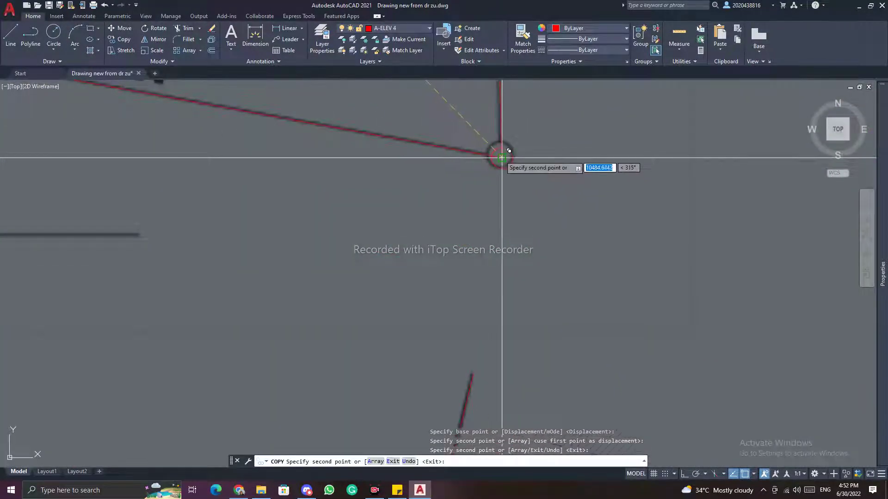
scroll(509, 150, down, 6)
scroll(351, 174, up, 8)
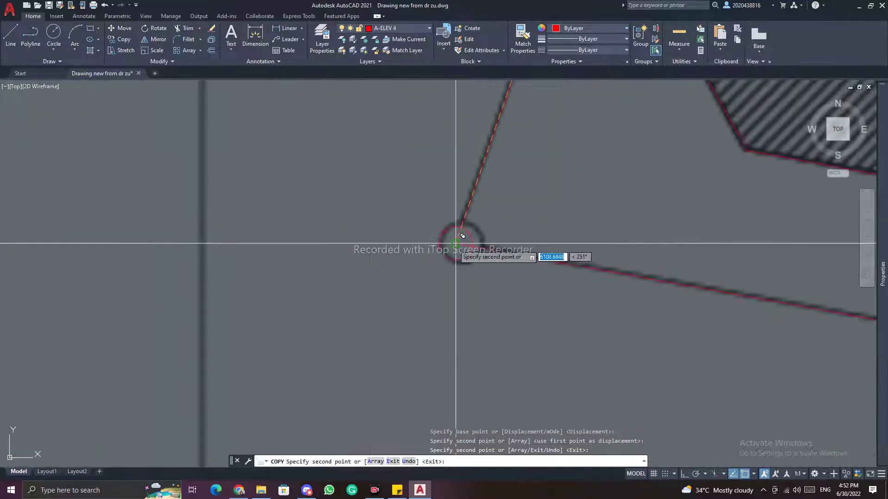
scroll(493, 238, down, 6)
key(Escape)
key(Escape)
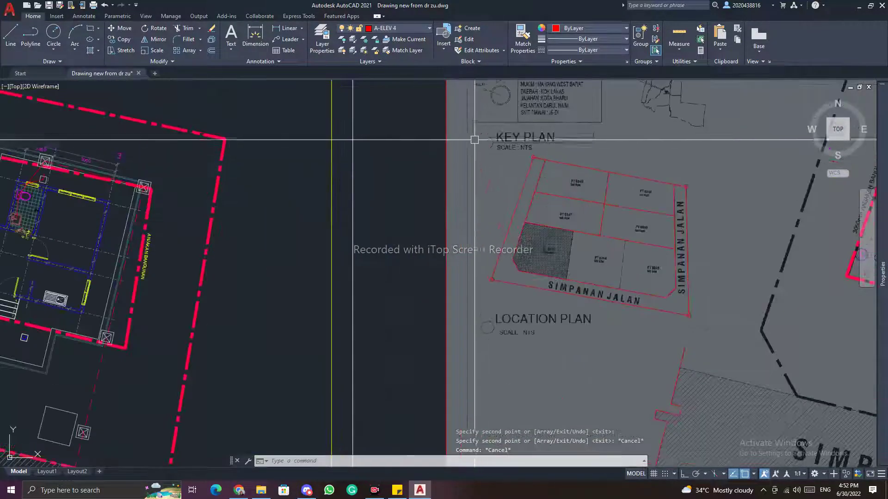
Copy the traced location plan linework and corner circles to the drawing sheet, using the sheets' matching lower-right corners as base and destination points.
click(478, 124)
click(714, 328)
text(c)
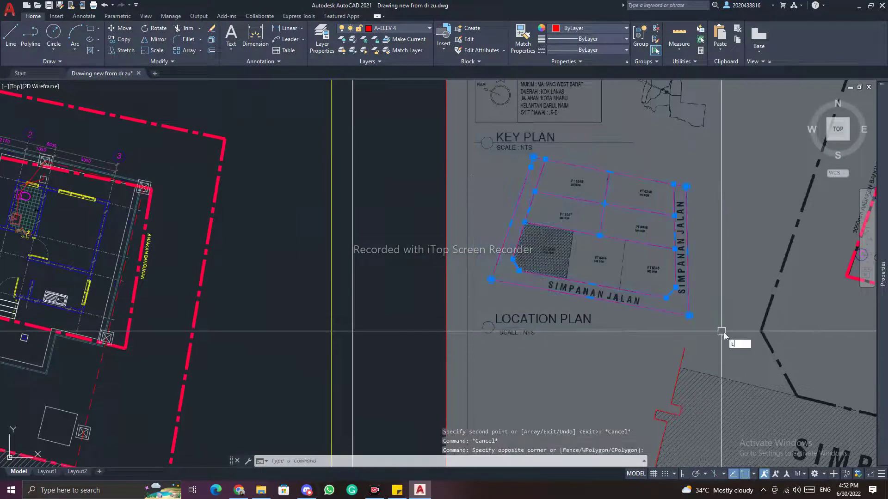
text(o)
key(Return)
scroll(724, 336, down, 5)
scroll(719, 447, up, 7)
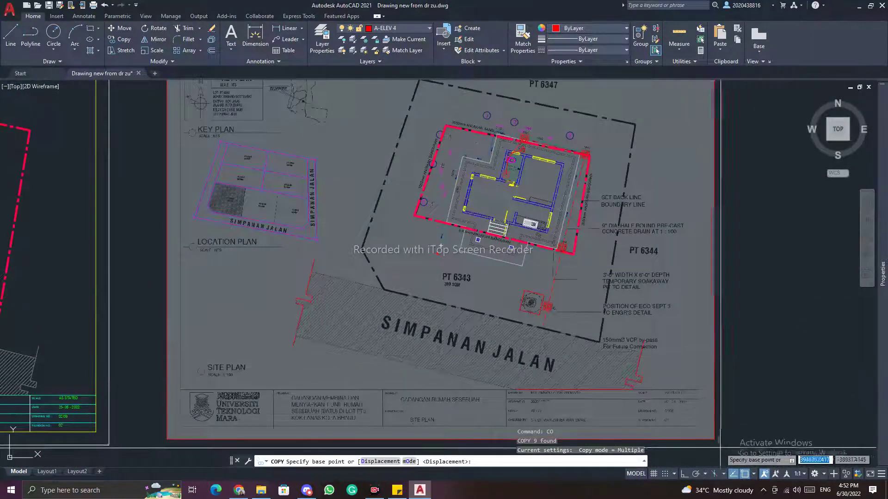
click(717, 441)
middle_drag(191, 442, 637, 310)
click(557, 310)
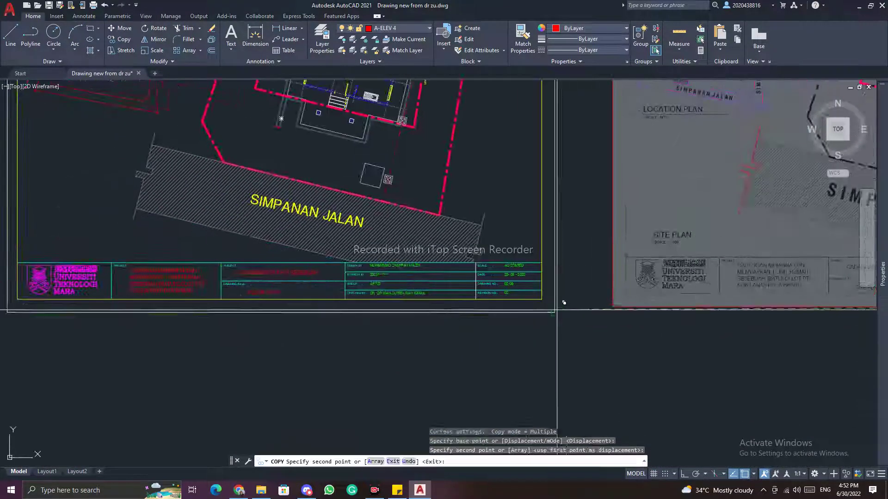
scroll(588, 309, down, 6)
middle_drag(724, 285, 603, 265)
key(Escape)
key(Escape)
Start a polyline at the key plan map's upper-left corner and trace its top edge and upper eastern boundary.
scroll(506, 267, up, 3)
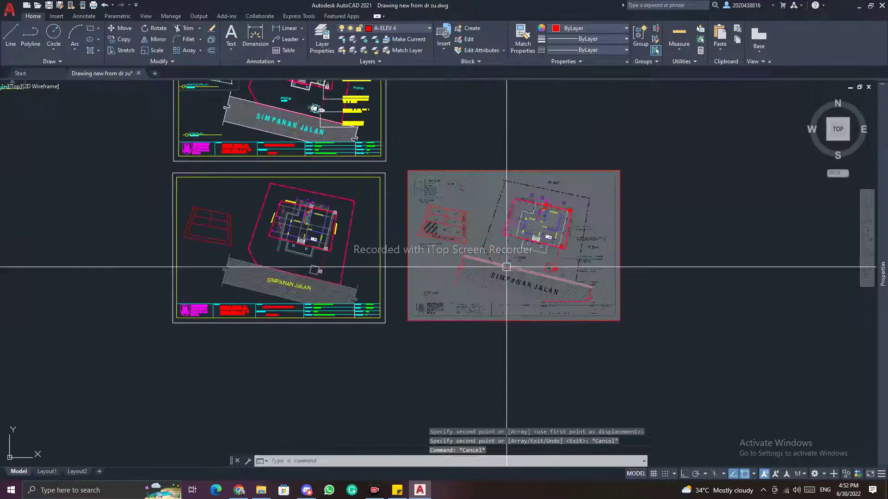
scroll(506, 267, up, 8)
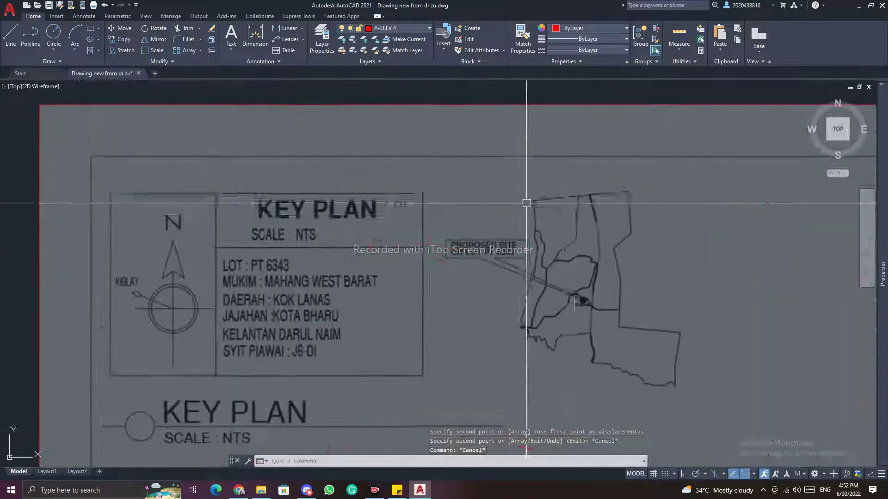
scroll(485, 225, down, 2)
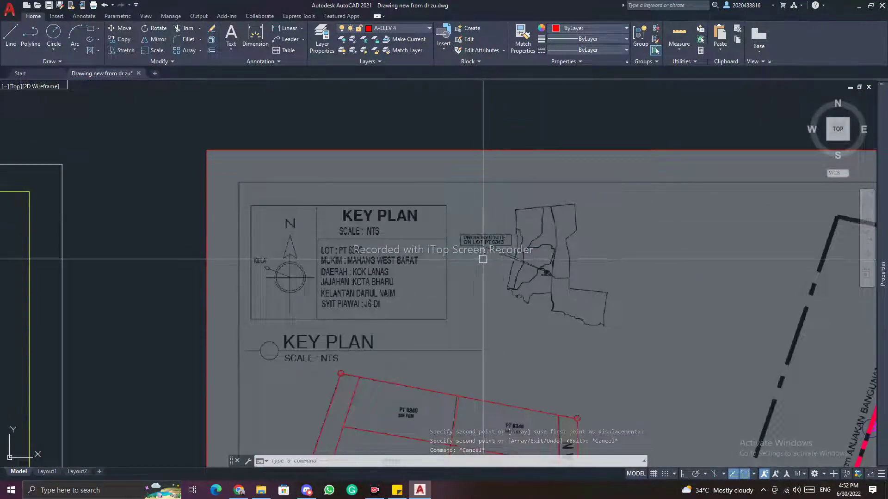
middle_drag(483, 258, 437, 244)
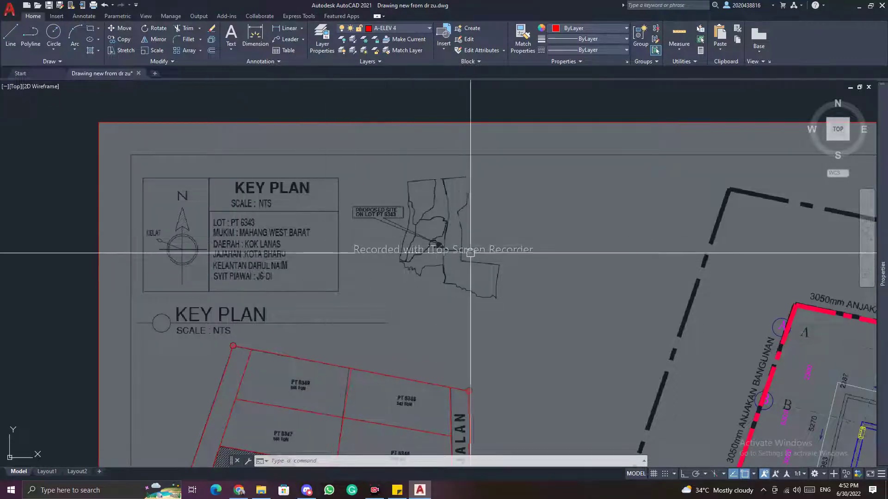
scroll(408, 245, up, 2)
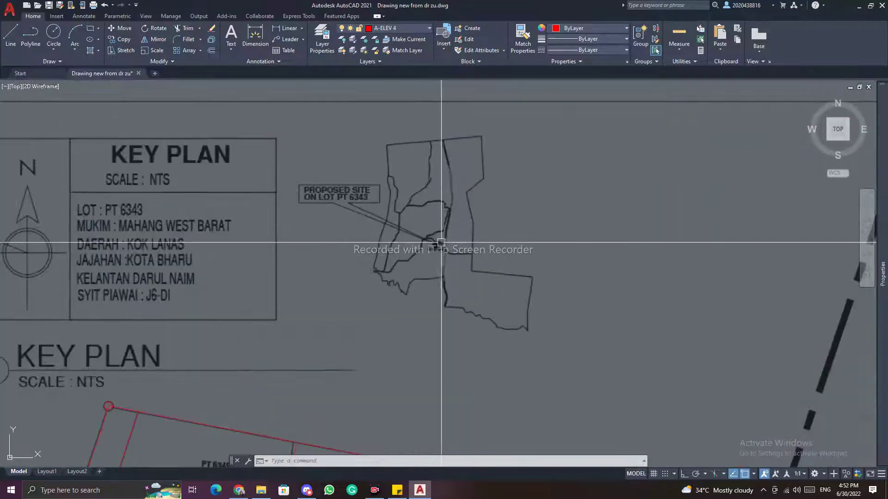
key(Return)
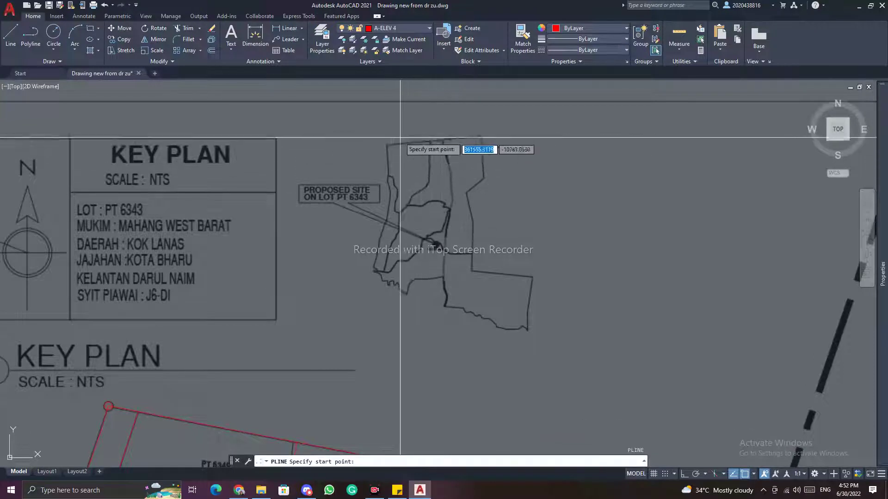
scroll(398, 136, up, 4)
click(370, 158)
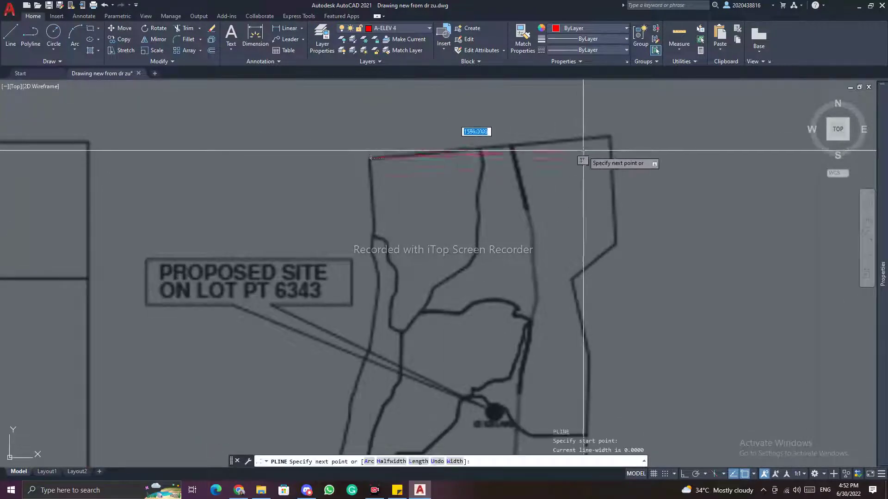
click(610, 137)
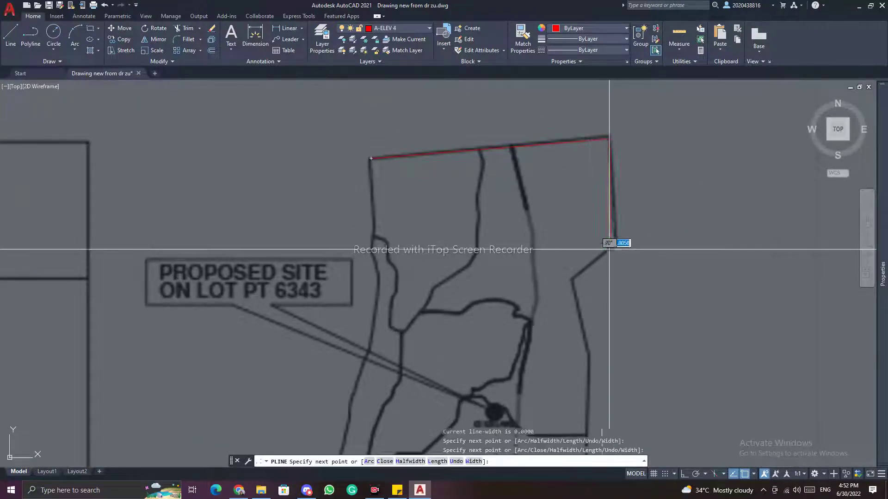
click(613, 242)
click(574, 280)
scroll(571, 249, down, 5)
scroll(561, 238, up, 5)
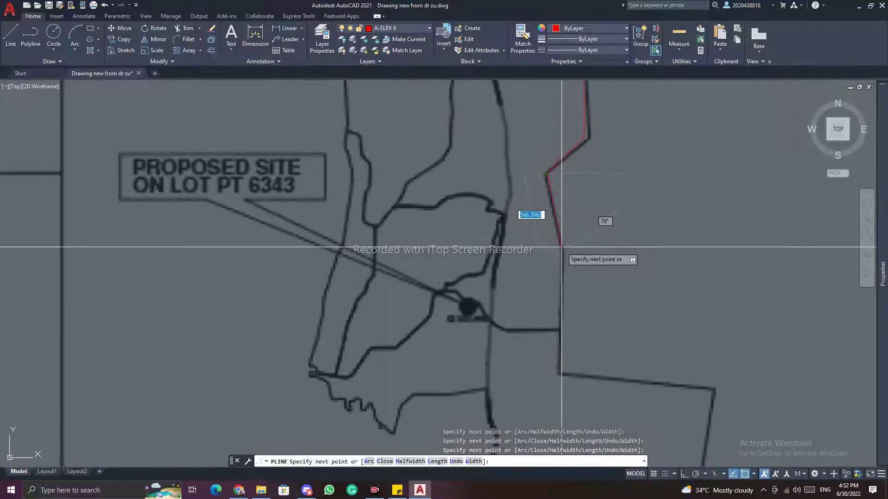
click(561, 246)
Continue the map outline around the upper and eastern sides of the southeastern block to its lower-right tip.
middle_drag(643, 383, 463, 301)
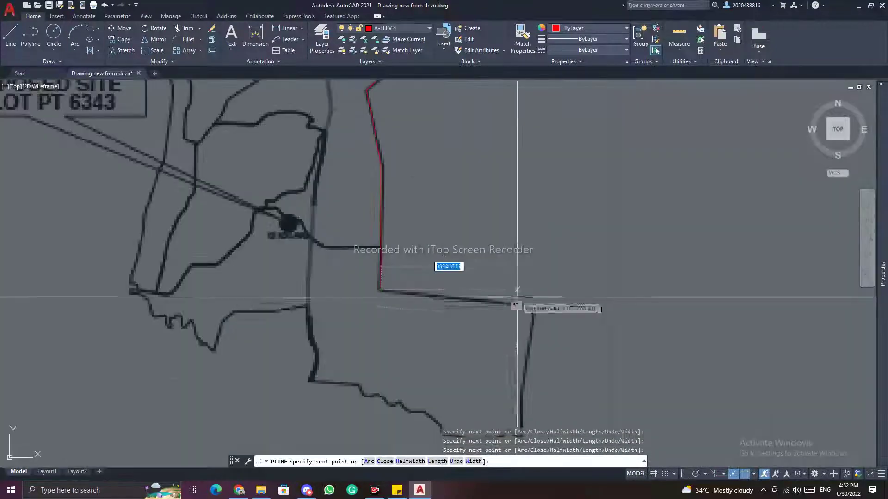
middle_drag(533, 334, 511, 203)
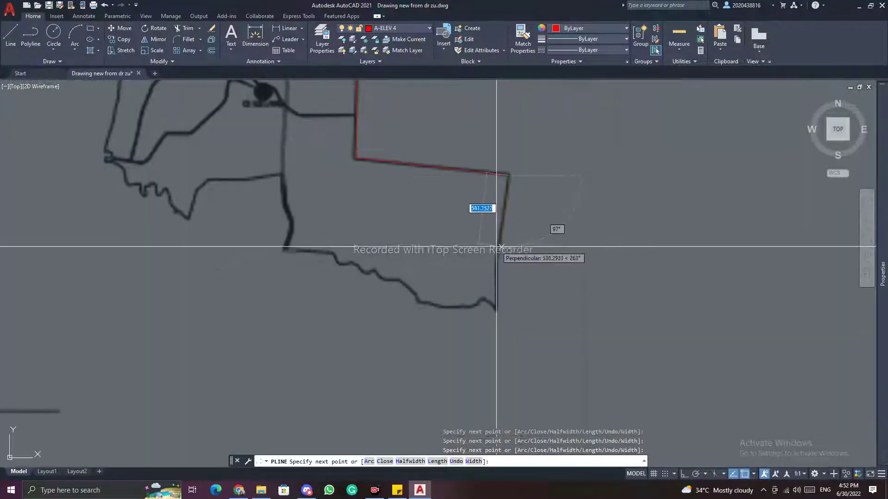
scroll(497, 265, up, 2)
click(496, 264)
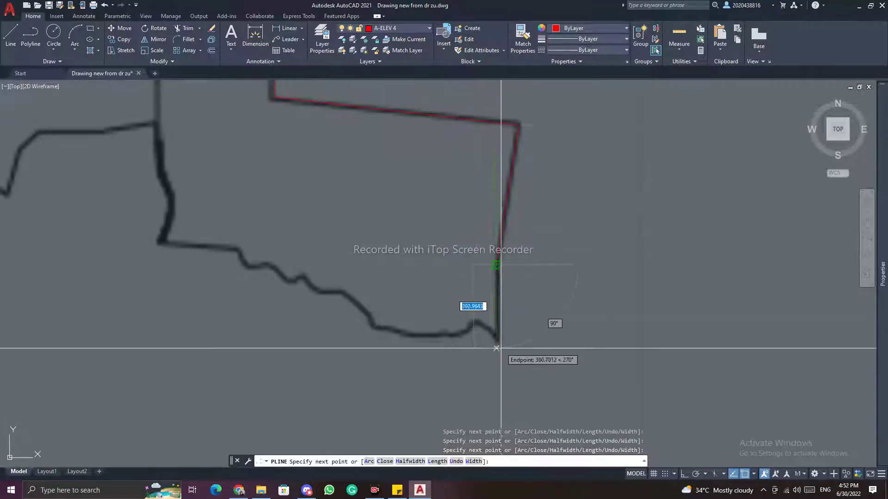
click(496, 343)
Trace the eastern part of the southeastern block's wavy lower edge westward from the lower-right tip.
scroll(497, 343, up, 4)
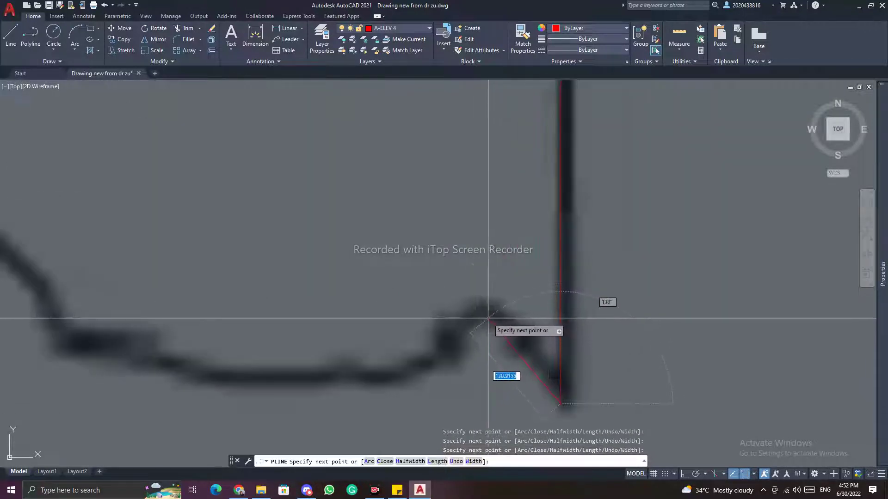
click(476, 319)
click(447, 358)
click(374, 375)
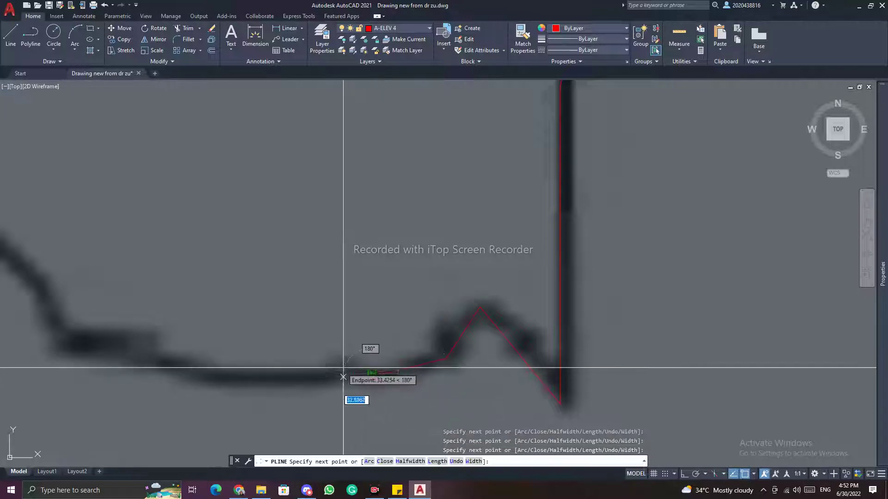
scroll(258, 368, down, 3)
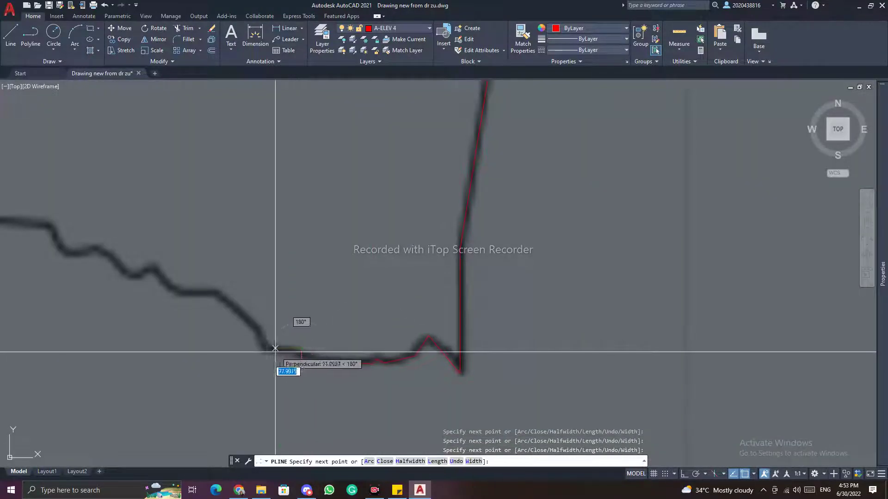
click(257, 331)
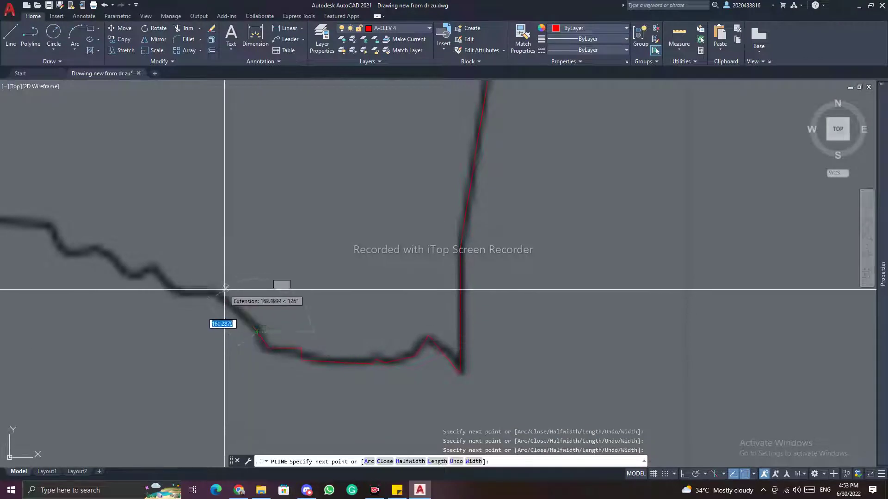
click(177, 294)
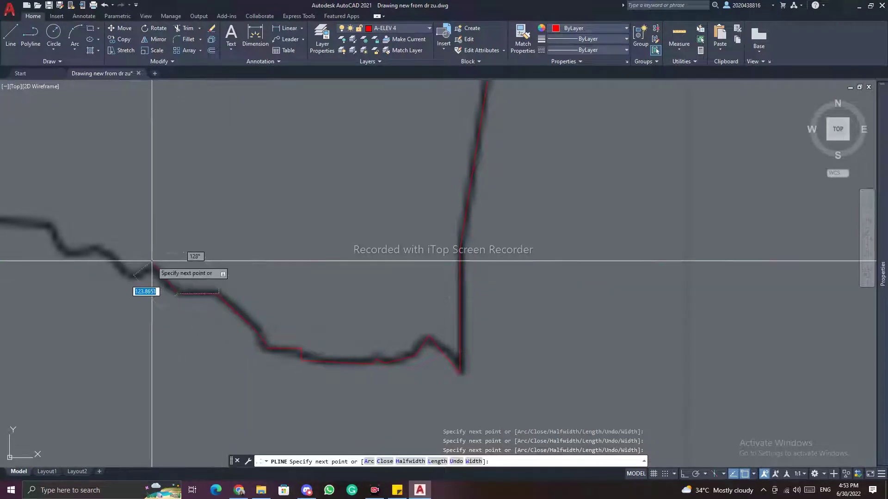
click(154, 271)
Extend the outline along the rest of the wavy lower edge to the southeastern block's lower-left corner.
middle_drag(157, 272, 511, 277)
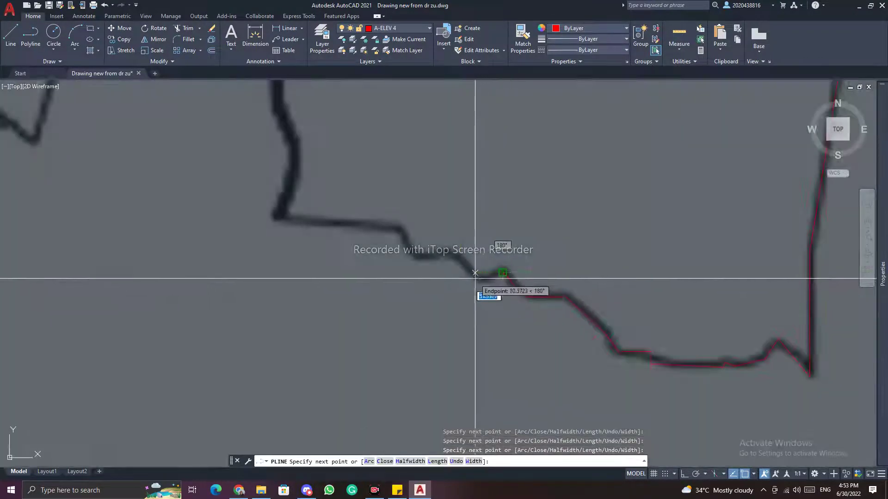
scroll(486, 289, up, 4)
click(393, 206)
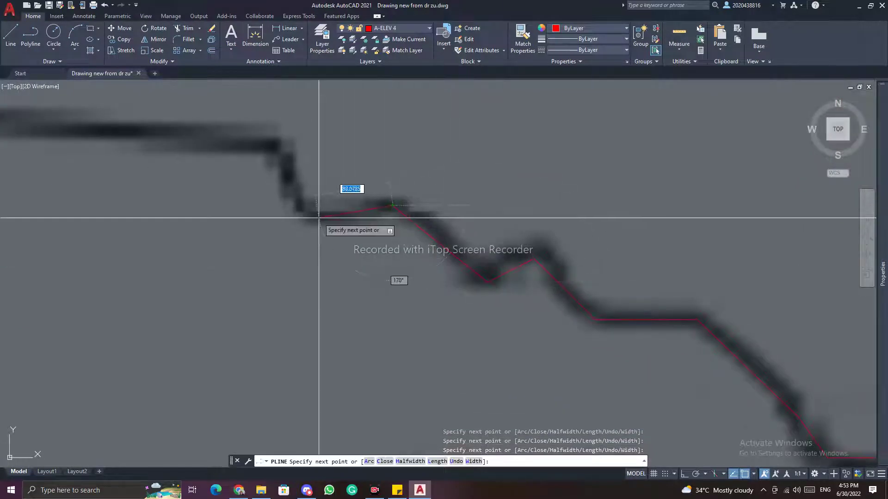
click(299, 218)
middle_drag(365, 185, 584, 278)
click(480, 239)
middle_drag(259, 214, 496, 269)
click(421, 263)
scroll(421, 263, down, 4)
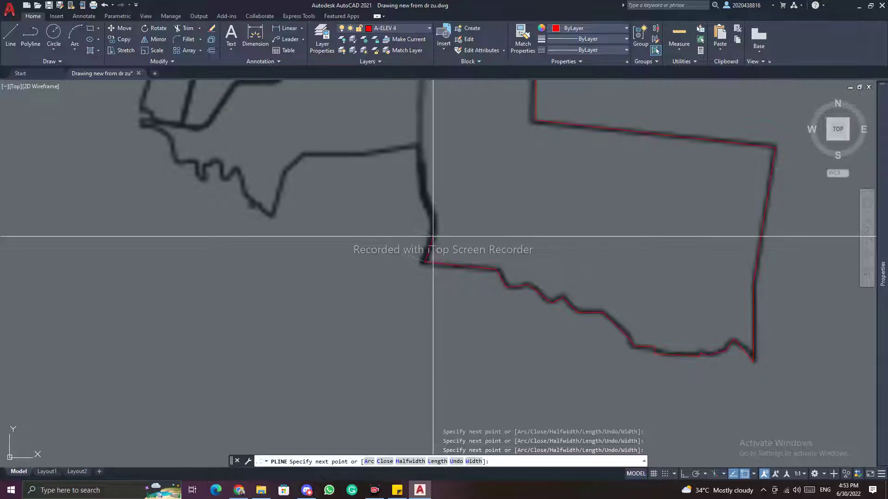
Trace up the southeastern block's curved western edge and west along the nearly flat boundary joining it.
click(421, 193)
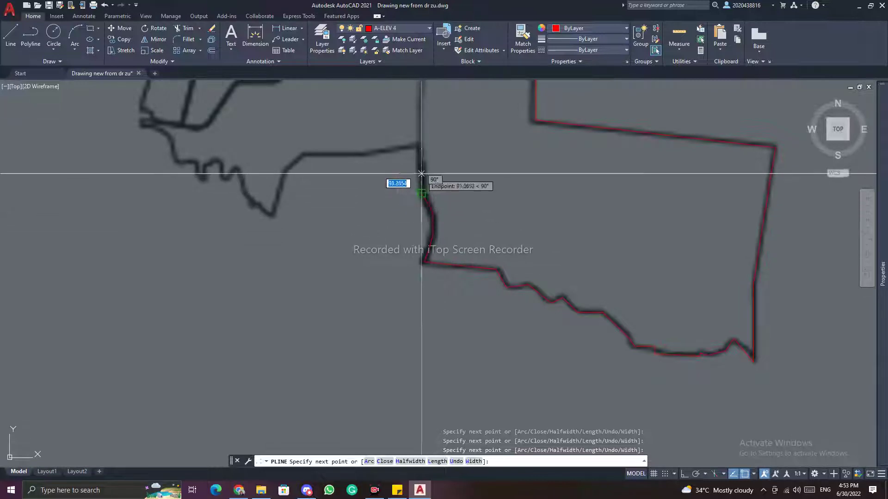
click(421, 173)
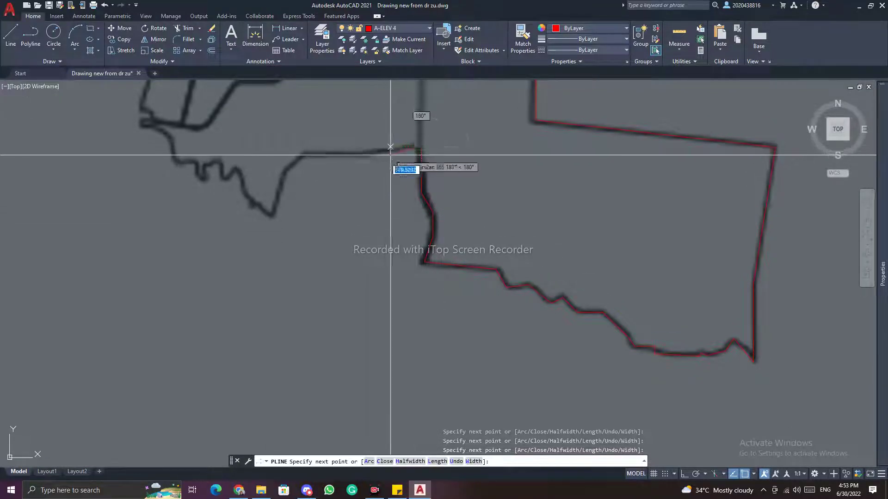
scroll(380, 160, up, 5)
click(402, 159)
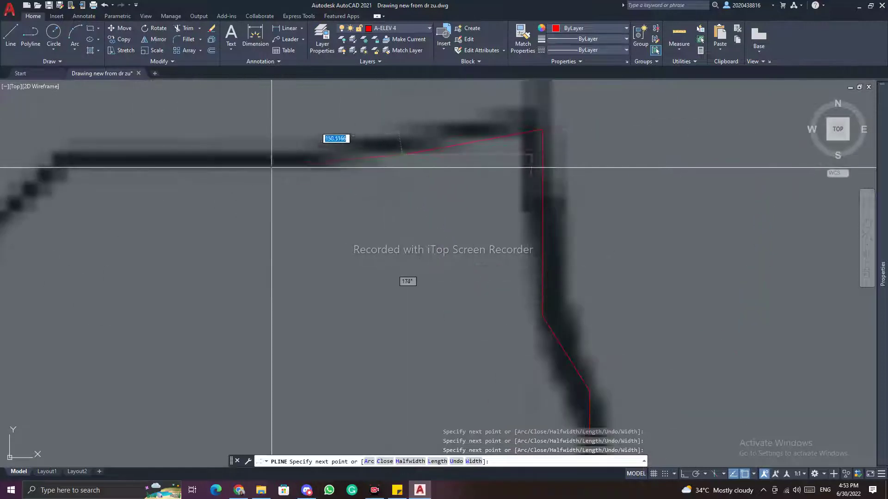
click(270, 167)
middle_drag(181, 163, 185, 165)
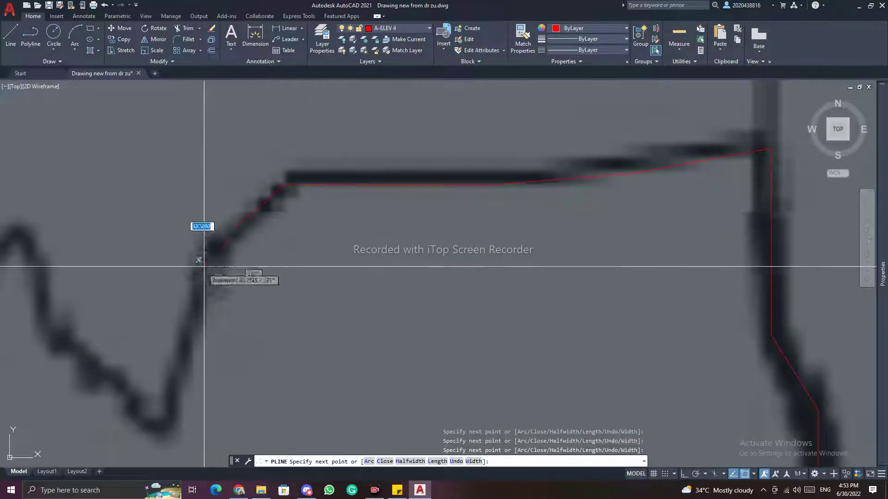
Trace the V-shaped dip and the jagged southwestern edge of the key plan map up to its western tip.
mouse_move(204, 267)
middle_down()
mouse_move(184, 340)
mouse_move(234, 339)
middle_up()
click(242, 340)
click(167, 296)
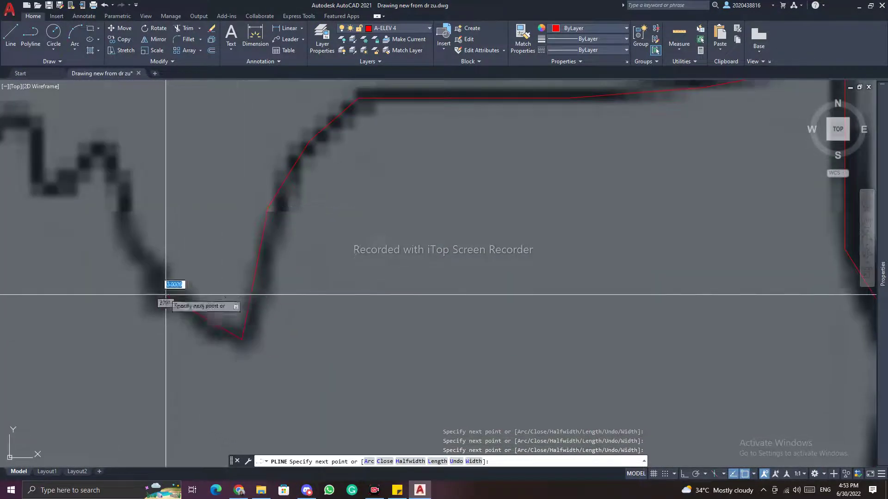
click(131, 238)
mouse_move(65, 160)
middle_down()
mouse_move(234, 275)
mouse_move(289, 206)
middle_up()
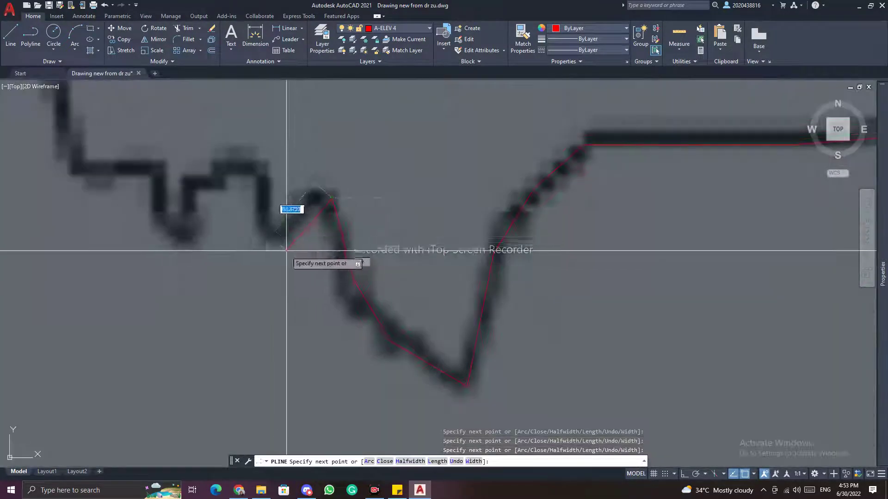
click(255, 199)
click(187, 182)
click(187, 214)
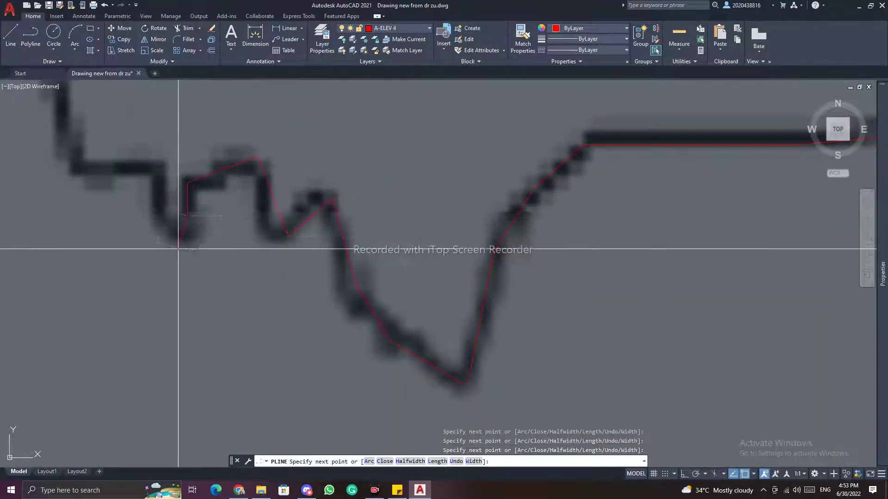
click(178, 249)
click(153, 174)
click(153, 152)
scroll(294, 331, down, 2)
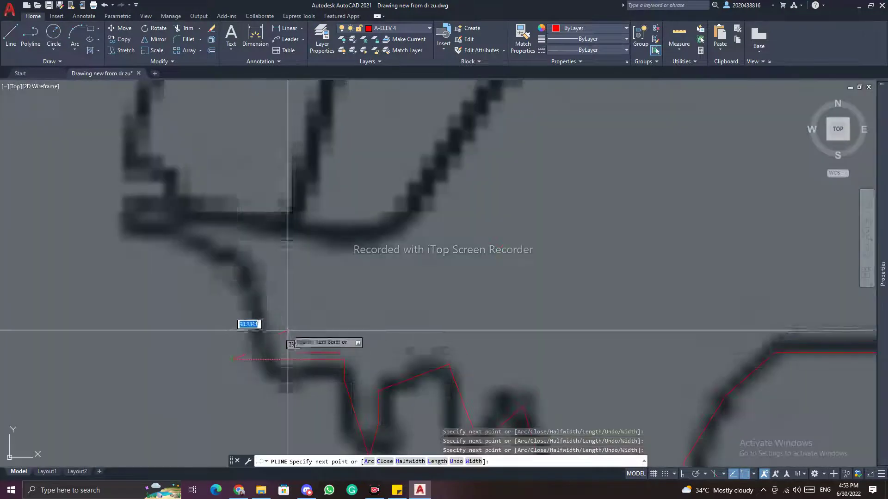
scroll(152, 199, down, 2)
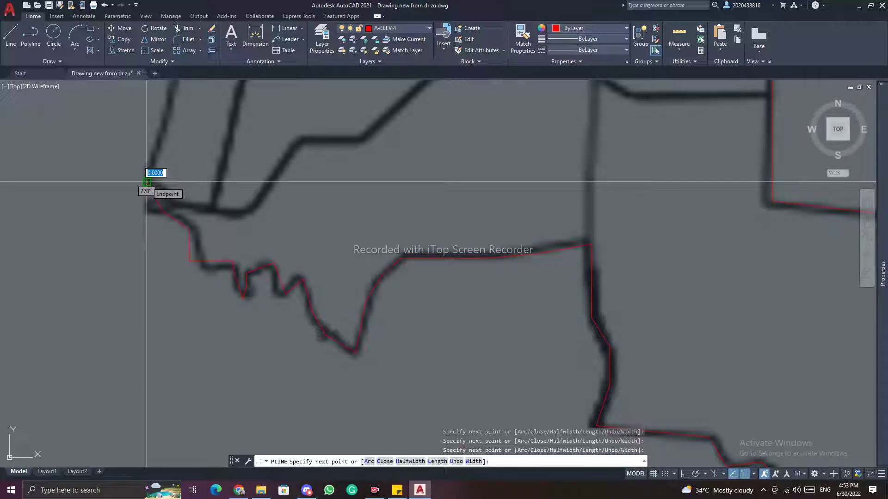
Trace the map's western boundary up to the outline's starting corner and end the polyline.
scroll(147, 182, down, 5)
scroll(226, 273, up, 5)
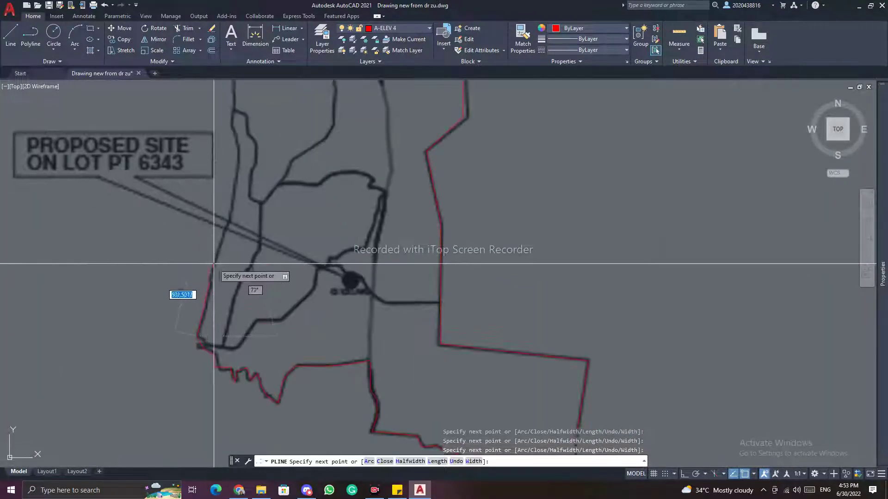
click(213, 264)
middle_drag(236, 111, 267, 236)
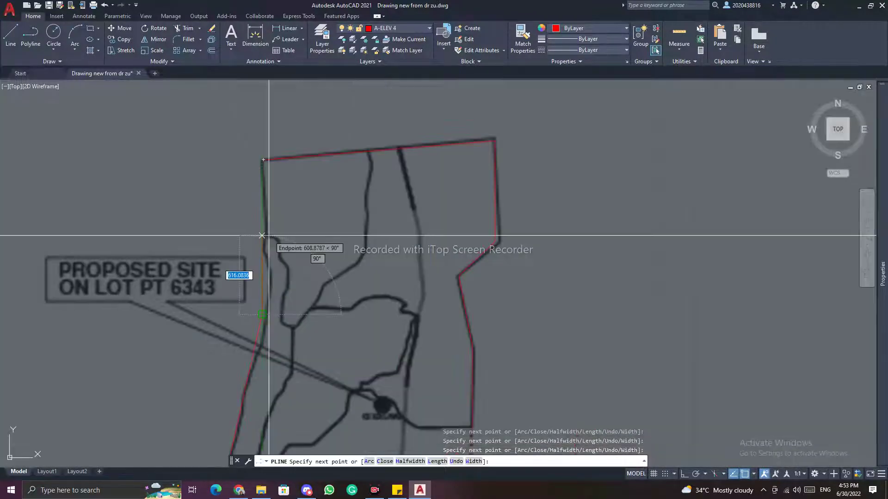
click(263, 237)
click(262, 160)
key(Escape)
key(Escape)
scroll(452, 228, down, 5)
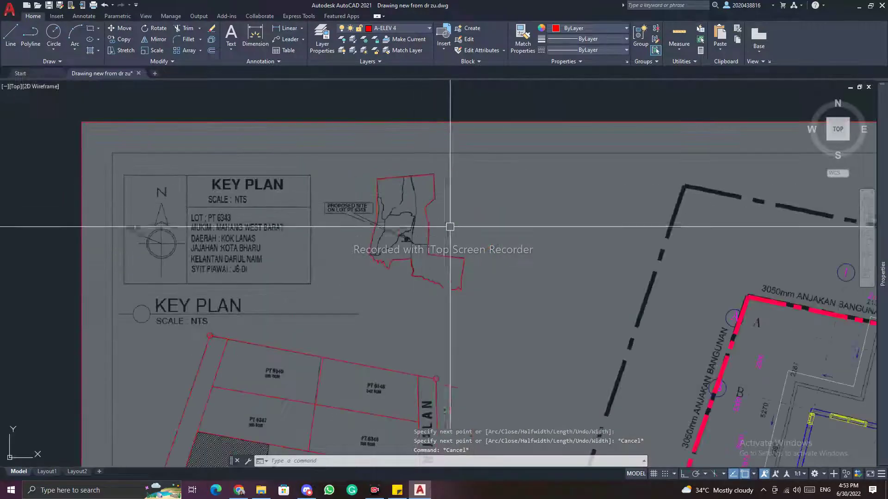
Copy the traced key plan outline from the reference image onto the rebuilt sheet, using the location plan's lot corner as base point.
scroll(373, 252, up, 4)
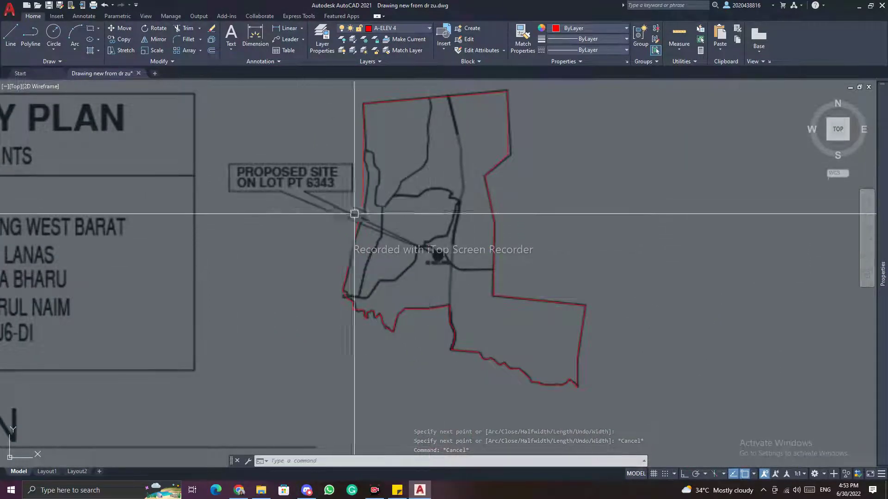
key(Escape)
key(Escape)
scroll(439, 254, down, 3)
click(477, 250)
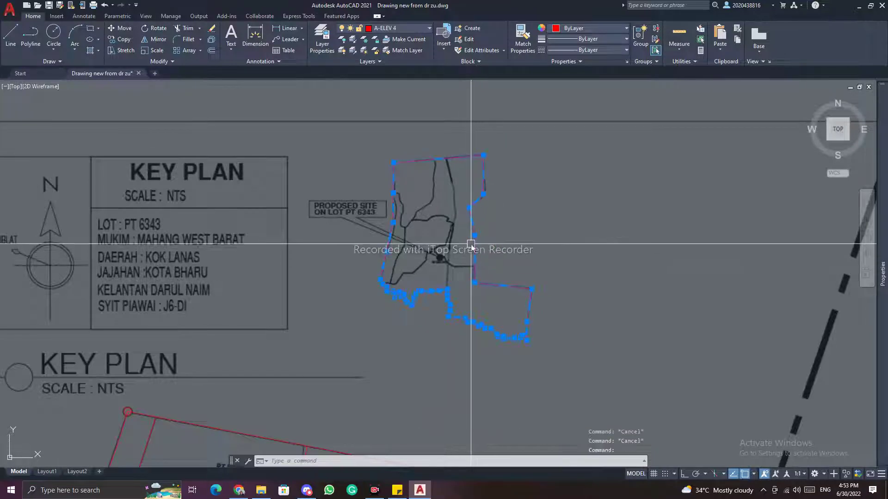
text(co)
key(Return)
scroll(394, 230, down, 6)
scroll(328, 286, up, 6)
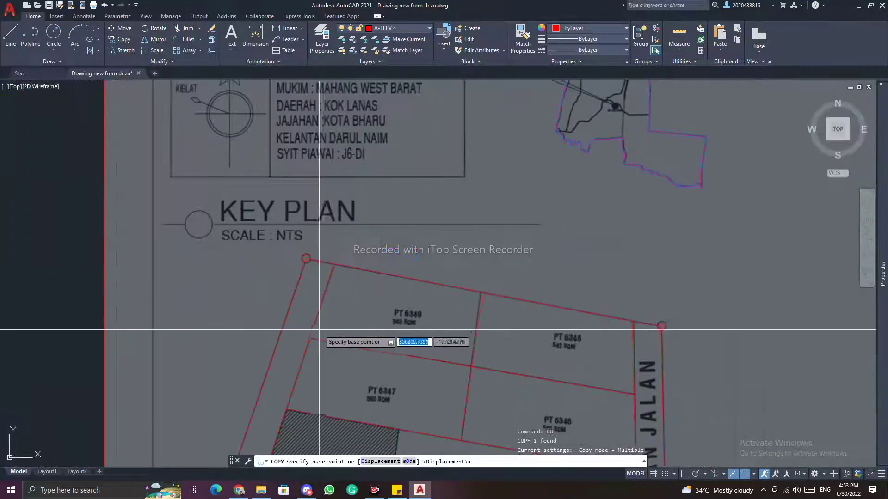
click(334, 267)
scroll(334, 258, down, 5)
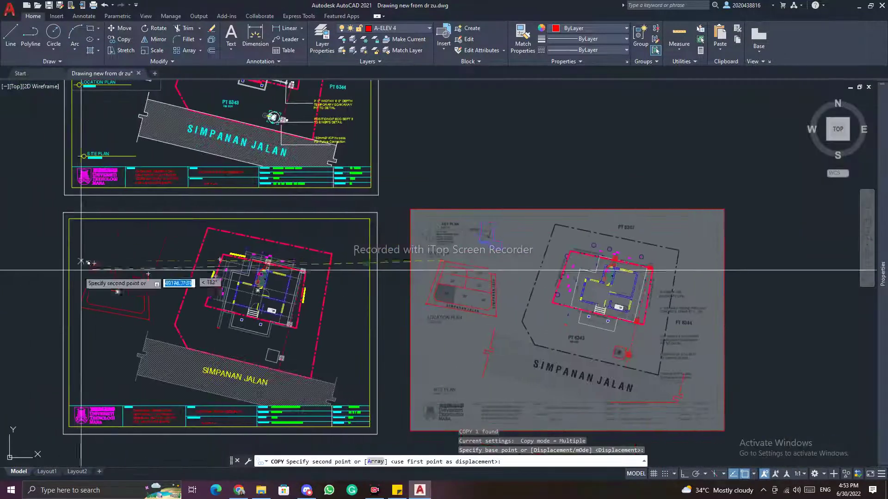
scroll(138, 273, up, 5)
click(197, 277)
scroll(220, 270, down, 4)
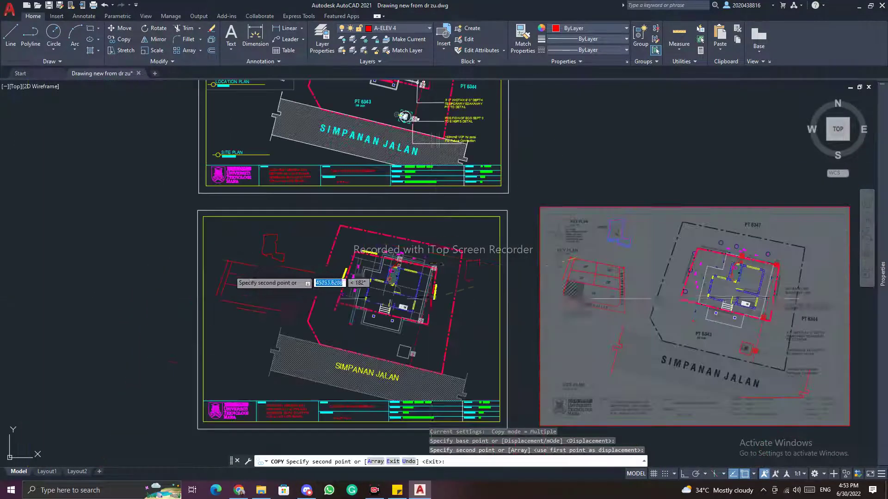
key(Escape)
Compare the rebuilt site plan sheet with the reference image beside it, including the key plan and location plan areas.
scroll(454, 201, up, 6)
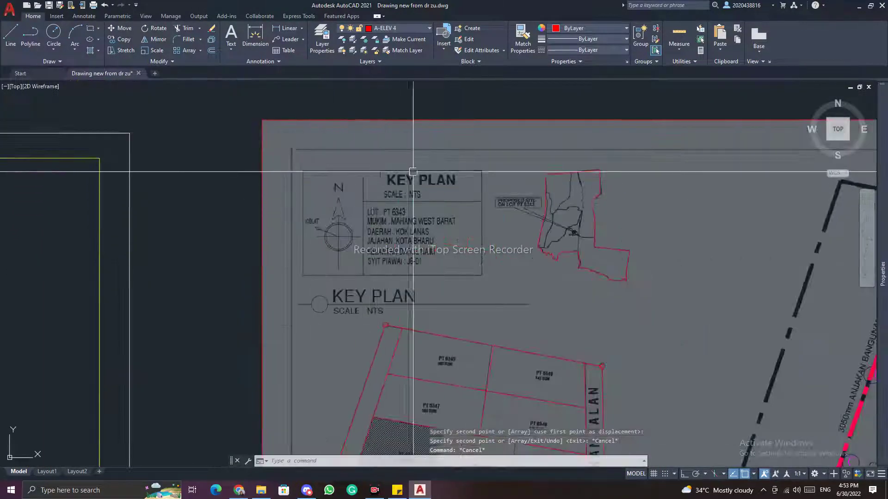
scroll(351, 241, down, 4)
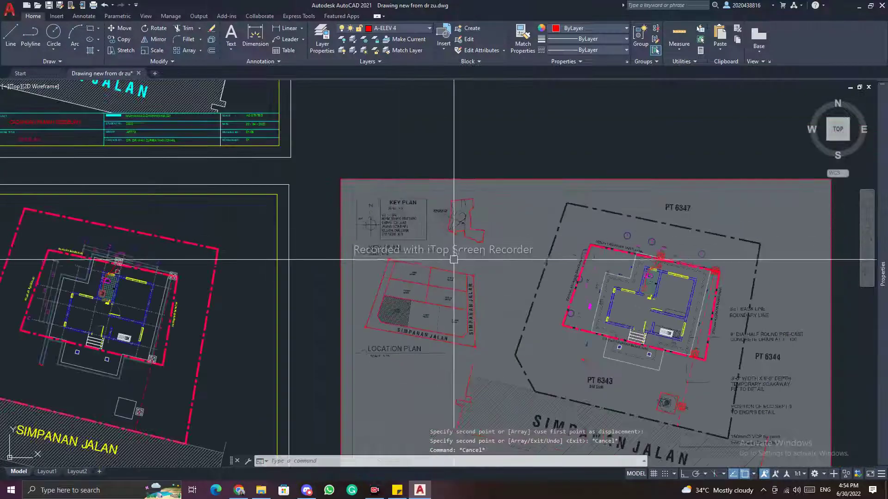
scroll(347, 166, up, 3)
scroll(296, 338, down, 5)
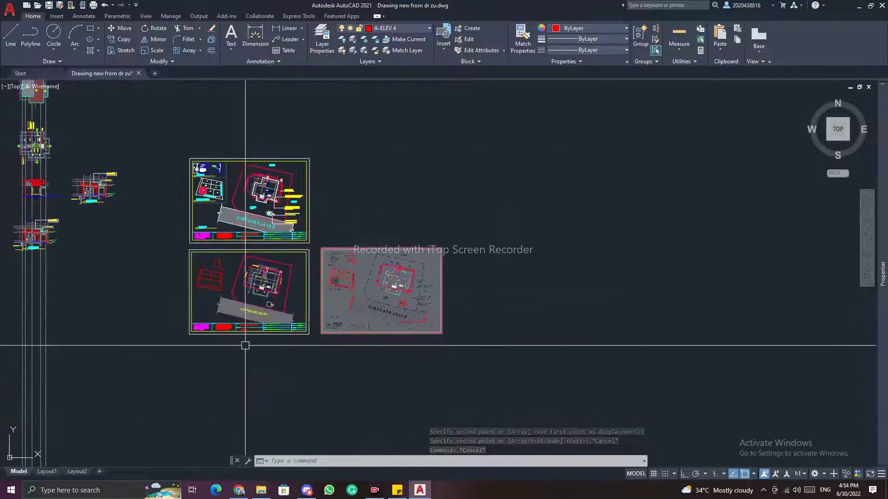
scroll(259, 295, up, 4)
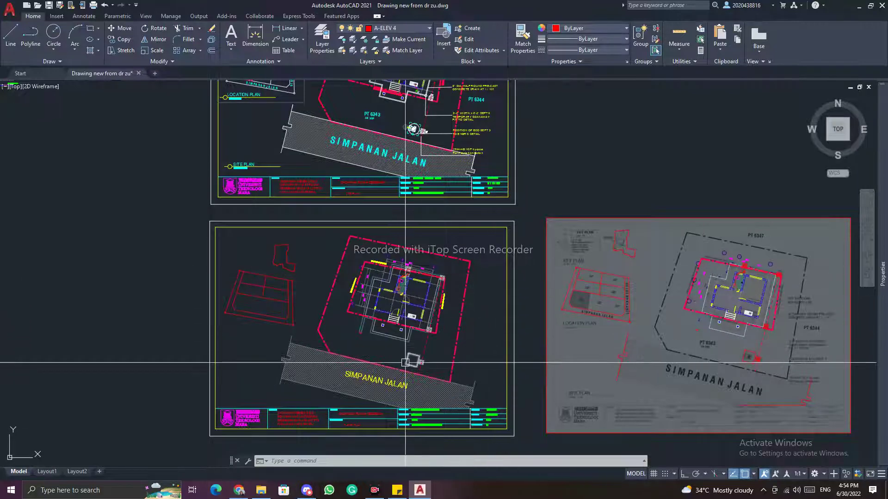
middle_drag(405, 363, 388, 289)
middle_drag(652, 308, 496, 315)
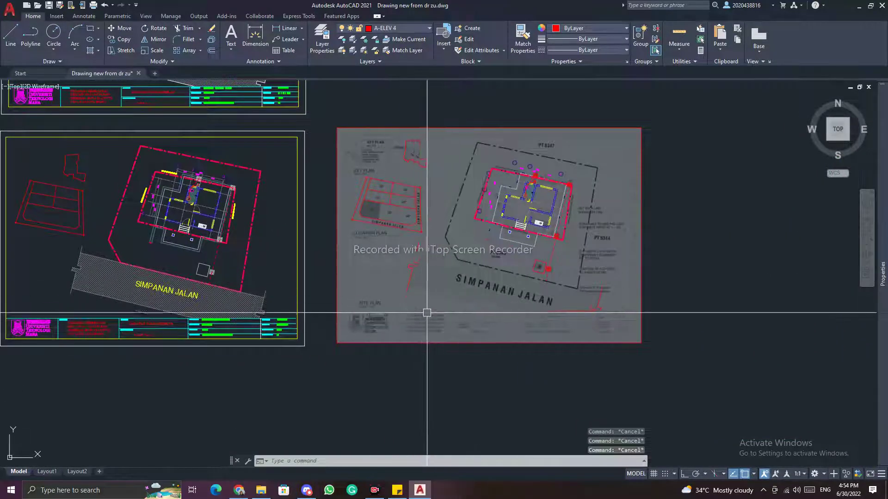
scroll(360, 312, up, 2)
middle_drag(712, 266, 623, 332)
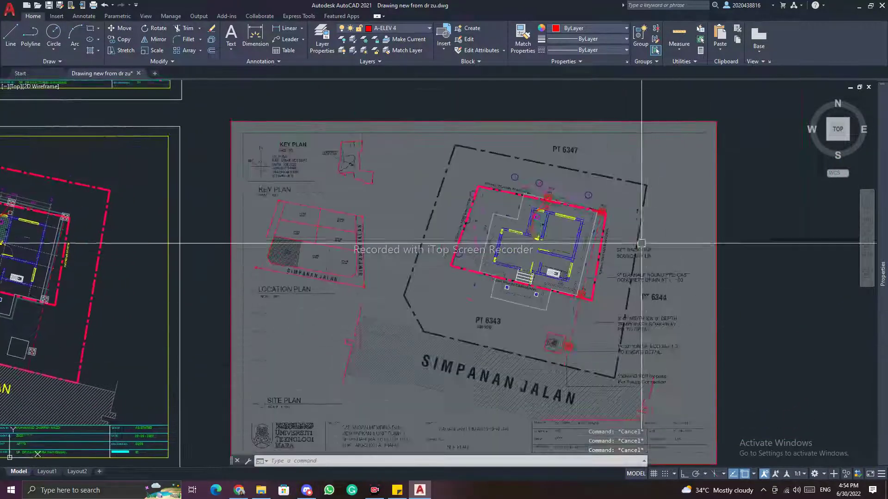
scroll(549, 237, down, 4)
mouse_move(530, 203)
middle_down()
mouse_move(559, 299)
mouse_move(581, 328)
middle_up()
scroll(401, 220, up, 2)
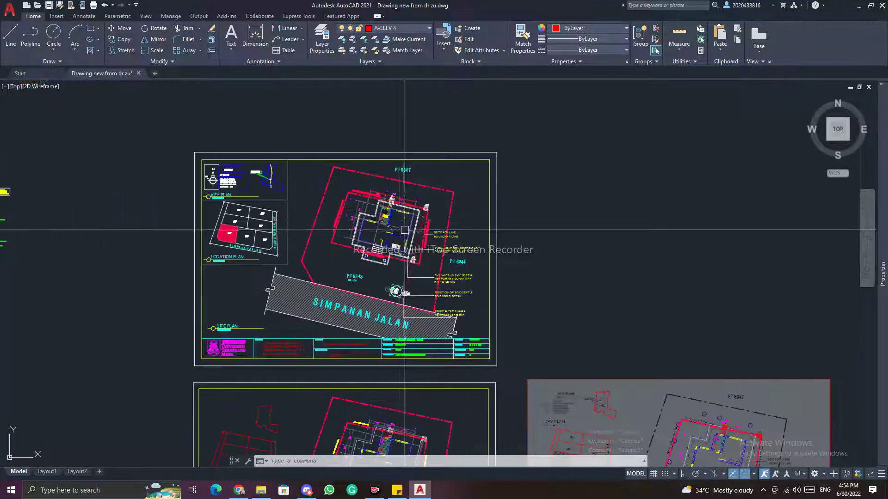
Examine the completed site plan's manholes, setback and boundary lines, and the drain and soakaway pit leader notes.
scroll(371, 181, up, 4)
scroll(467, 234, up, 3)
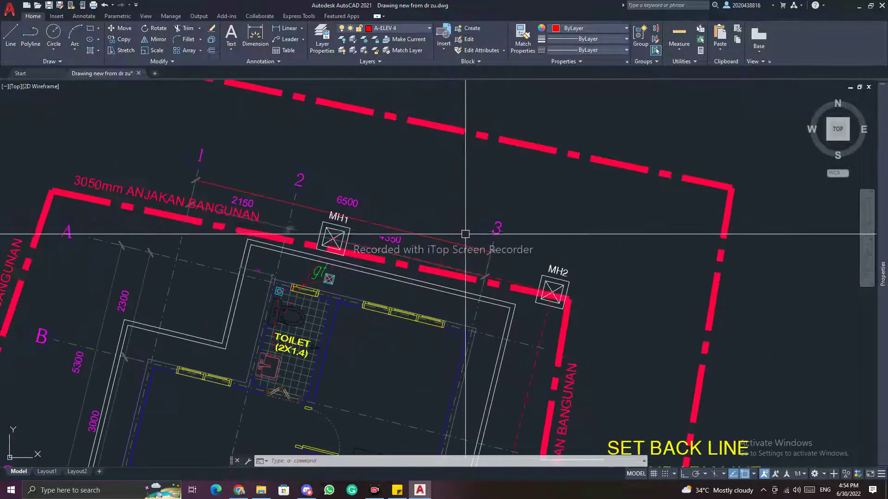
scroll(519, 230, down, 3)
scroll(519, 230, up, 4)
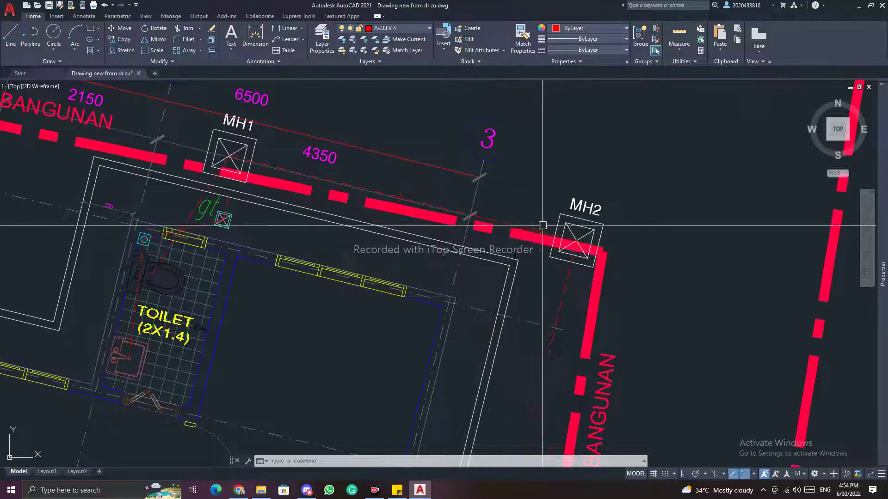
scroll(534, 306, down, 6)
middle_drag(534, 306, 490, 191)
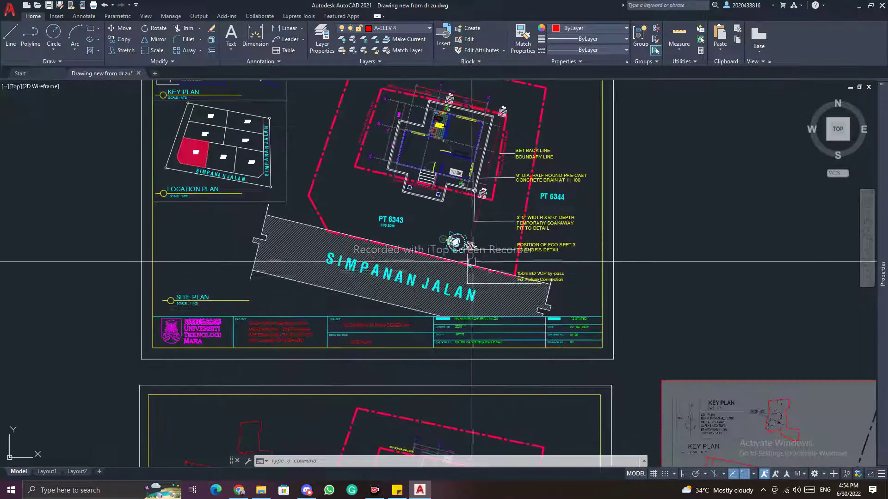
scroll(481, 185, up, 4)
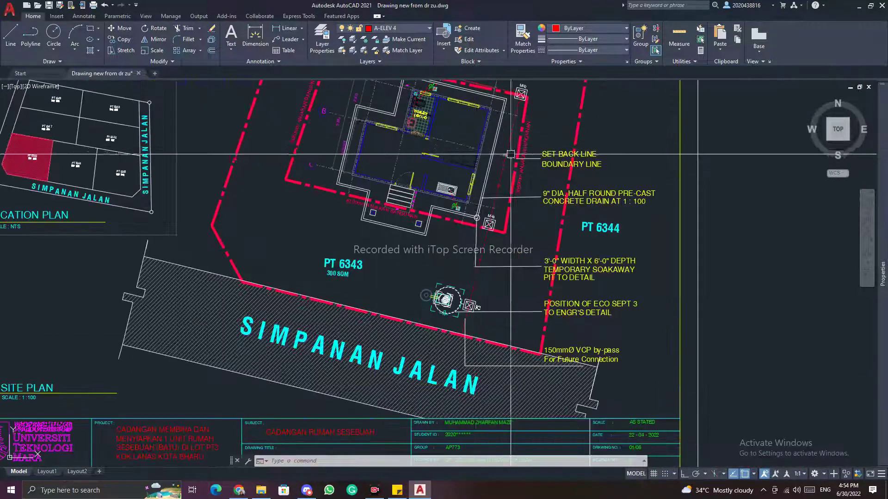
scroll(540, 150, up, 2)
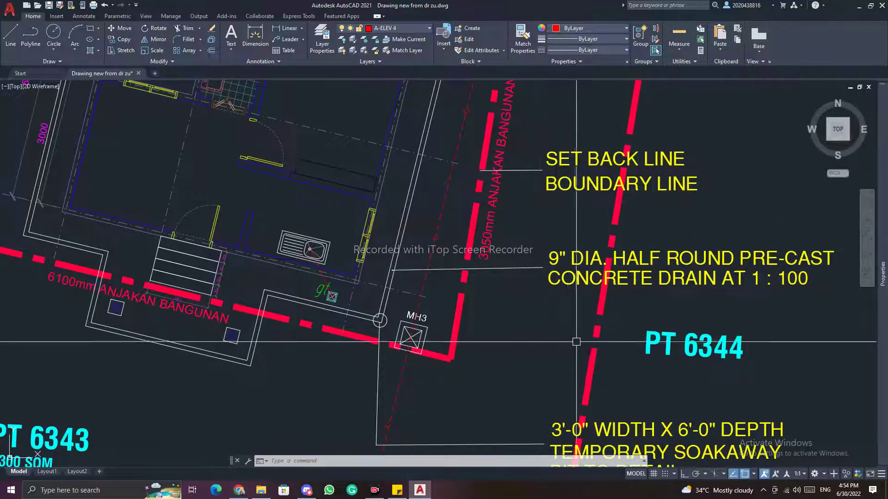
middle_drag(568, 335, 431, 312)
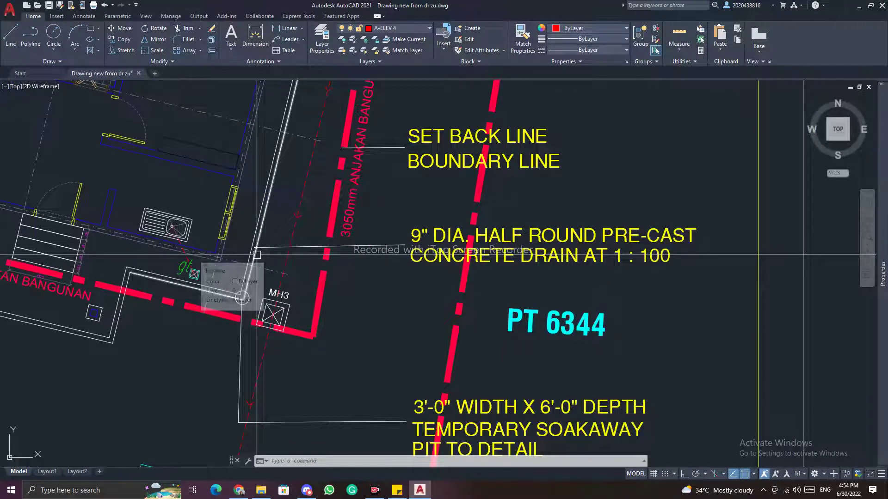
scroll(447, 243, down, 5)
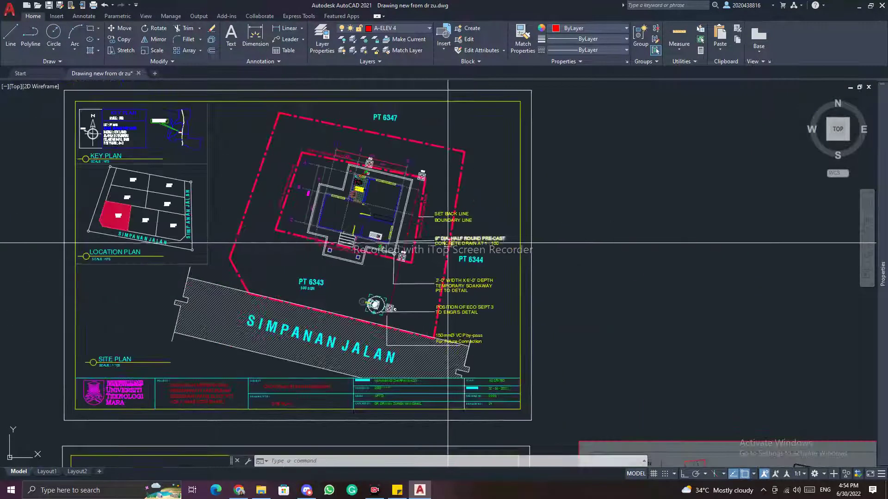
scroll(444, 222, up, 2)
scroll(442, 210, down, 4)
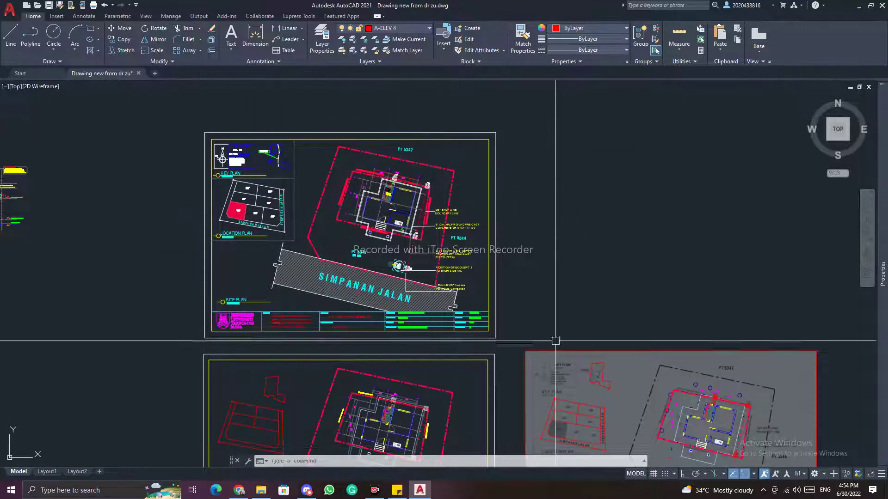
Look over the whole completed site plan sheet and the rebuilt sheet below it.
scroll(232, 208, down, 5)
middle_drag(340, 232, 614, 218)
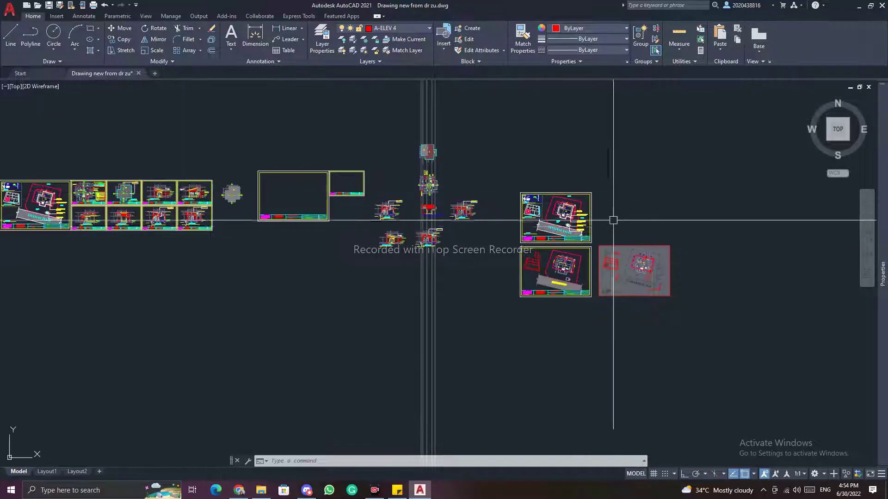
scroll(613, 221, up, 7)
scroll(624, 217, up, 2)
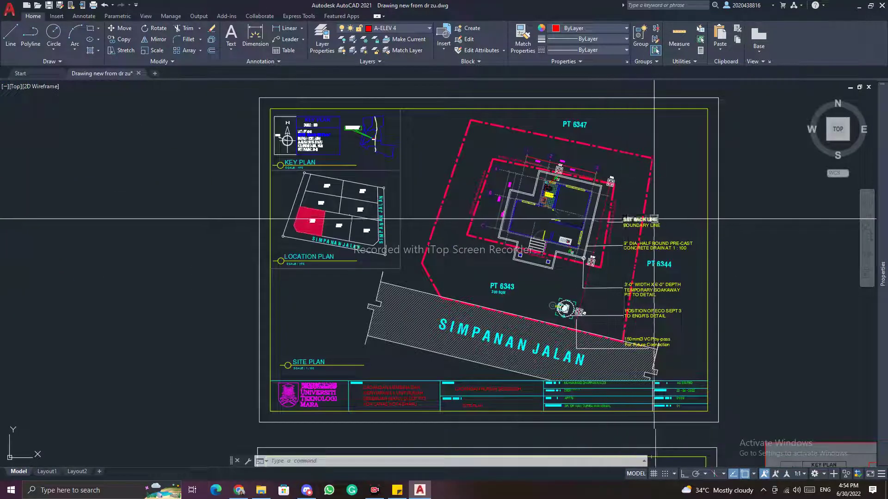
scroll(655, 220, down, 2)
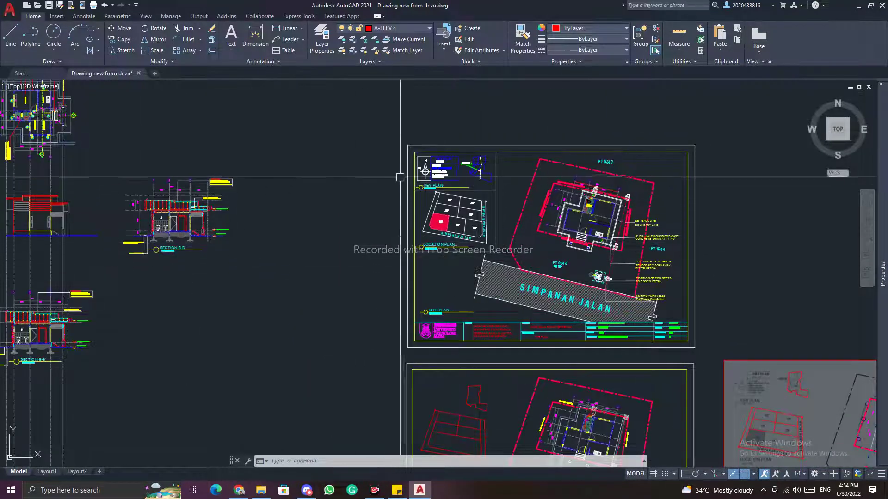
middle_drag(635, 425, 541, 243)
key(Escape)
key(Escape)
key(Escape)
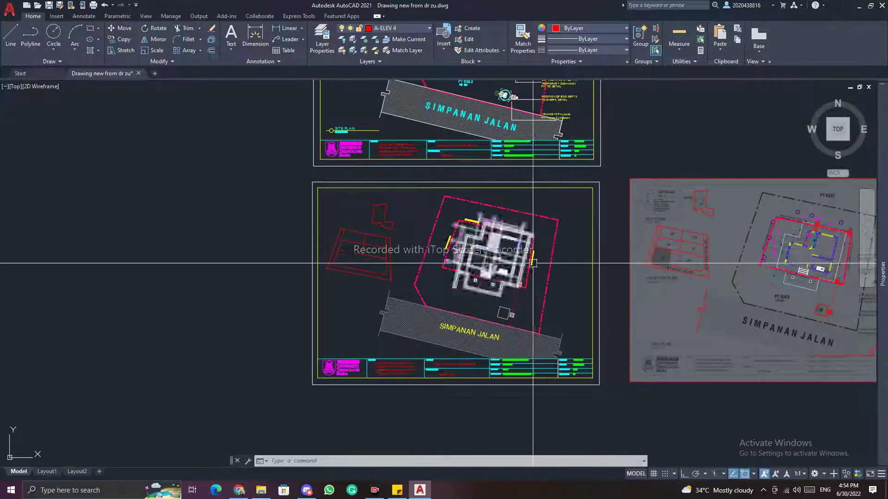
Review the full set of drawing sheets, including the site plan, floor plan, roof plan, elevations and sections.
scroll(566, 256, down, 2)
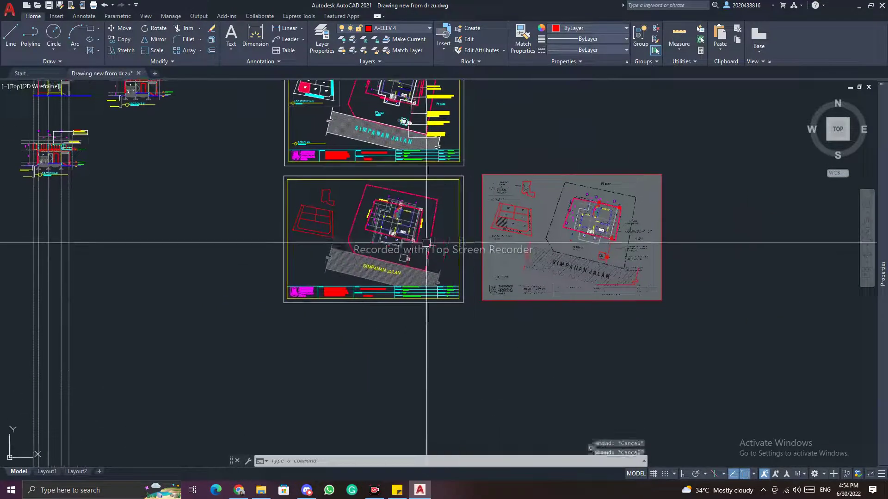
scroll(369, 252, up, 2)
scroll(363, 254, down, 4)
middle_drag(261, 258, 564, 270)
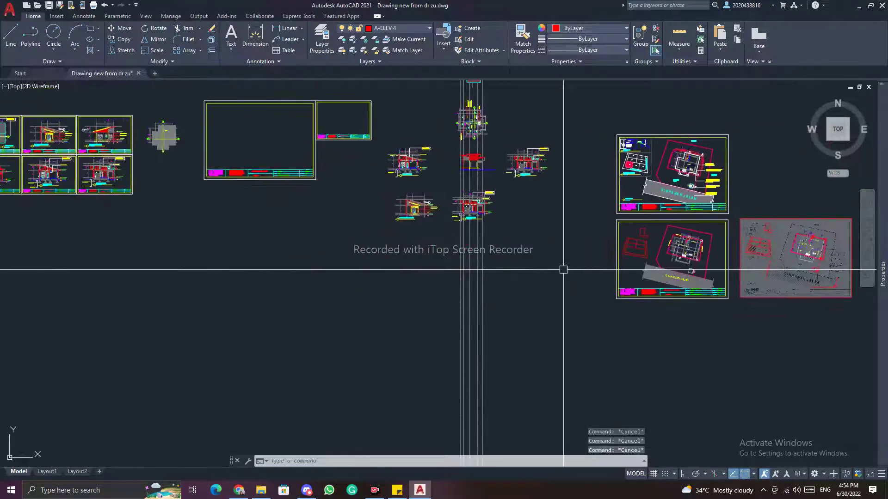
middle_drag(284, 206, 442, 234)
scroll(252, 193, up, 4)
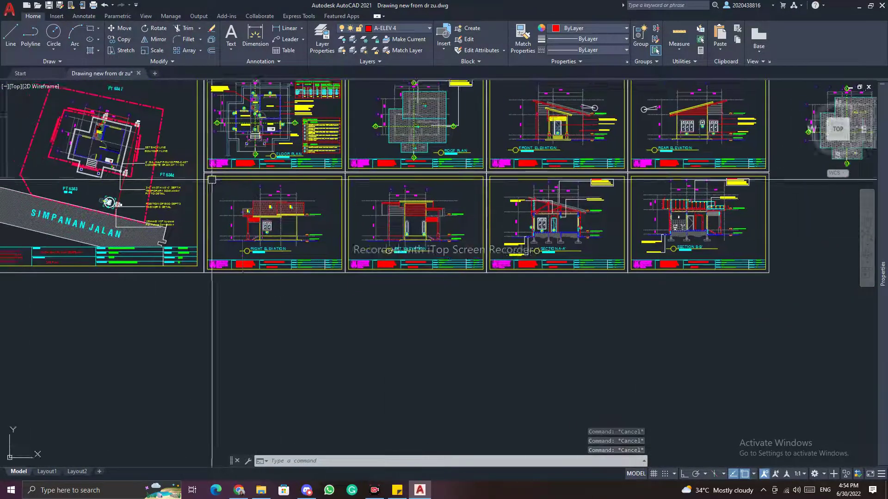
scroll(149, 249, down, 2)
scroll(148, 243, up, 6)
scroll(149, 234, down, 6)
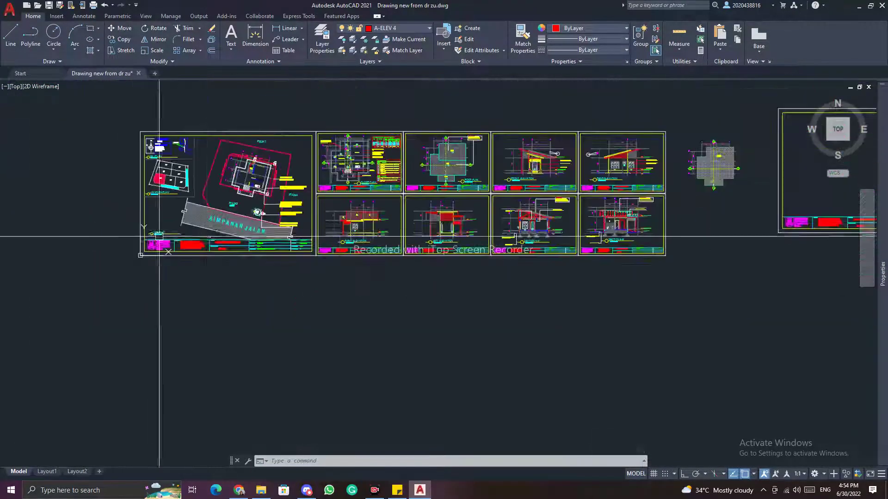
scroll(355, 148, up, 5)
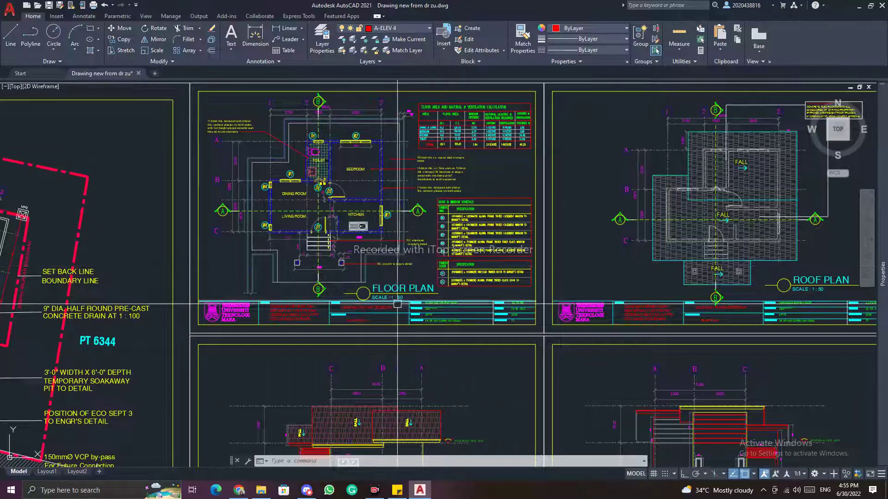
scroll(366, 255, down, 6)
middle_drag(594, 332, 214, 223)
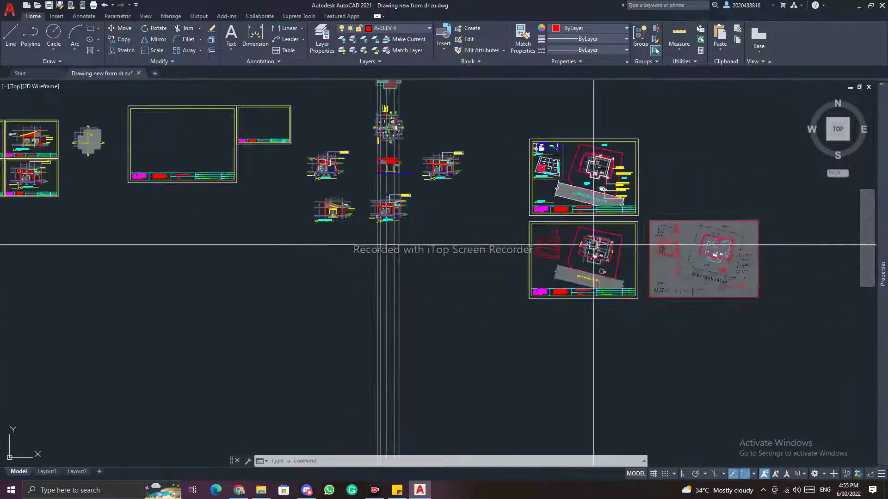
Start plotting the lower rebuilt sheet with the previous plot's settings, using its outer frame as the plot window.
scroll(634, 248, up, 4)
middle_drag(634, 248, 416, 229)
scroll(391, 239, up, 2)
key(Escape)
key(Escape)
key(Escape)
scroll(407, 219, down, 2)
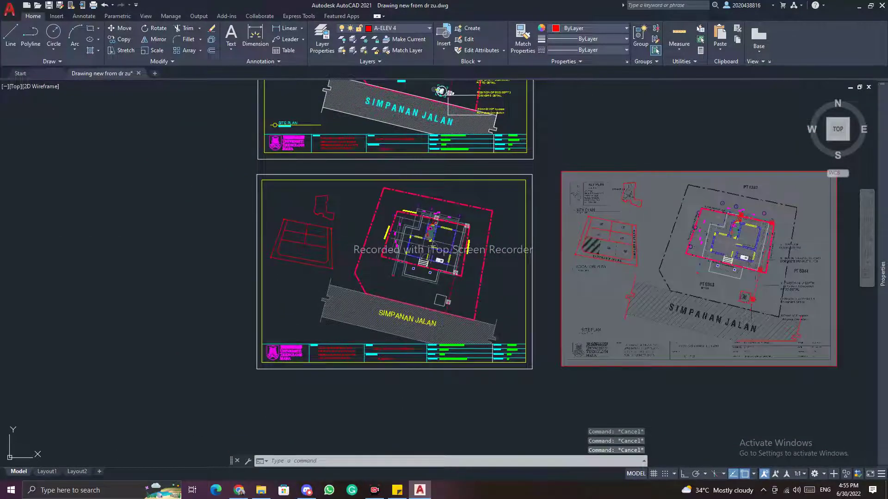
key(ctrl+p)
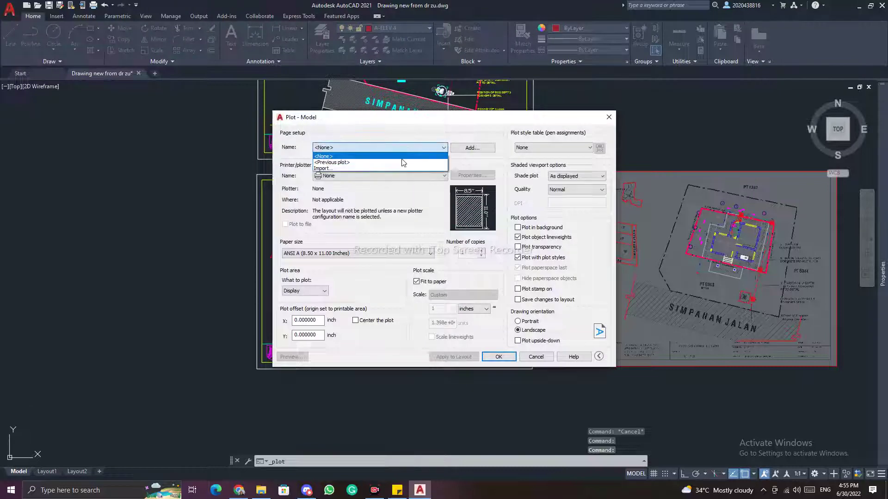
click(401, 163)
click(364, 290)
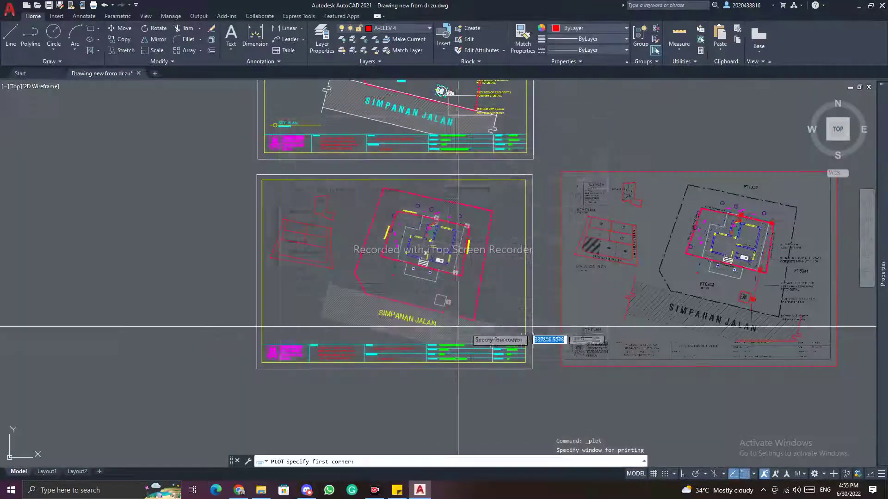
click(530, 372)
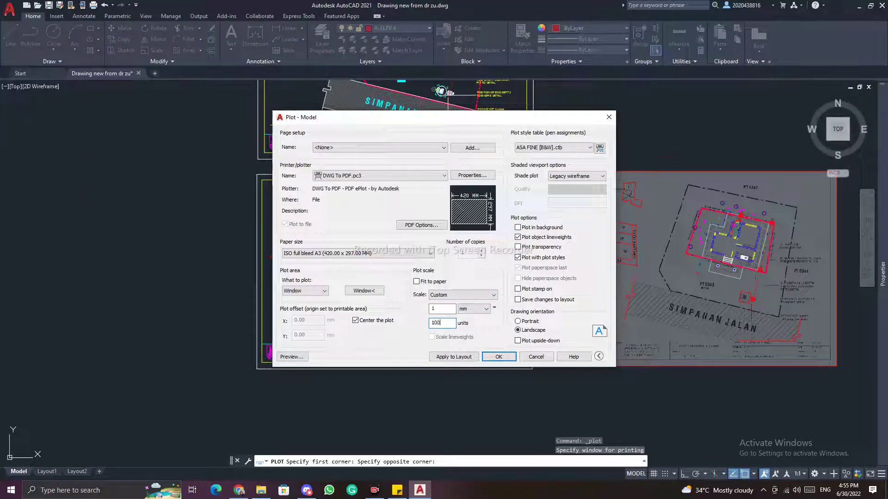
Set the plot scale to 1 mm = 100 units and preview the sheet despite the differing annotation scale.
key(Return)
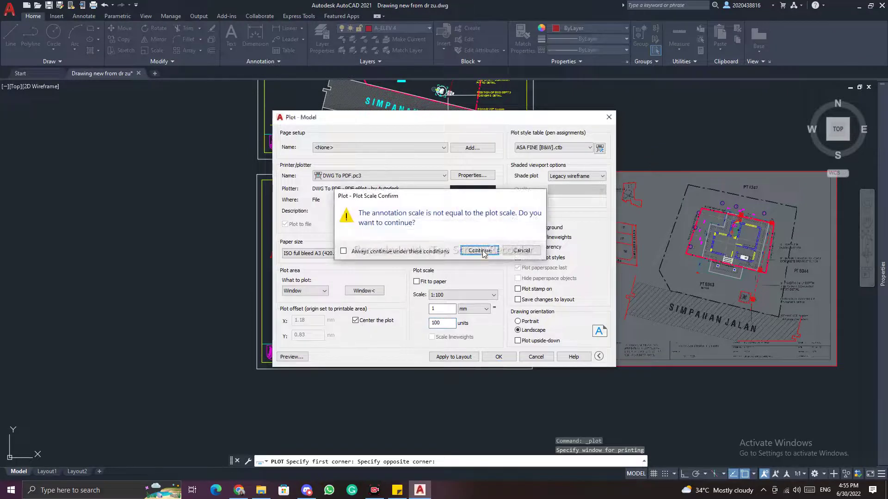
click(480, 253)
click(557, 117)
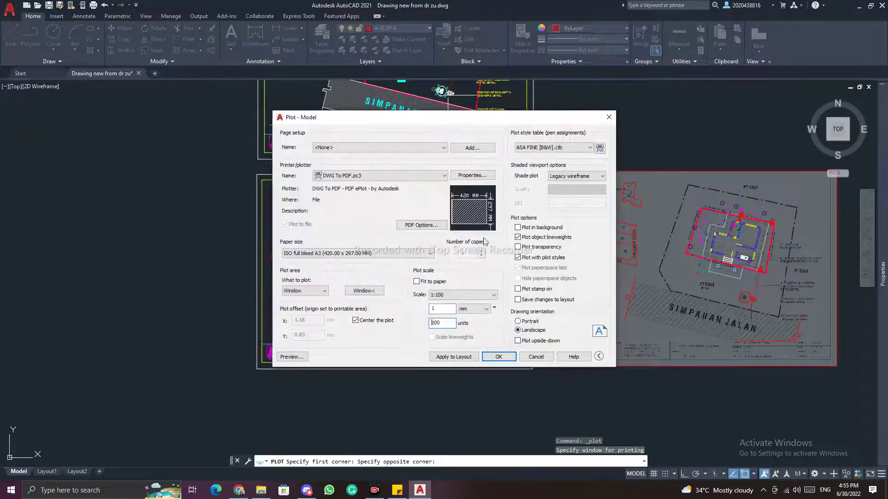
click(291, 356)
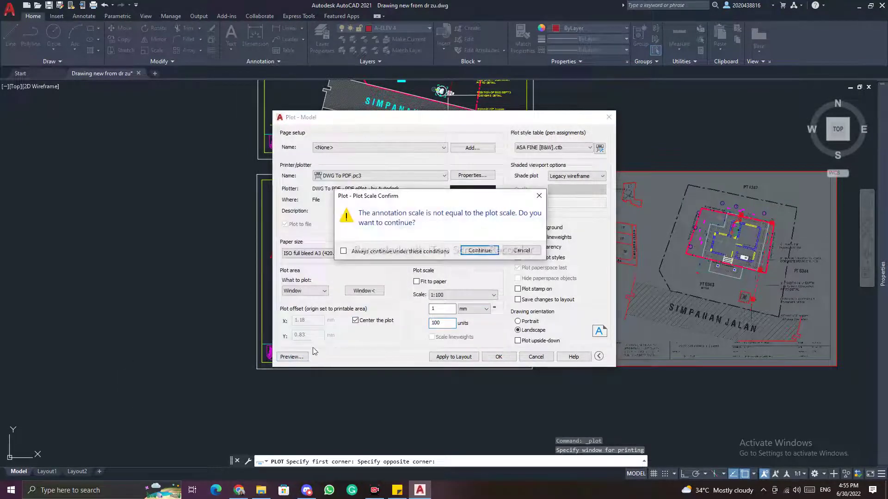
click(481, 252)
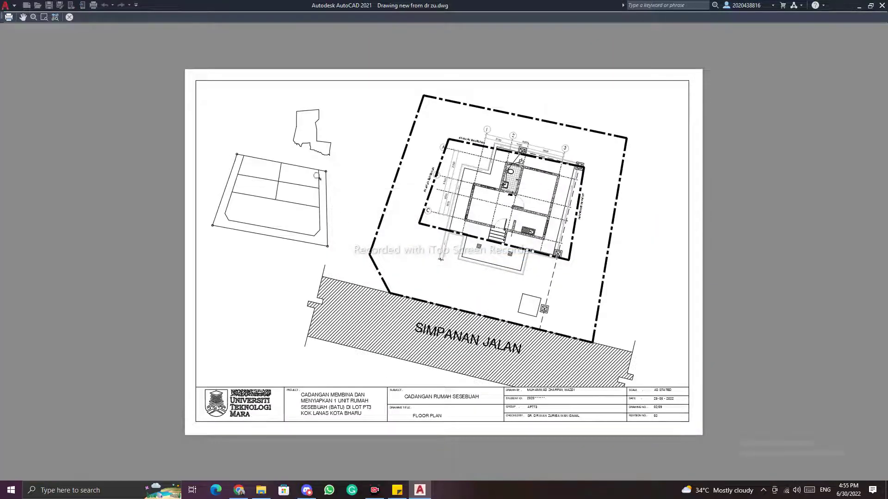
Examine the plot preview's house plan, setback and boundary lines, key and location outlines, road reserve and title block, then leave the preview.
scroll(415, 152, up, 4)
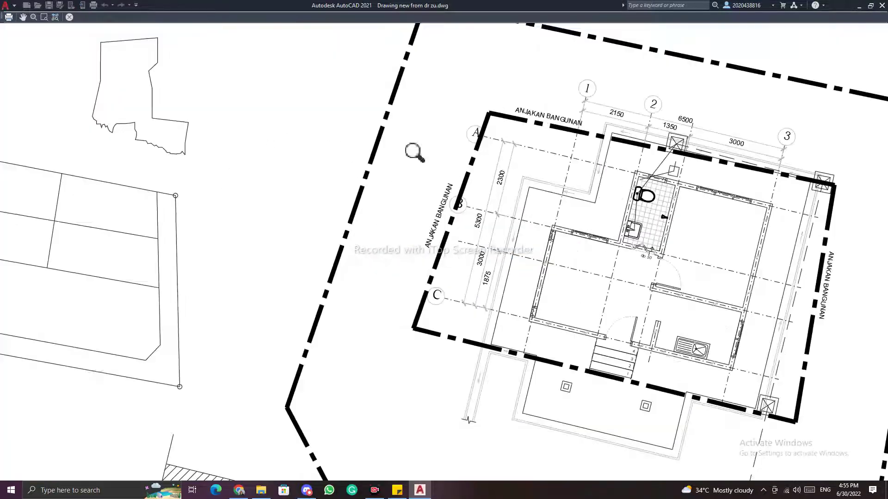
scroll(399, 158, down, 4)
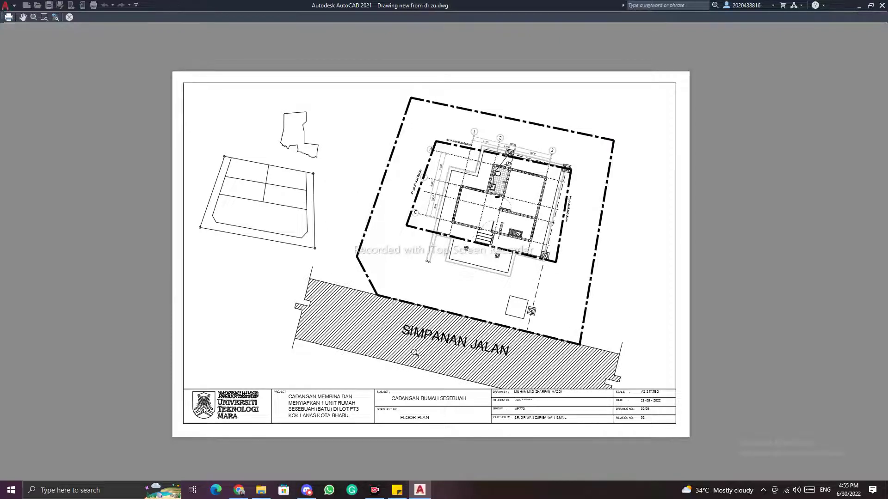
scroll(415, 352, up, 6)
scroll(401, 303, down, 4)
scroll(296, 190, down, 4)
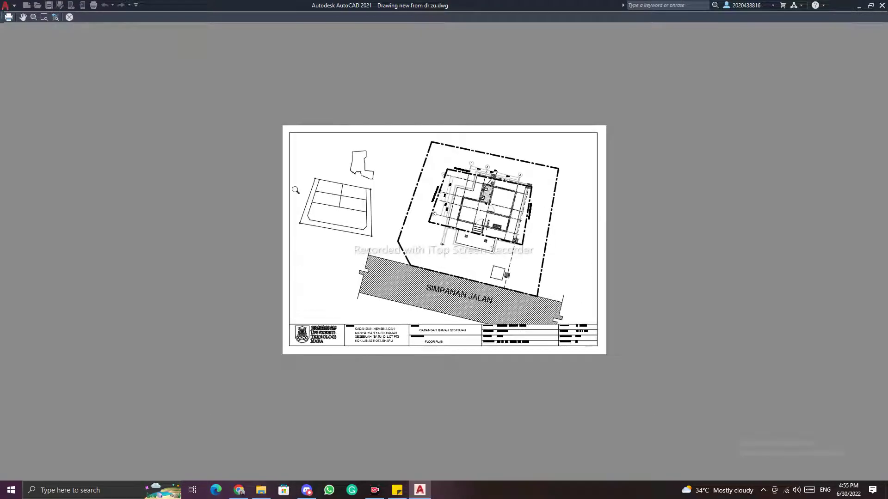
scroll(298, 191, up, 9)
scroll(301, 197, down, 6)
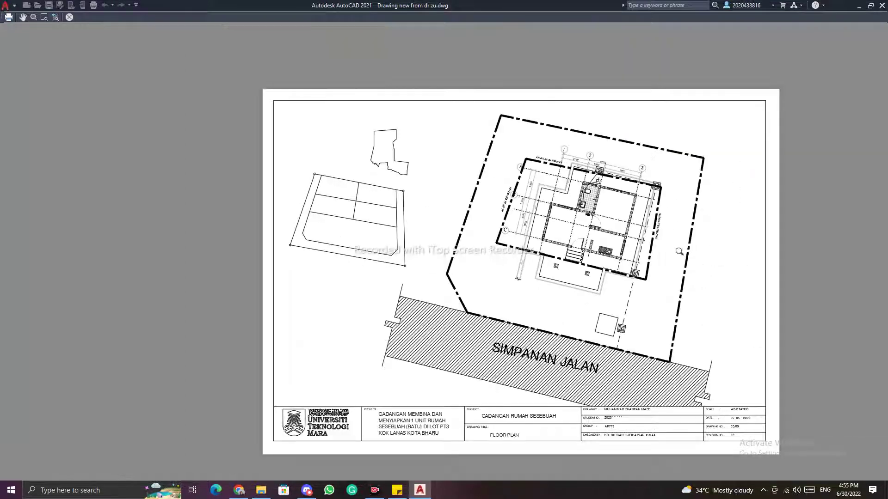
middle_drag(679, 251, 613, 137)
scroll(285, 313, up, 4)
scroll(514, 295, down, 6)
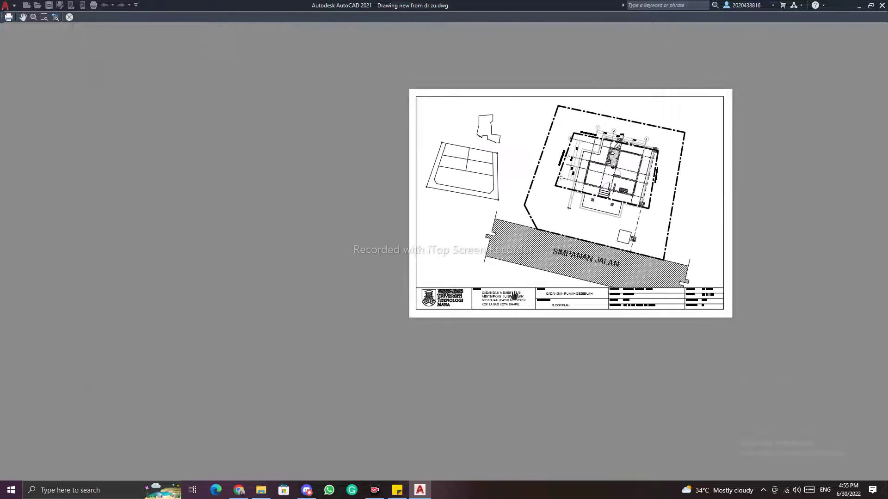
middle_drag(544, 289, 460, 283)
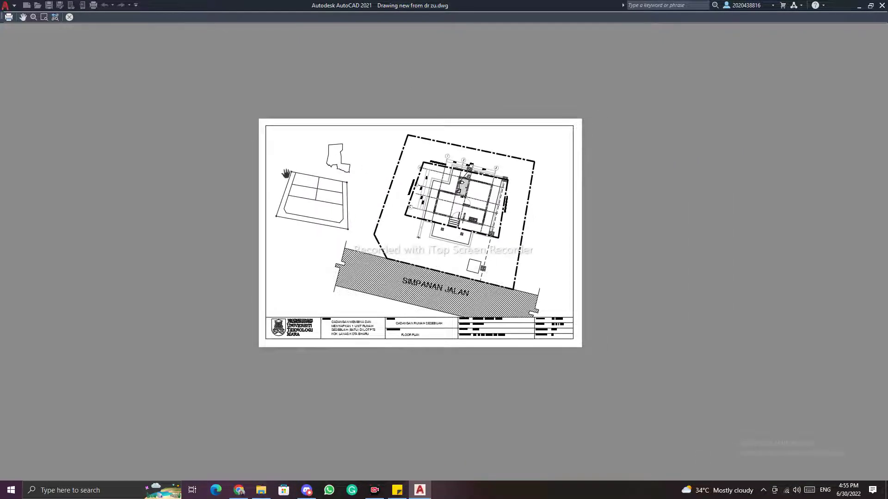
click(69, 19)
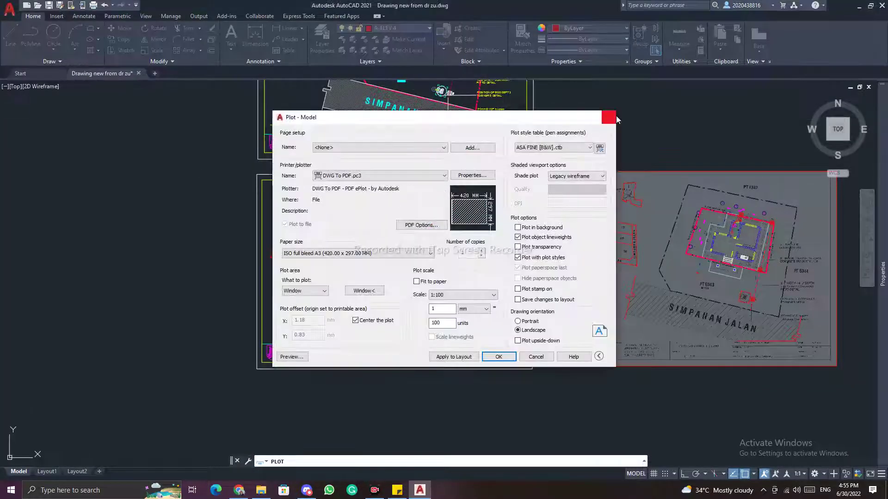
Close the plot setup without plotting and look over both site plan sheets beside the reference image.
click(614, 119)
scroll(375, 310, up, 2)
scroll(369, 307, down, 2)
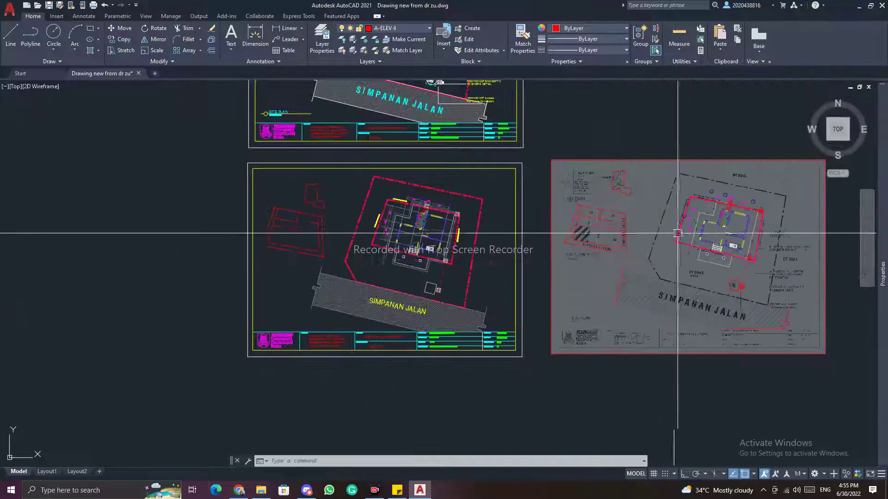
middle_drag(473, 238, 466, 265)
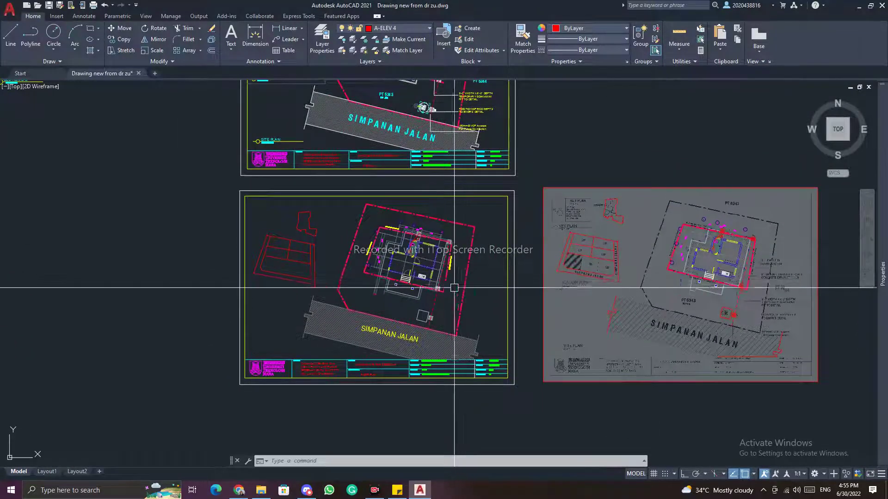
scroll(347, 245, down, 2)
middle_drag(299, 185, 439, 197)
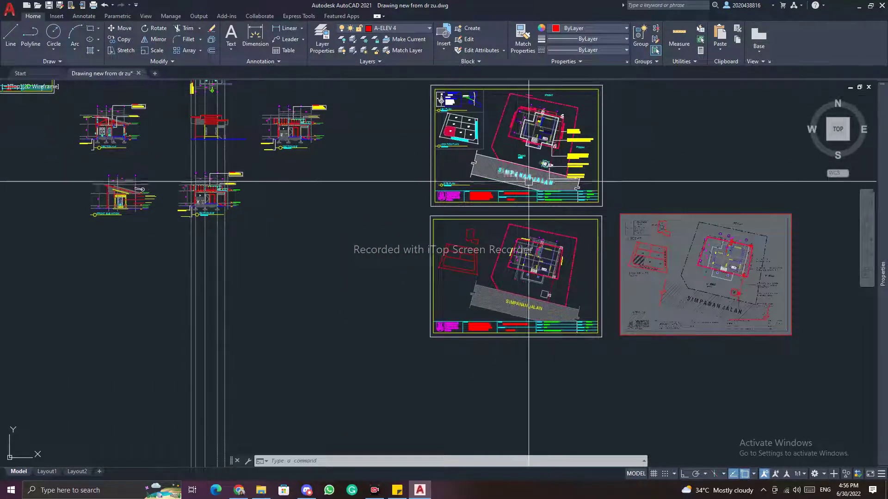
mouse_move(543, 231)
middle_down()
mouse_move(535, 249)
mouse_move(442, 229)
mouse_move(491, 297)
middle_up()
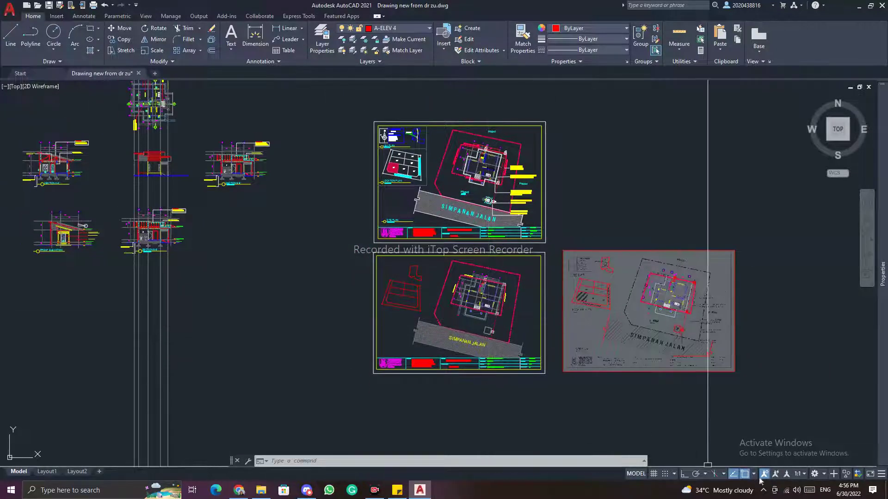